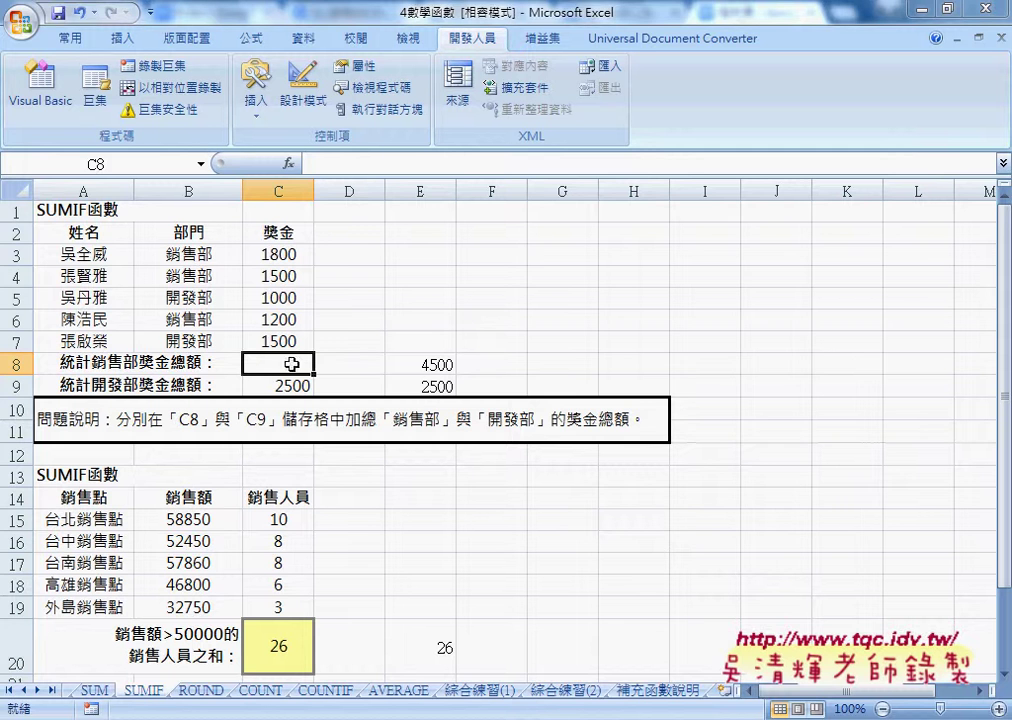
- Insert the SUMIFS function into cell C8
{"action": "left_click", "coordinate": [288, 163]}
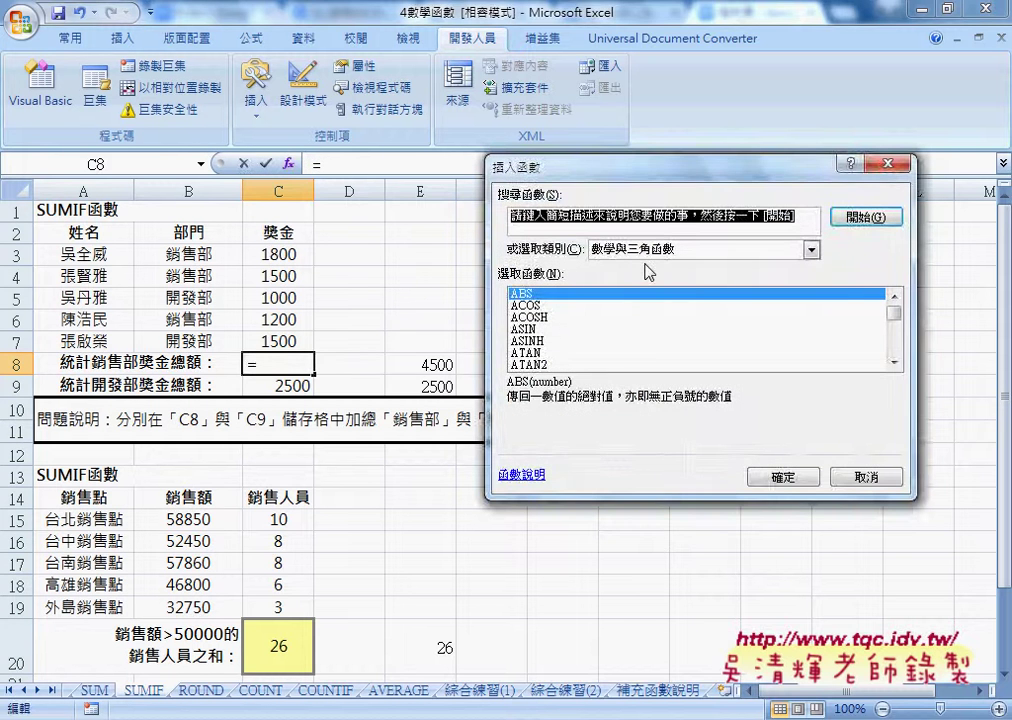
{"action": "left_click_drag", "start_coordinate": [894, 314], "coordinate": [898, 366]}
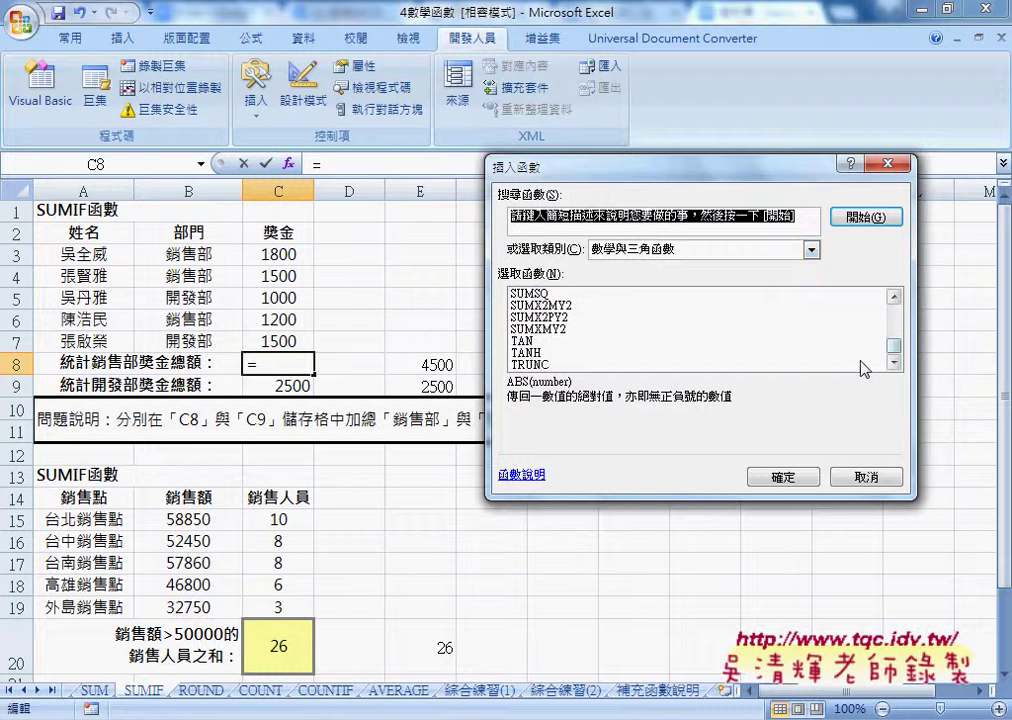
{"action": "scroll", "coordinate": [599, 340], "scroll_direction": "up", "scroll_amount": 1}
{"action": "scroll", "coordinate": [600, 344], "scroll_direction": "up", "scroll_amount": 1}
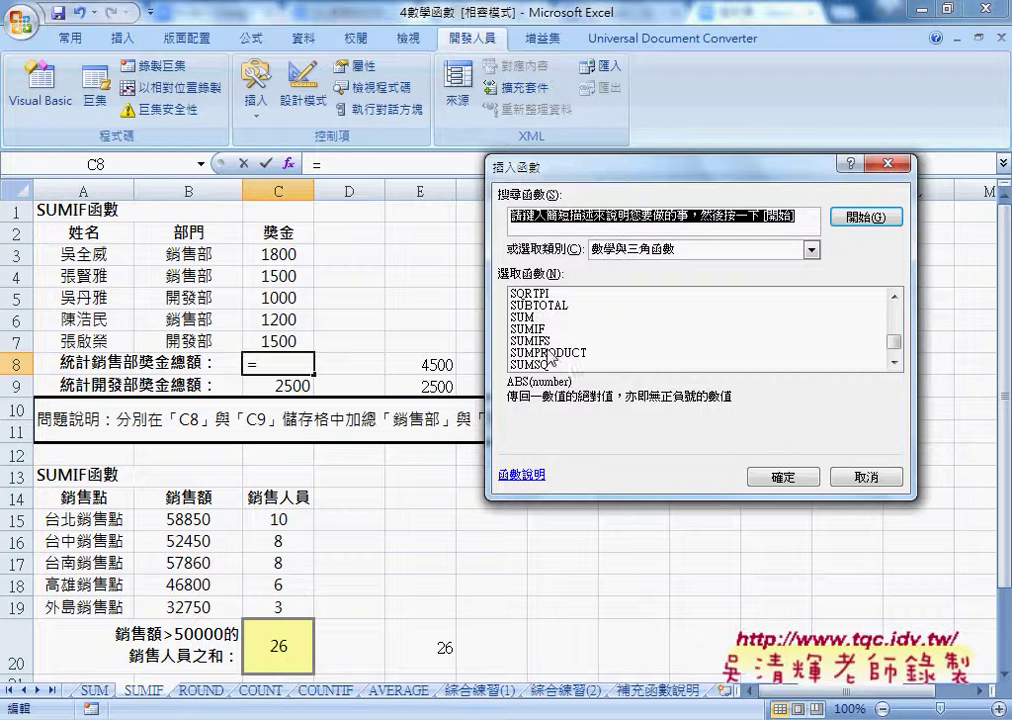
{"action": "left_click", "coordinate": [550, 342]}
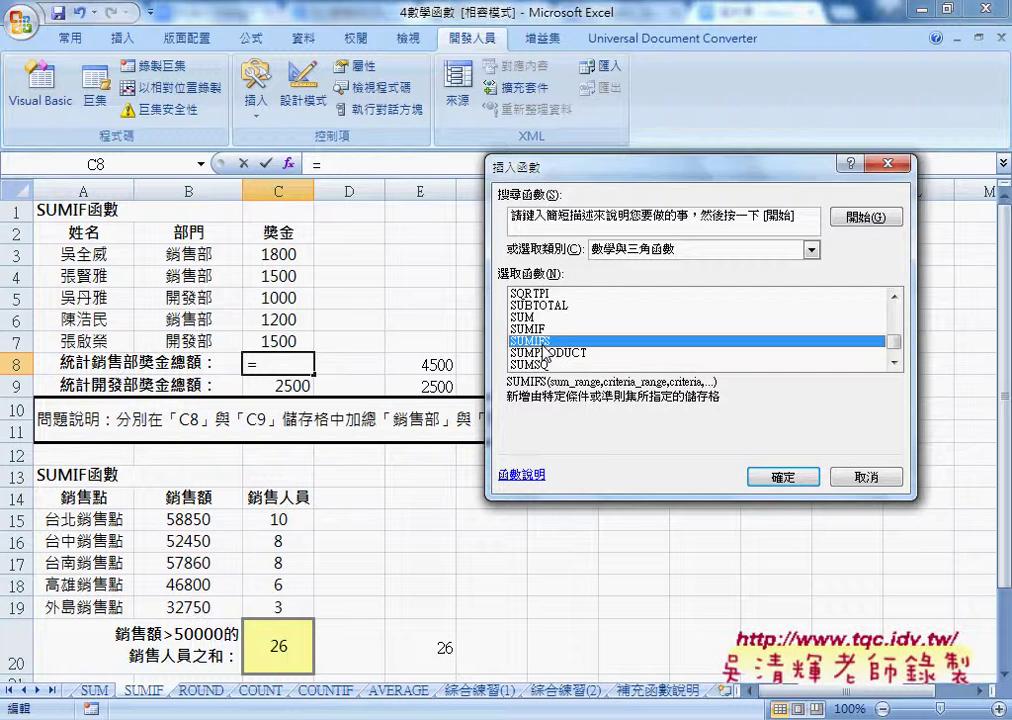
{"action": "left_click", "coordinate": [782, 477]}
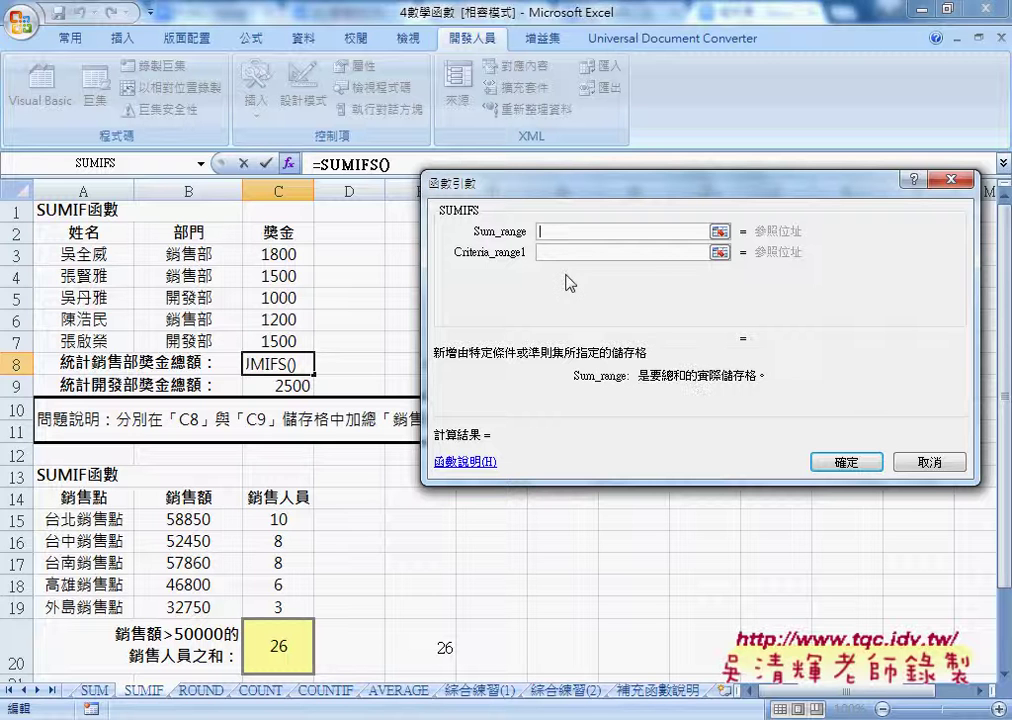
- Sum C3:C7 where B3:B7 matches B3 and A3:A7 matches A3, giving 1800
{"action": "left_click_drag", "start_coordinate": [278, 254], "coordinate": [286, 340]}
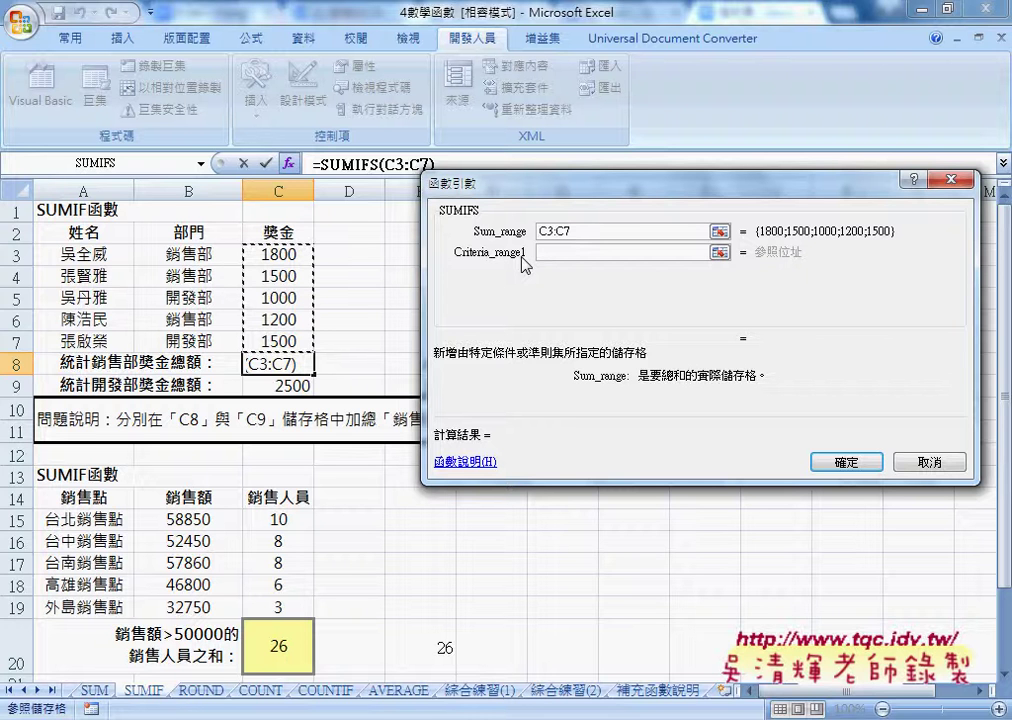
{"action": "left_click", "coordinate": [549, 253]}
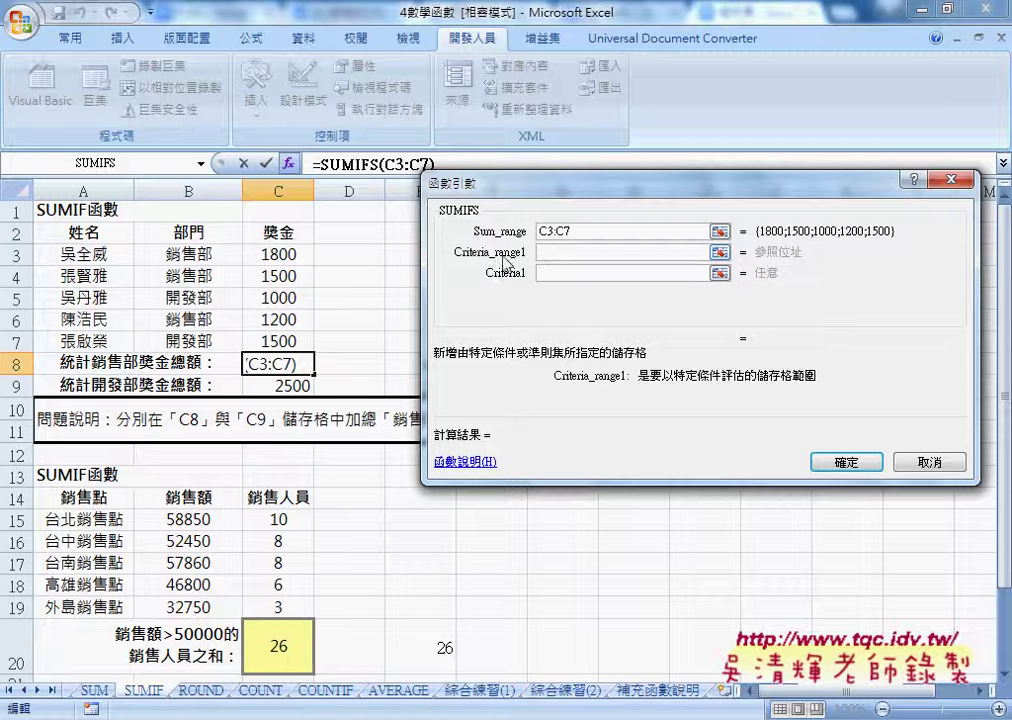
{"action": "left_click_drag", "start_coordinate": [203, 253], "coordinate": [225, 341]}
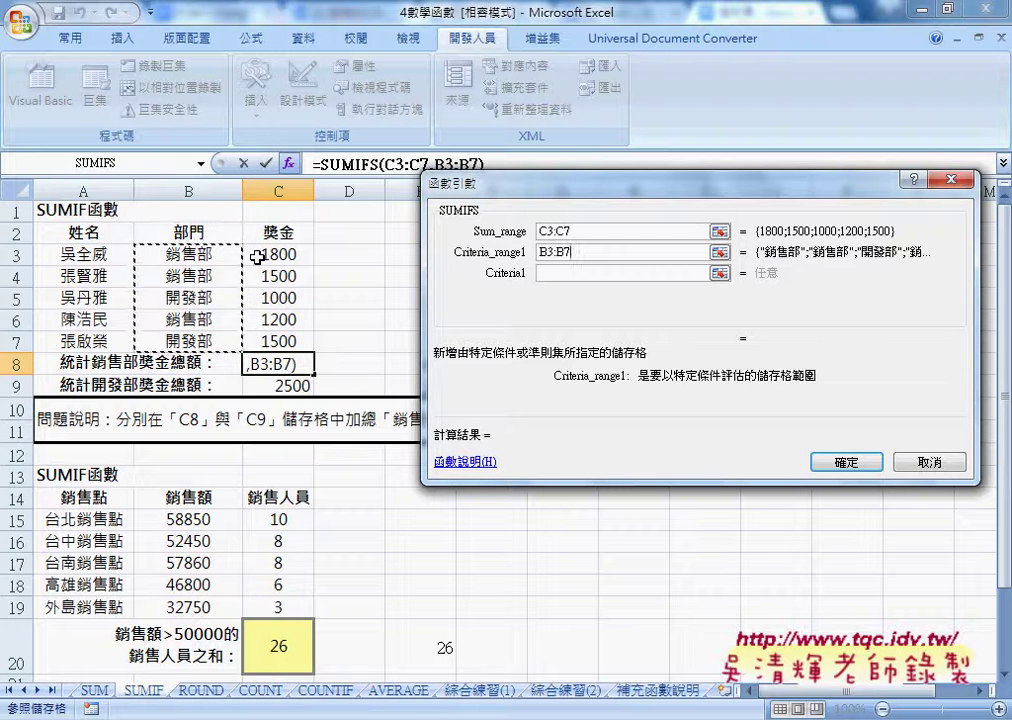
{"action": "left_click", "coordinate": [548, 273]}
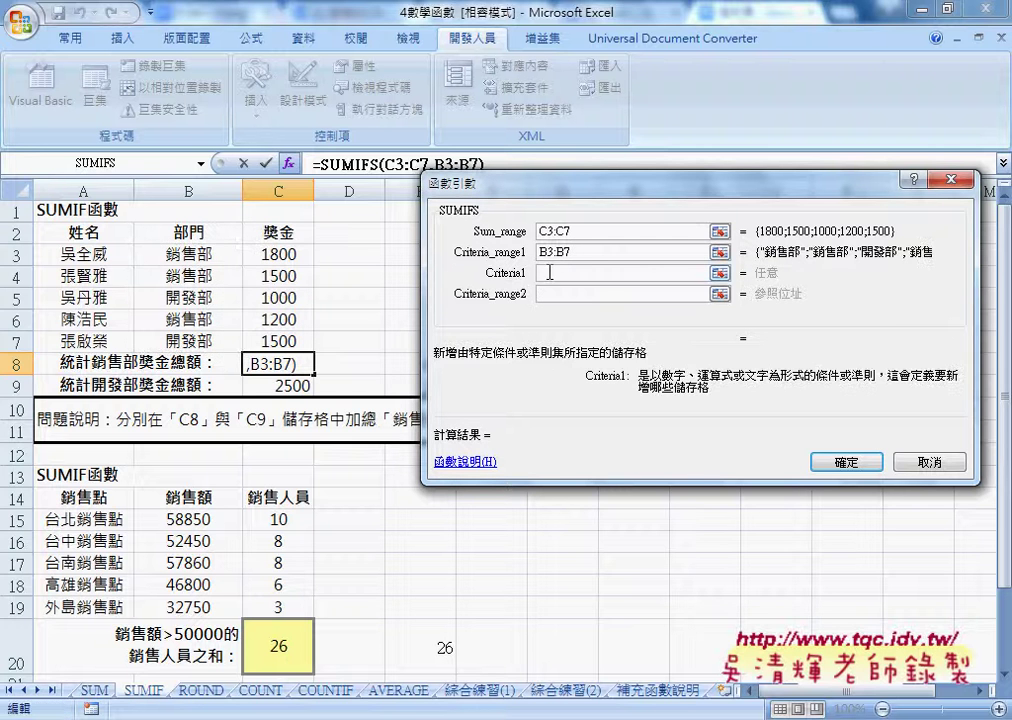
{"action": "left_click", "coordinate": [203, 254]}
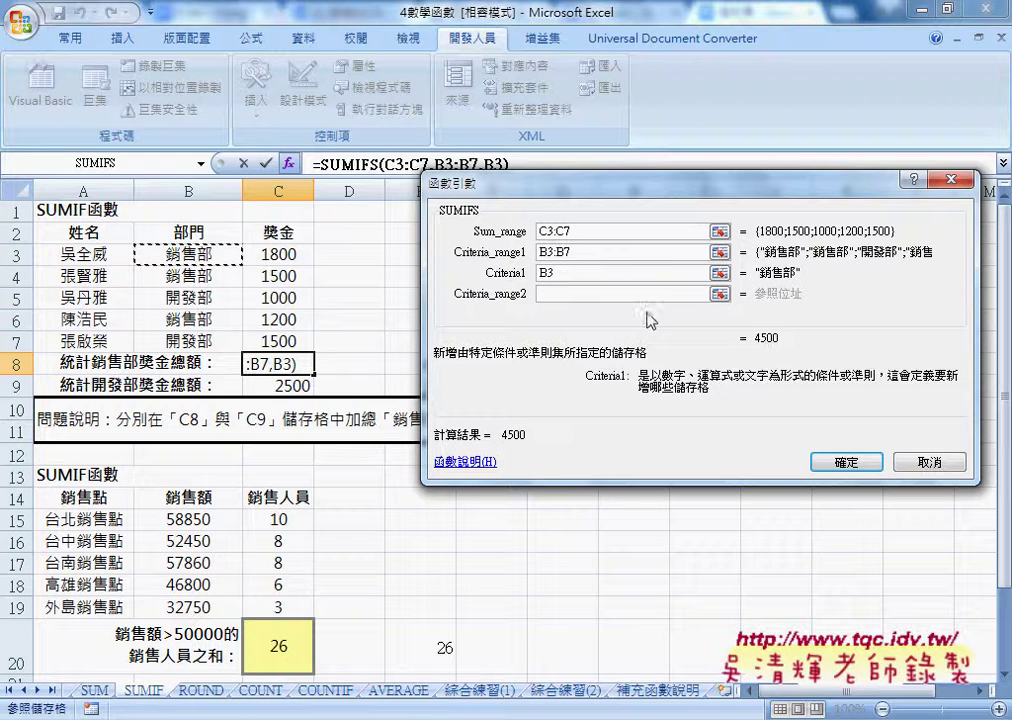
{"action": "left_click", "coordinate": [554, 296]}
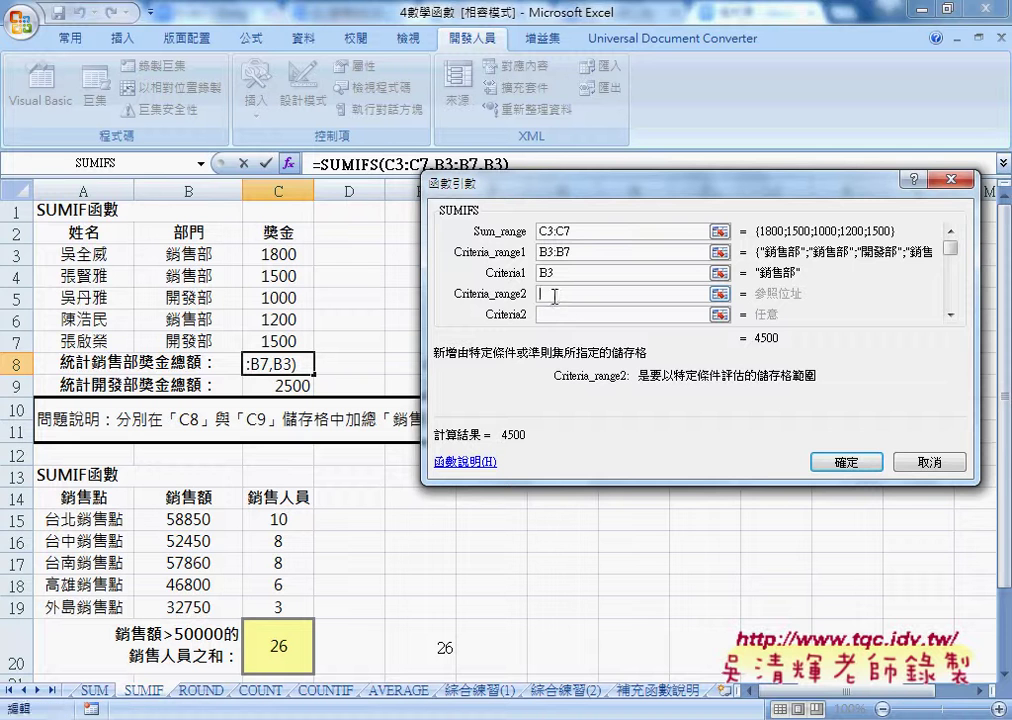
{"action": "left_click_drag", "start_coordinate": [80, 255], "coordinate": [82, 336]}
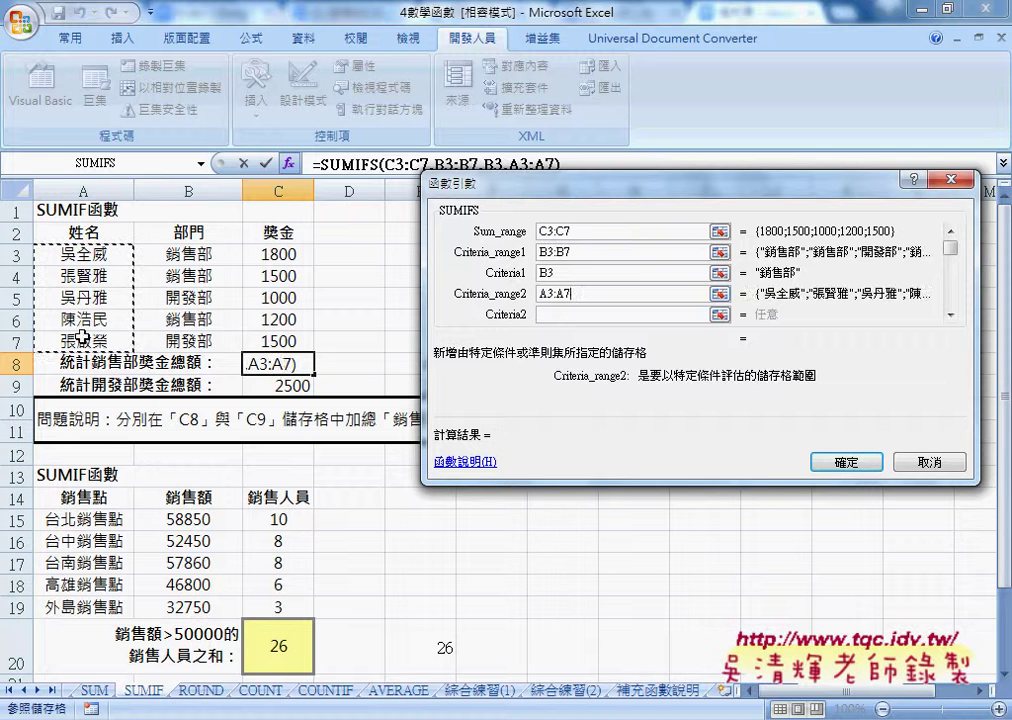
{"action": "left_click", "coordinate": [558, 317]}
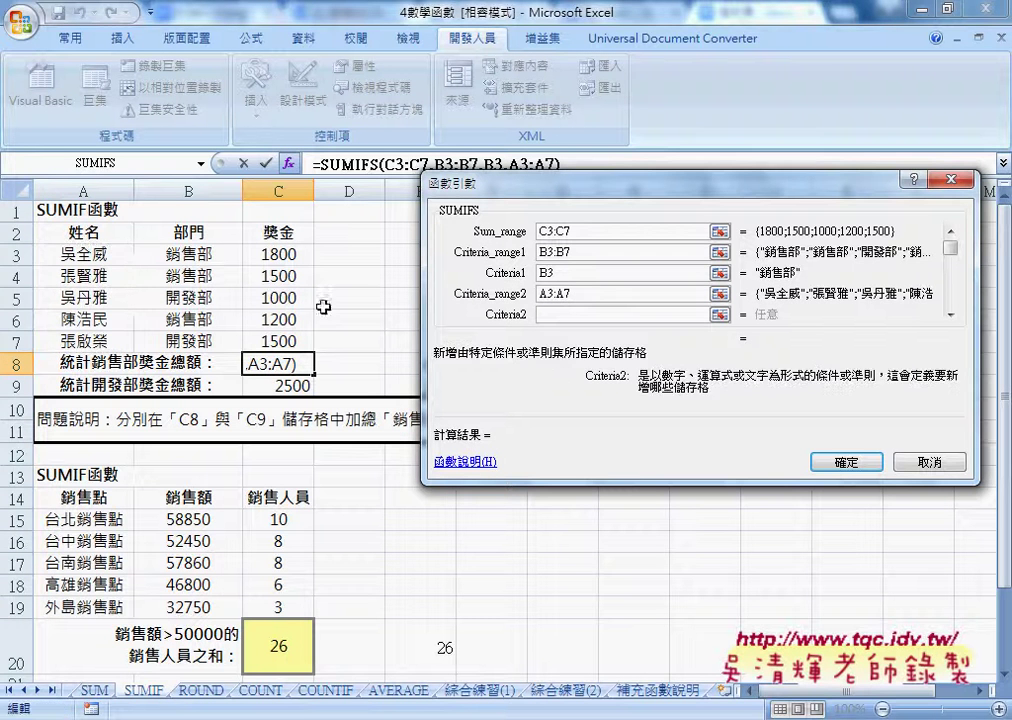
{"action": "left_click", "coordinate": [110, 258]}
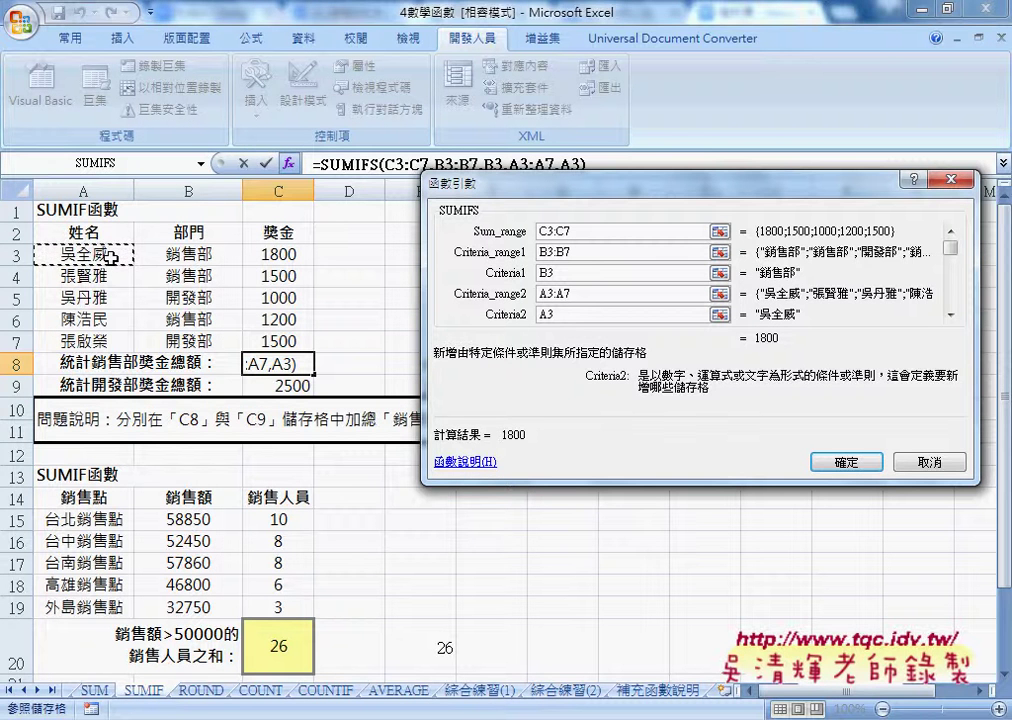
{"action": "left_click", "coordinate": [847, 463]}
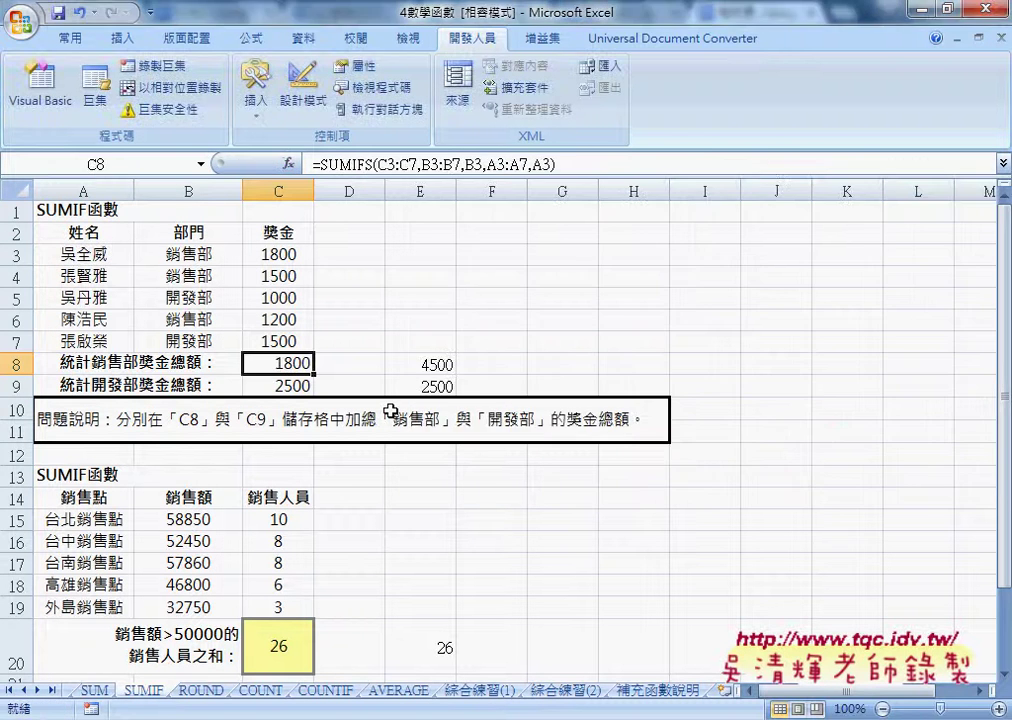
- Review C8's SUMIFS arguments without changes, then switch to the 綜合練習(2) sheet
{"action": "left_click", "coordinate": [289, 163]}
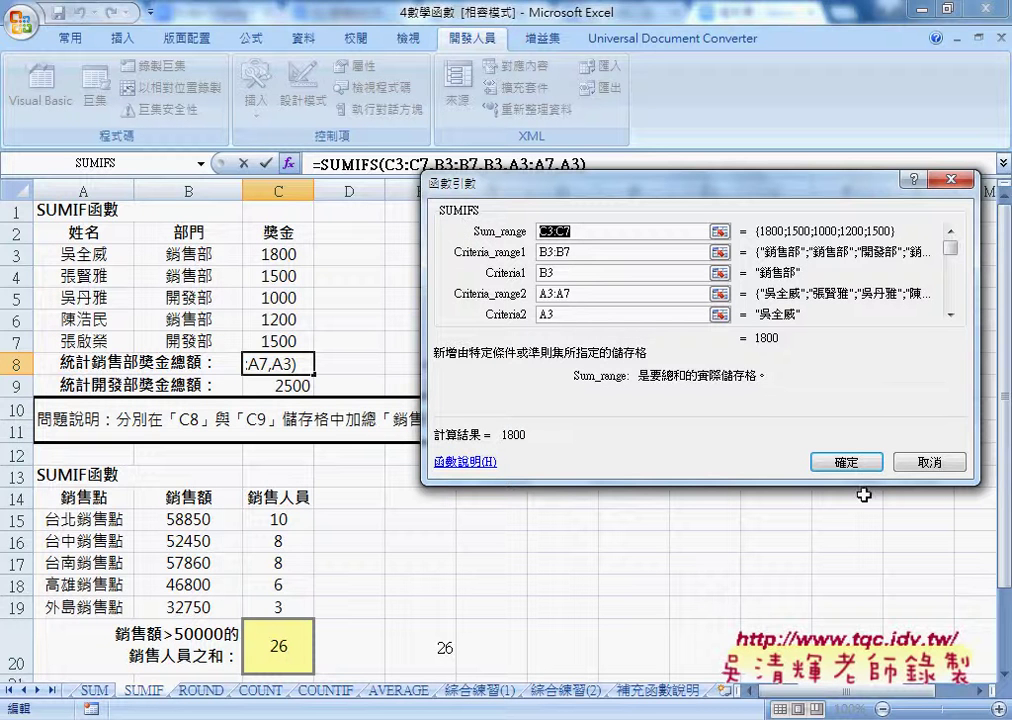
{"action": "left_click", "coordinate": [940, 461]}
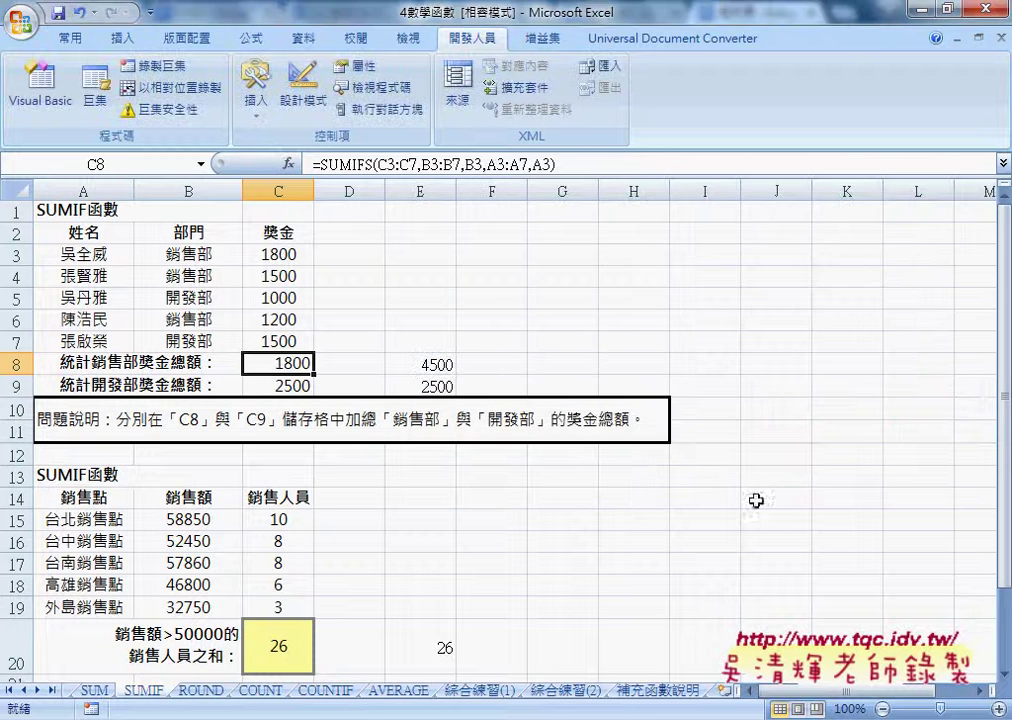
{"action": "left_click", "coordinate": [567, 690]}
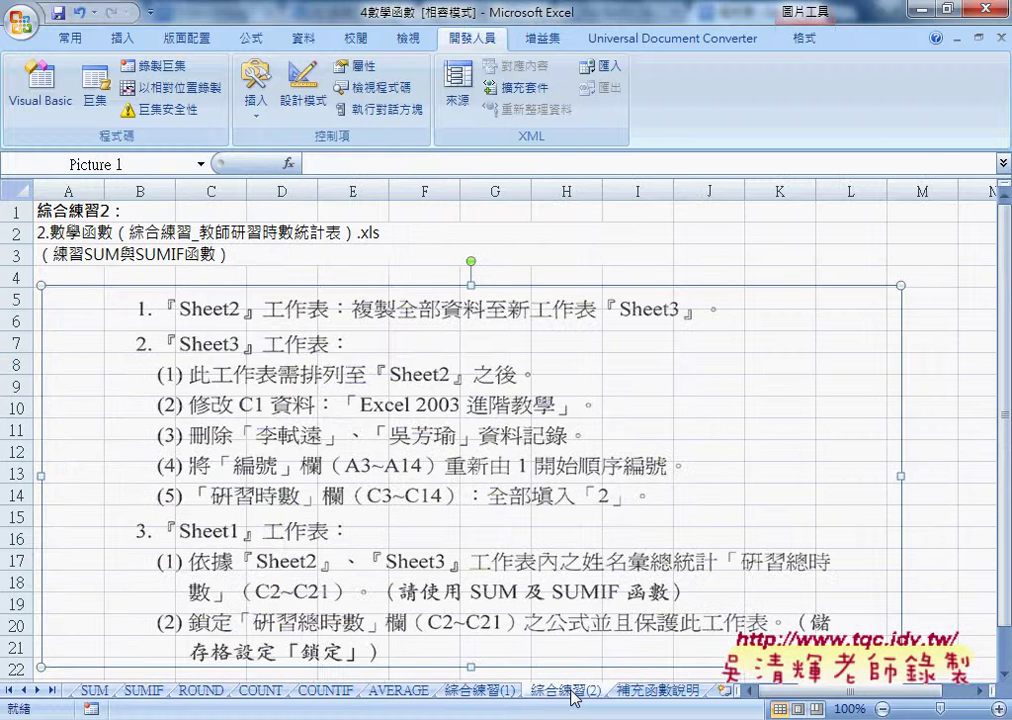
- Scroll through the 綜合練習(2) tasks, then bring up the 教師研習時數統計表 workbook
{"action": "scroll", "coordinate": [524, 598], "scroll_direction": "down", "scroll_amount": 1}
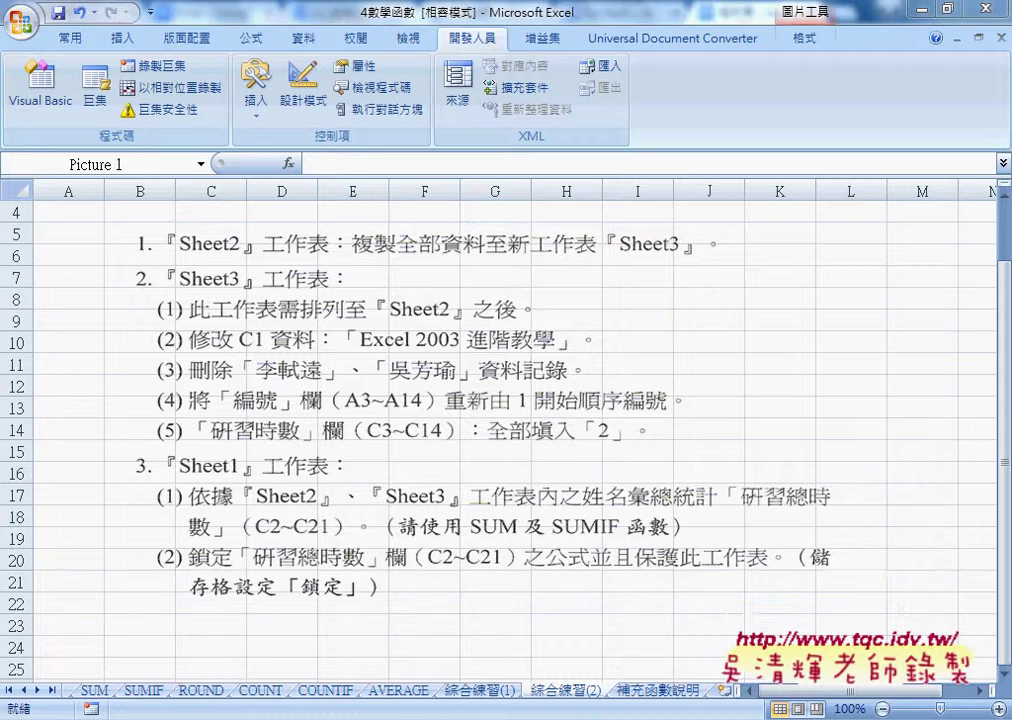
{"action": "mouse_move", "coordinate": [560, 719]}
{"action": "left_click", "coordinate": [810, 610]}
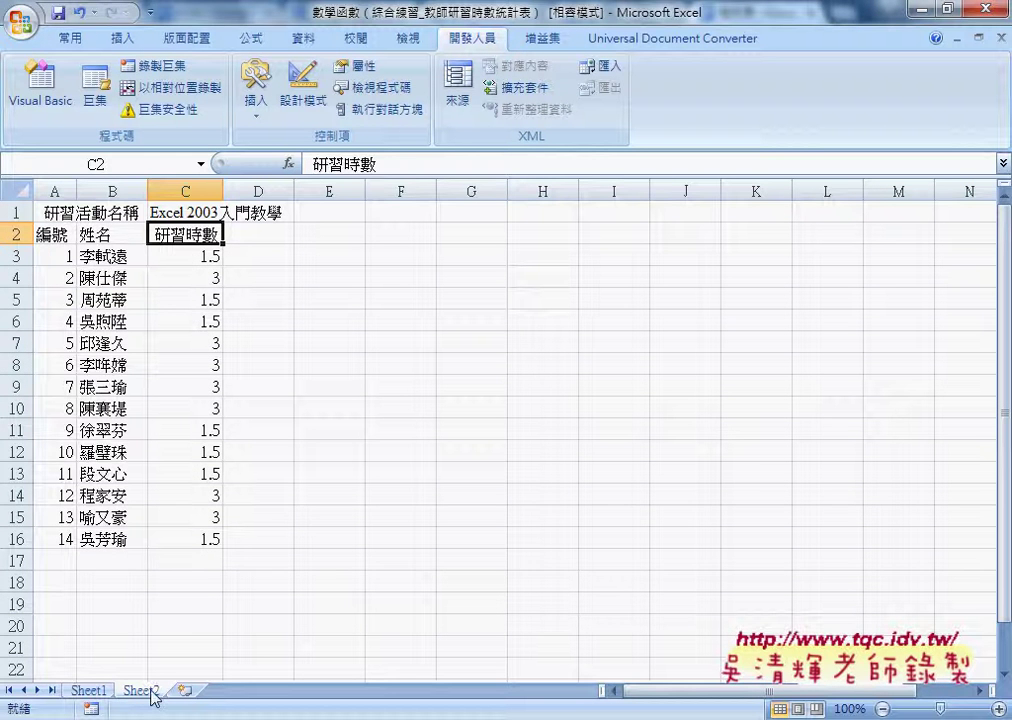
- Duplicate Sheet2 as a new sheet placed right after it
{"action": "left_click_drag", "start_coordinate": [153, 697], "coordinate": [244, 680]}
{"action": "left_click_drag", "start_coordinate": [244, 680], "coordinate": [243, 675]}
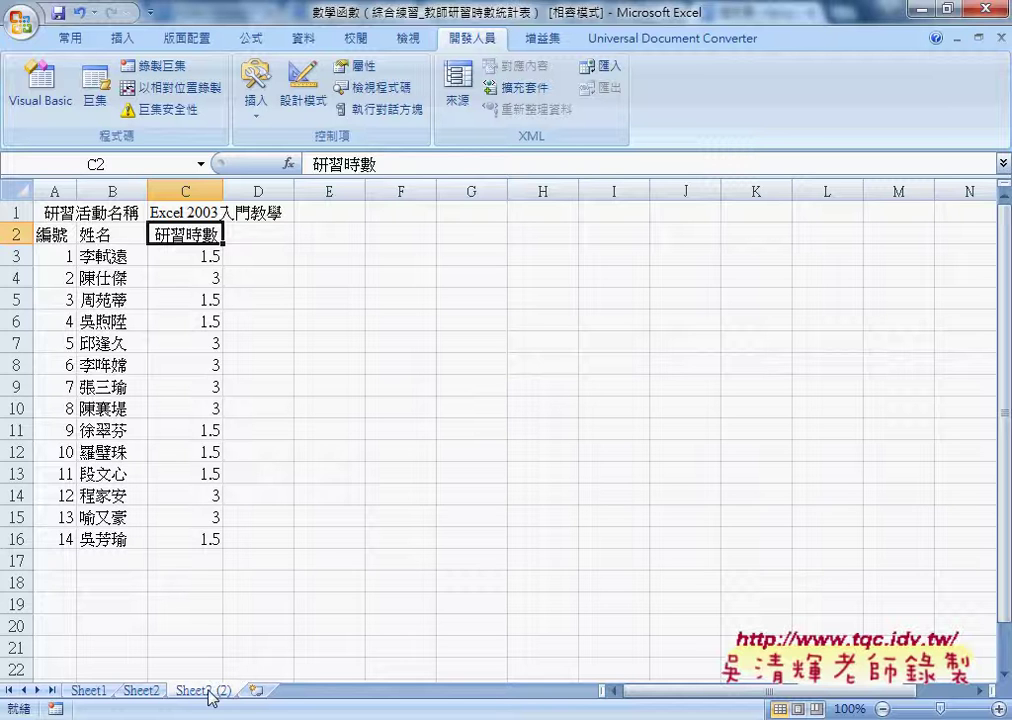
{"action": "right_click", "coordinate": [155, 697]}
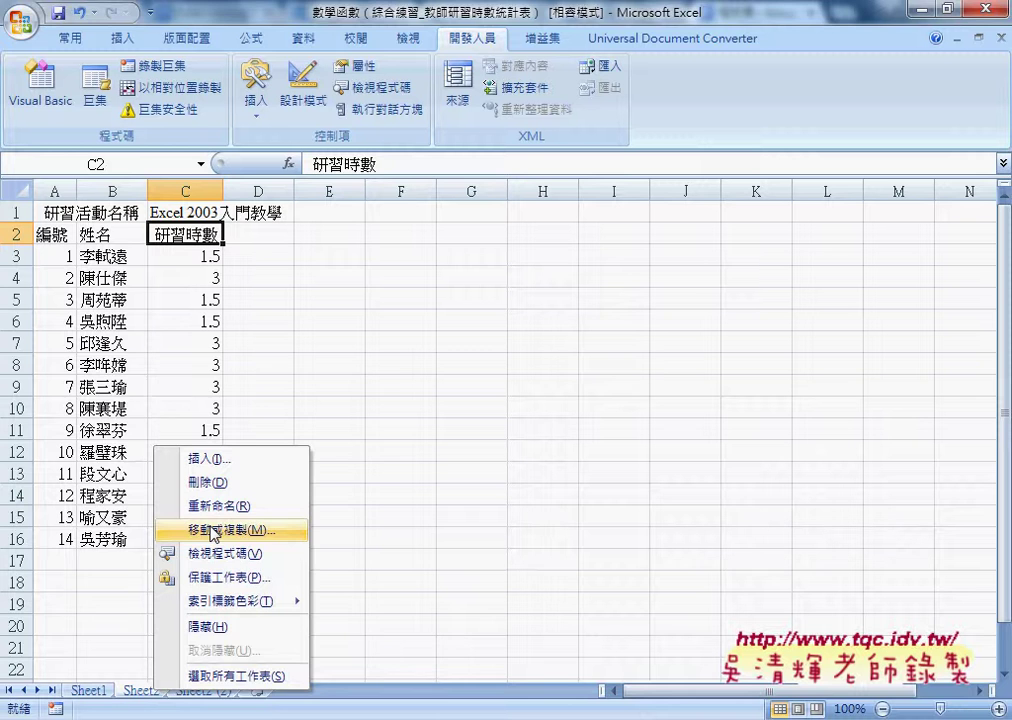
{"action": "left_click", "coordinate": [213, 532]}
{"action": "left_click", "coordinate": [55, 594]}
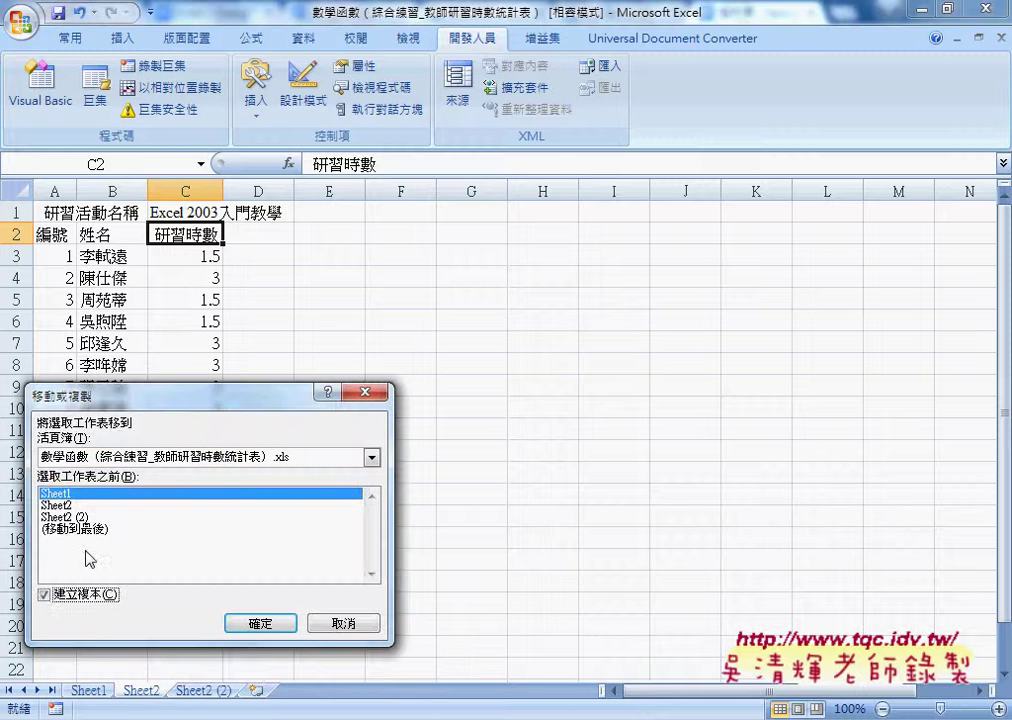
{"action": "left_click", "coordinate": [99, 529]}
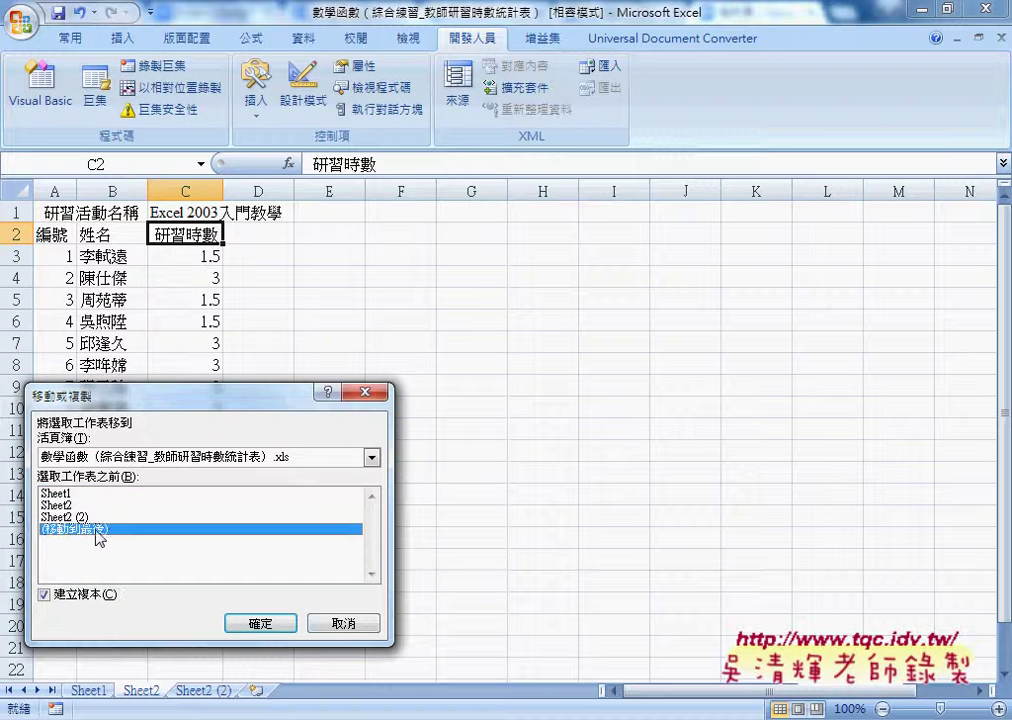
{"action": "left_click", "coordinate": [330, 625]}
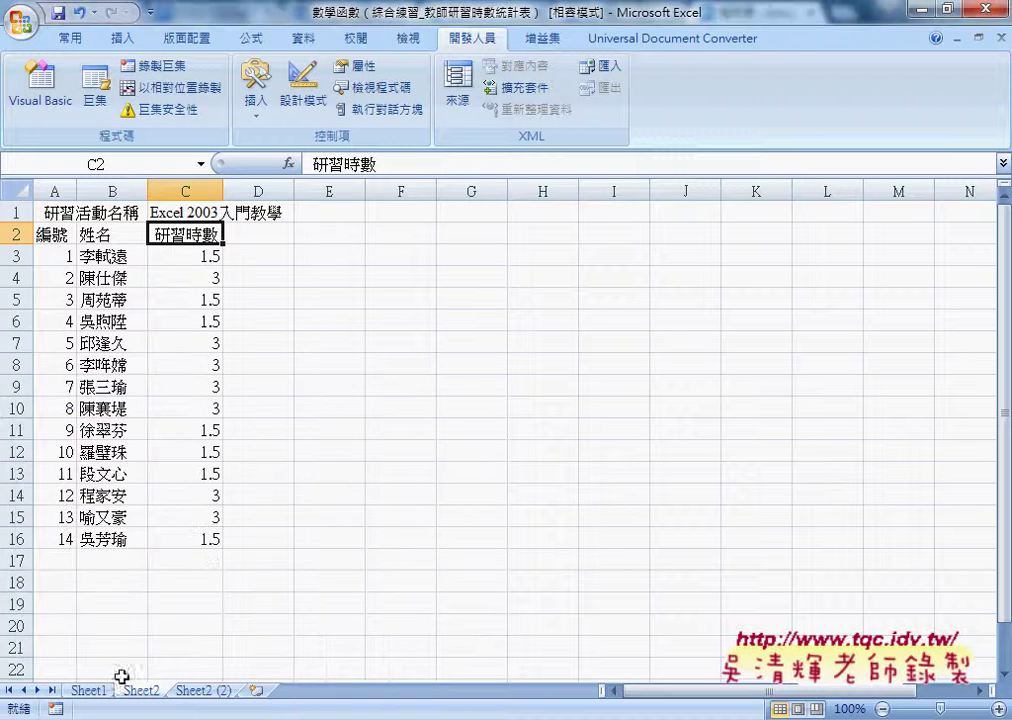
- Rename the copy from Sheet2 (2) to Sheet3
{"action": "left_click", "coordinate": [211, 690]}
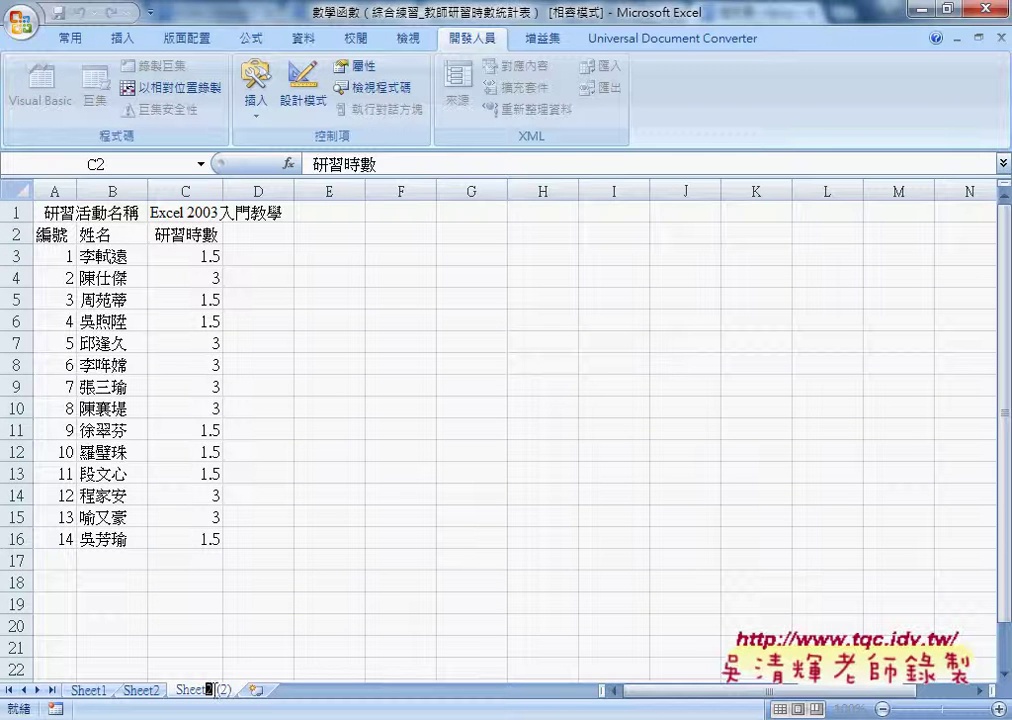
{"action": "left_click_drag", "start_coordinate": [207, 690], "coordinate": [232, 690]}
{"action": "type", "text": "3"}
{"action": "key", "text": "Return"}
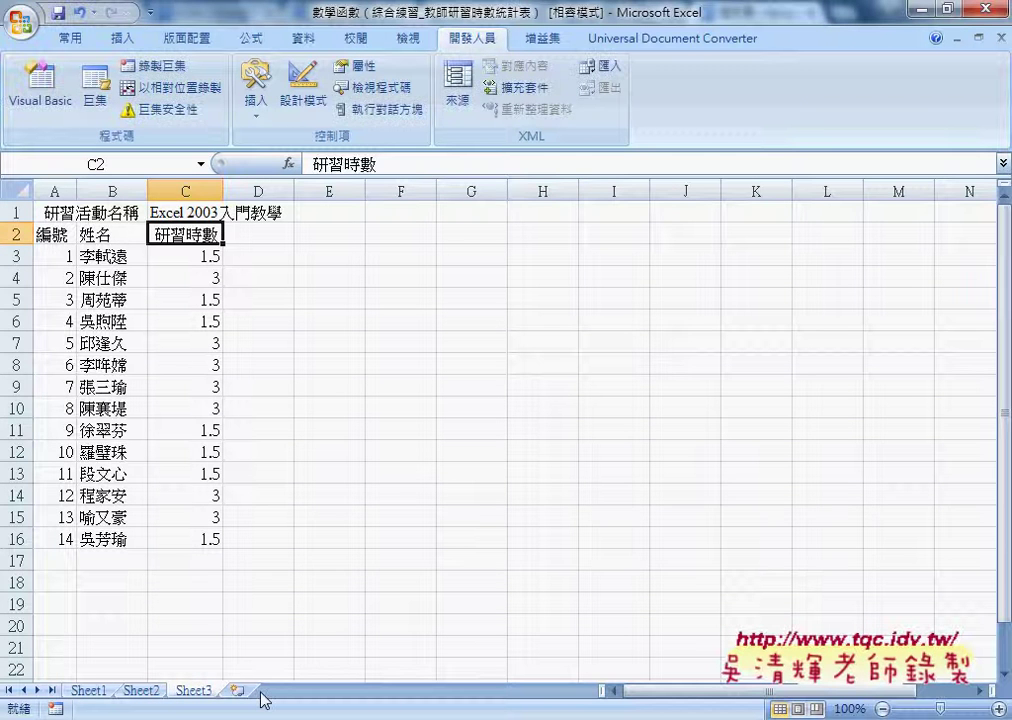
{"action": "left_click", "coordinate": [141, 692]}
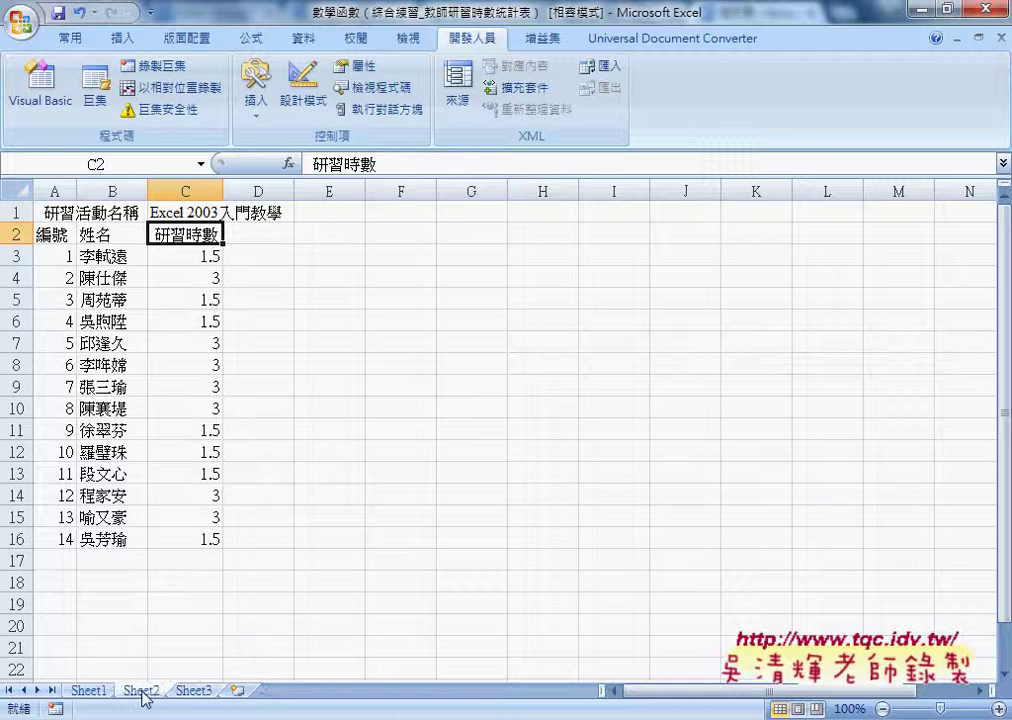
- On Sheet3, delete rows 3 and 16, removing teachers numbered 1 and 14
{"action": "left_click", "coordinate": [88, 690]}
{"action": "left_click", "coordinate": [146, 690]}
{"action": "left_click", "coordinate": [201, 691]}
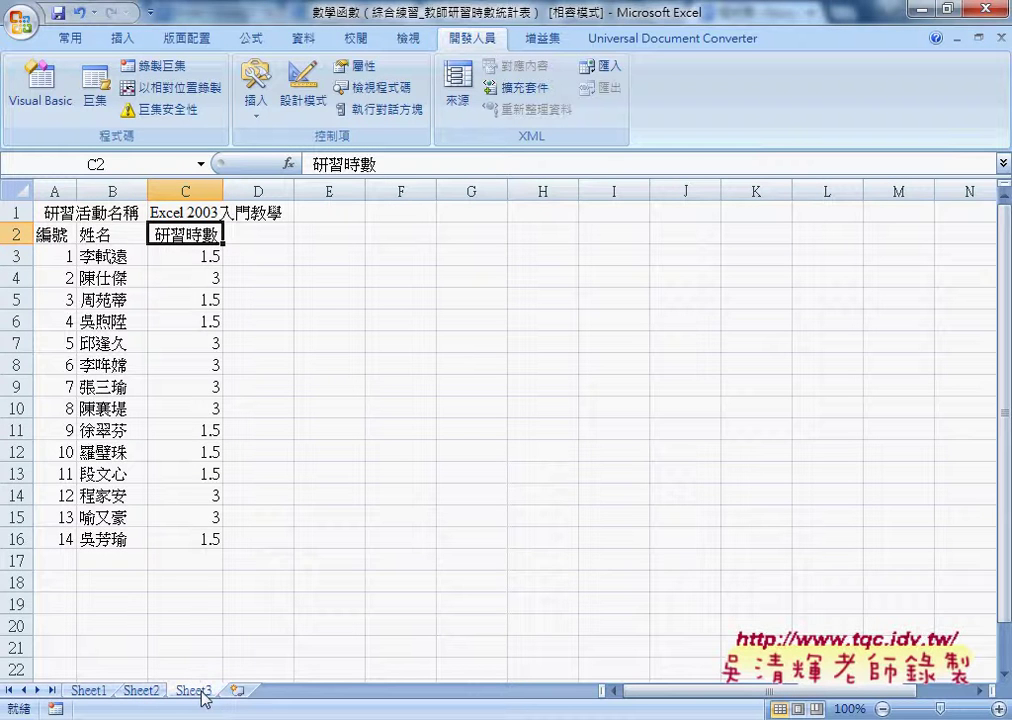
{"action": "left_click", "coordinate": [10, 256]}
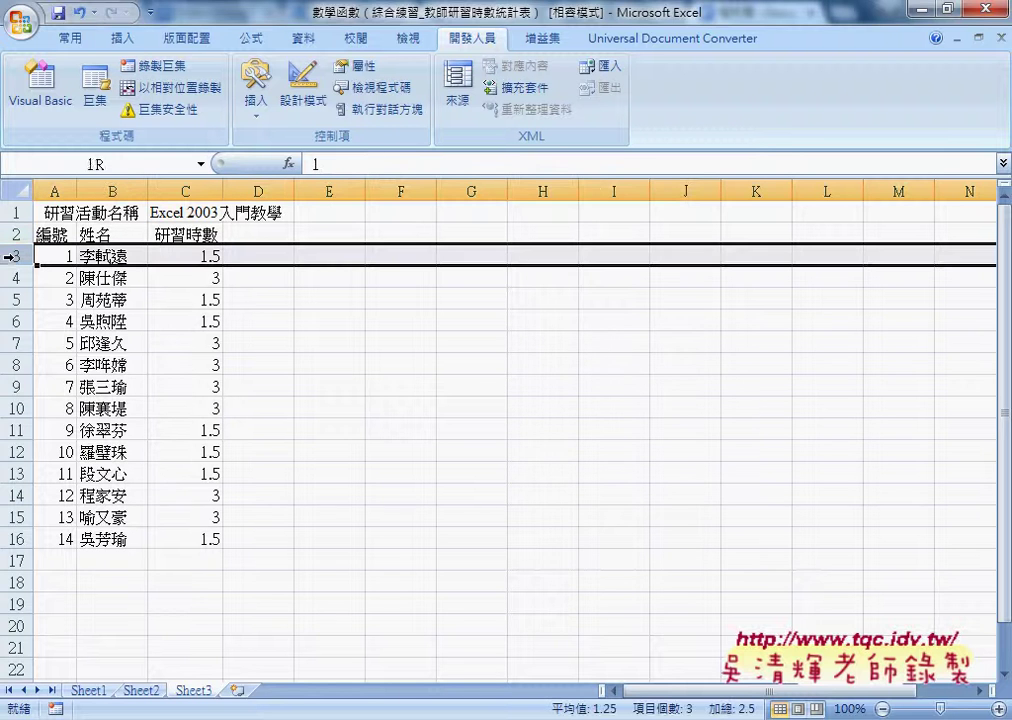
{"action": "left_click", "coordinate": [15, 538], "text": "ctrl"}
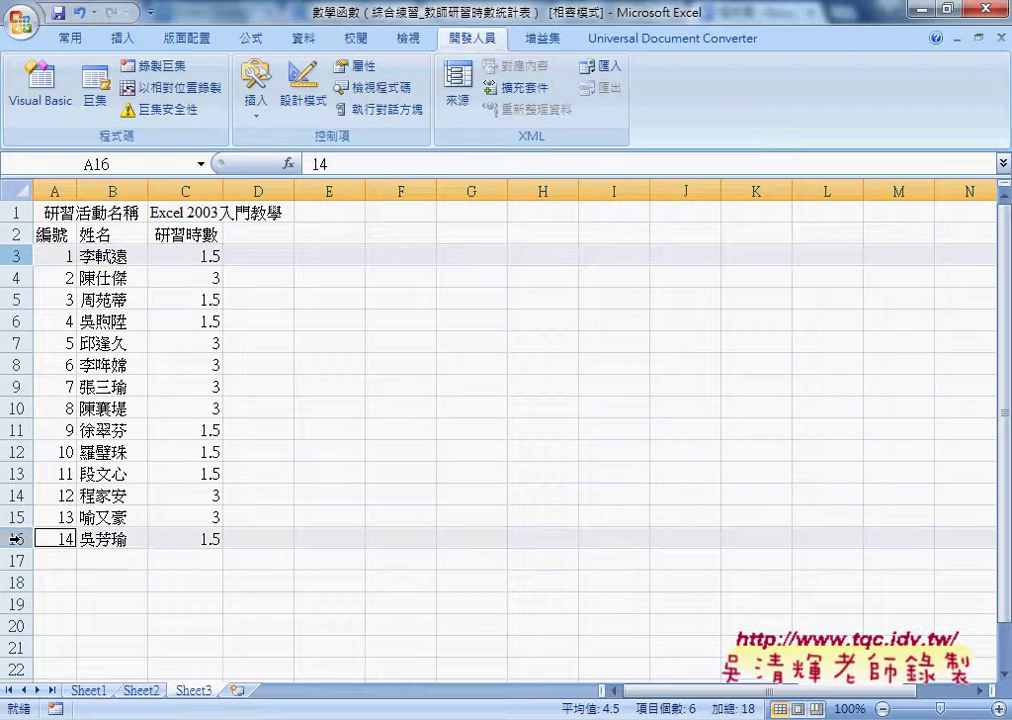
{"action": "right_click", "coordinate": [193, 260]}
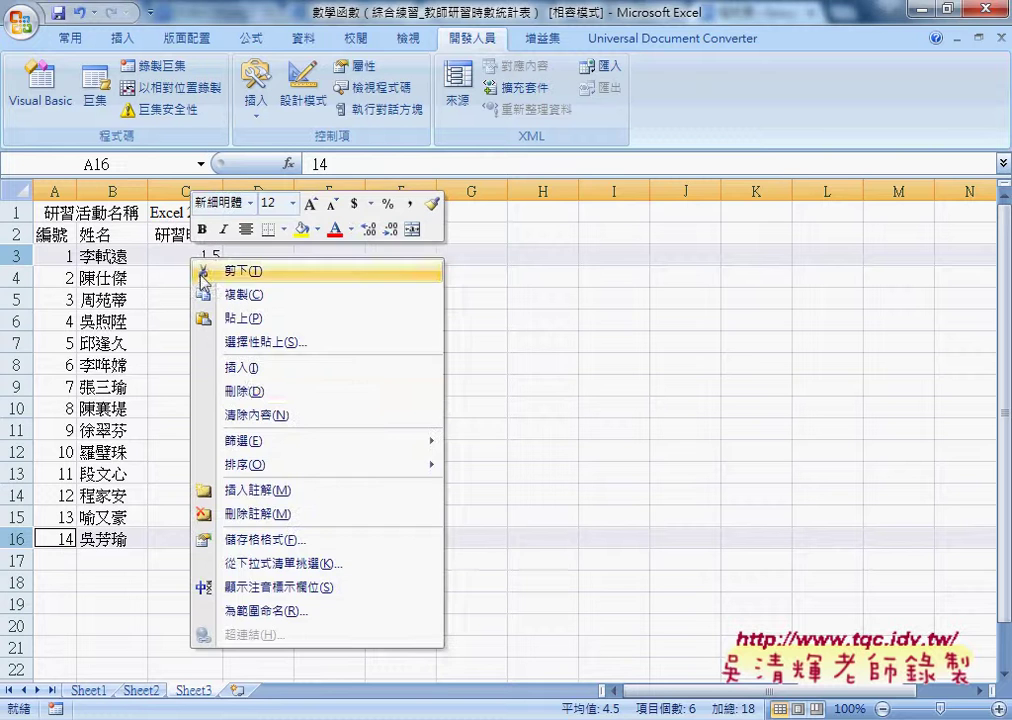
{"action": "left_click", "coordinate": [249, 391]}
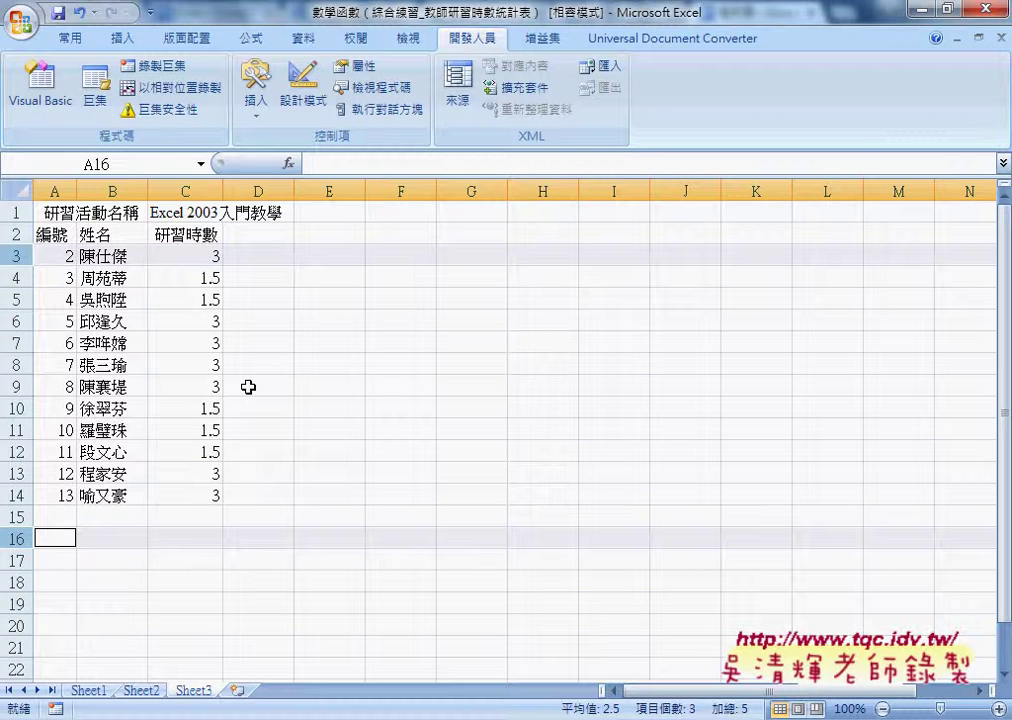
{"action": "left_click", "coordinate": [205, 213]}
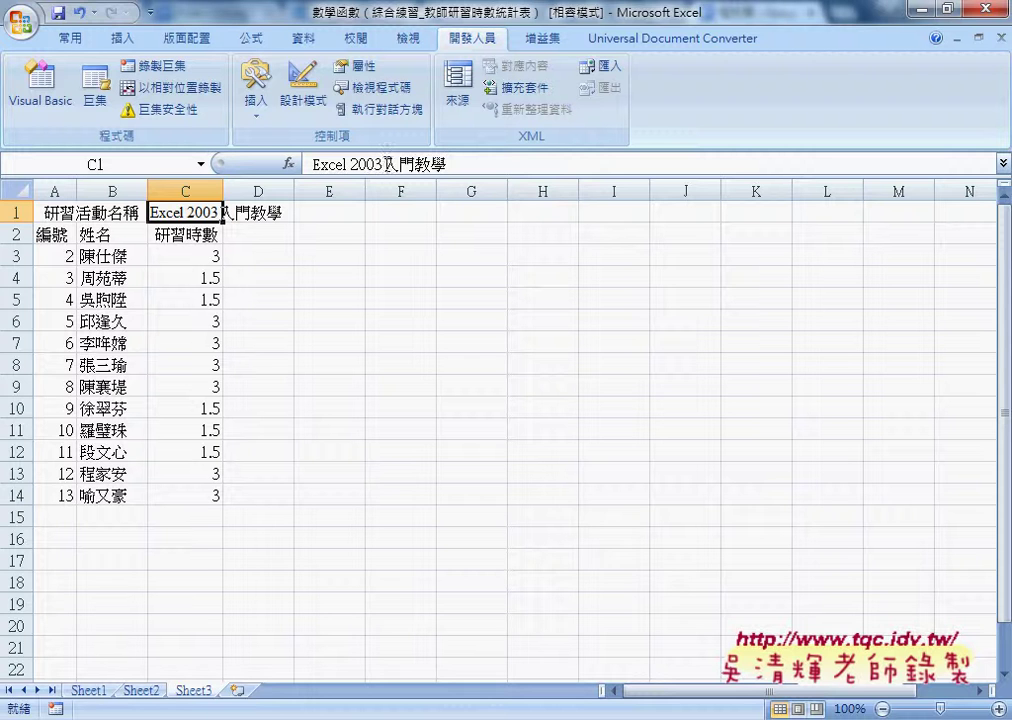
- Change the C1 title from 入門 to 進階, making it Excel 2003進階教學
{"action": "left_click_drag", "start_coordinate": [385, 163], "coordinate": [413, 164]}
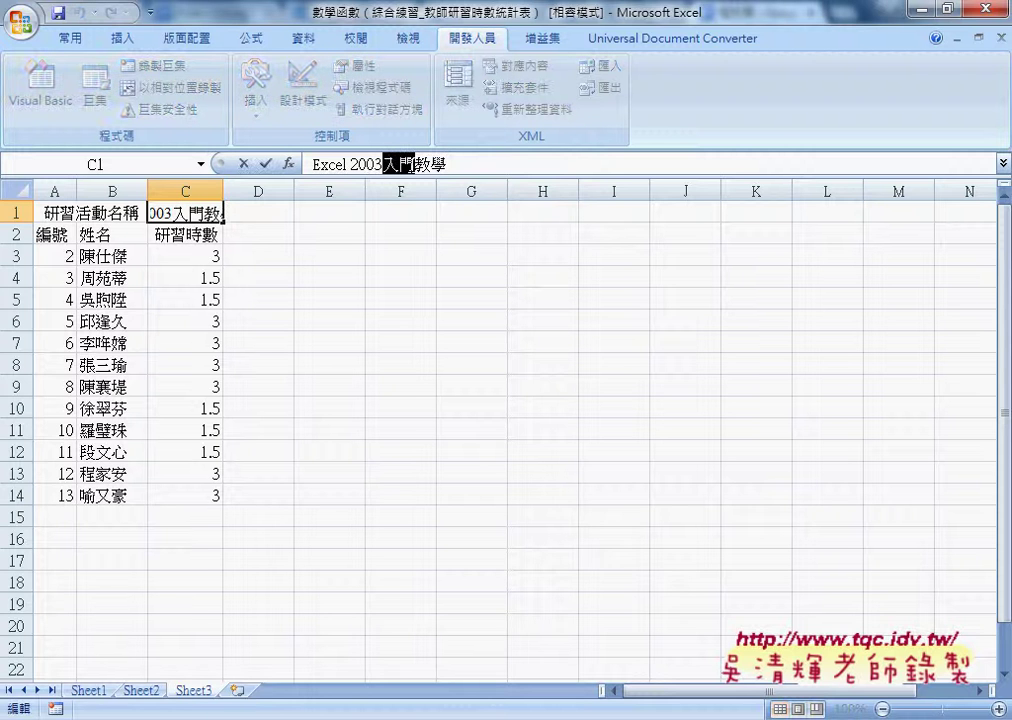
{"action": "type", "text": "ㄐ"}
{"action": "type", "text": "進"}
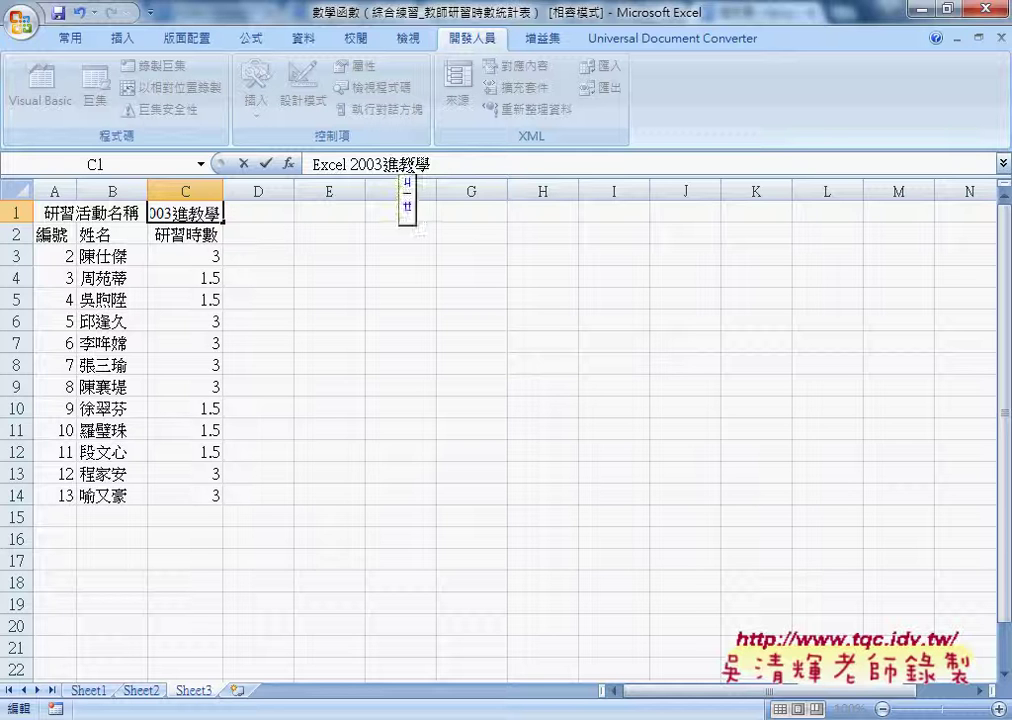
{"action": "type", "text": "階"}
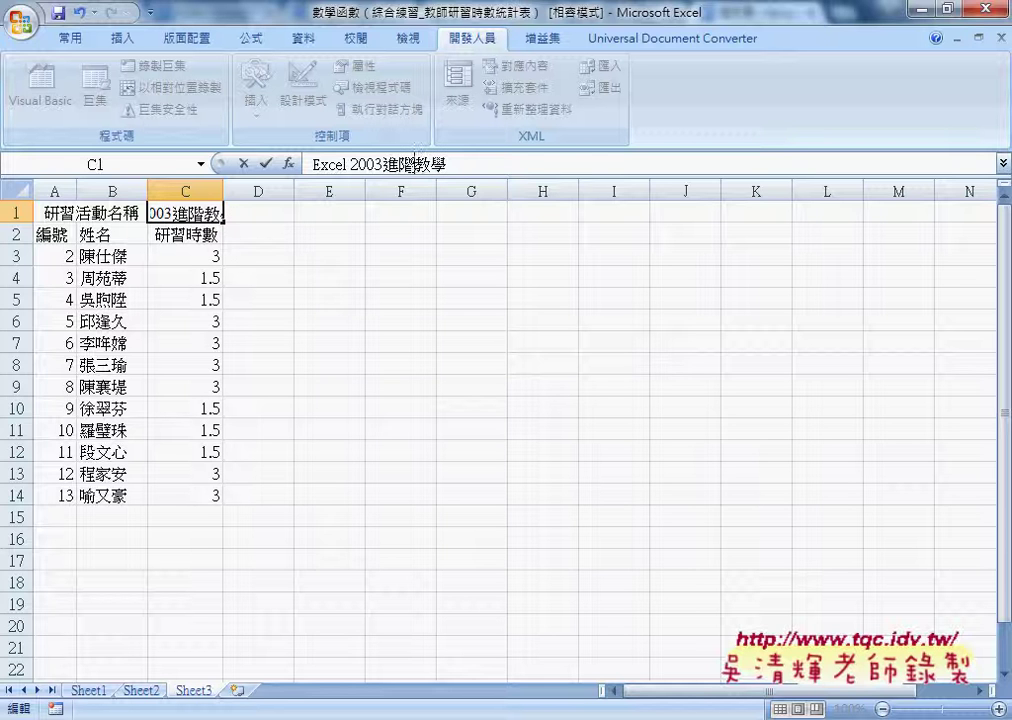
{"action": "key", "text": "Return"}
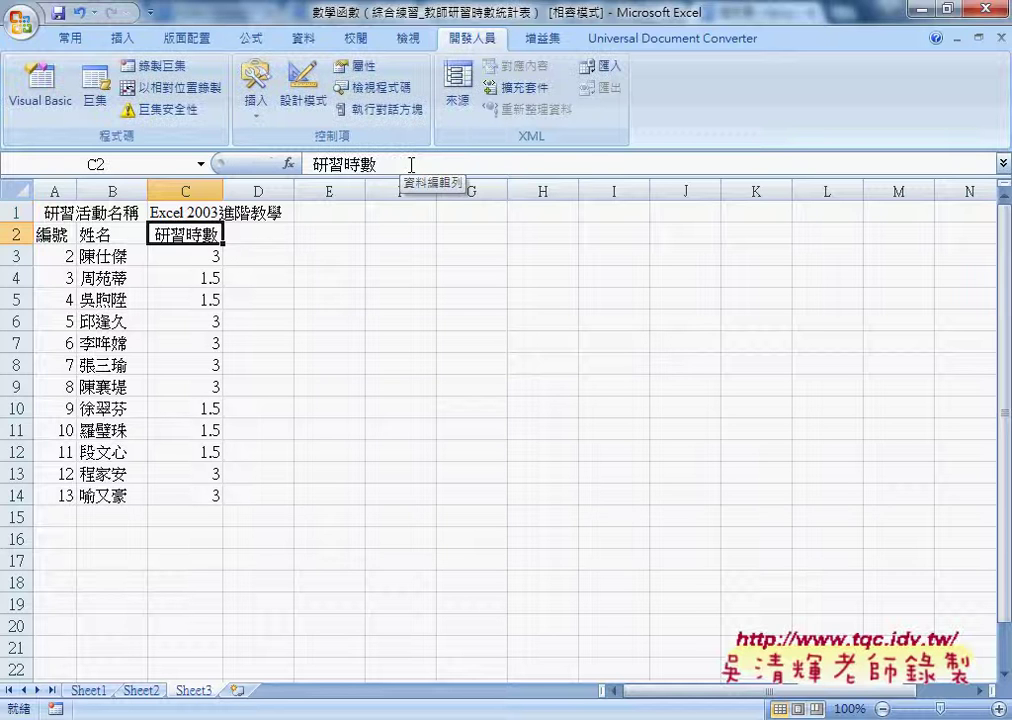
- Set every hour in C3:C14 to 2 and renumber column A from 1 to 12
{"action": "left_click", "coordinate": [196, 258]}
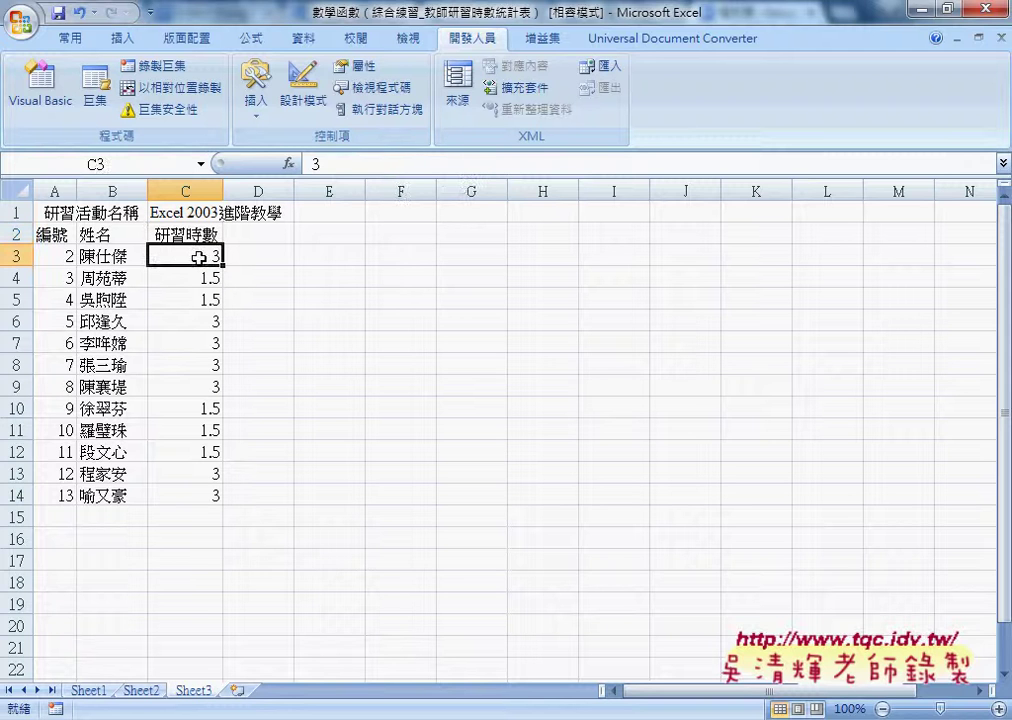
{"action": "type", "text": "2"}
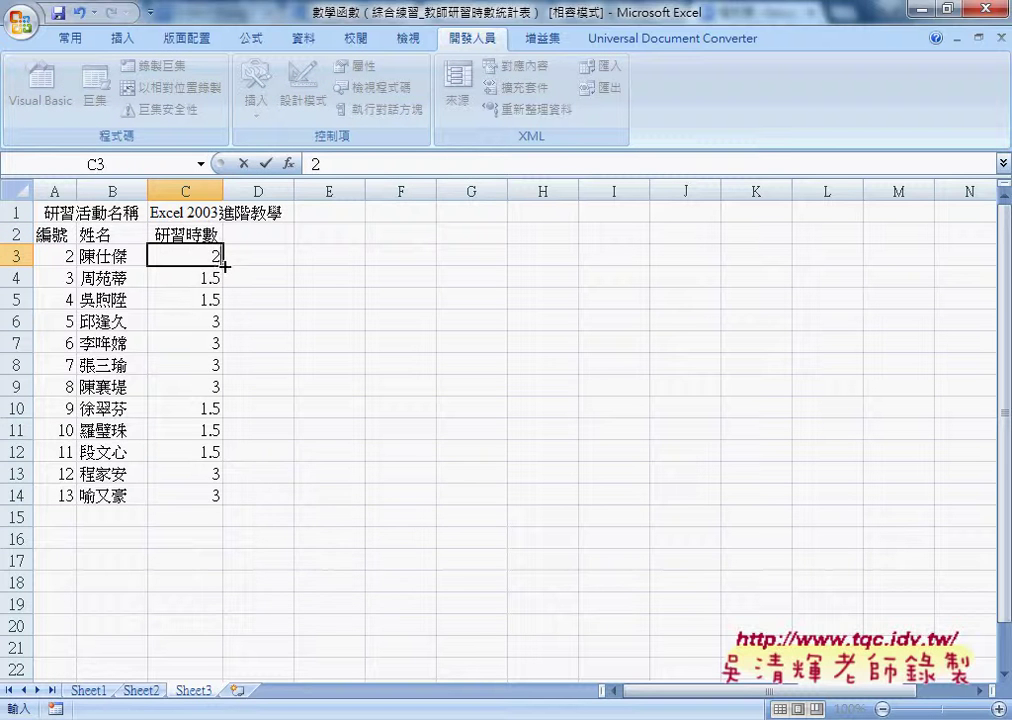
{"action": "left_click_drag", "start_coordinate": [225, 266], "coordinate": [228, 508]}
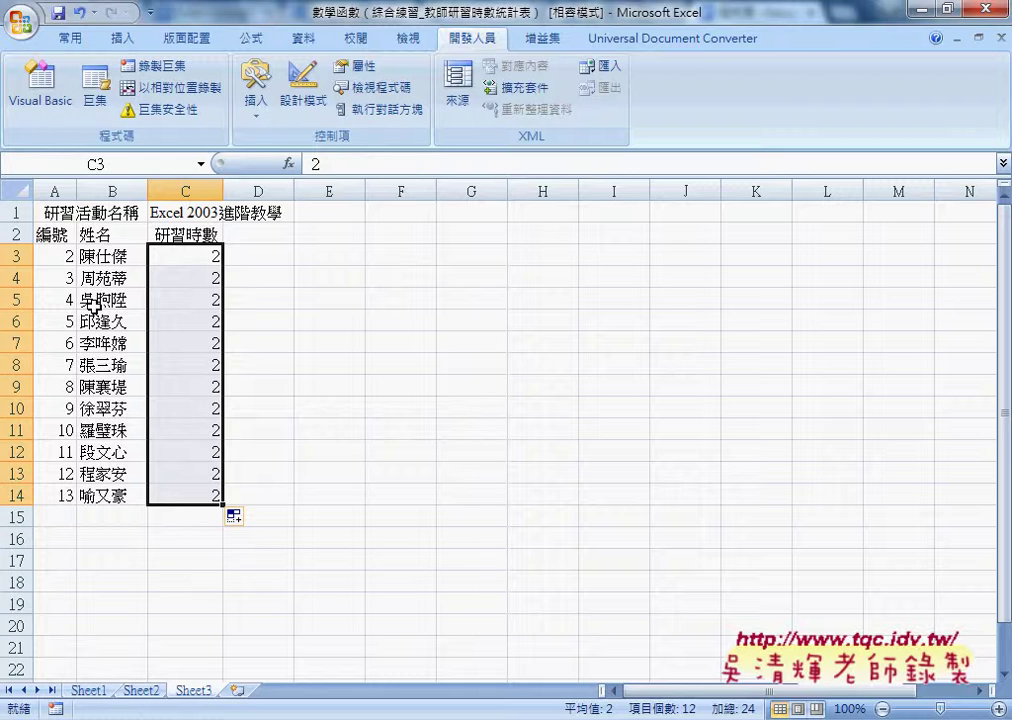
{"action": "left_click", "coordinate": [65, 257]}
{"action": "type", "text": "1"}
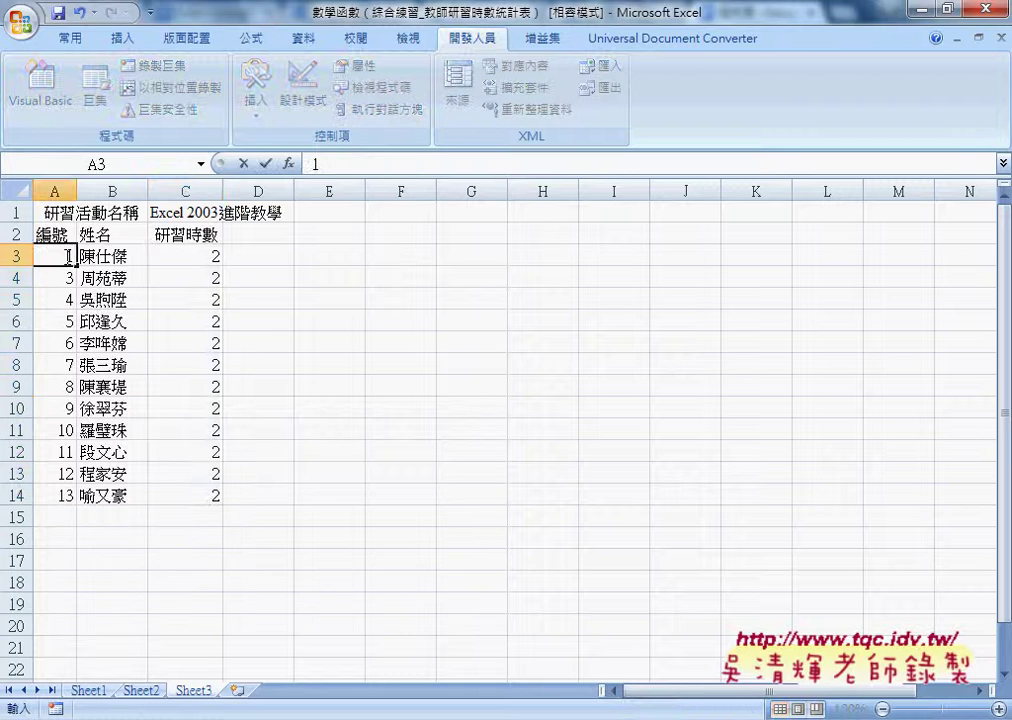
{"action": "left_click_drag", "start_coordinate": [76, 267], "coordinate": [77, 505]}
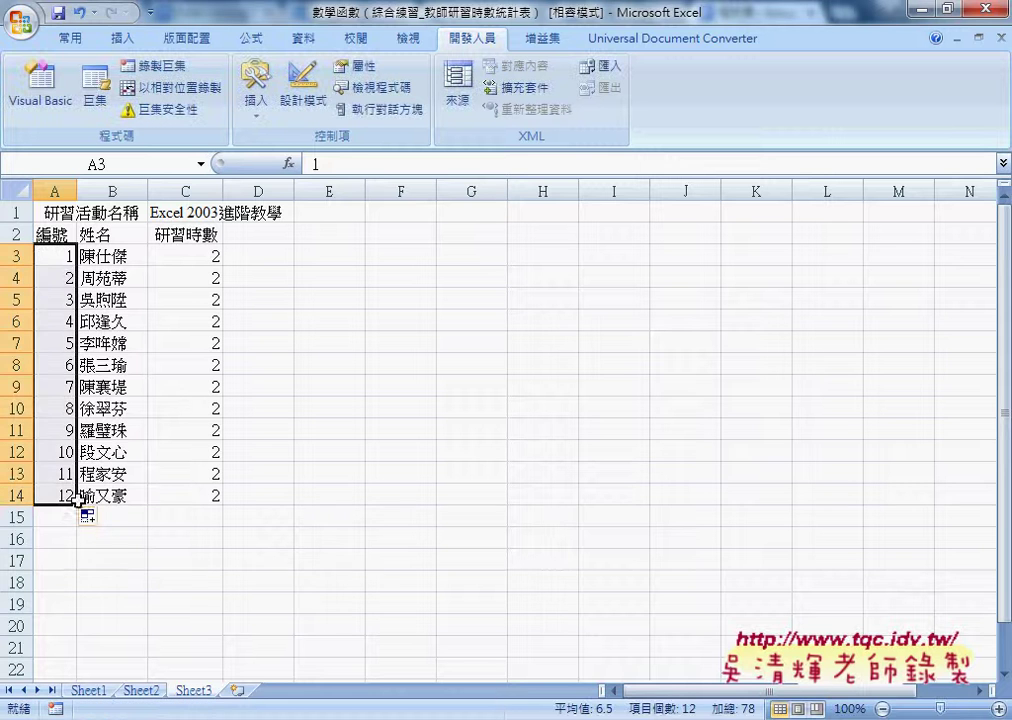
- Compare Sheet2 and Sheet3 hours against Sheet1's teacher list, ending on Sheet1
{"action": "left_click", "coordinate": [140, 691]}
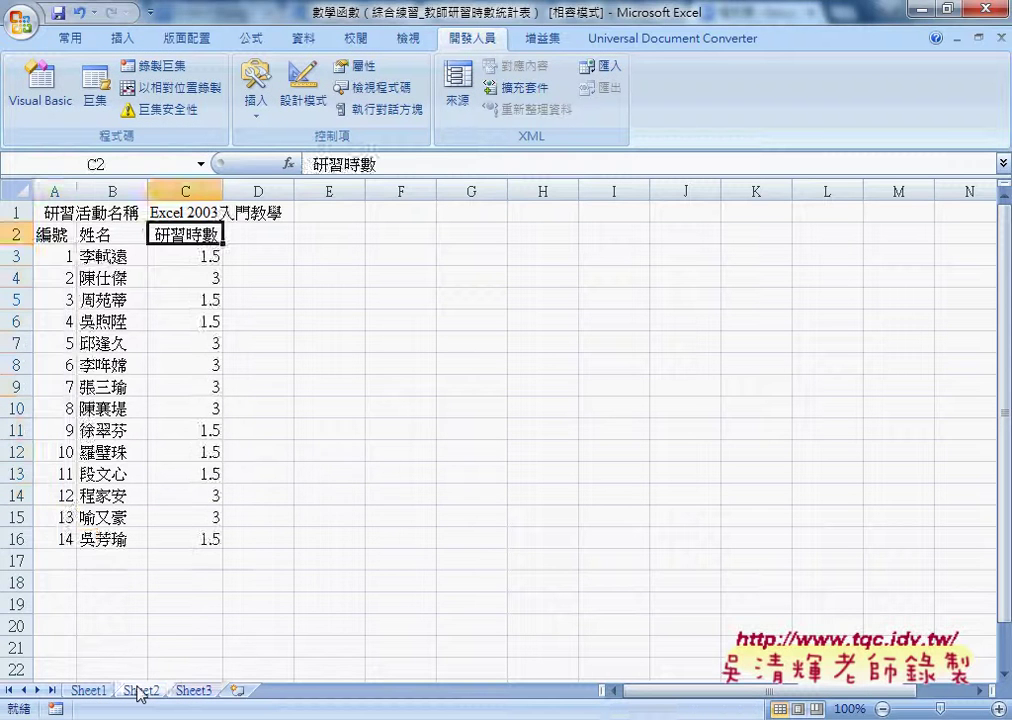
{"action": "left_click", "coordinate": [193, 691]}
{"action": "left_click", "coordinate": [88, 691]}
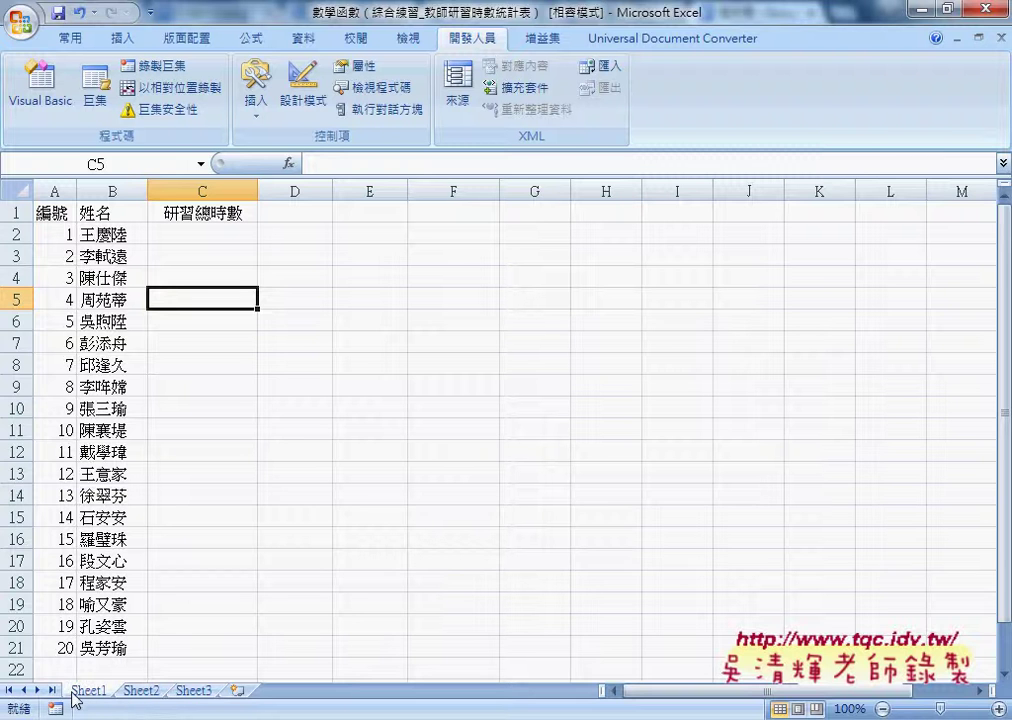
{"action": "left_click", "coordinate": [210, 233]}
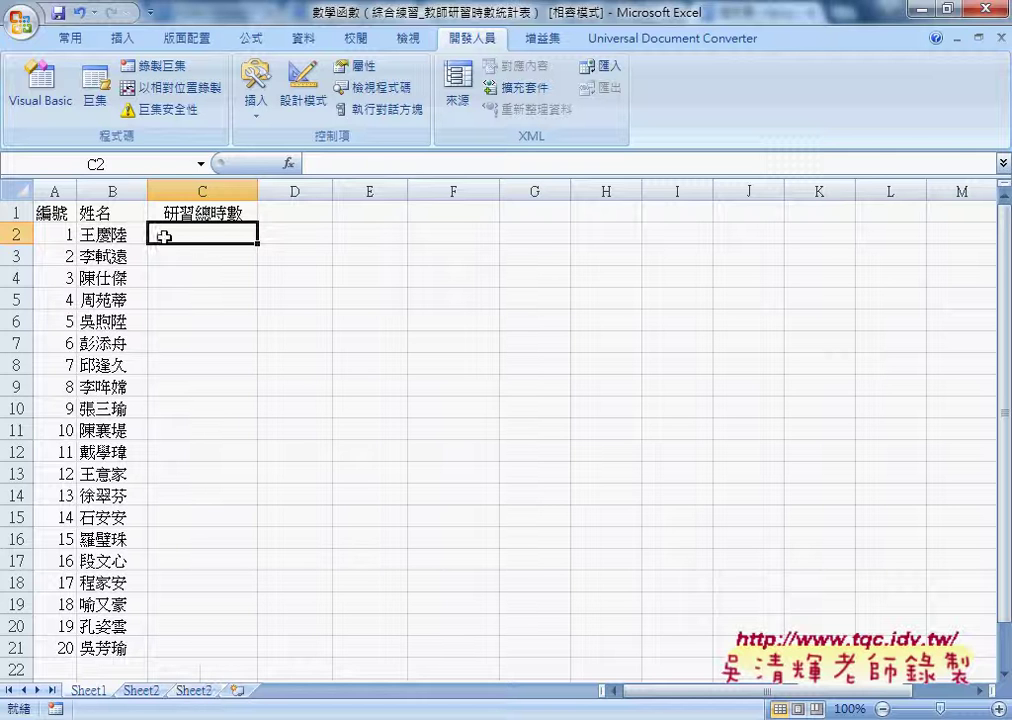
{"action": "left_click", "coordinate": [101, 237]}
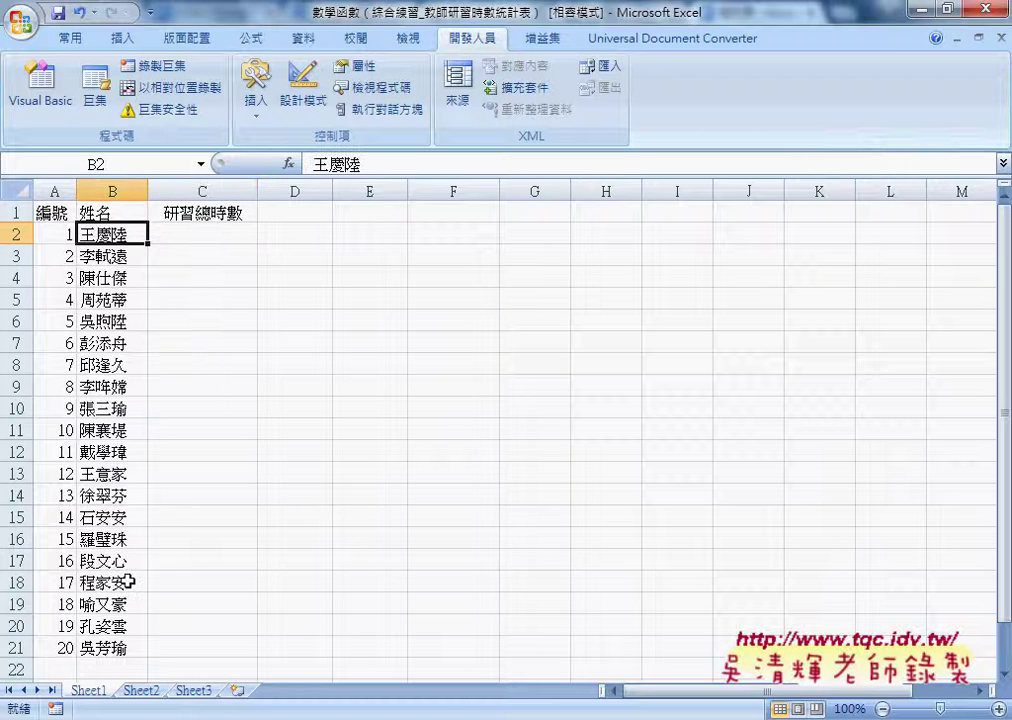
{"action": "left_click", "coordinate": [146, 692]}
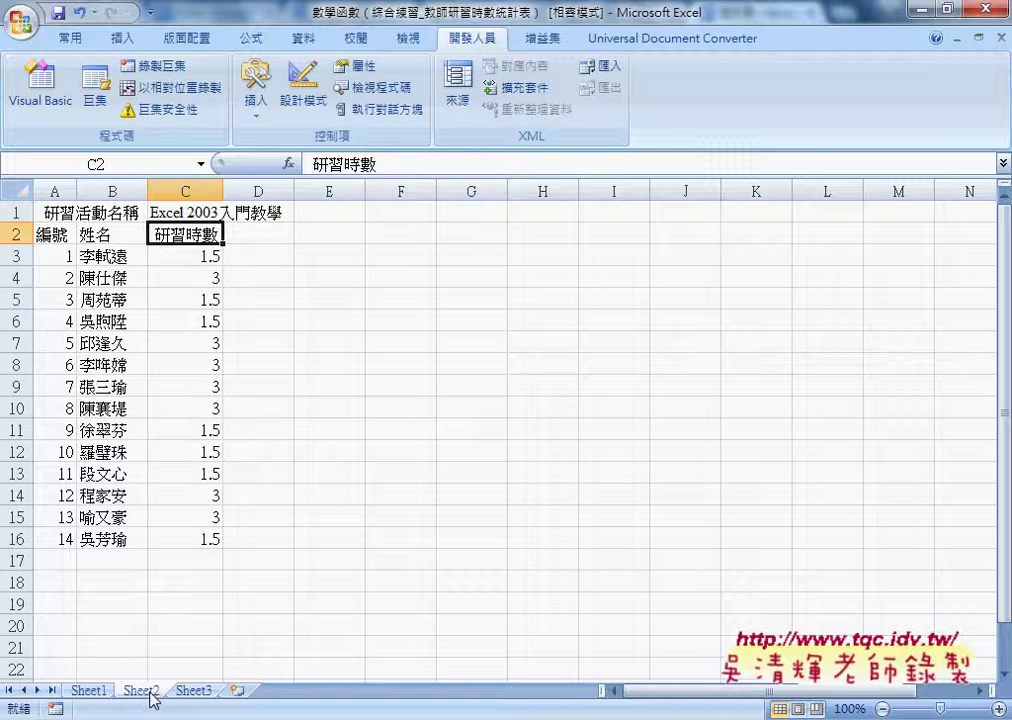
{"action": "left_click", "coordinate": [193, 691]}
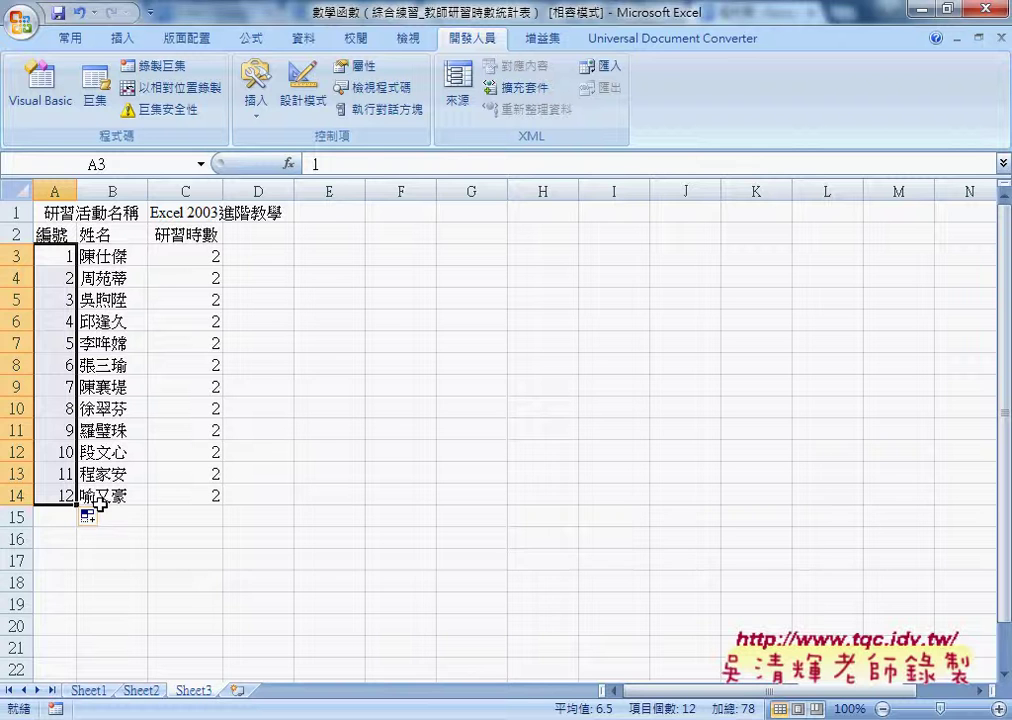
{"action": "left_click", "coordinate": [90, 690]}
- Enter a total of 0 for the first teacher in C2
{"action": "left_click", "coordinate": [200, 238]}
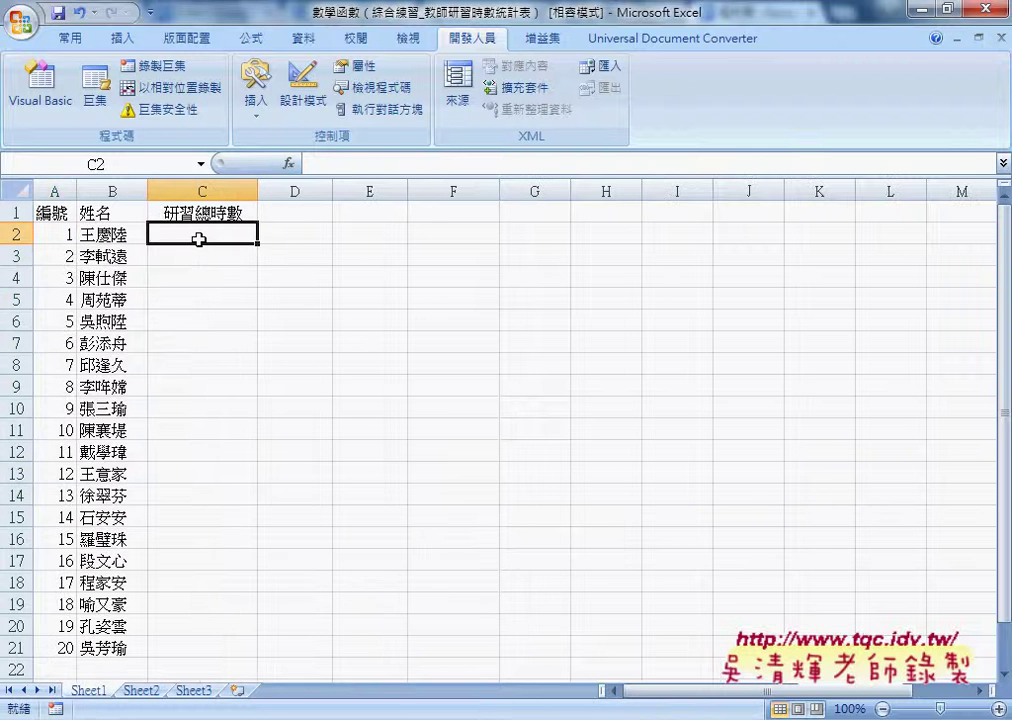
{"action": "type", "text": "0"}
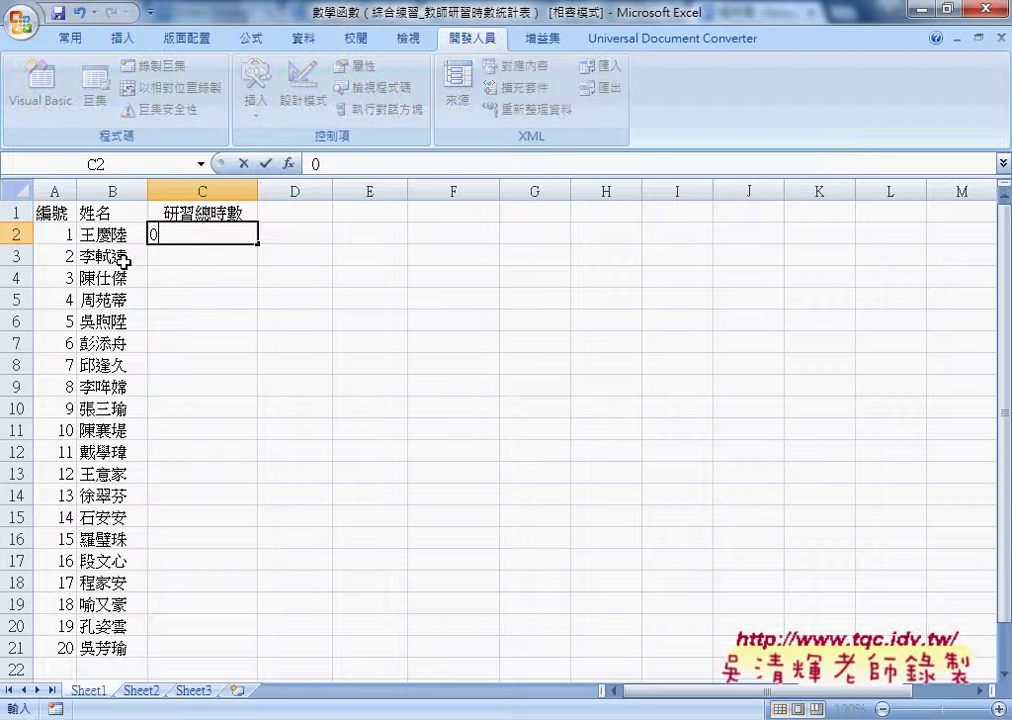
{"action": "left_click", "coordinate": [140, 257]}
- Check the second teacher's hours on Sheet2 and Sheet3, then enter 1.5 in C3
{"action": "left_click", "coordinate": [148, 694]}
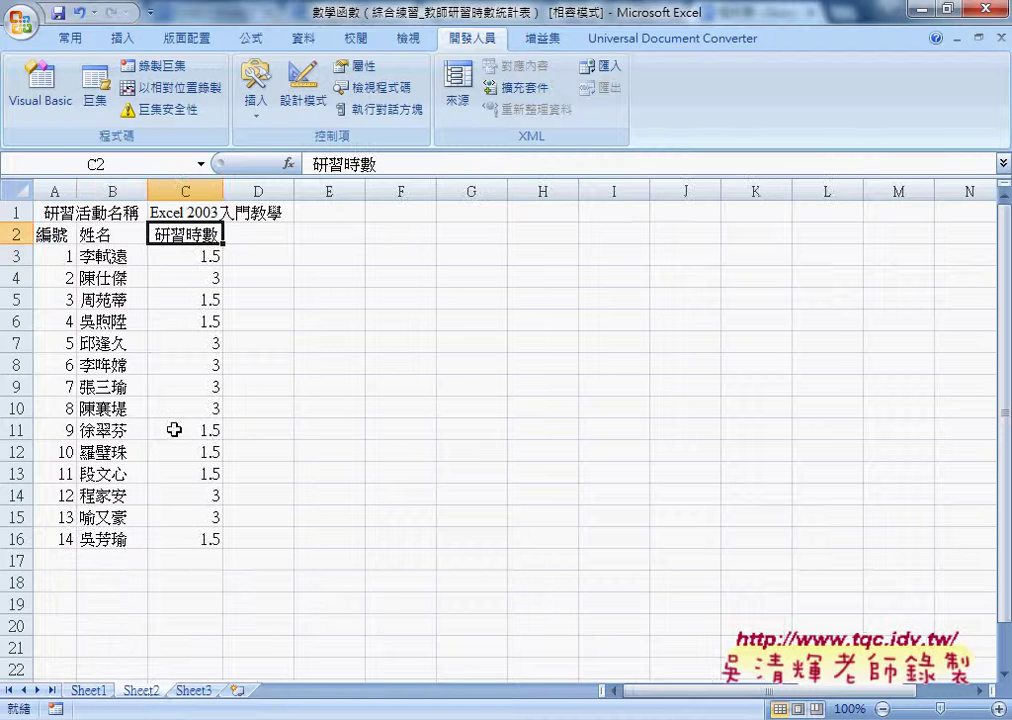
{"action": "left_click", "coordinate": [195, 259]}
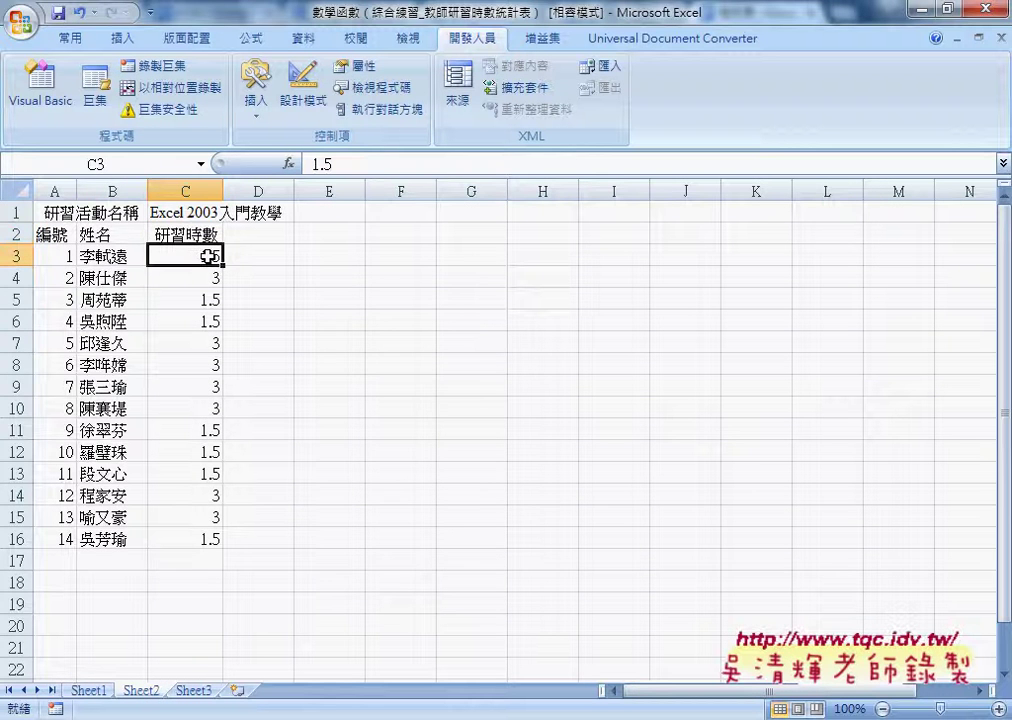
{"action": "left_click", "coordinate": [195, 692]}
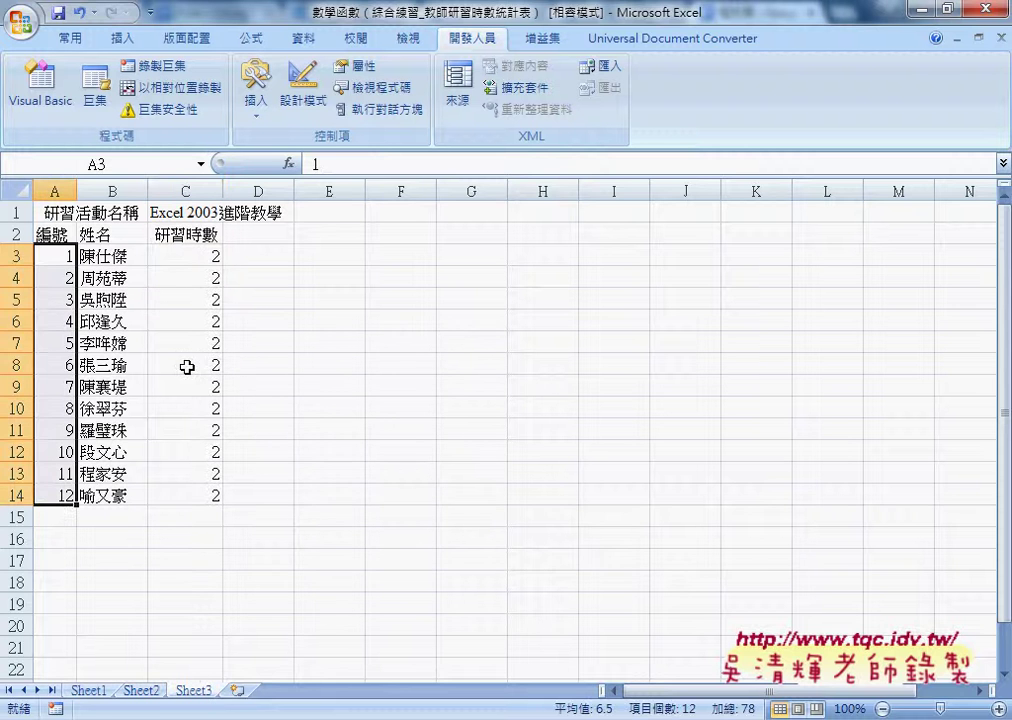
{"action": "left_click", "coordinate": [100, 694]}
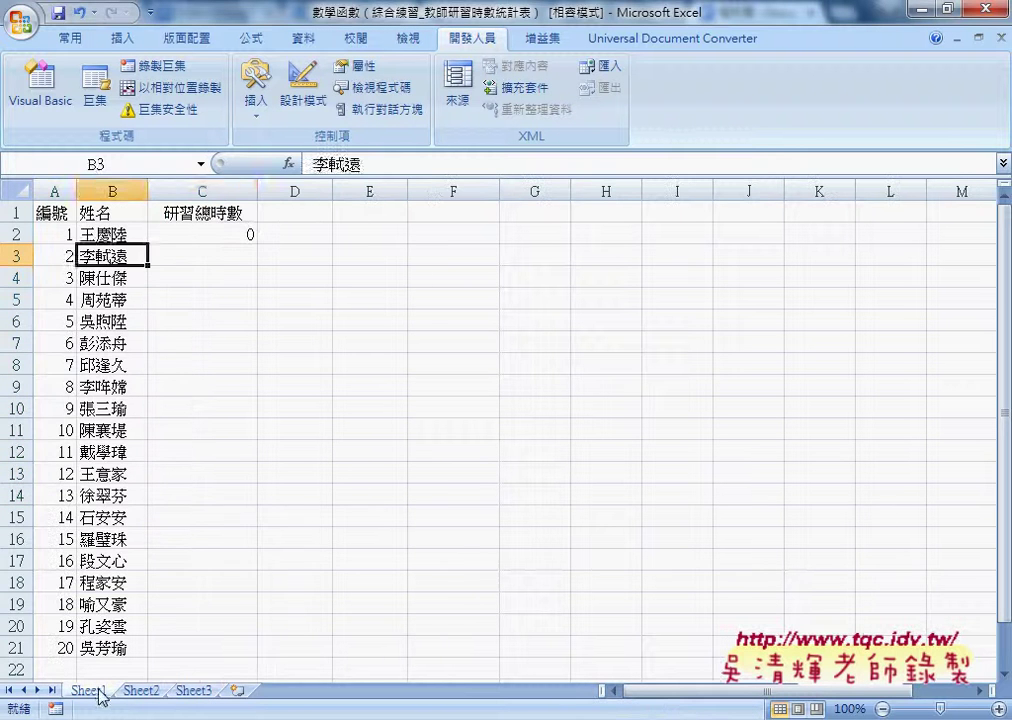
{"action": "left_click", "coordinate": [231, 260]}
{"action": "type", "text": "1"}
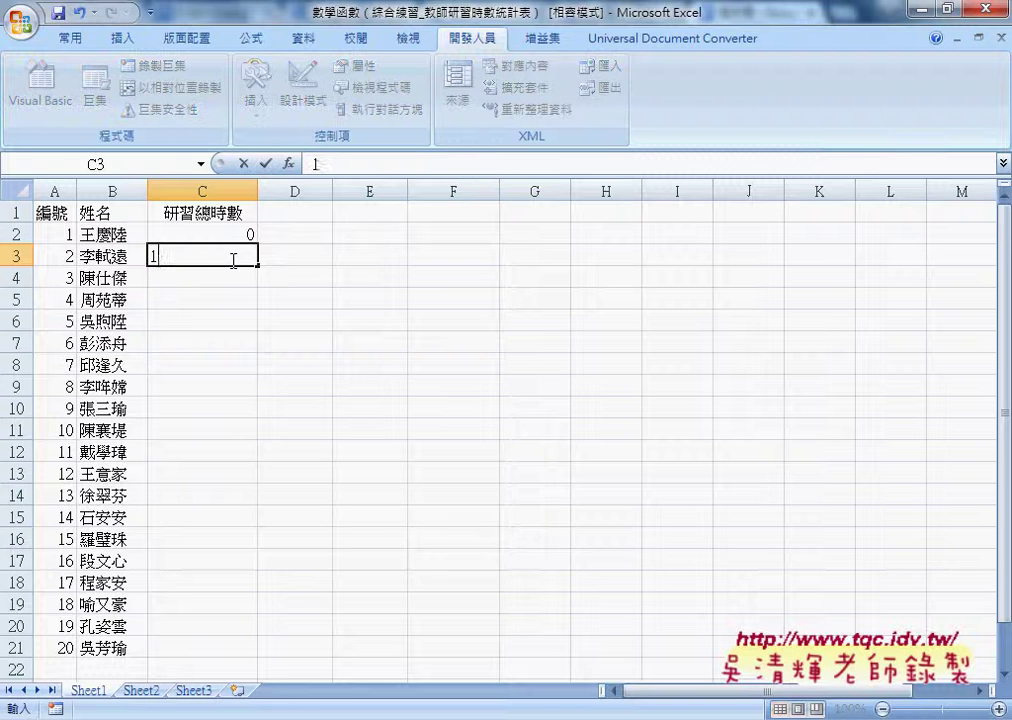
{"action": "type", "text": ".5"}
{"action": "key", "text": "Return"}
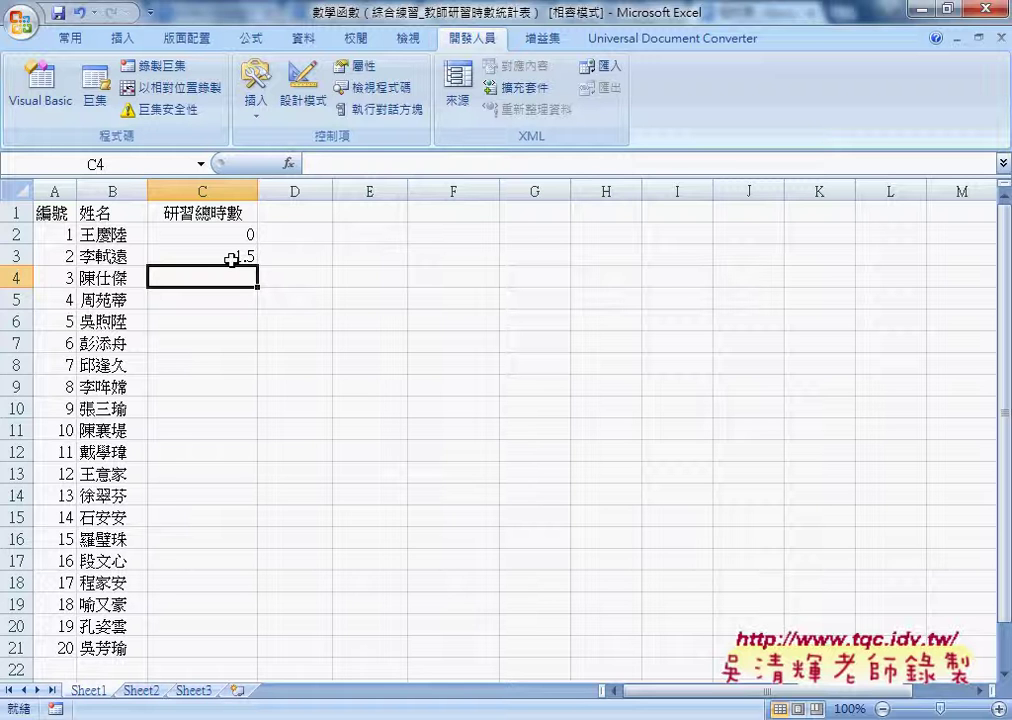
{"action": "left_click_drag", "start_coordinate": [226, 232], "coordinate": [227, 257]}
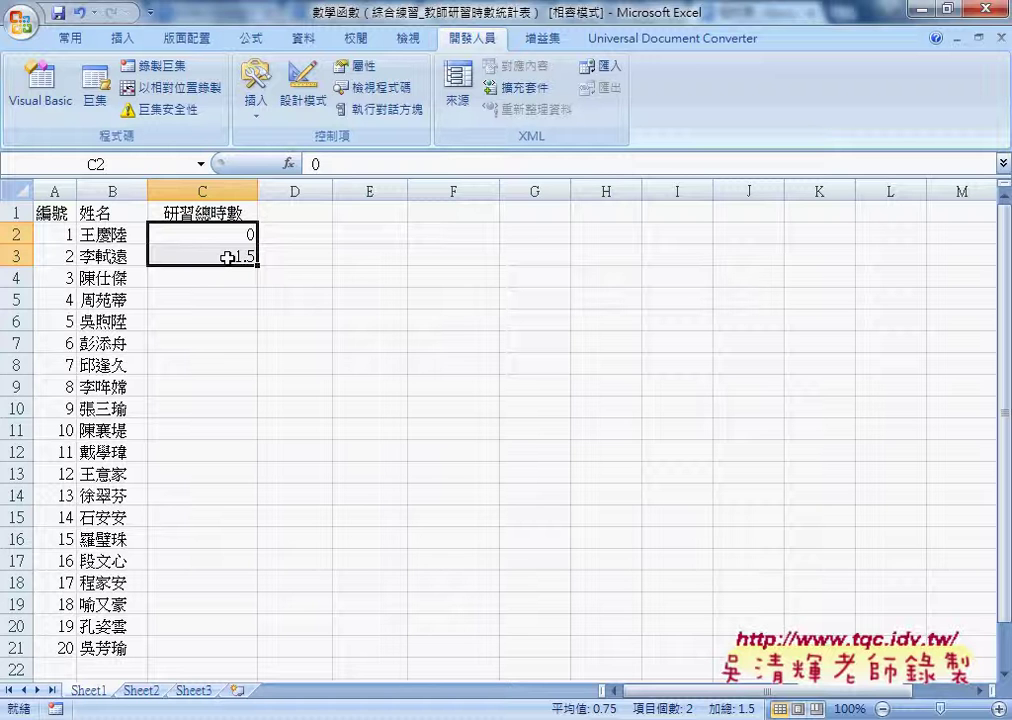
{"action": "left_click", "coordinate": [97, 233]}
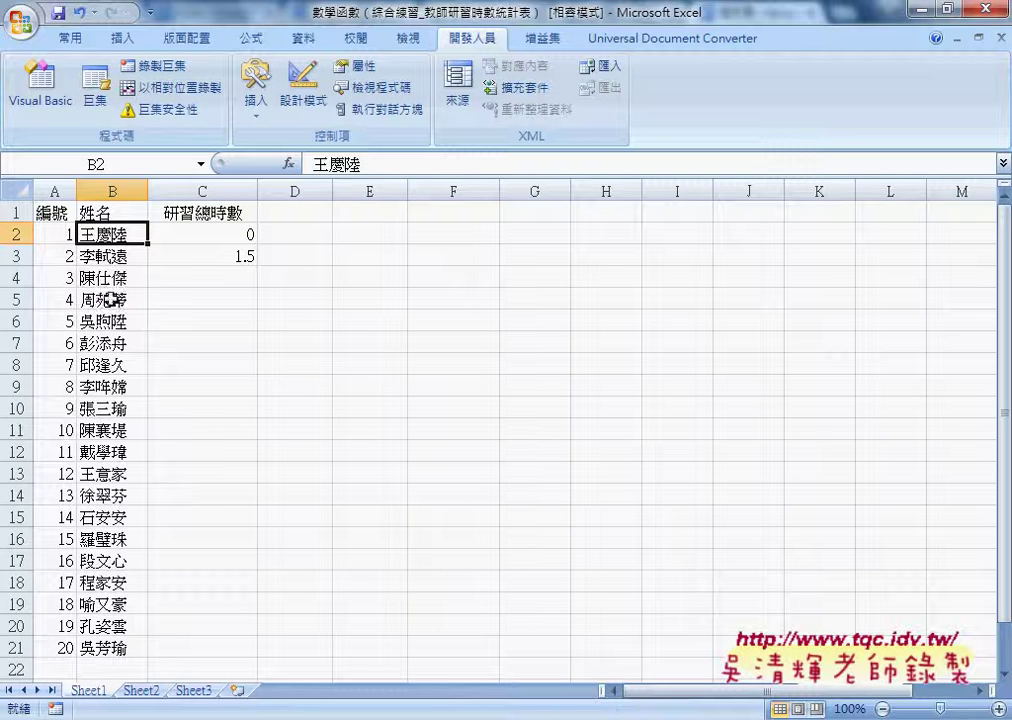
- Look up the second teacher's name in B3 on Sheet2
{"action": "left_click", "coordinate": [143, 691]}
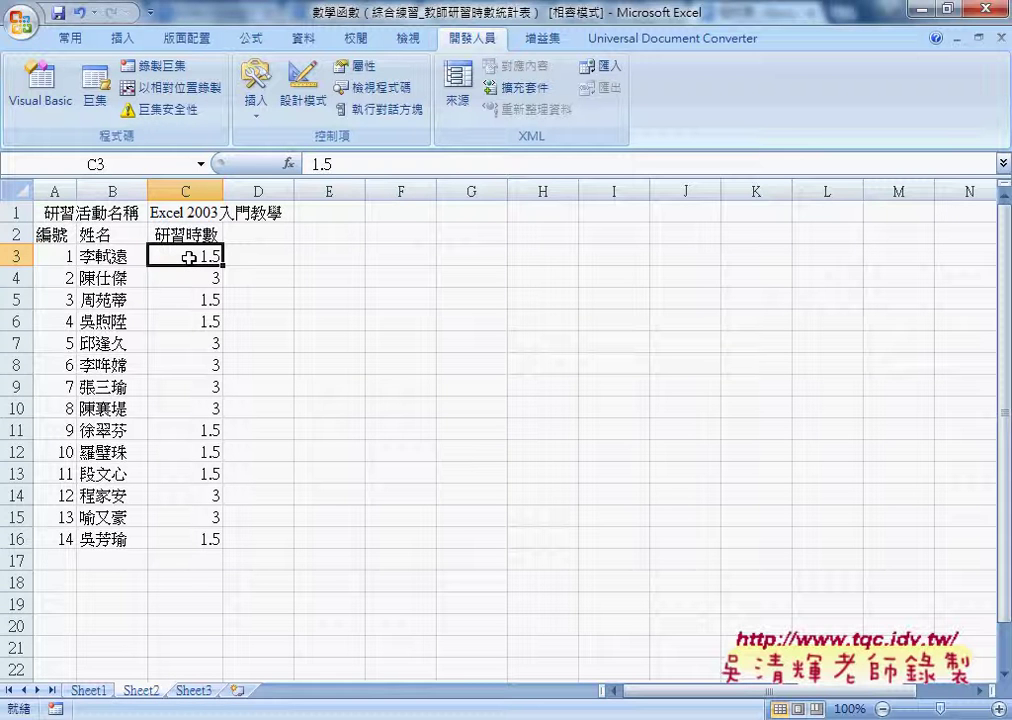
{"action": "left_click", "coordinate": [118, 259]}
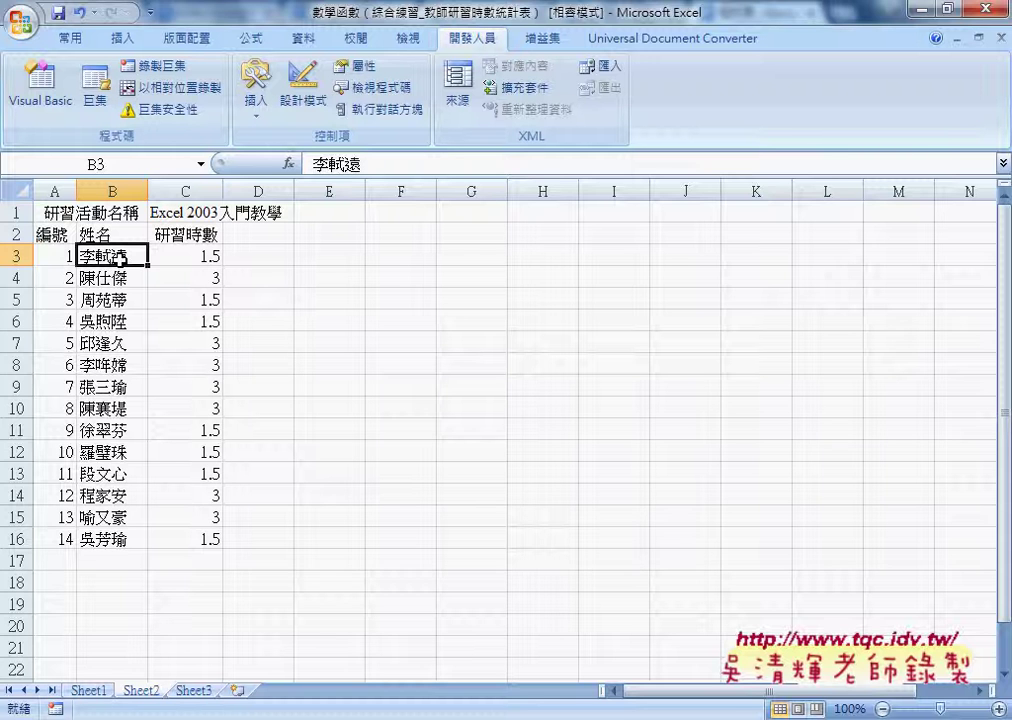
- Insert SUMIF from the Math & Trig list into Sheet1 cell C2
{"action": "left_click", "coordinate": [865, 479]}
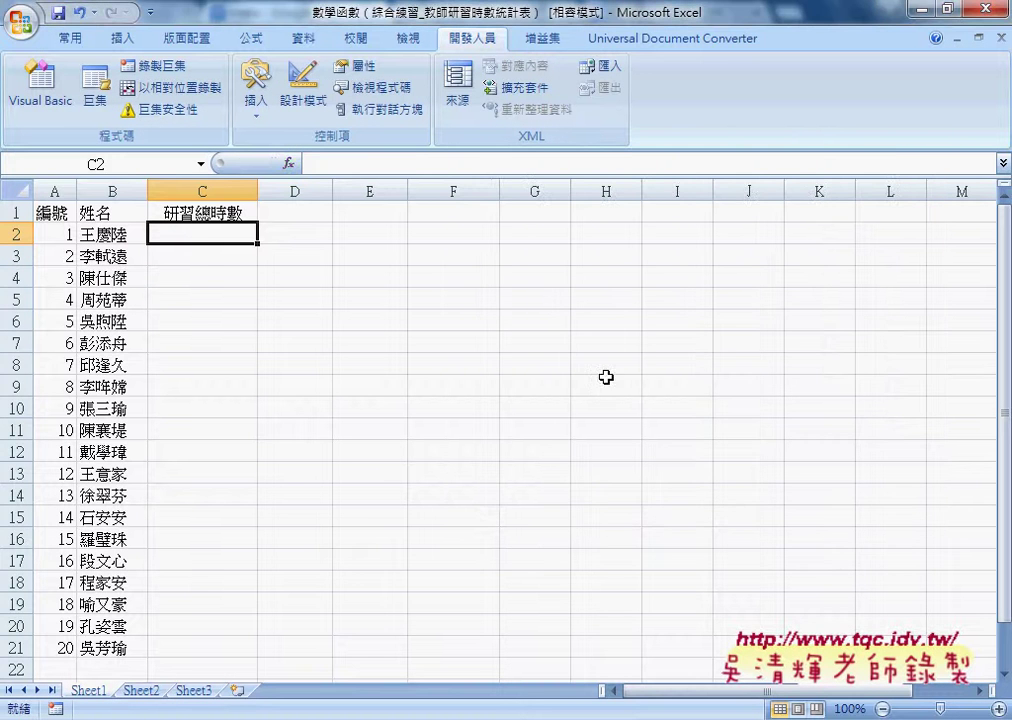
{"action": "left_click", "coordinate": [289, 163]}
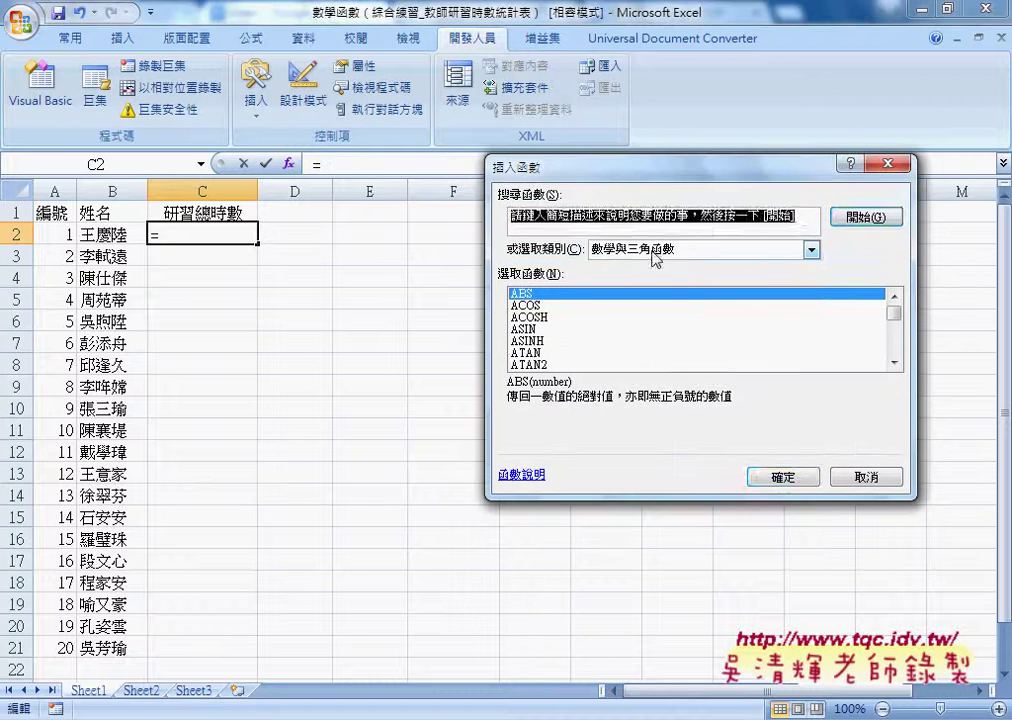
{"action": "left_click", "coordinate": [655, 258]}
{"action": "left_click_drag", "start_coordinate": [894, 313], "coordinate": [894, 365]}
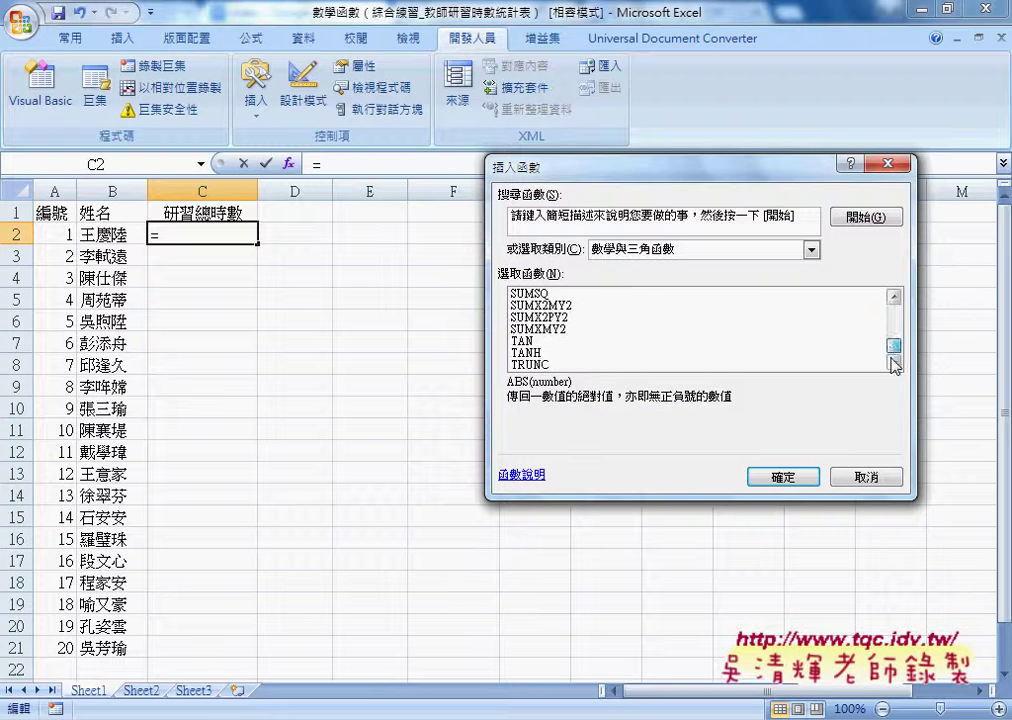
{"action": "scroll", "coordinate": [688, 316], "scroll_direction": "up", "scroll_amount": 1}
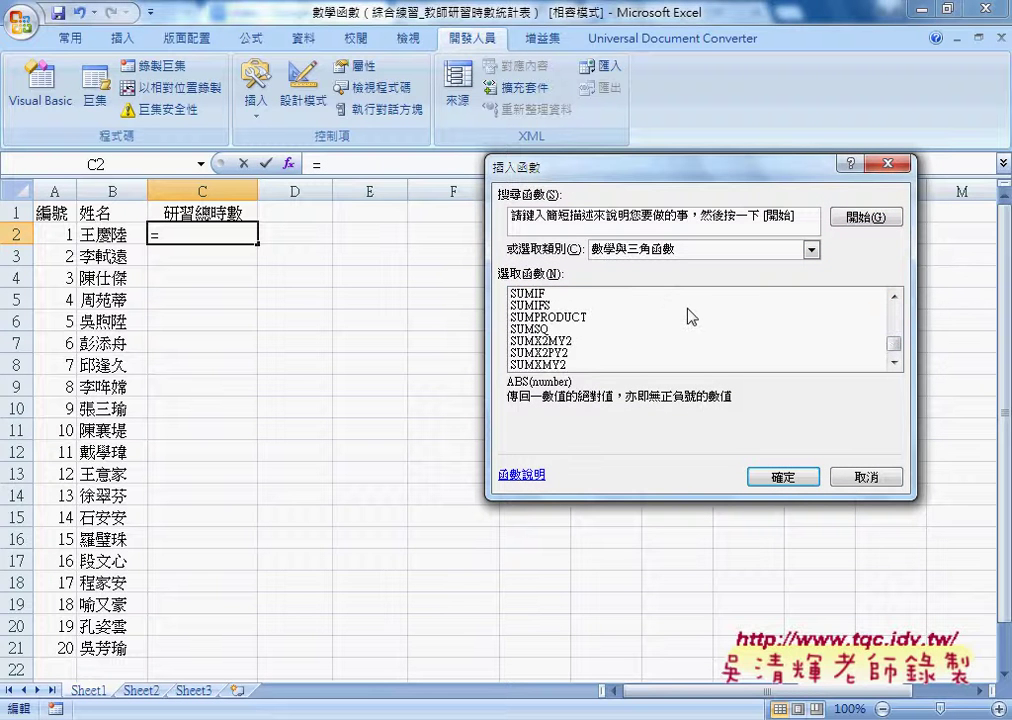
{"action": "left_click", "coordinate": [537, 295]}
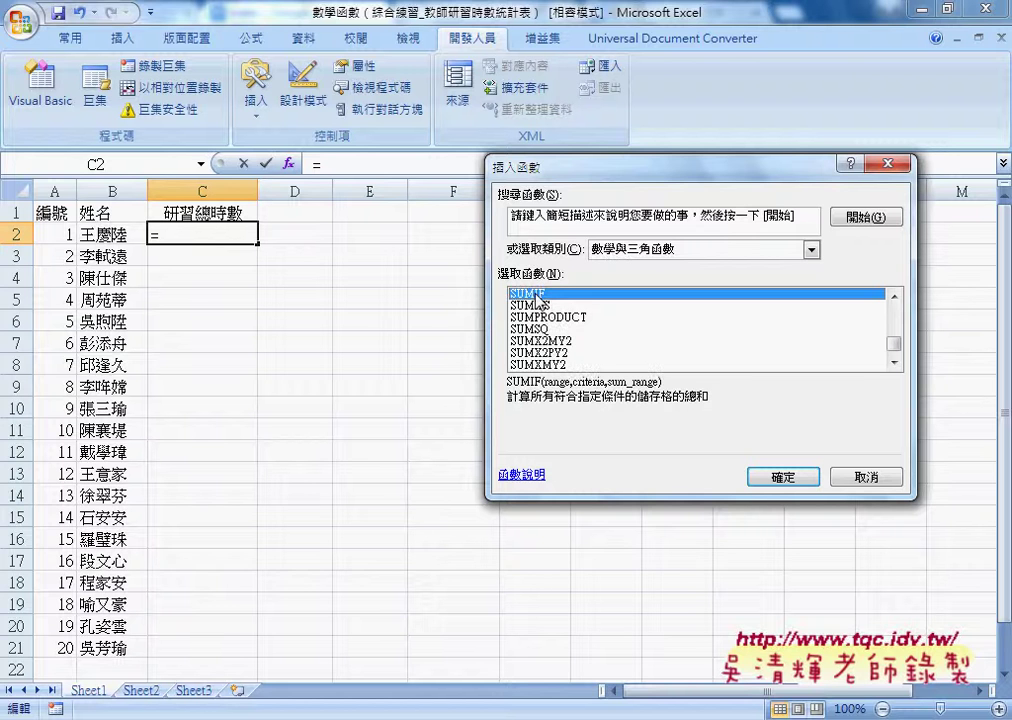
{"action": "left_click", "coordinate": [780, 478]}
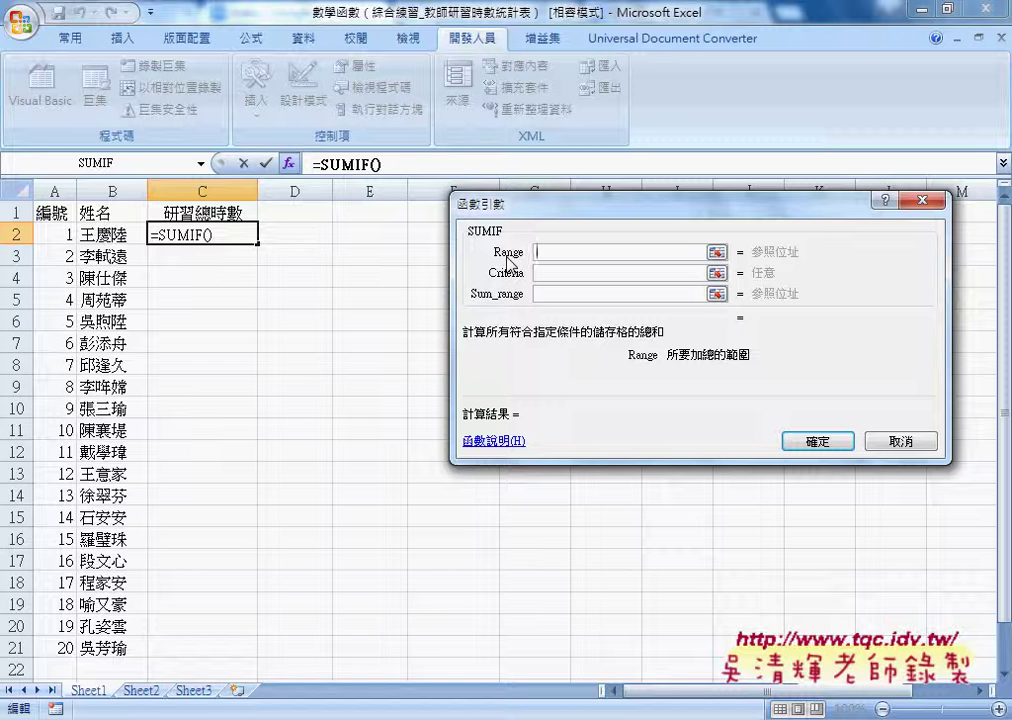
- Set the SUMIF range to Sheet2's teacher names B3:B16
{"action": "left_click", "coordinate": [139, 690]}
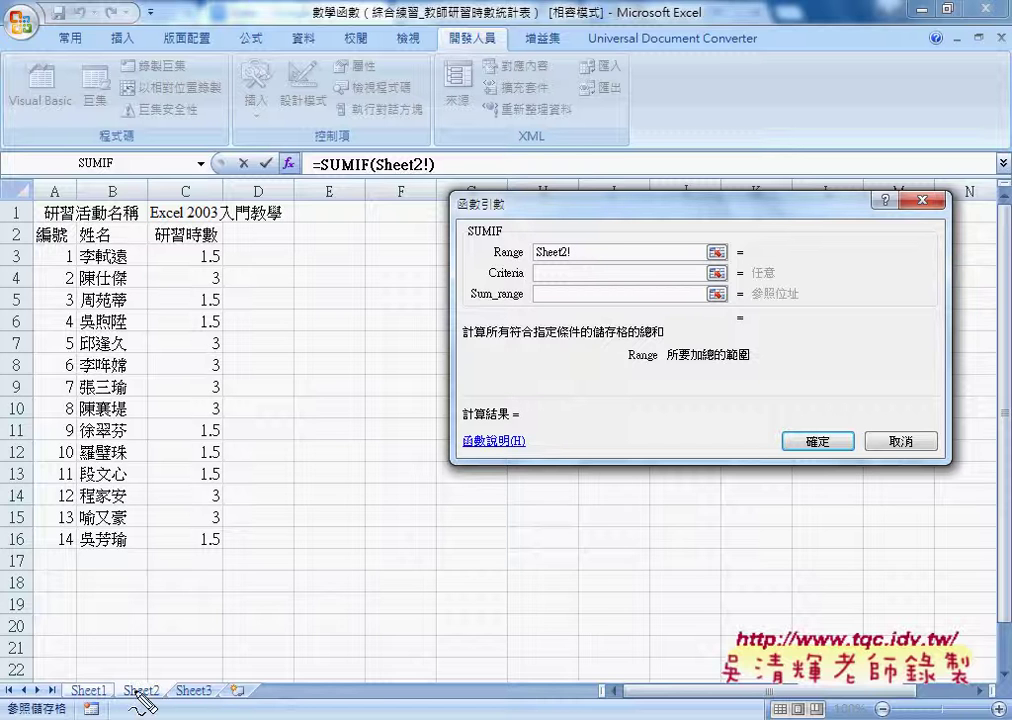
{"action": "left_click_drag", "start_coordinate": [145, 703], "coordinate": [157, 708]}
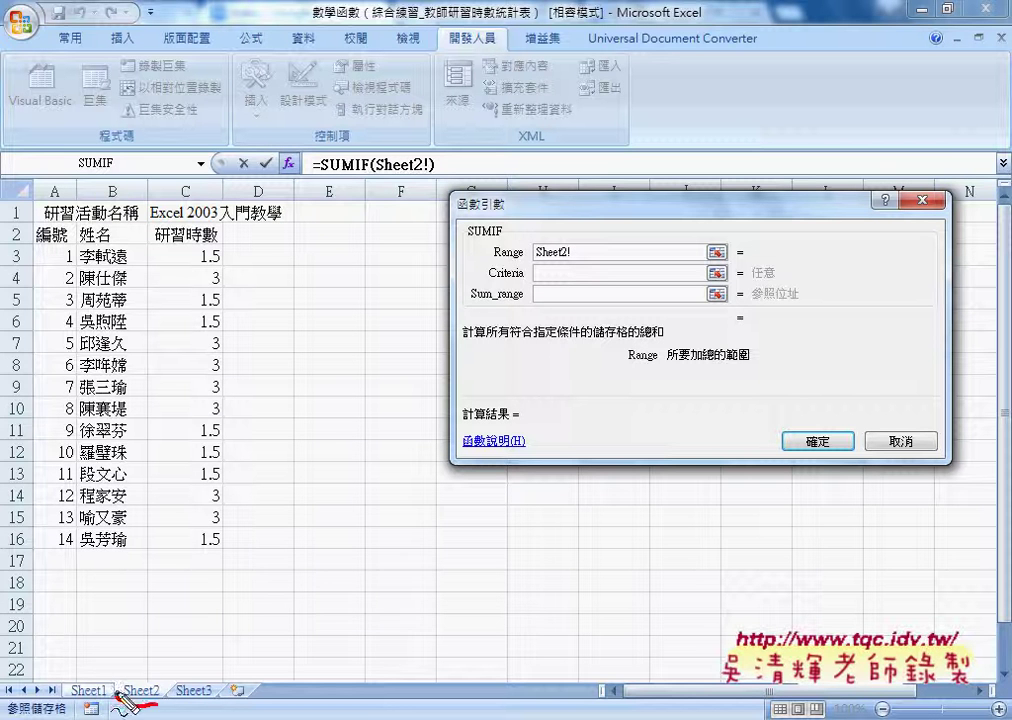
{"action": "left_click_drag", "start_coordinate": [535, 259], "coordinate": [575, 259]}
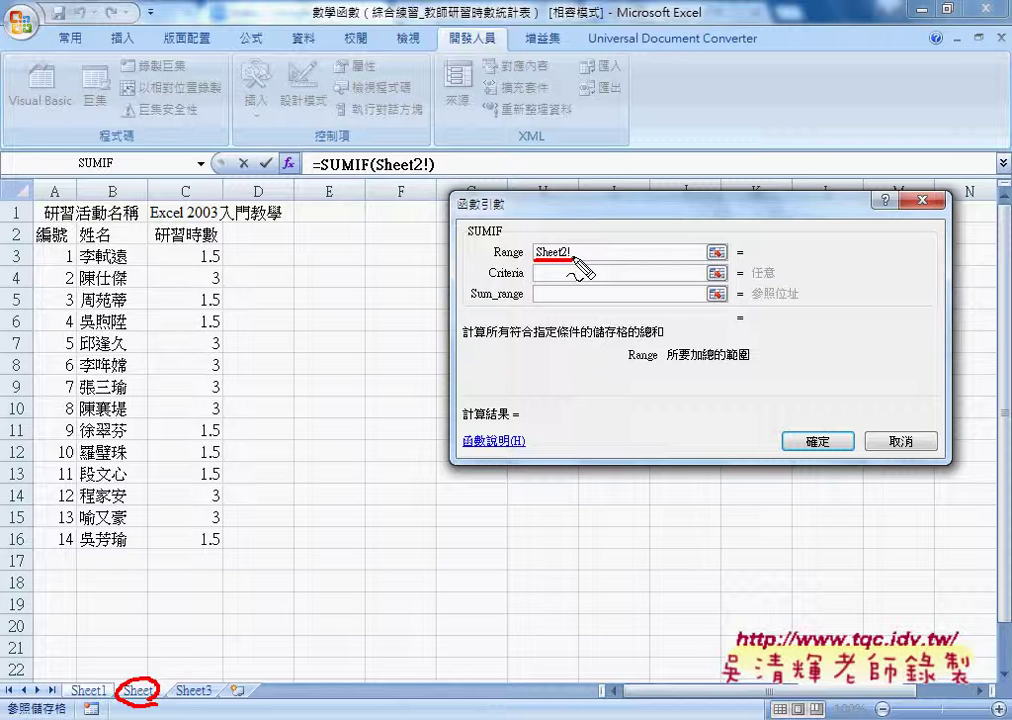
{"action": "left_click", "coordinate": [575, 254]}
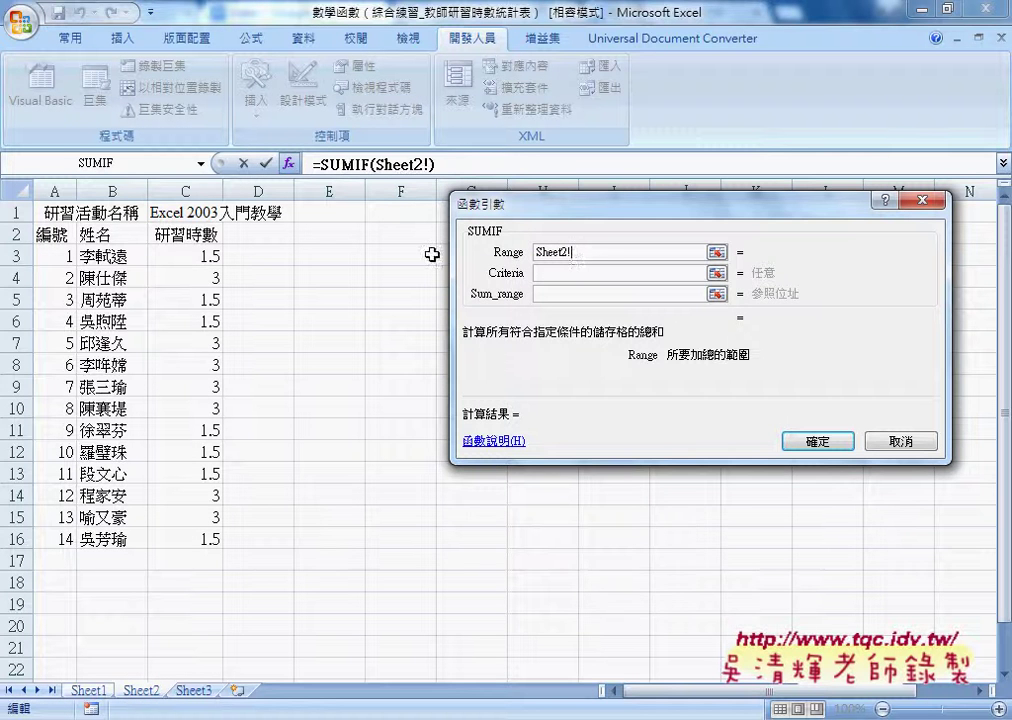
{"action": "mouse_move", "coordinate": [100, 256]}
{"action": "left_mouse_down"}
{"action": "mouse_move", "coordinate": [145, 365]}
{"action": "mouse_move", "coordinate": [140, 540]}
{"action": "left_mouse_up"}
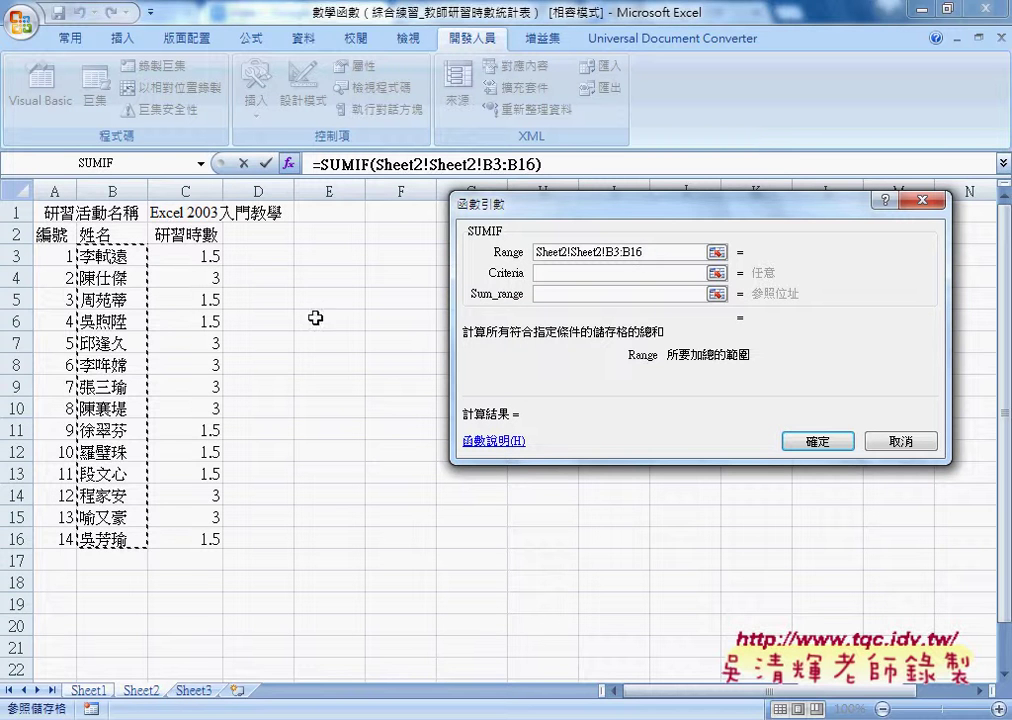
- Use B2 as the criterion and Sheet2's hours C3:C16 as the sum range
{"action": "left_click", "coordinate": [545, 272]}
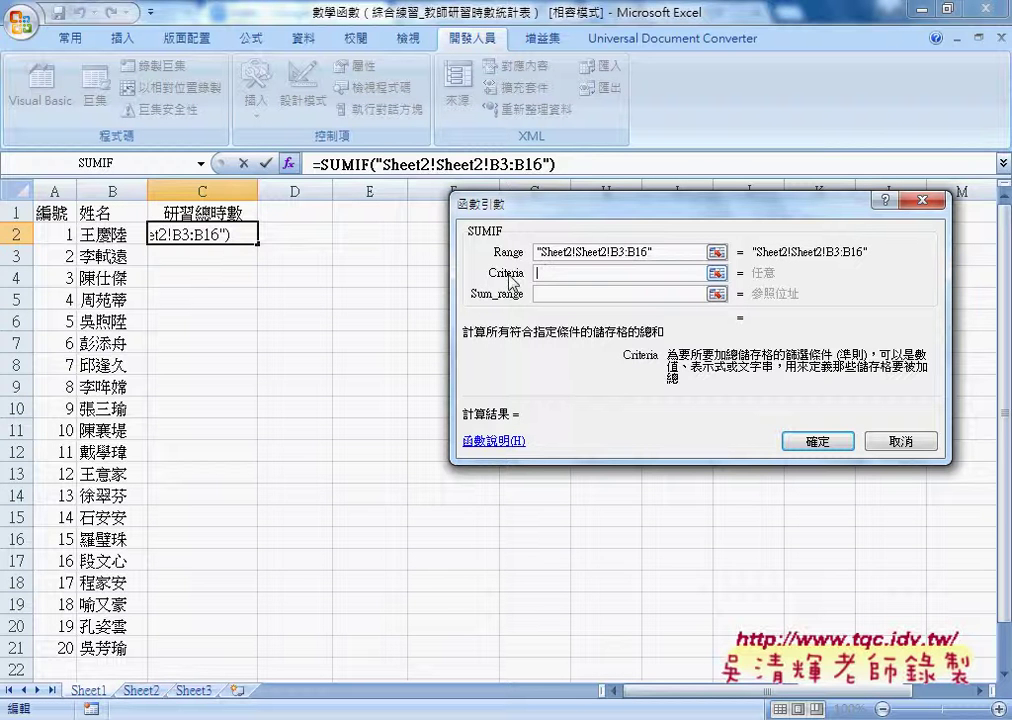
{"action": "left_click", "coordinate": [117, 236]}
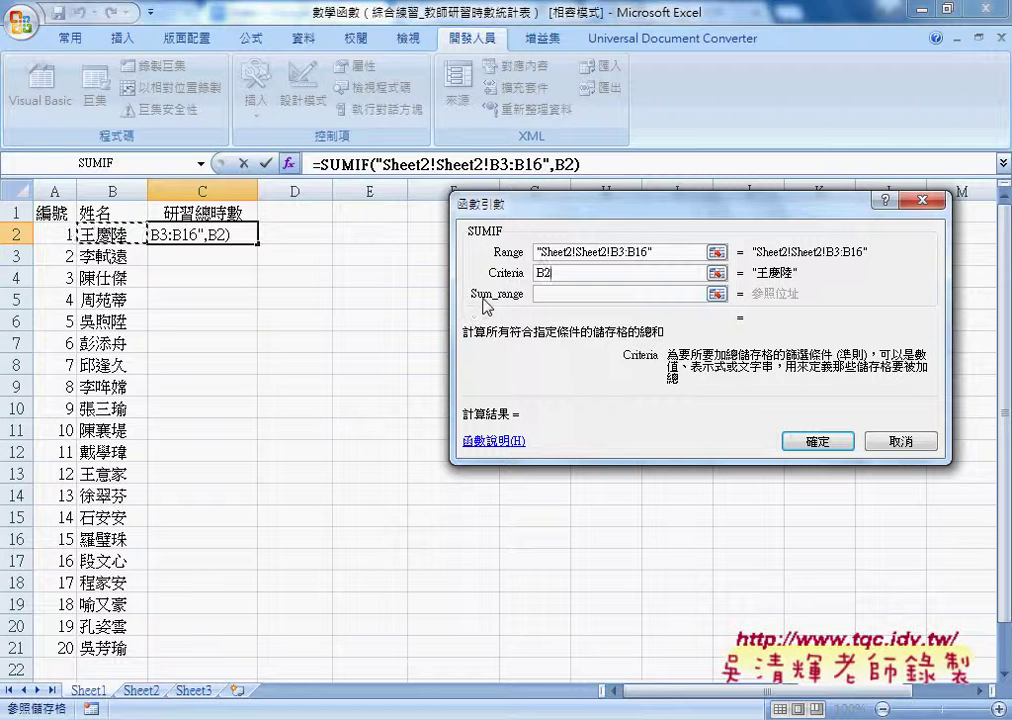
{"action": "left_click", "coordinate": [560, 296]}
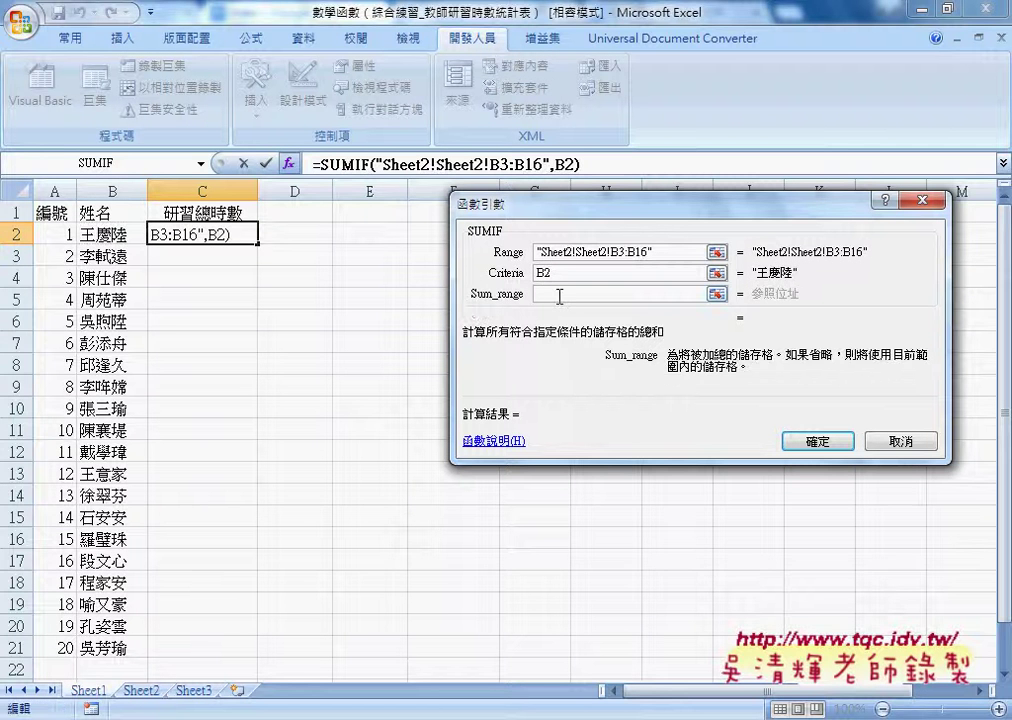
{"action": "left_click", "coordinate": [143, 692]}
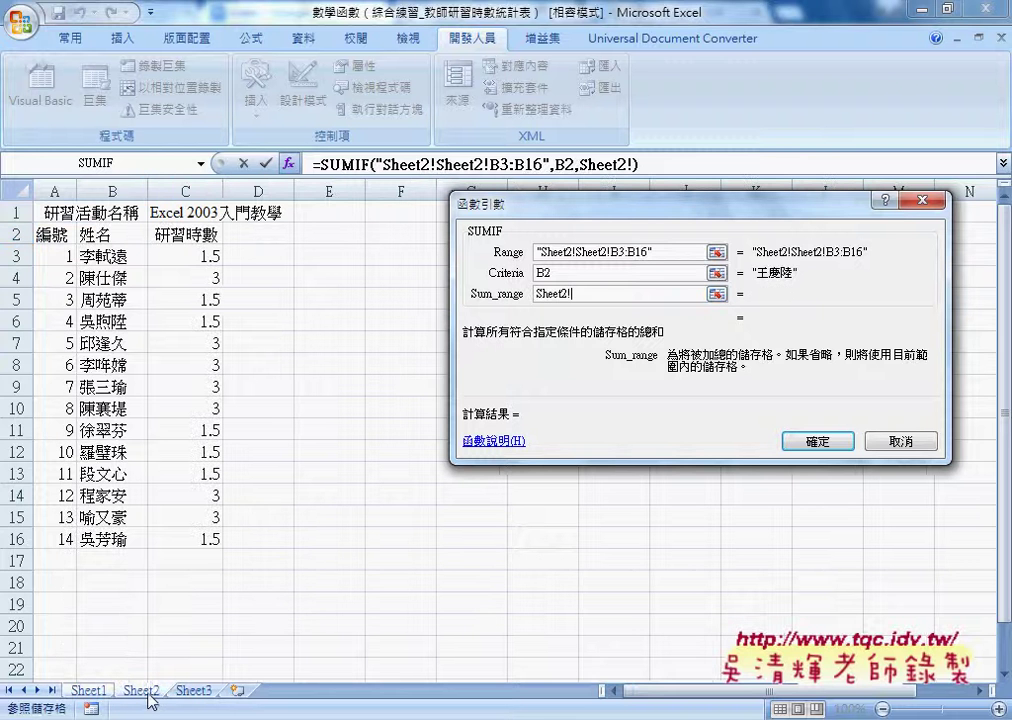
{"action": "left_click_drag", "start_coordinate": [195, 256], "coordinate": [188, 538]}
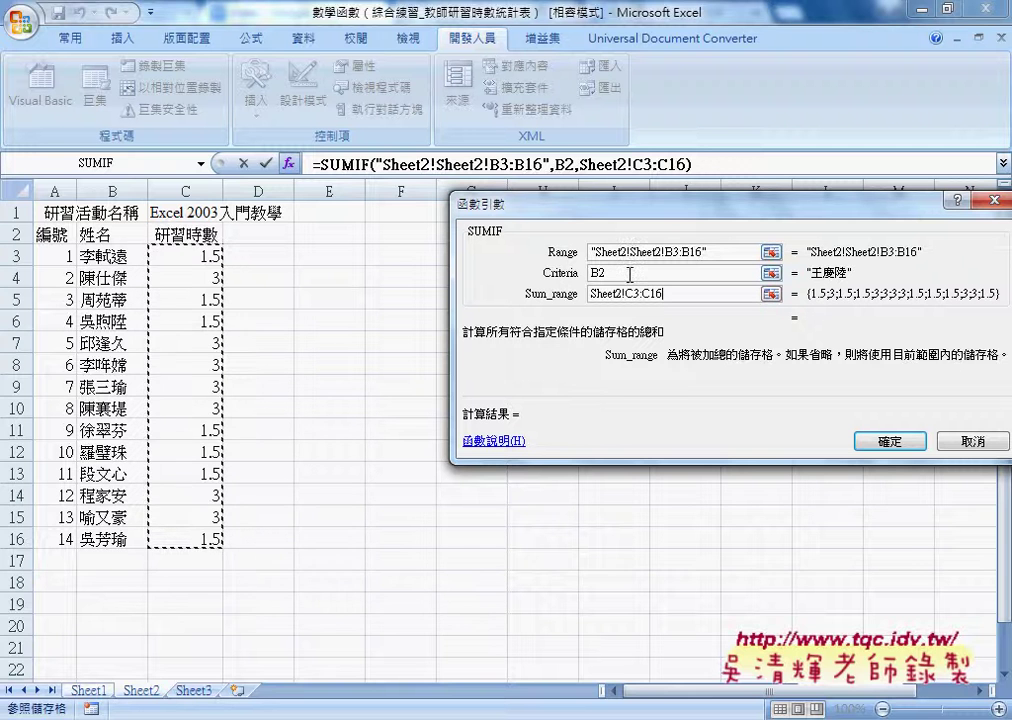
{"action": "left_click", "coordinate": [630, 273]}
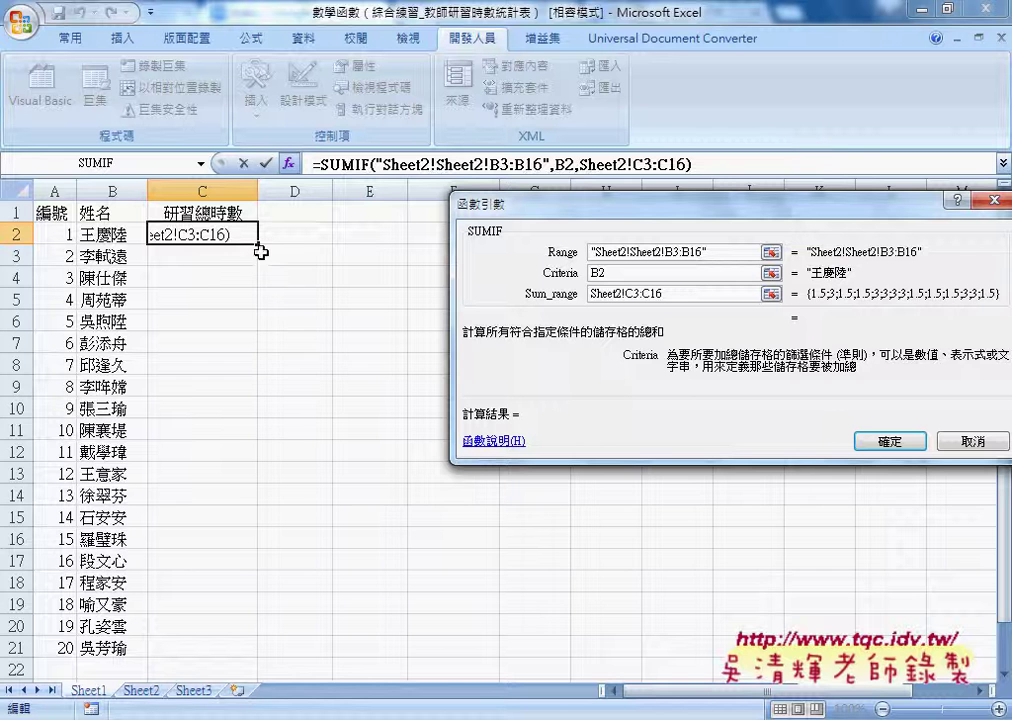
- Remove the duplicated 'Sheet2!' prefix from the SUMIF range argument
{"action": "left_click", "coordinate": [671, 258]}
{"action": "left_click_drag", "start_coordinate": [668, 255], "coordinate": [697, 255]}
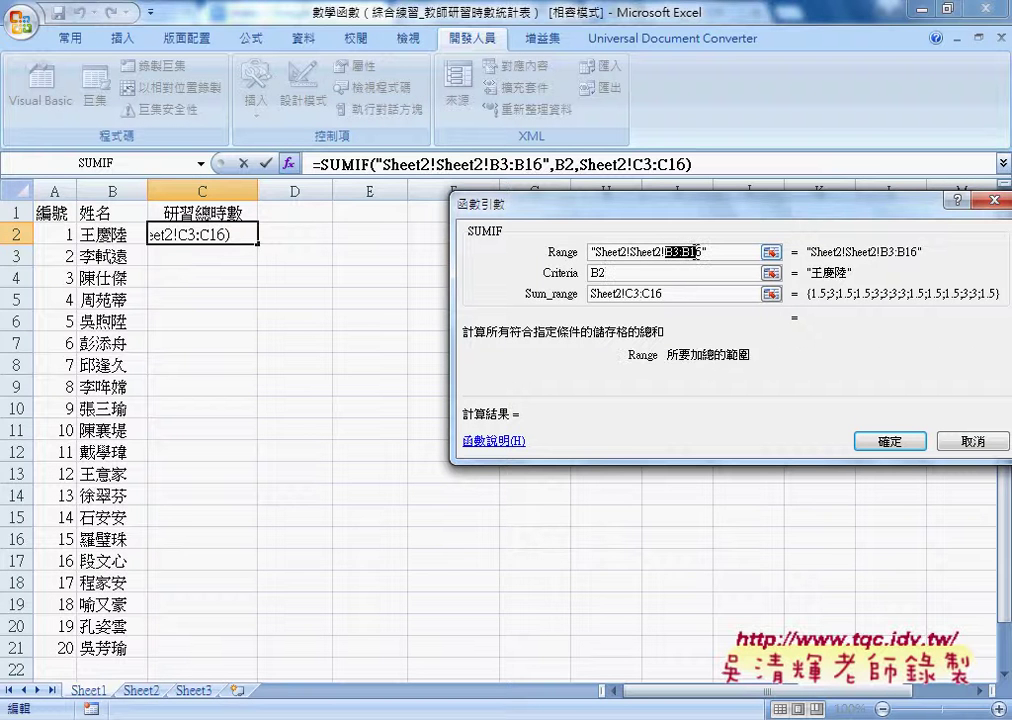
{"action": "left_click_drag", "start_coordinate": [631, 252], "coordinate": [595, 252]}
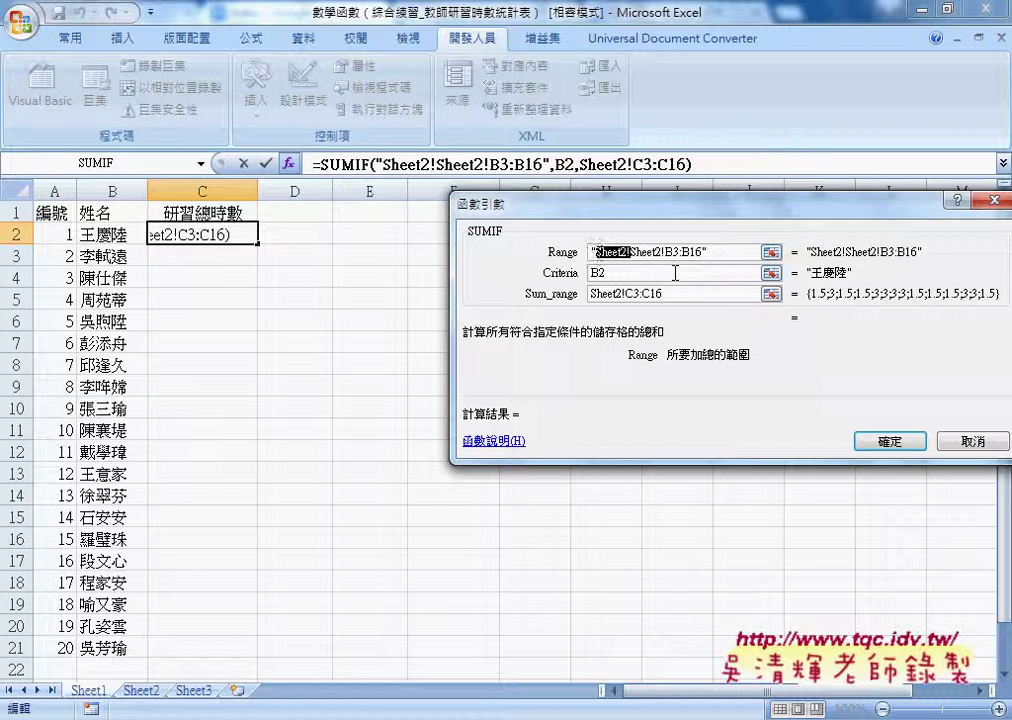
{"action": "key", "text": "Delete"}
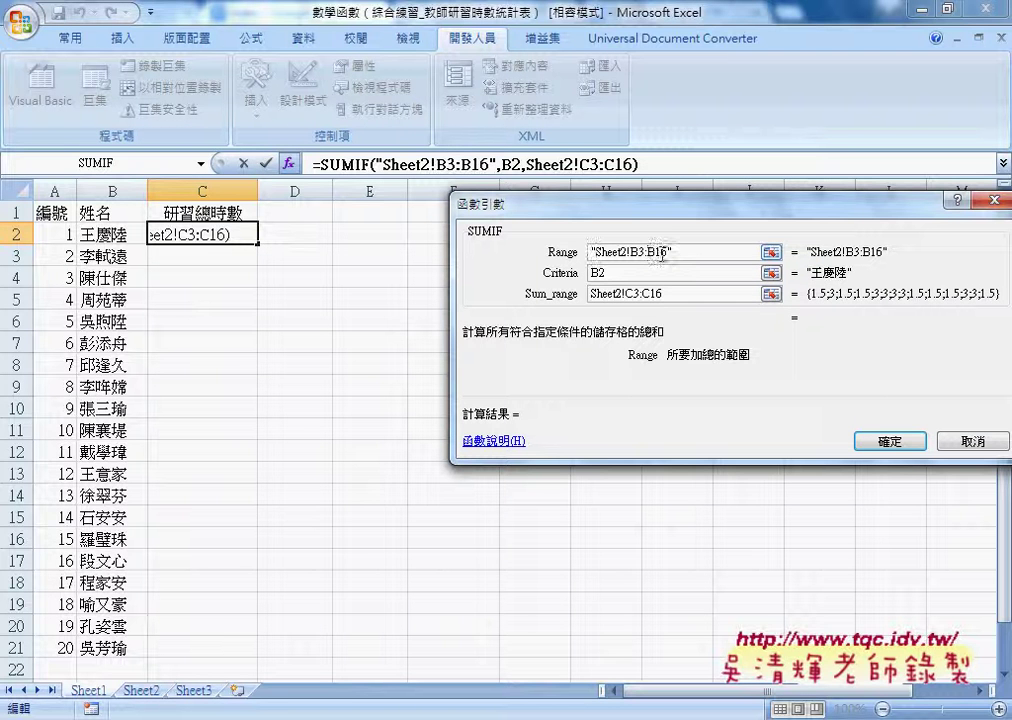
{"action": "left_click_drag", "start_coordinate": [662, 252], "coordinate": [634, 252]}
{"action": "left_click_drag", "start_coordinate": [668, 252], "coordinate": [634, 252]}
- Make the sum range absolute as Sheet2!$C$3:$C$16
{"action": "left_click", "coordinate": [672, 293]}
{"action": "left_click", "coordinate": [663, 293]}
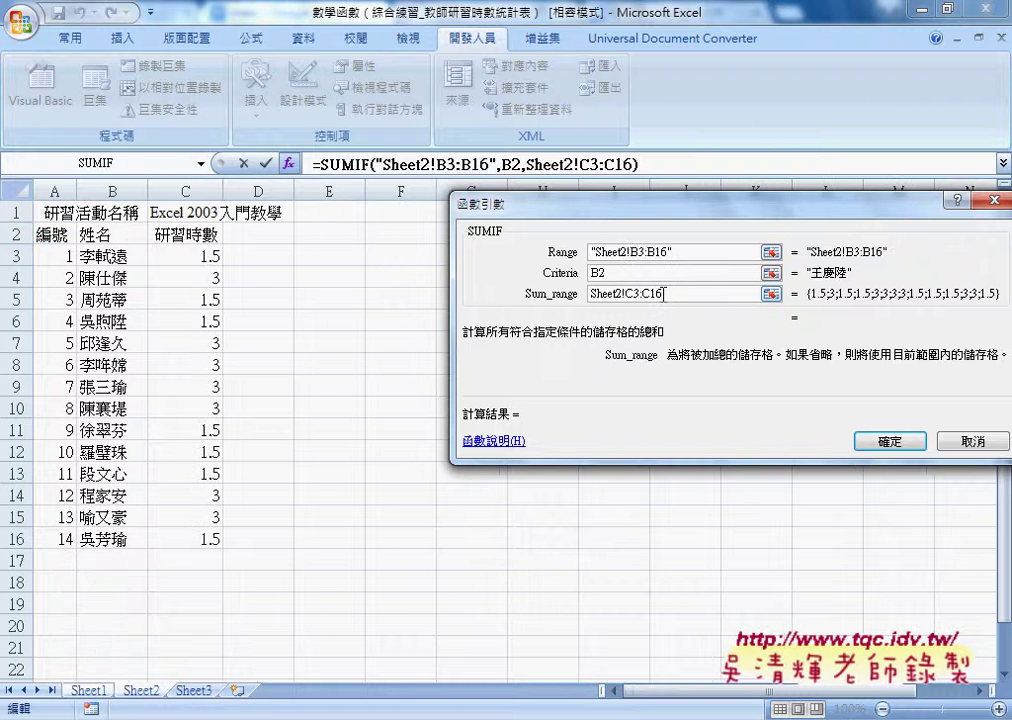
{"action": "left_click_drag", "start_coordinate": [663, 293], "coordinate": [626, 293]}
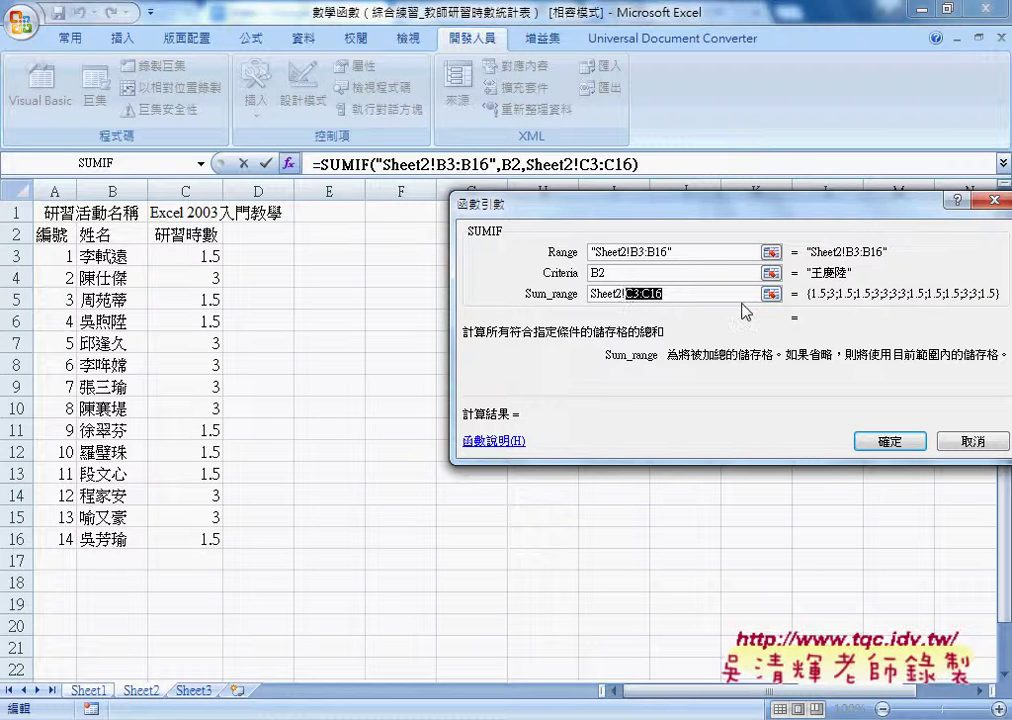
{"action": "key", "text": "F4"}
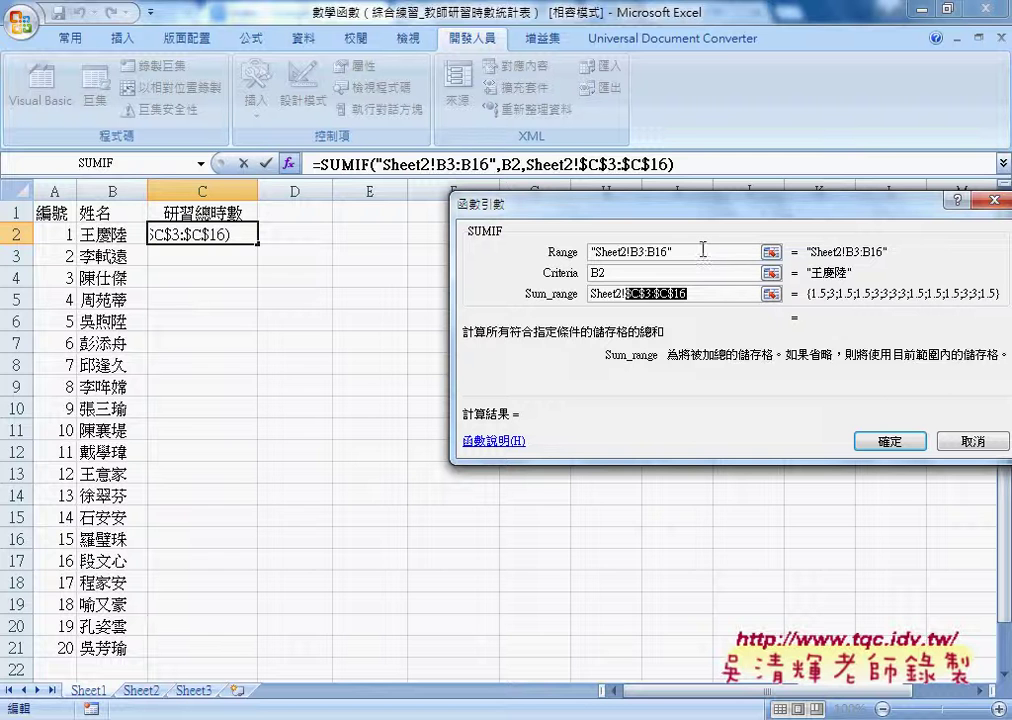
- Strip the quotes from the range and make it absolute as Sheet2!$B$3:$B$16
{"action": "left_click", "coordinate": [703, 251]}
{"action": "key", "text": "BackSpace"}
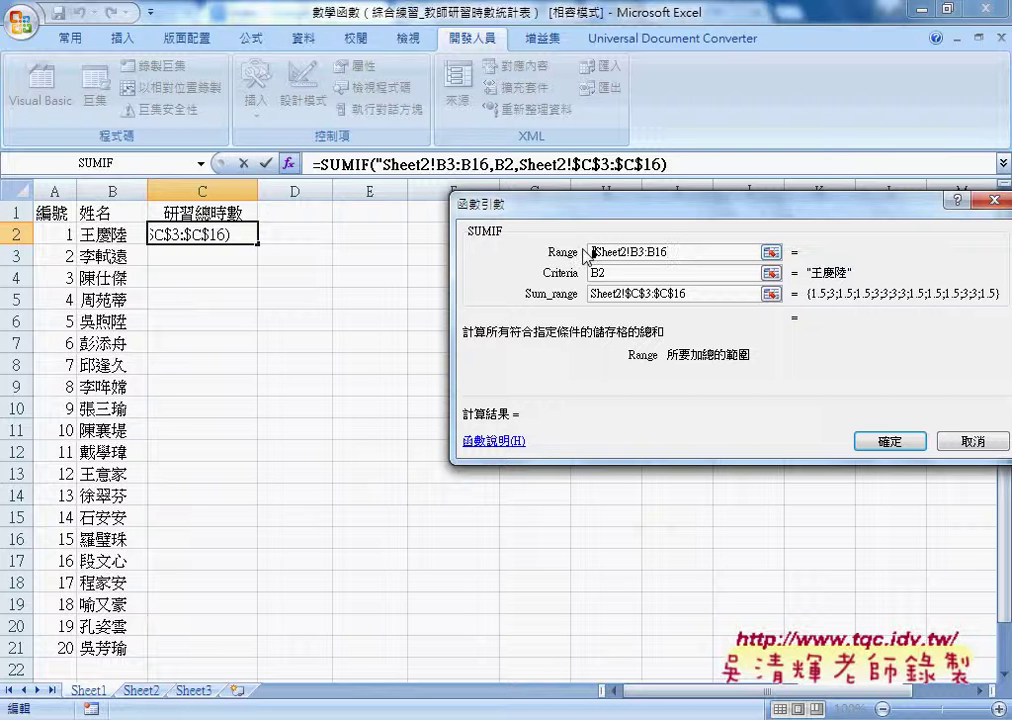
{"action": "key", "text": "Delete"}
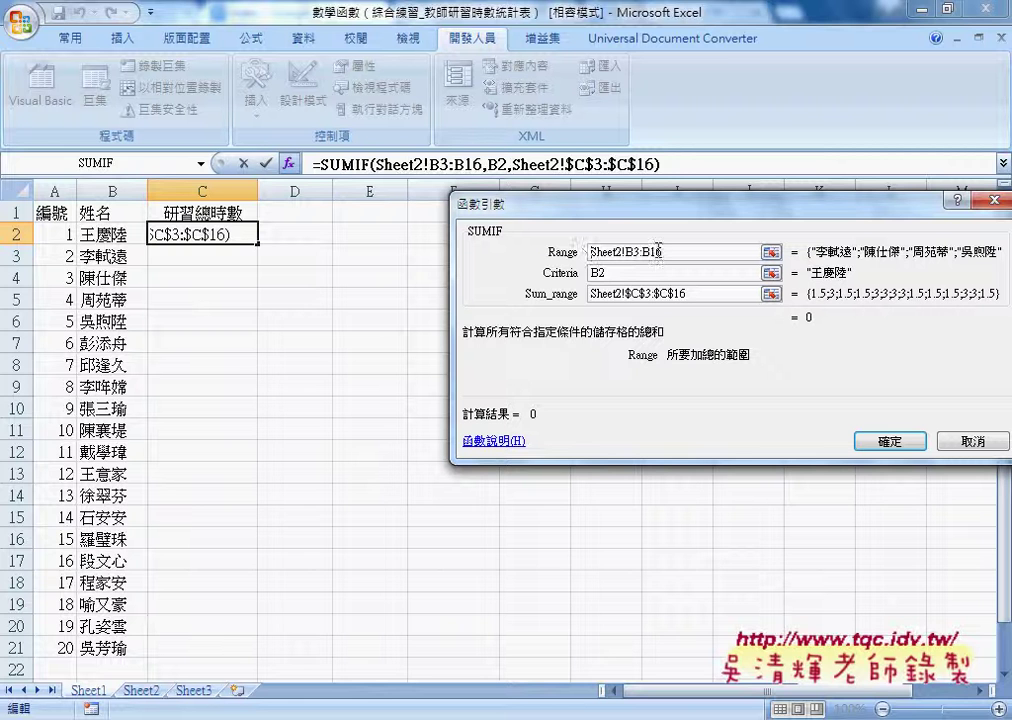
{"action": "left_click_drag", "start_coordinate": [662, 252], "coordinate": [629, 250]}
{"action": "key", "text": "F4"}
- Confirm the SUMIF in C2 and fill it down to C21 for all 20 teachers
{"action": "left_click", "coordinate": [895, 443]}
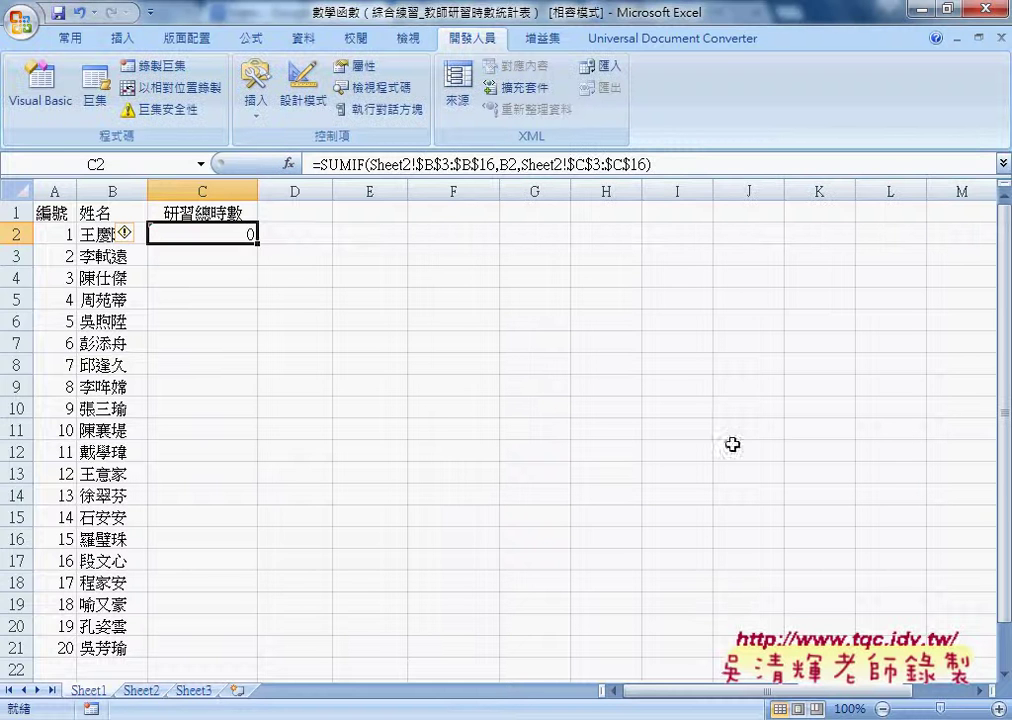
{"action": "left_click_drag", "start_coordinate": [254, 247], "coordinate": [256, 657]}
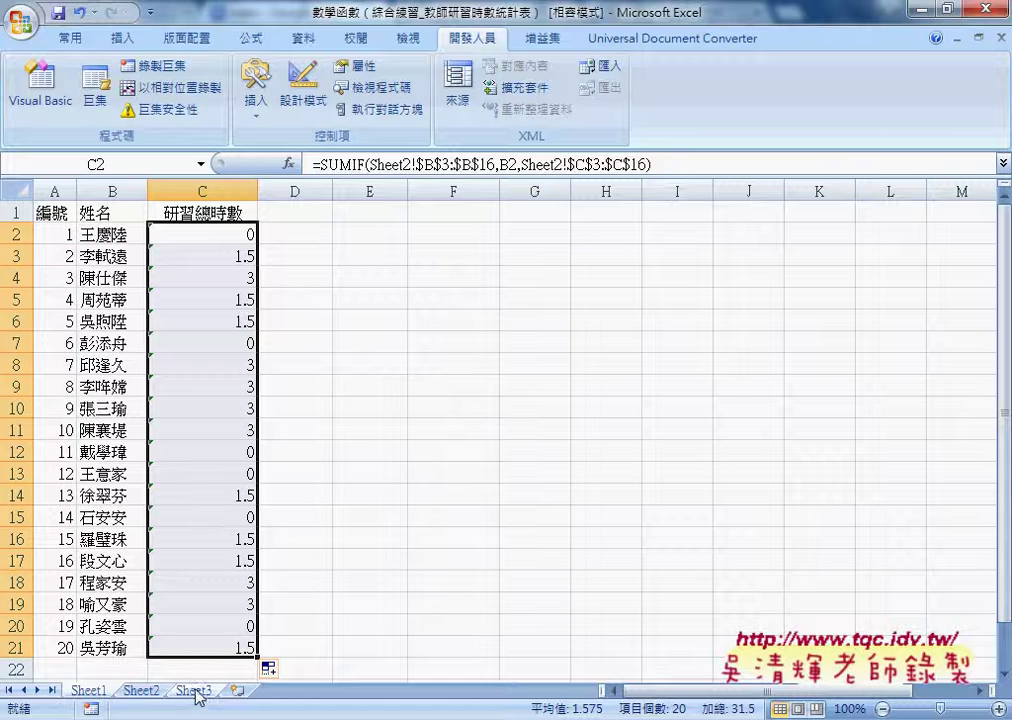
{"action": "left_click_drag", "start_coordinate": [322, 164], "coordinate": [733, 164]}
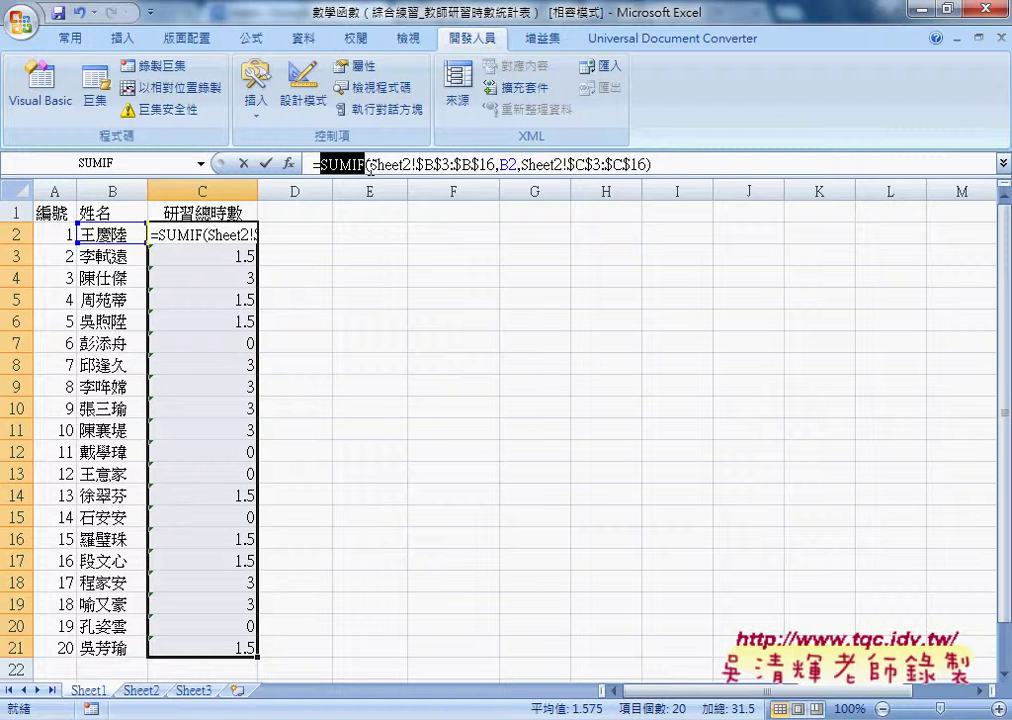
- Append a second copy of the SUMIF to C2's formula, joined with a plus sign
{"action": "right_click", "coordinate": [541, 168]}
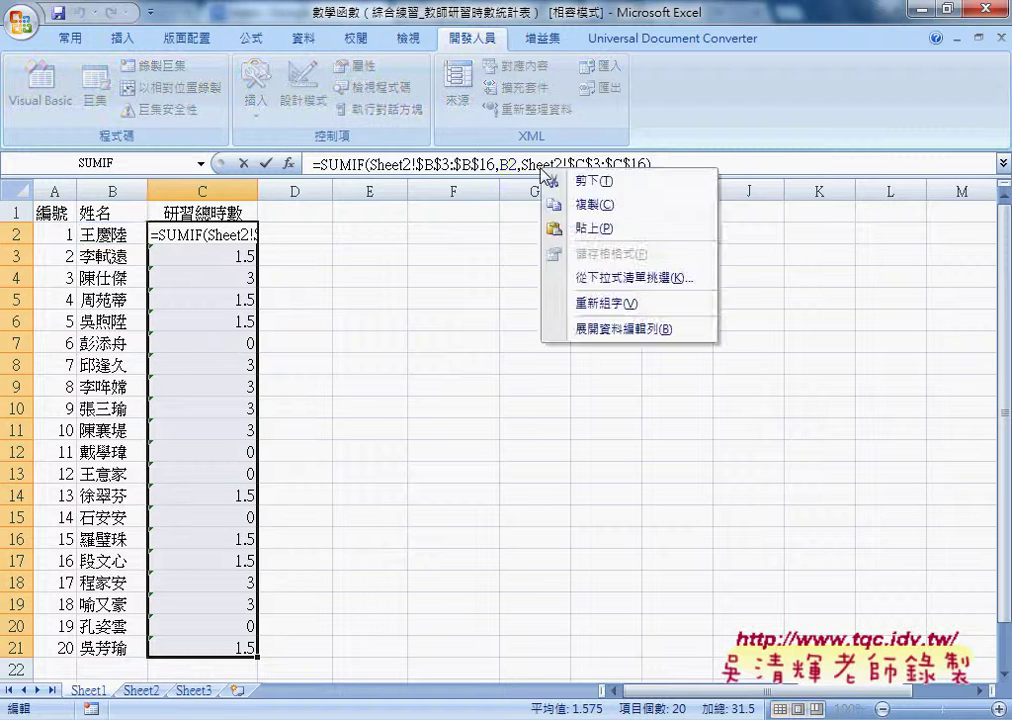
{"action": "left_click", "coordinate": [592, 206]}
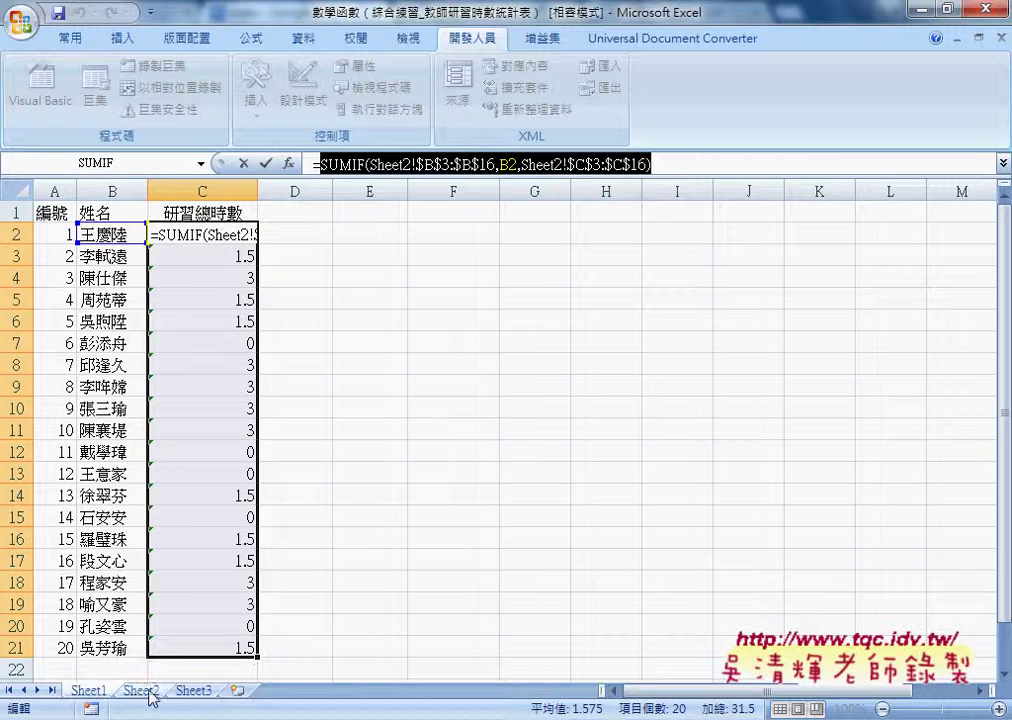
{"action": "left_click", "coordinate": [709, 167]}
{"action": "type", "text": "+"}
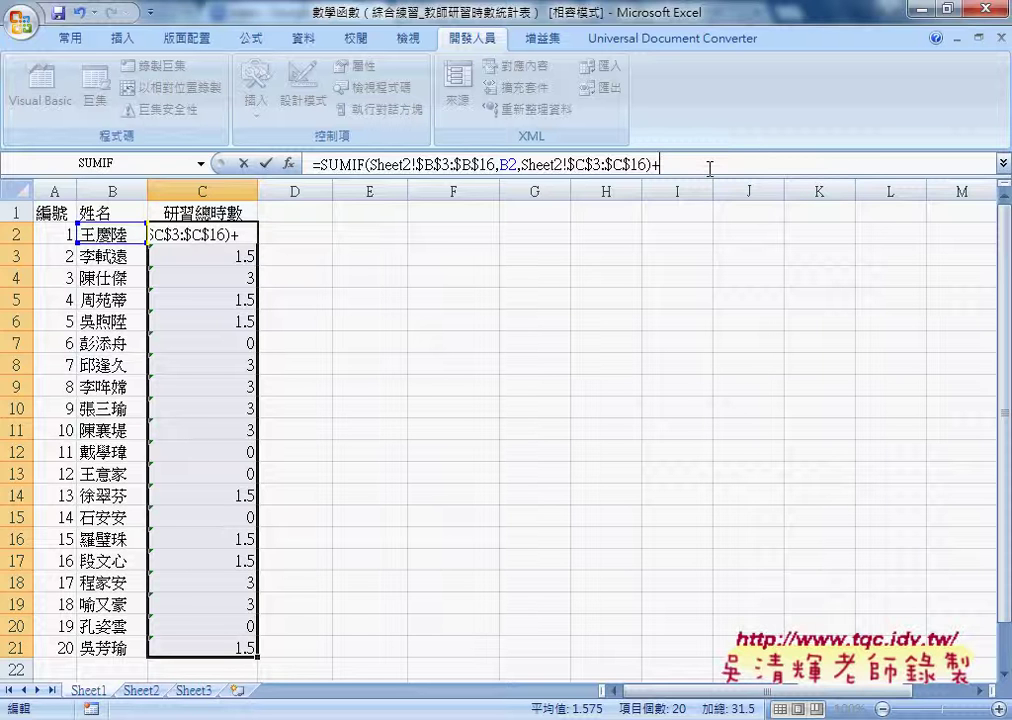
{"action": "key", "text": "BackSpace"}
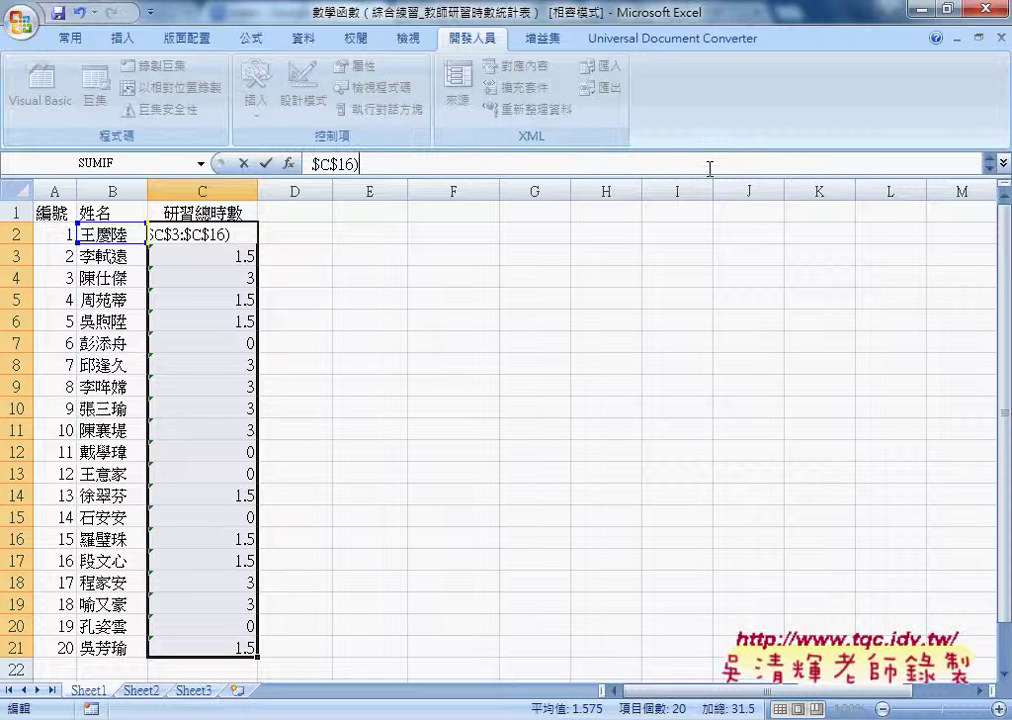
{"action": "left_click", "coordinate": [1002, 162]}
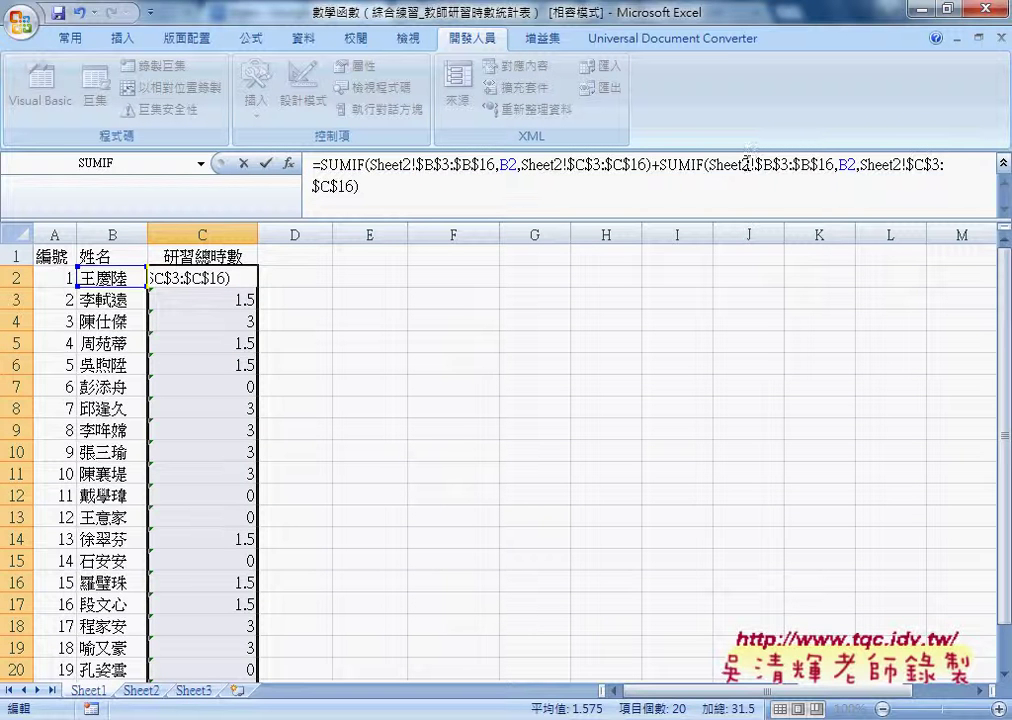
- Point the second SUMIF at Sheet3 with rows ending at 14, and confirm it
{"action": "left_click_drag", "start_coordinate": [744, 163], "coordinate": [751, 163]}
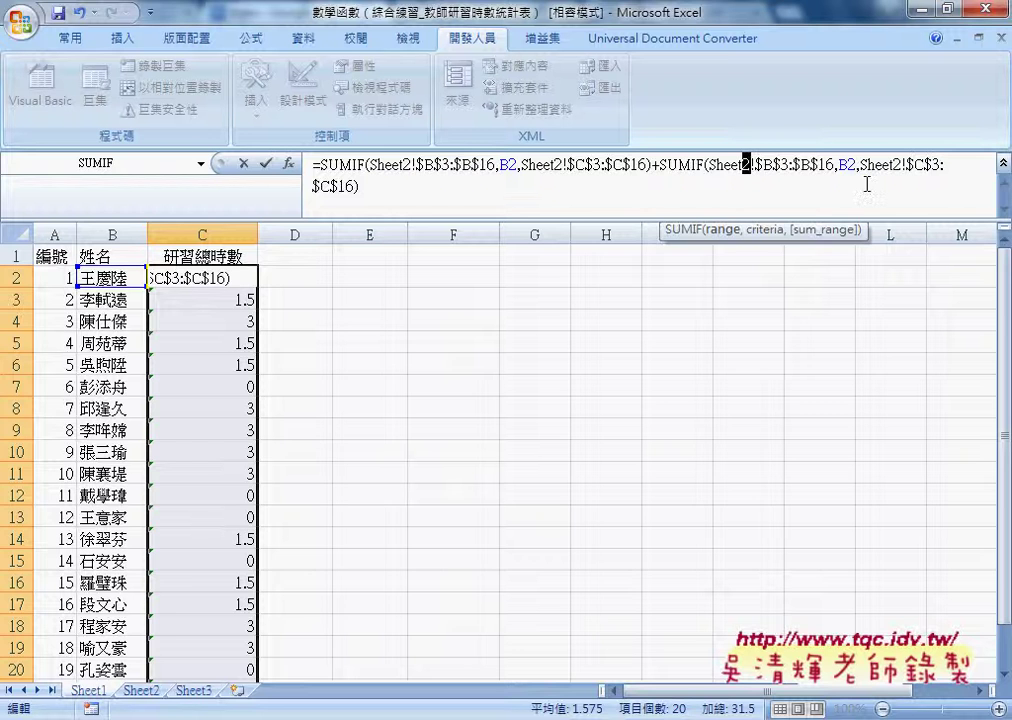
{"action": "type", "text": "3"}
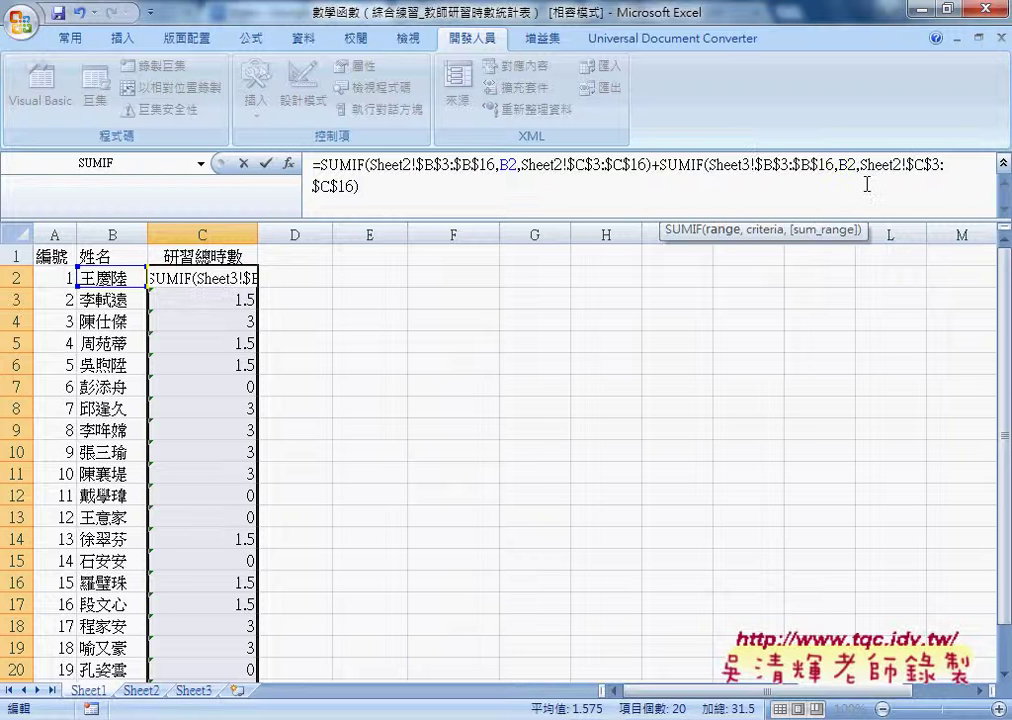
{"action": "left_click_drag", "start_coordinate": [893, 164], "coordinate": [901, 164]}
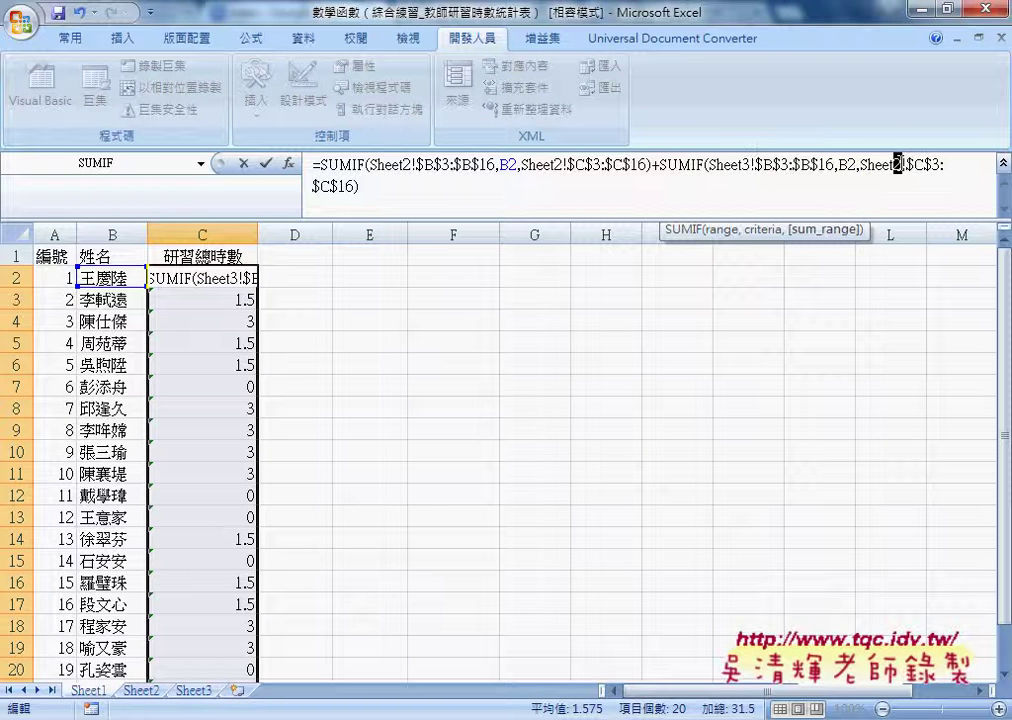
{"action": "type", "text": "3"}
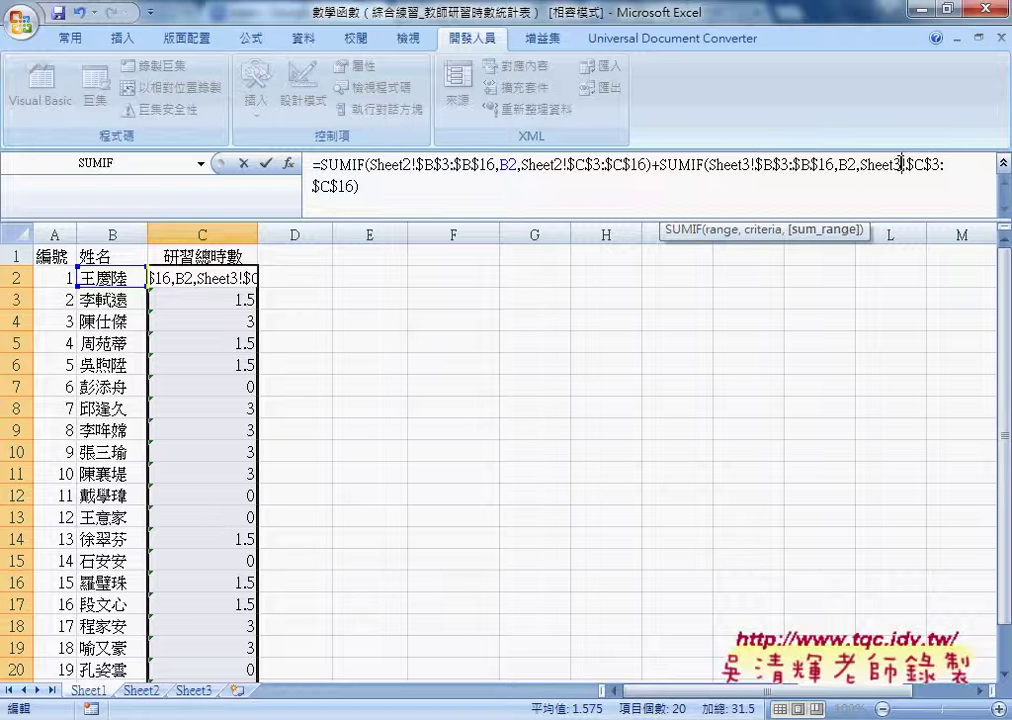
{"action": "left_click_drag", "start_coordinate": [826, 164], "coordinate": [834, 164]}
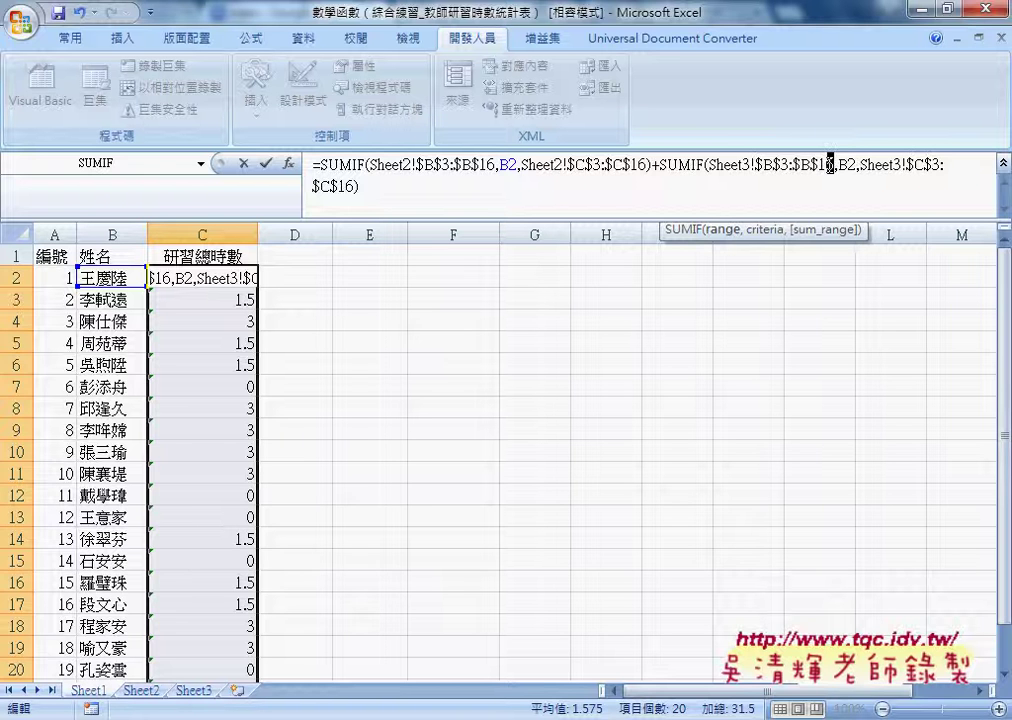
{"action": "type", "text": "4"}
{"action": "left_click_drag", "start_coordinate": [346, 186], "coordinate": [357, 186]}
{"action": "type", "text": "4"}
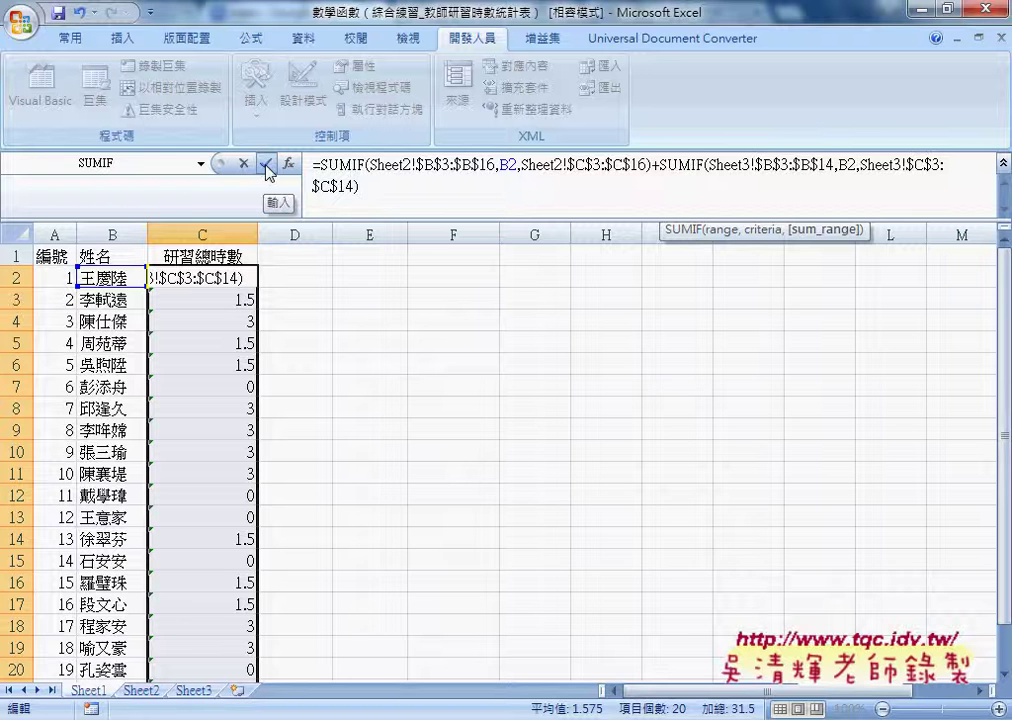
{"action": "key", "text": "Return"}
{"action": "left_click", "coordinate": [250, 277]}
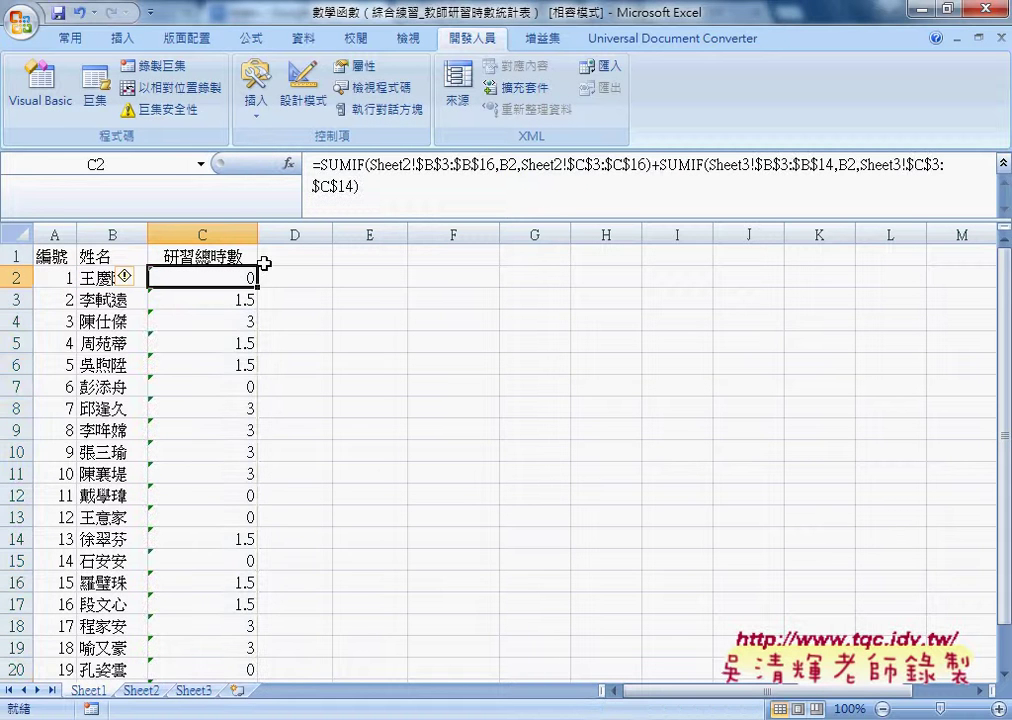
- Fill C2's two-sheet SUMIF formula down through C21
{"action": "scroll", "coordinate": [260, 285], "scroll_direction": "down", "scroll_amount": 1}
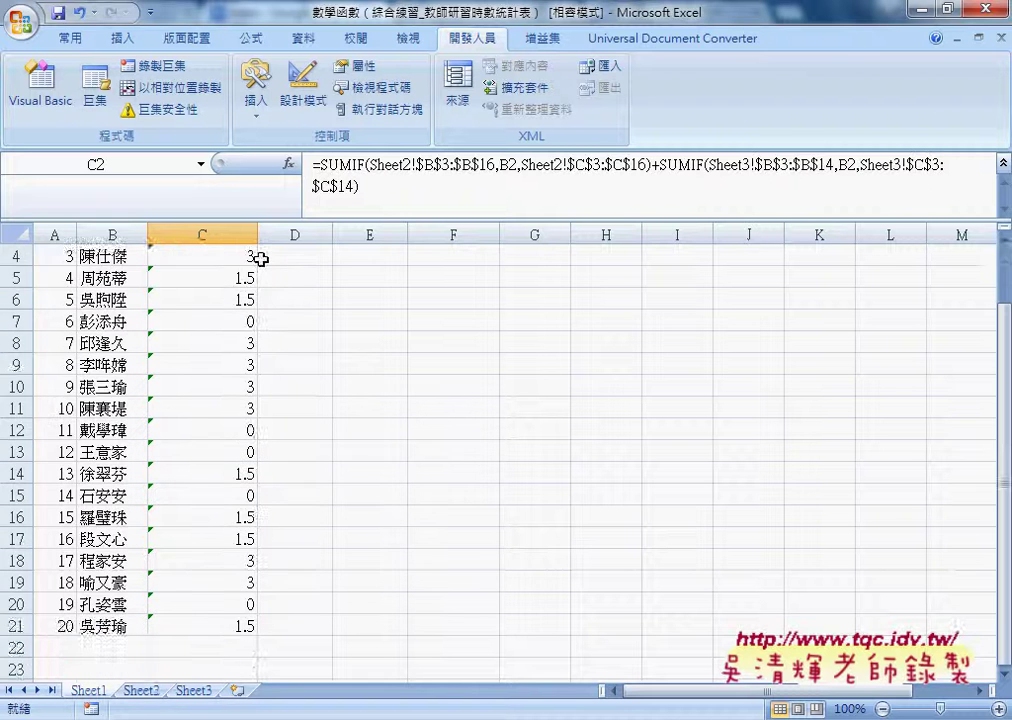
{"action": "scroll", "coordinate": [260, 259], "scroll_direction": "up", "scroll_amount": 1}
{"action": "mouse_move", "coordinate": [256, 283]}
{"action": "left_mouse_down"}
{"action": "mouse_move", "coordinate": [240, 665]}
{"action": "mouse_move", "coordinate": [246, 653]}
{"action": "left_mouse_up"}
{"action": "scroll", "coordinate": [300, 678], "scroll_direction": "up", "scroll_amount": 1}
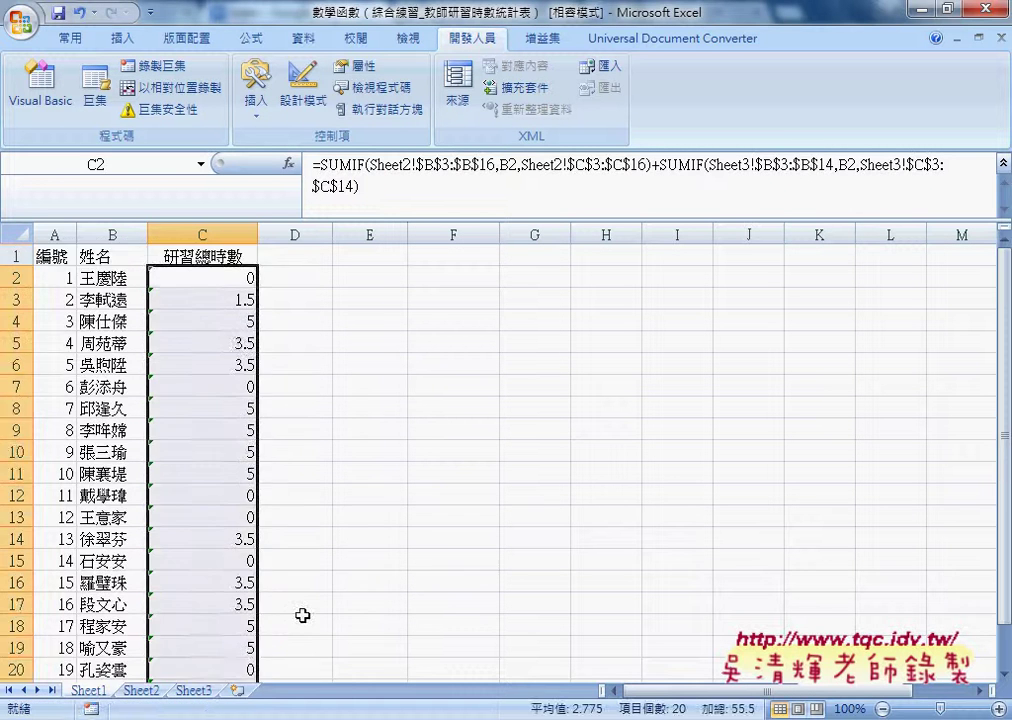
- Check row 4's teacher total against their hours rows on Sheet2 and Sheet3
{"action": "left_click", "coordinate": [110, 321]}
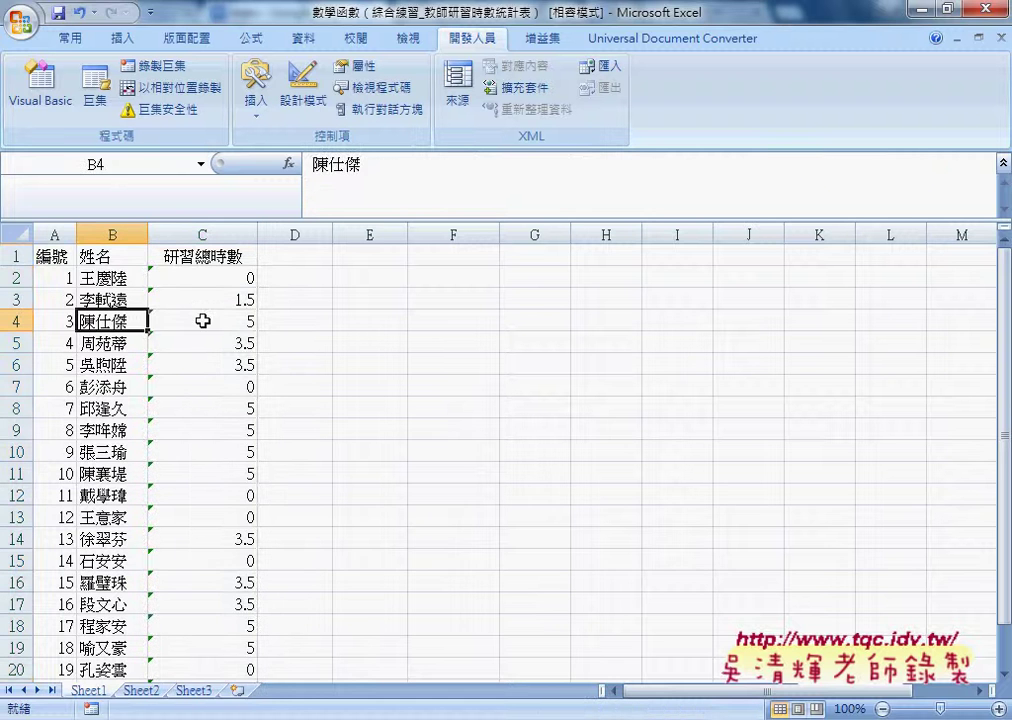
{"action": "left_click", "coordinate": [210, 321]}
{"action": "left_click", "coordinate": [141, 690]}
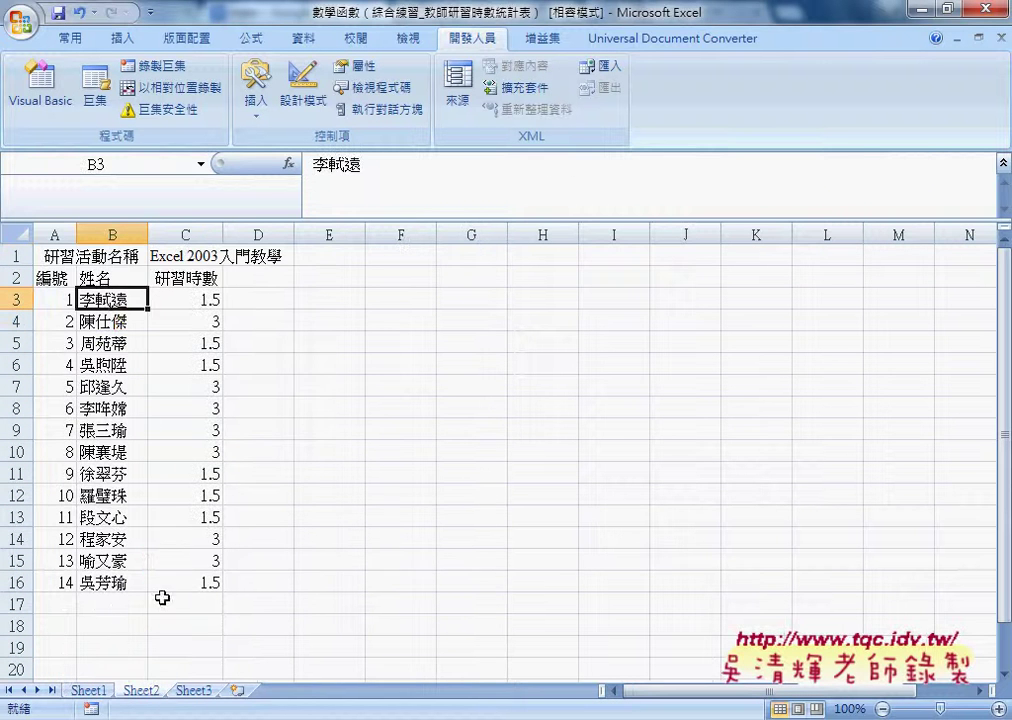
{"action": "left_click_drag", "start_coordinate": [110, 321], "coordinate": [185, 326]}
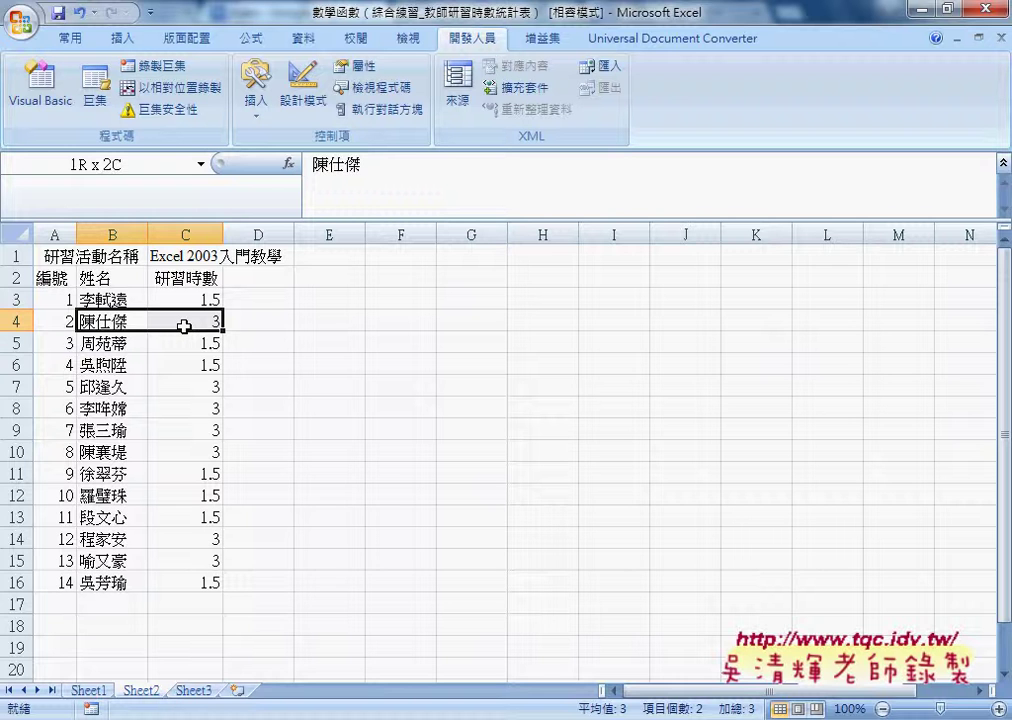
{"action": "left_click", "coordinate": [194, 690]}
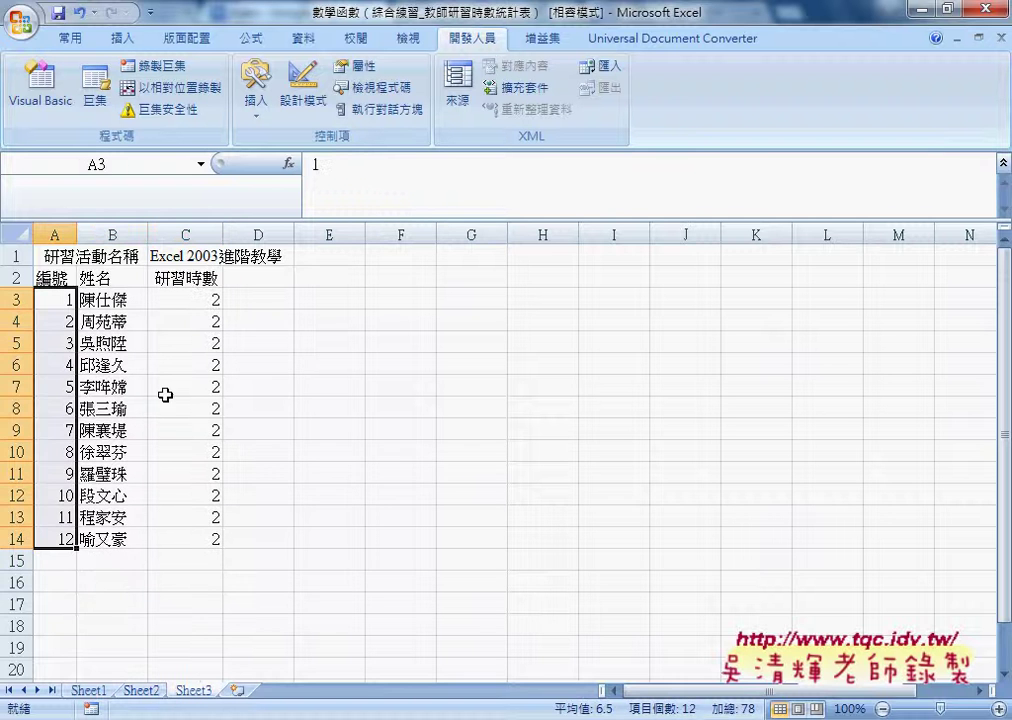
{"action": "left_click", "coordinate": [112, 300]}
{"action": "left_click_drag", "start_coordinate": [112, 300], "coordinate": [214, 300]}
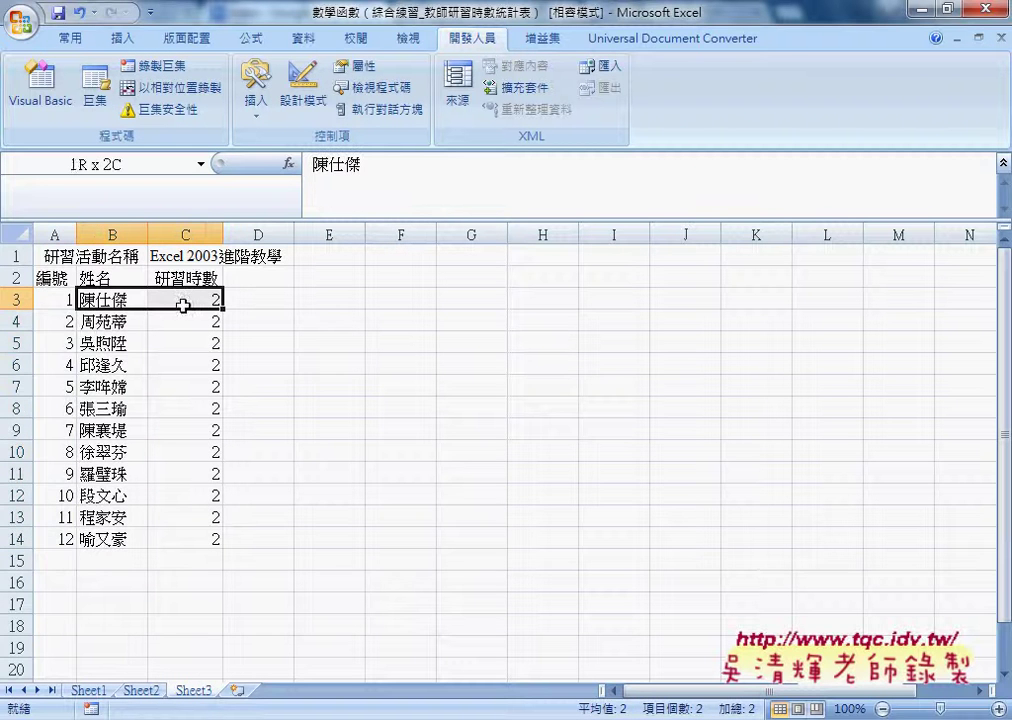
{"action": "left_click", "coordinate": [88, 690]}
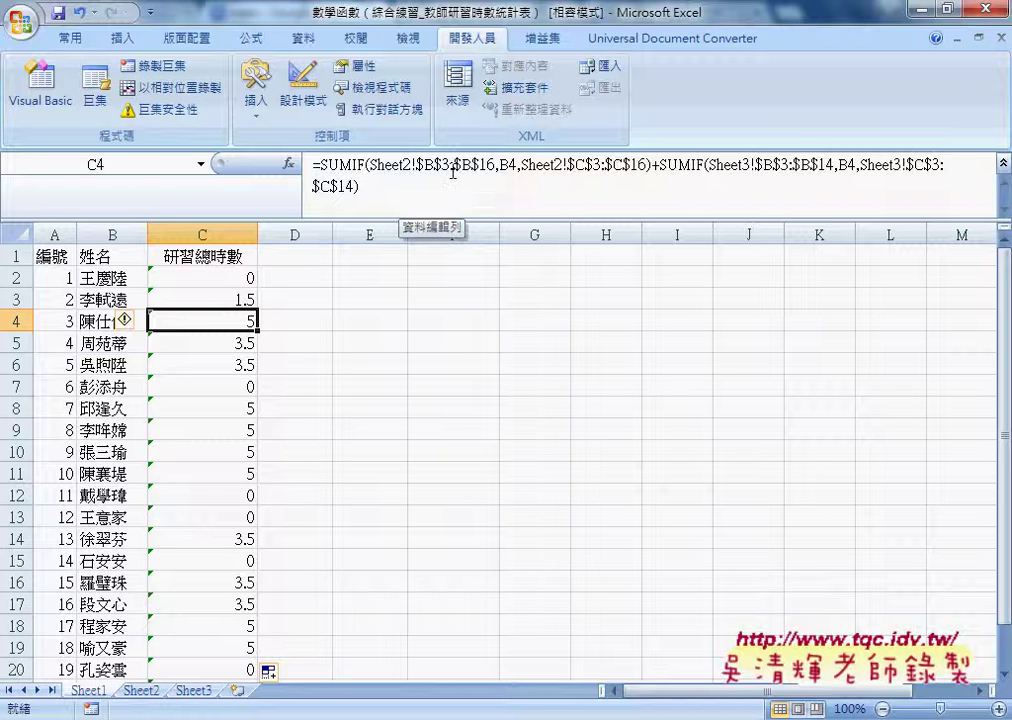
- Inspect the sheet name and end row of the second SUMIF in C4's formula
{"action": "left_click", "coordinate": [655, 165]}
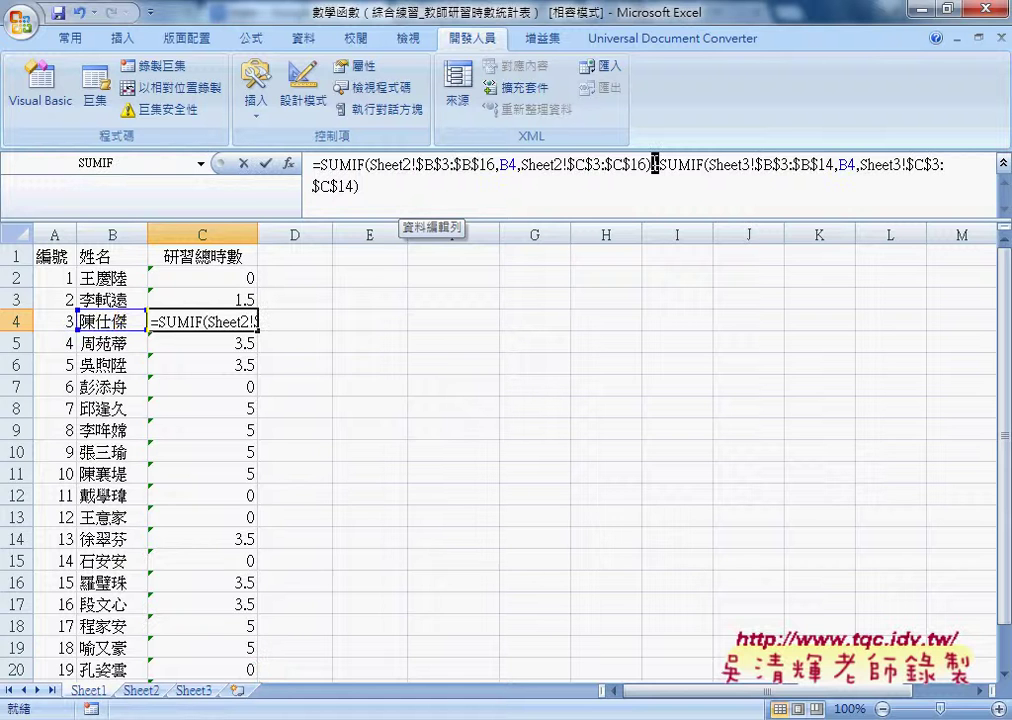
{"action": "mouse_move", "coordinate": [659, 165]}
{"action": "left_mouse_down"}
{"action": "mouse_move", "coordinate": [758, 175]}
{"action": "mouse_move", "coordinate": [742, 165]}
{"action": "left_mouse_up"}
{"action": "left_click", "coordinate": [752, 165]}
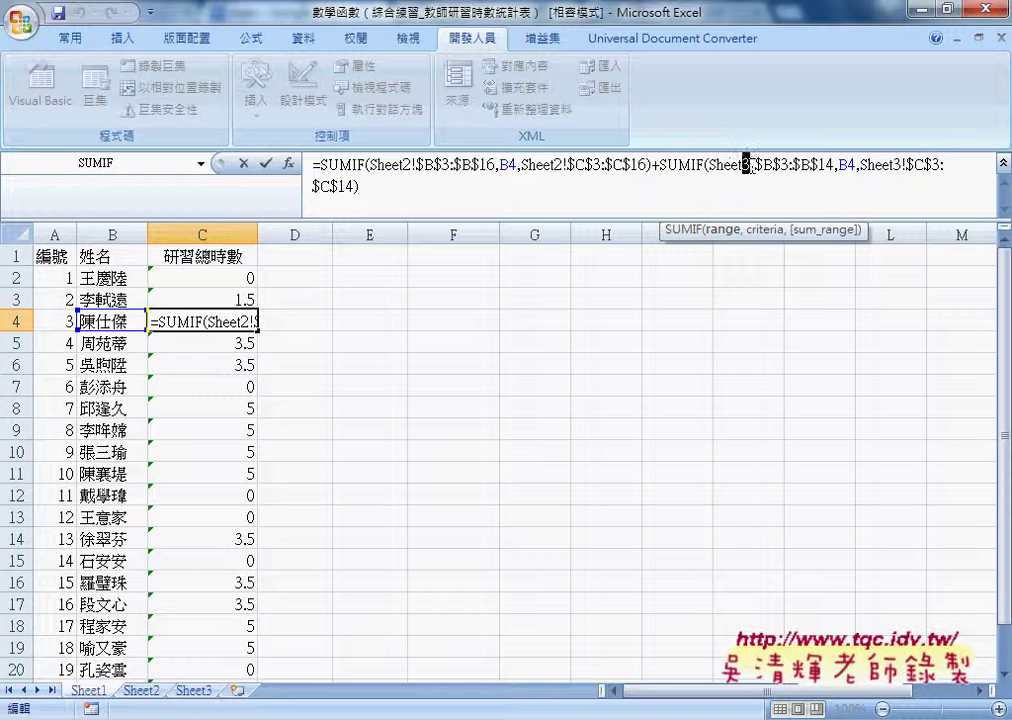
{"action": "left_click_drag", "start_coordinate": [836, 165], "coordinate": [829, 165]}
{"action": "left_click", "coordinate": [265, 163]}
- Reselect C2 to display its two-sheet SUMIF formula
{"action": "left_click", "coordinate": [204, 280]}
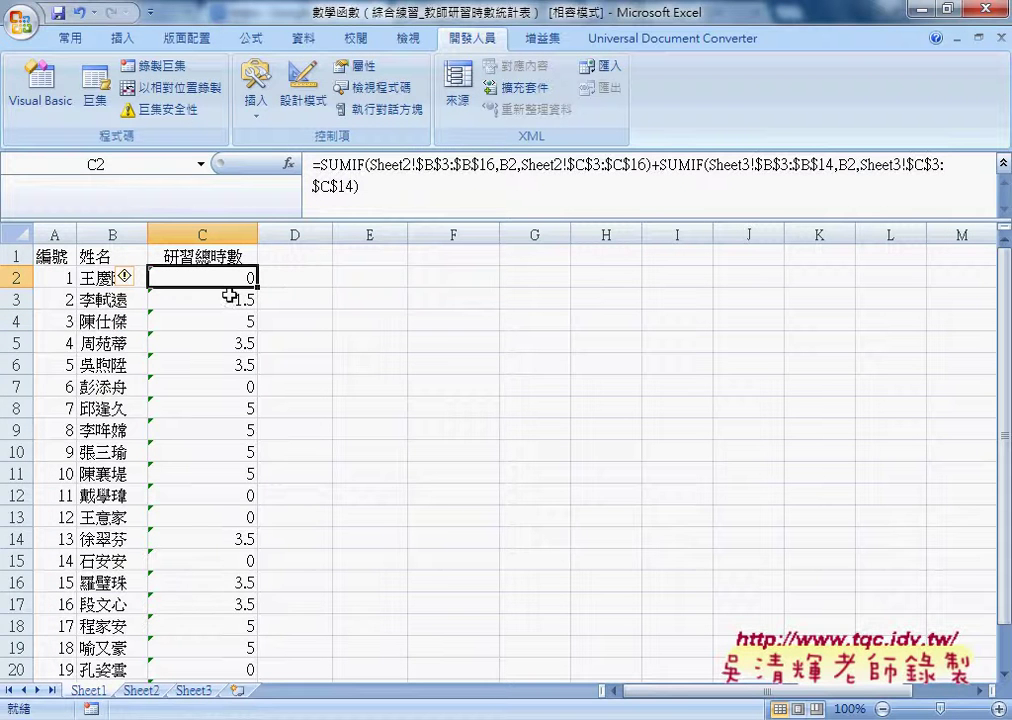
{"action": "left_click_drag", "start_coordinate": [225, 281], "coordinate": [232, 648]}
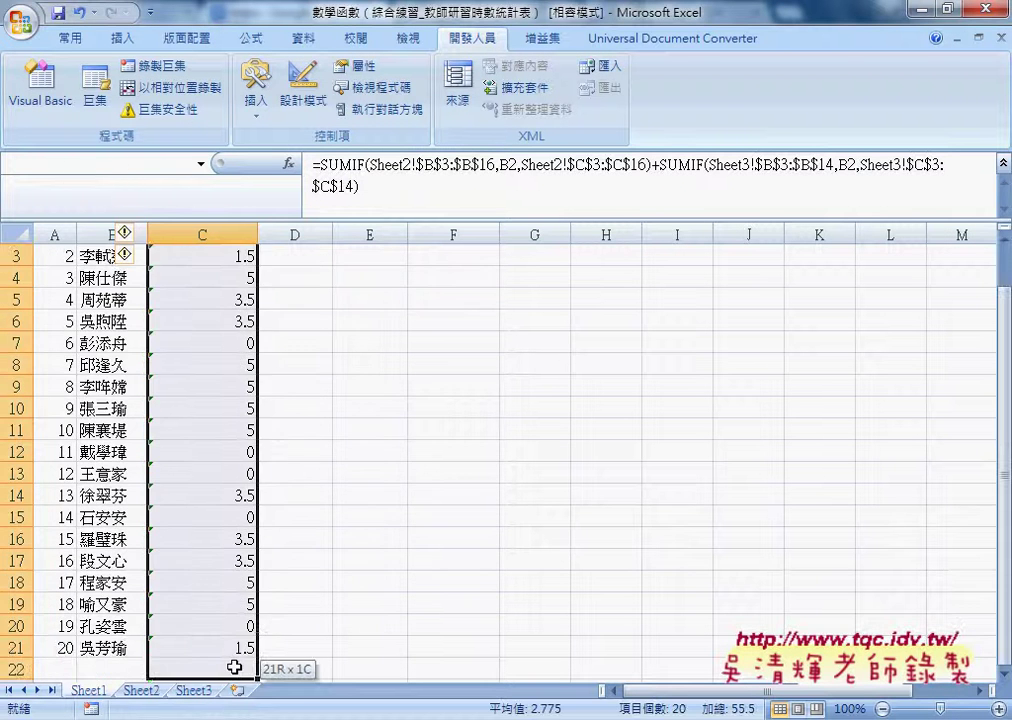
{"action": "scroll", "coordinate": [286, 339], "scroll_direction": "up", "scroll_amount": 1}
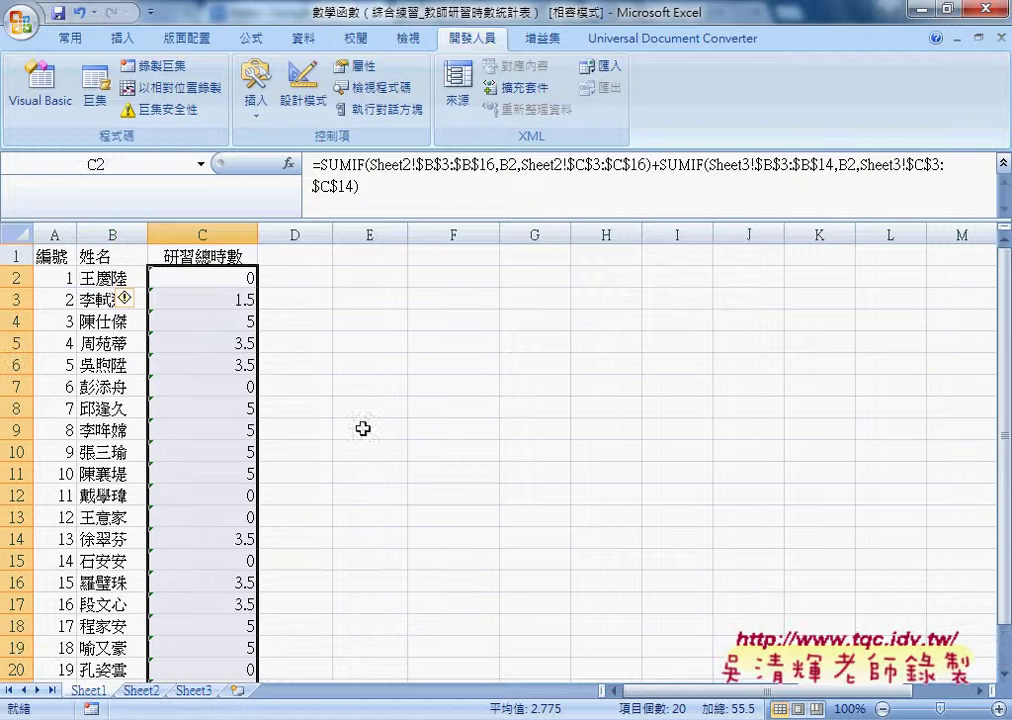
{"action": "left_click", "coordinate": [294, 258]}
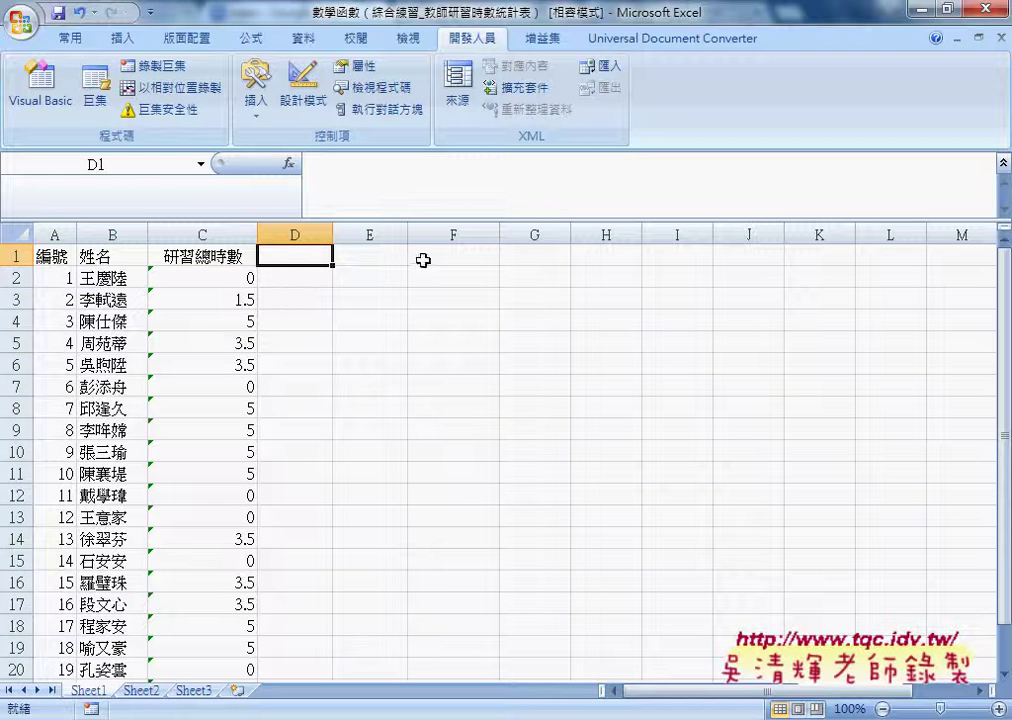
{"action": "mouse_move", "coordinate": [300, 278]}
{"action": "left_mouse_down"}
{"action": "mouse_move", "coordinate": [273, 664]}
{"action": "mouse_move", "coordinate": [273, 276]}
{"action": "left_mouse_up"}
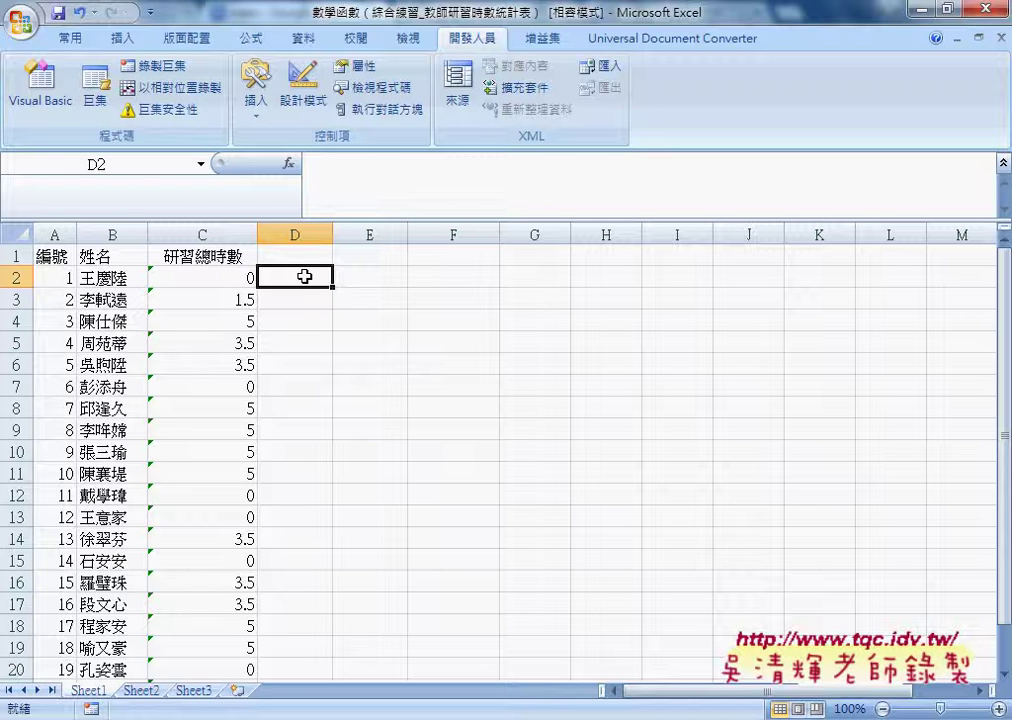
{"action": "left_click", "coordinate": [210, 278]}
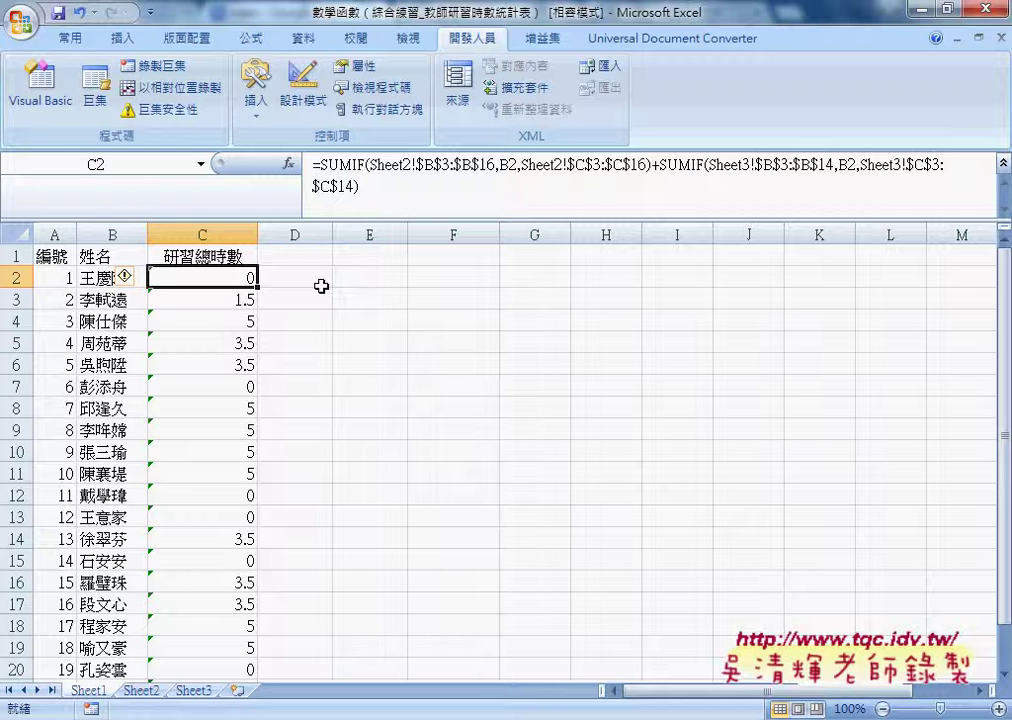
- In the VBA_引數 workbook, run the 研習總時數_多次 button's macro and open its code
{"action": "left_click", "coordinate": [557, 715]}
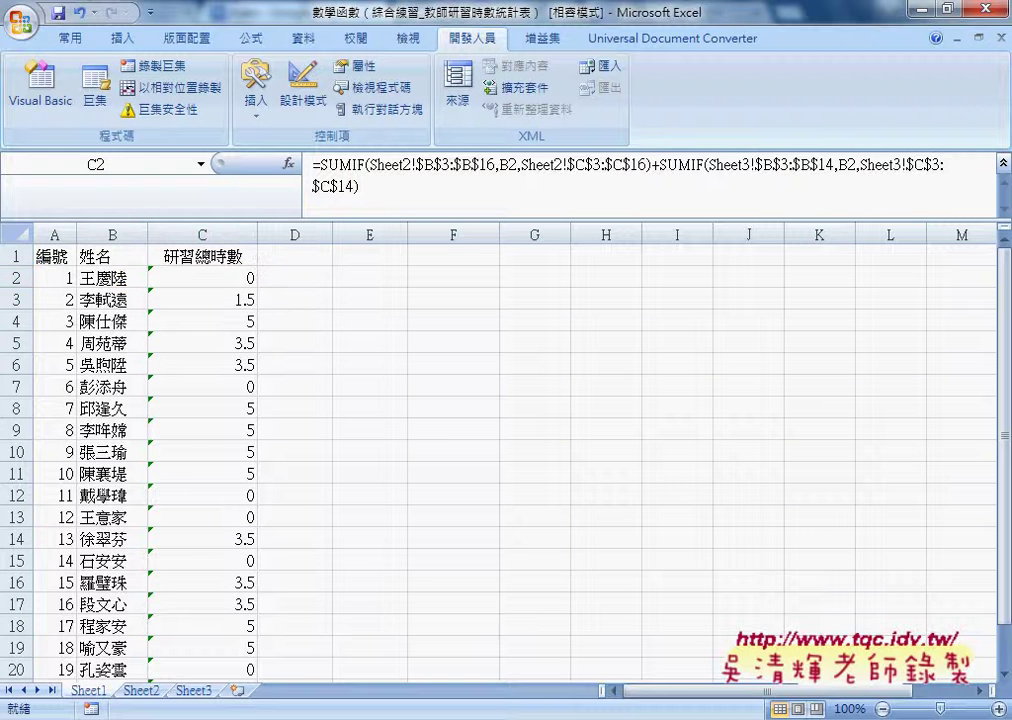
{"action": "left_click", "coordinate": [486, 666]}
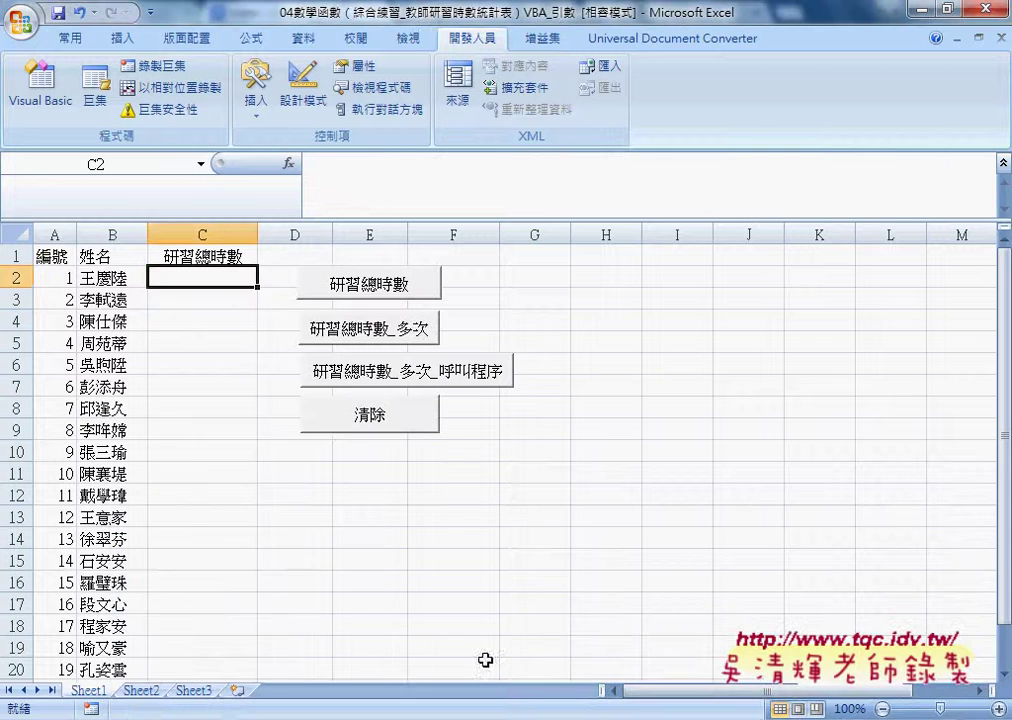
{"action": "left_click", "coordinate": [396, 343]}
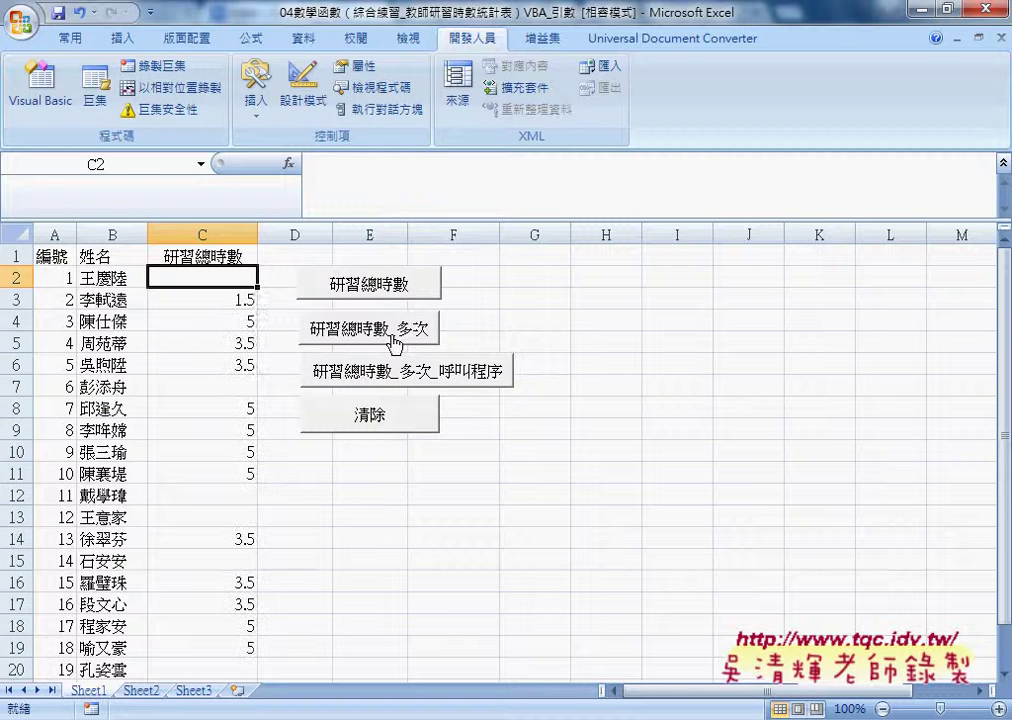
{"action": "right_click", "coordinate": [396, 343]}
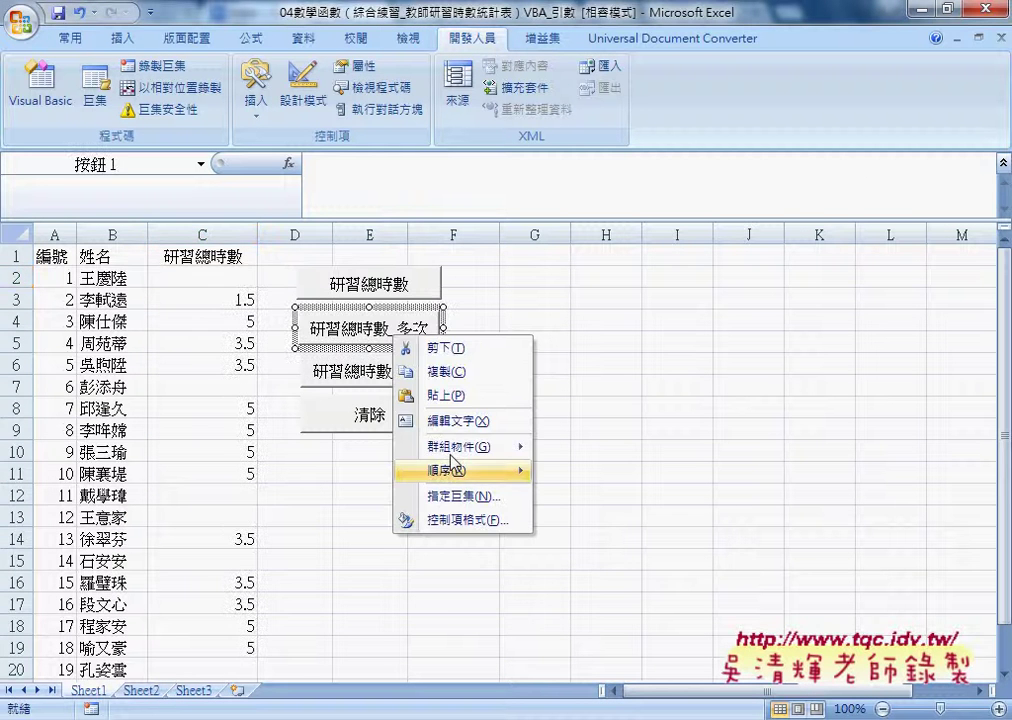
{"action": "left_click", "coordinate": [453, 497]}
{"action": "key", "text": "alt+e"}
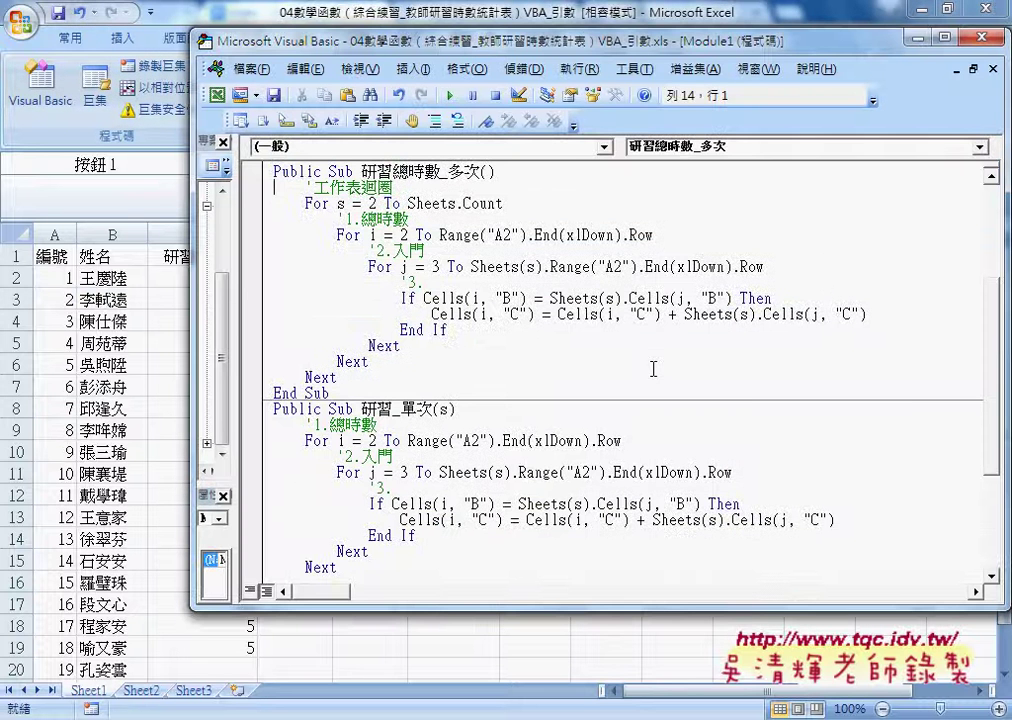
- Highlight the worksheet loop, both row loops, the name check and the hours-addition line
{"action": "left_click_drag", "start_coordinate": [305, 203], "coordinate": [404, 203]}
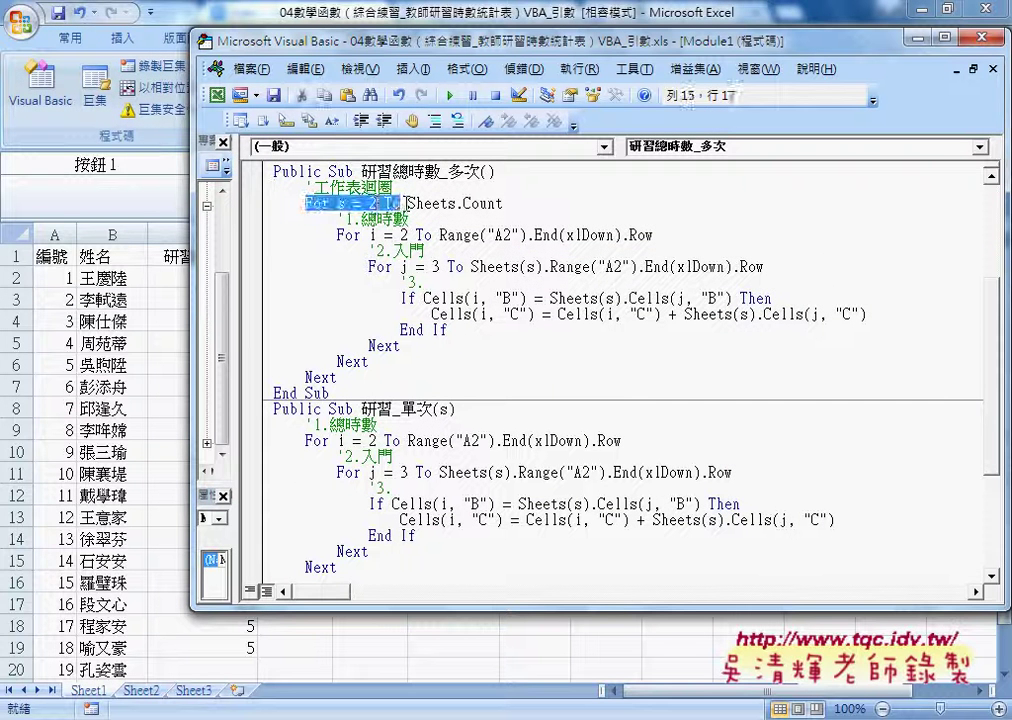
{"action": "left_click_drag", "start_coordinate": [331, 235], "coordinate": [414, 236]}
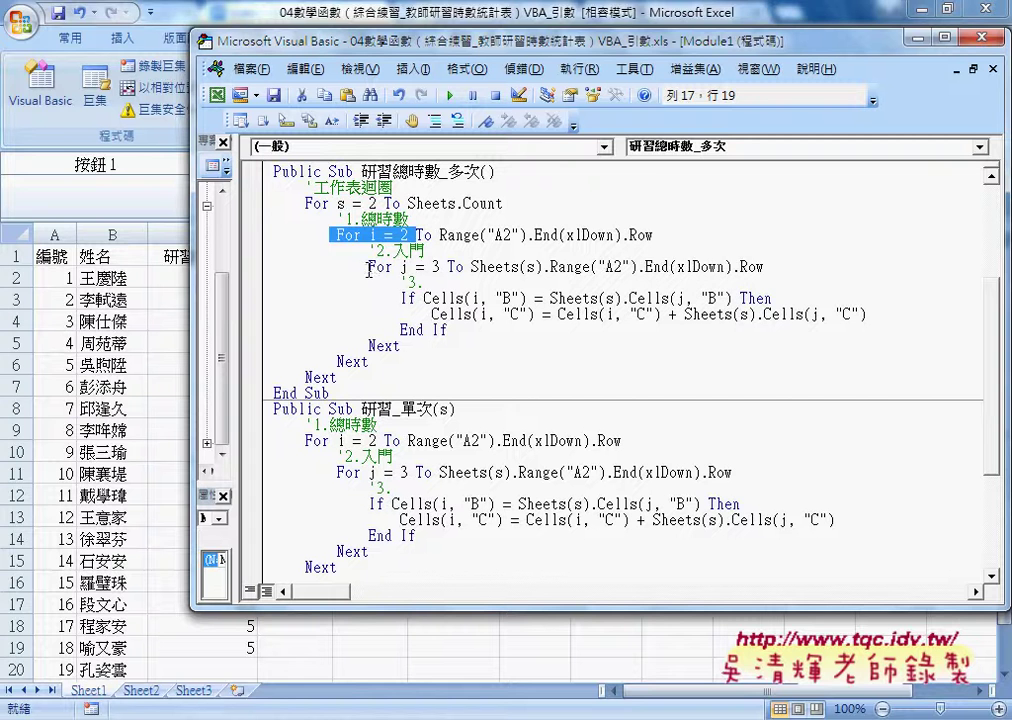
{"action": "mouse_move", "coordinate": [369, 268]}
{"action": "left_mouse_down"}
{"action": "mouse_move", "coordinate": [451, 278]}
{"action": "mouse_move", "coordinate": [448, 268]}
{"action": "left_mouse_up"}
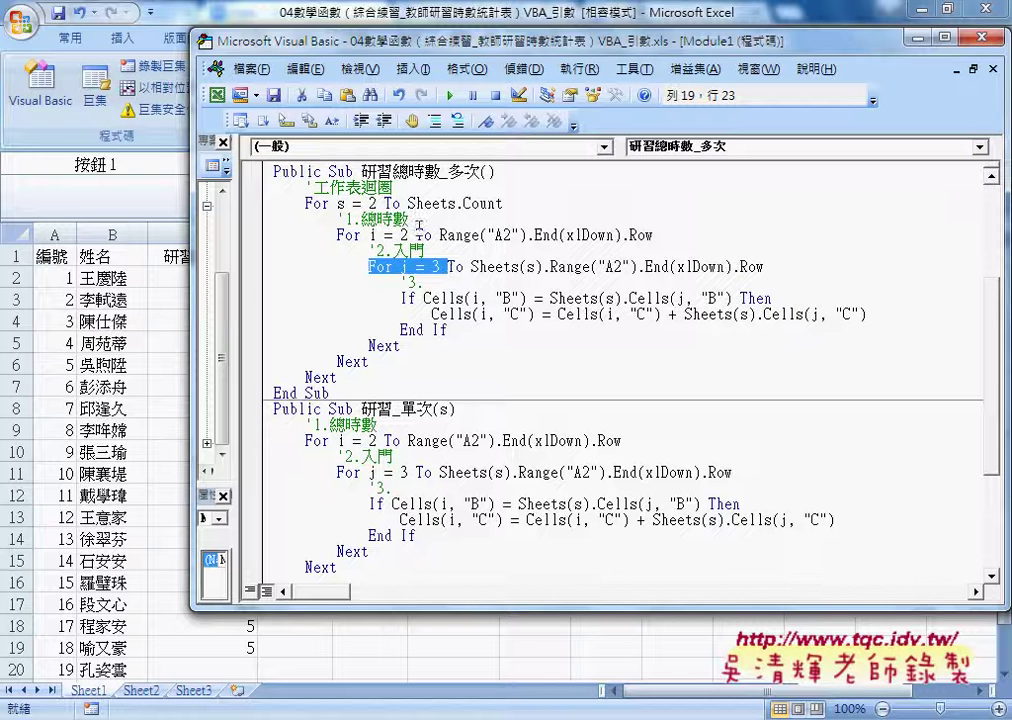
{"action": "left_click_drag", "start_coordinate": [305, 203], "coordinate": [507, 204]}
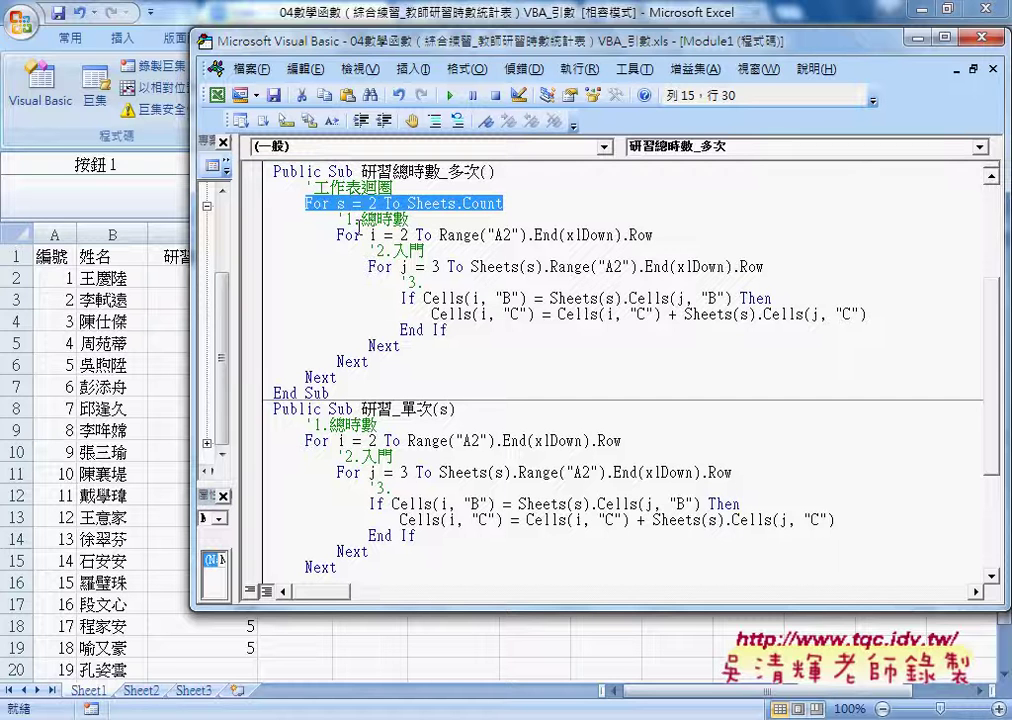
{"action": "left_click_drag", "start_coordinate": [337, 235], "coordinate": [652, 236]}
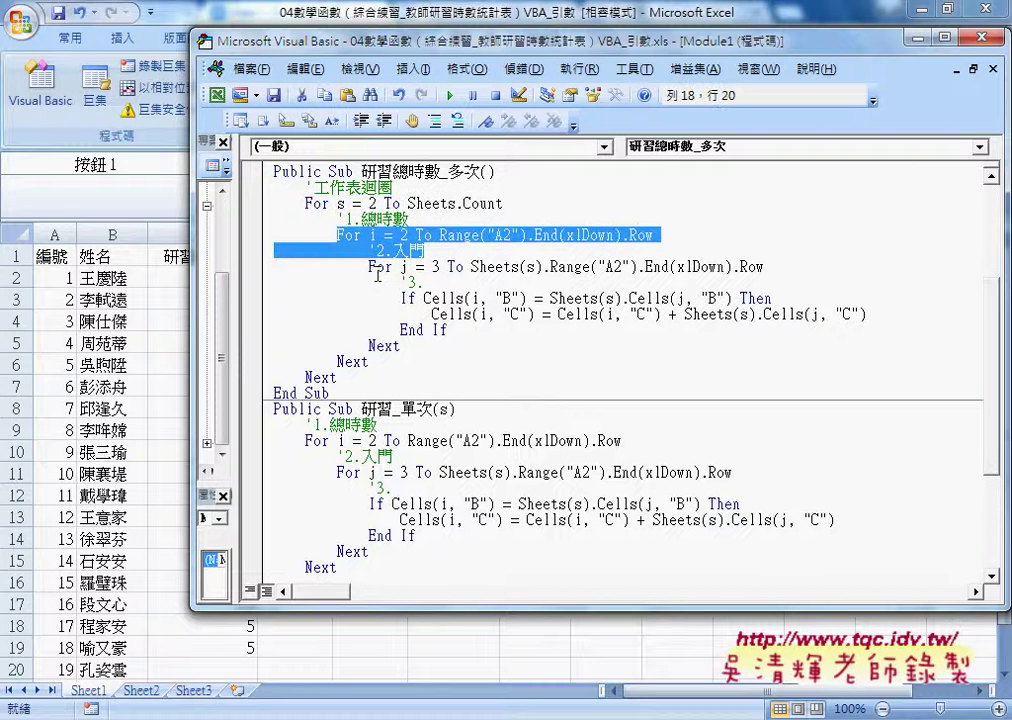
{"action": "left_click_drag", "start_coordinate": [368, 267], "coordinate": [520, 268]}
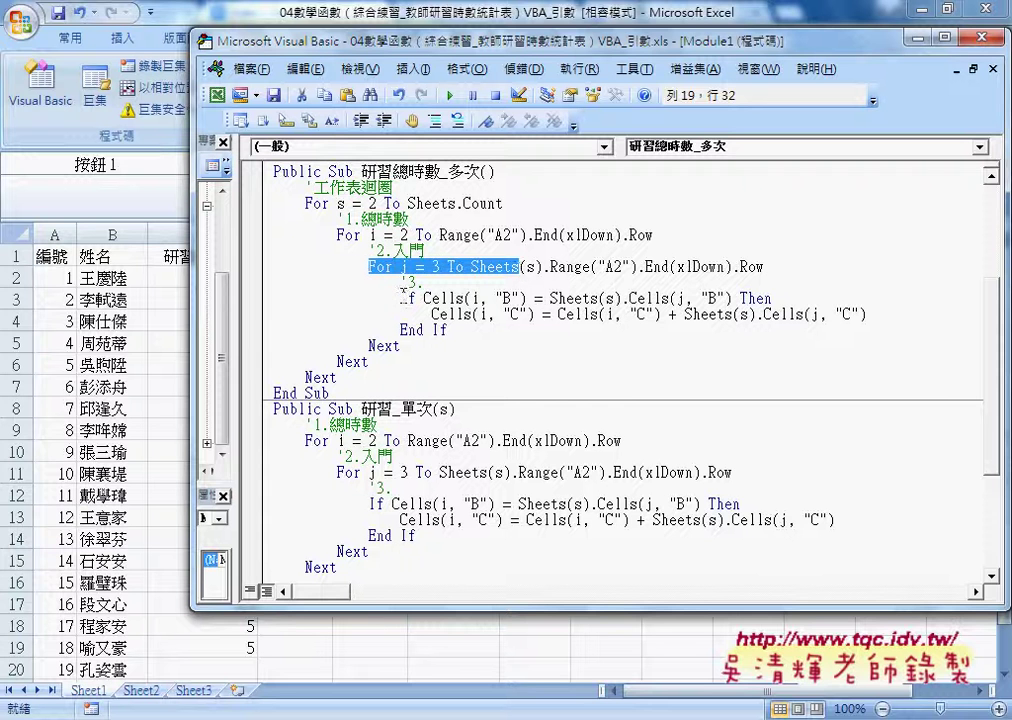
{"action": "left_click_drag", "start_coordinate": [400, 298], "coordinate": [543, 298]}
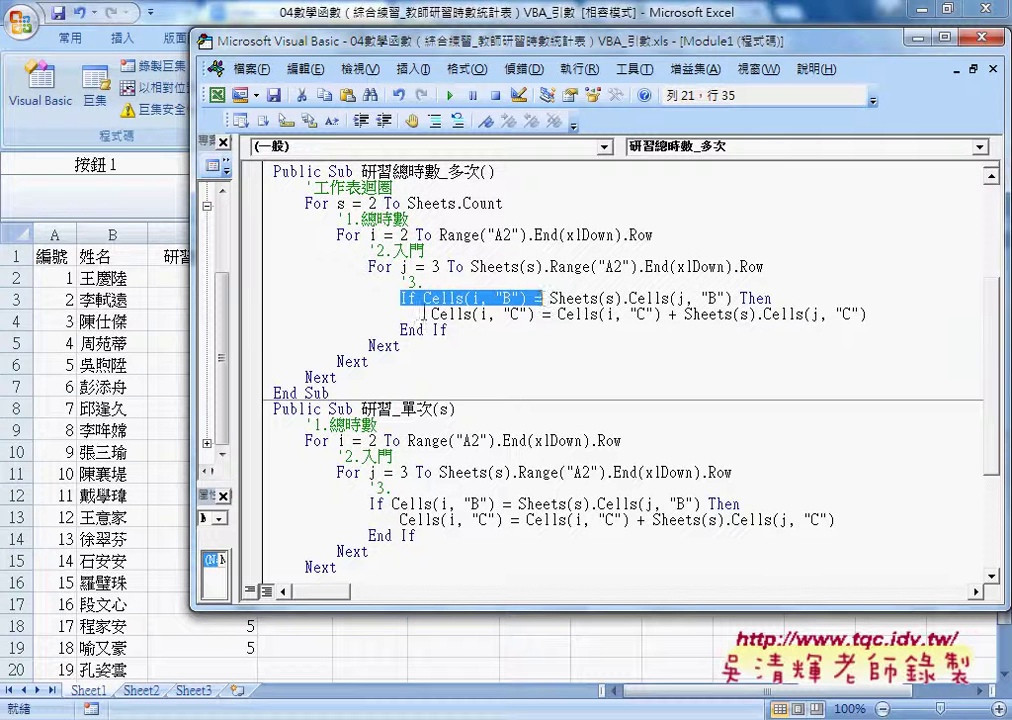
{"action": "left_click_drag", "start_coordinate": [430, 314], "coordinate": [885, 313]}
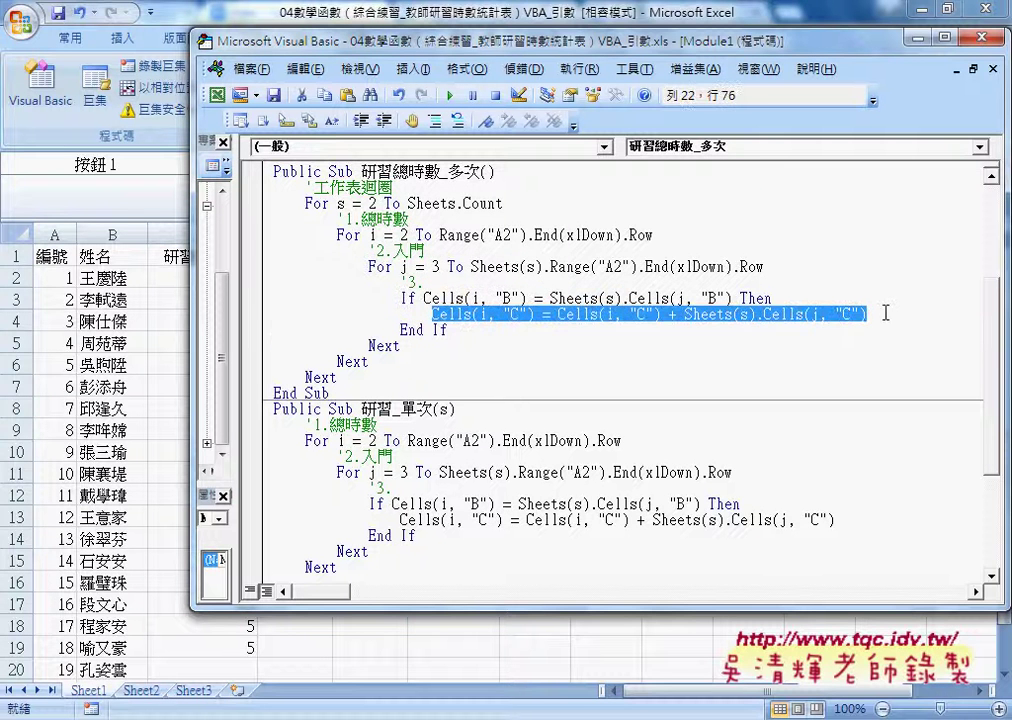
- Move the editor aside and select the whole 研習總時數_多次 procedure
{"action": "left_click", "coordinate": [440, 330]}
{"action": "left_click", "coordinate": [409, 296]}
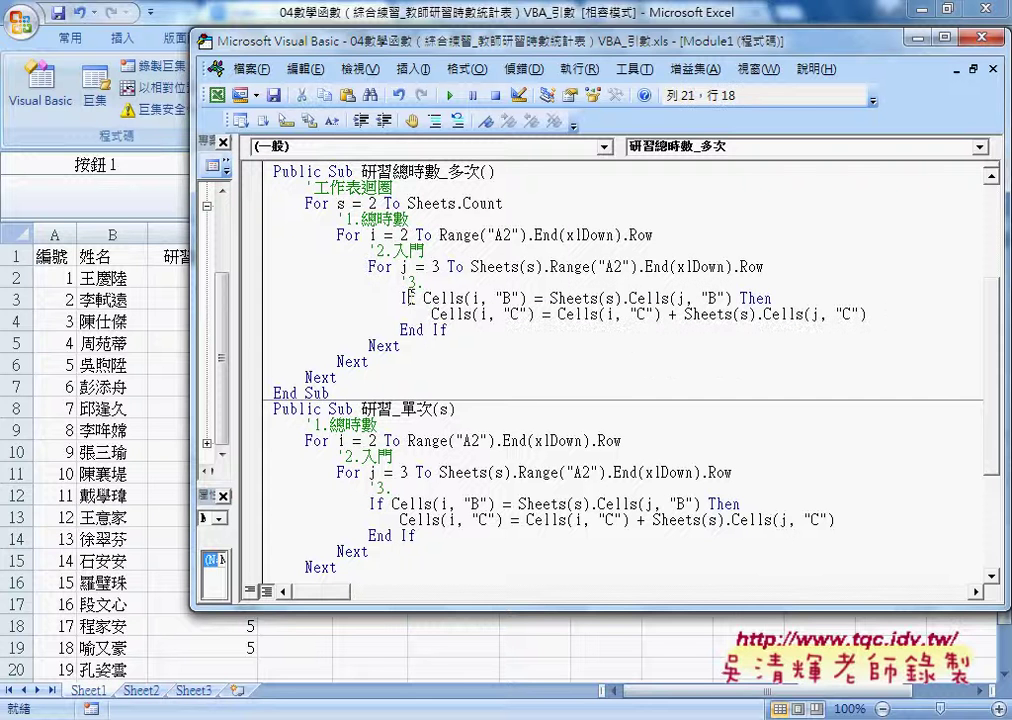
{"action": "left_click", "coordinate": [372, 266]}
{"action": "left_click", "coordinate": [345, 235]}
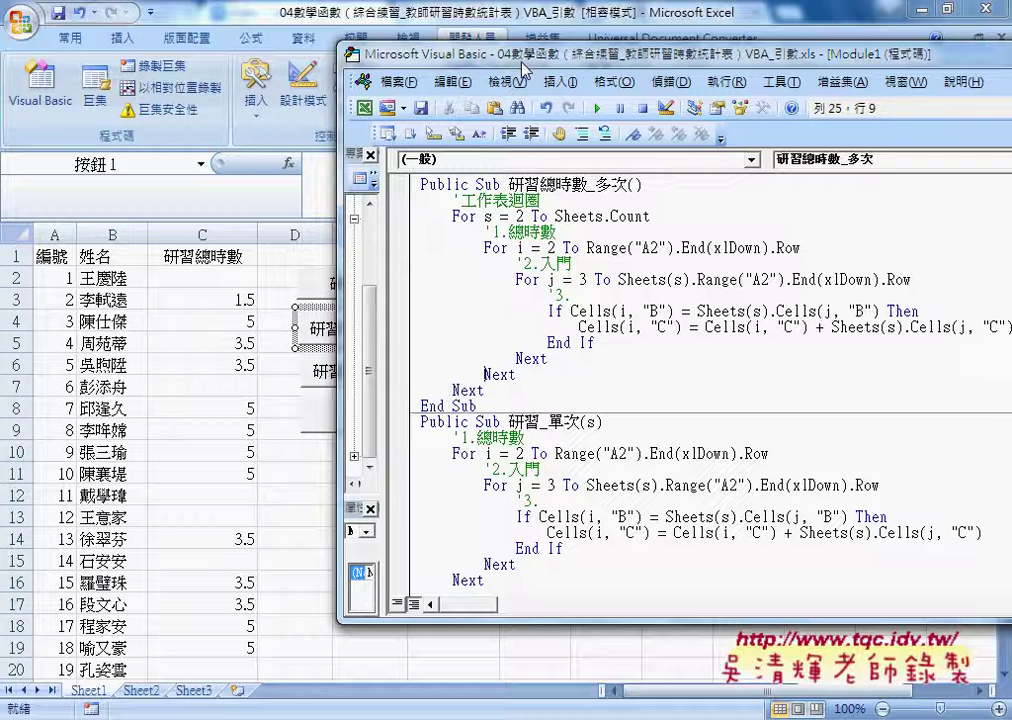
{"action": "left_click_drag", "start_coordinate": [372, 46], "coordinate": [522, 58]}
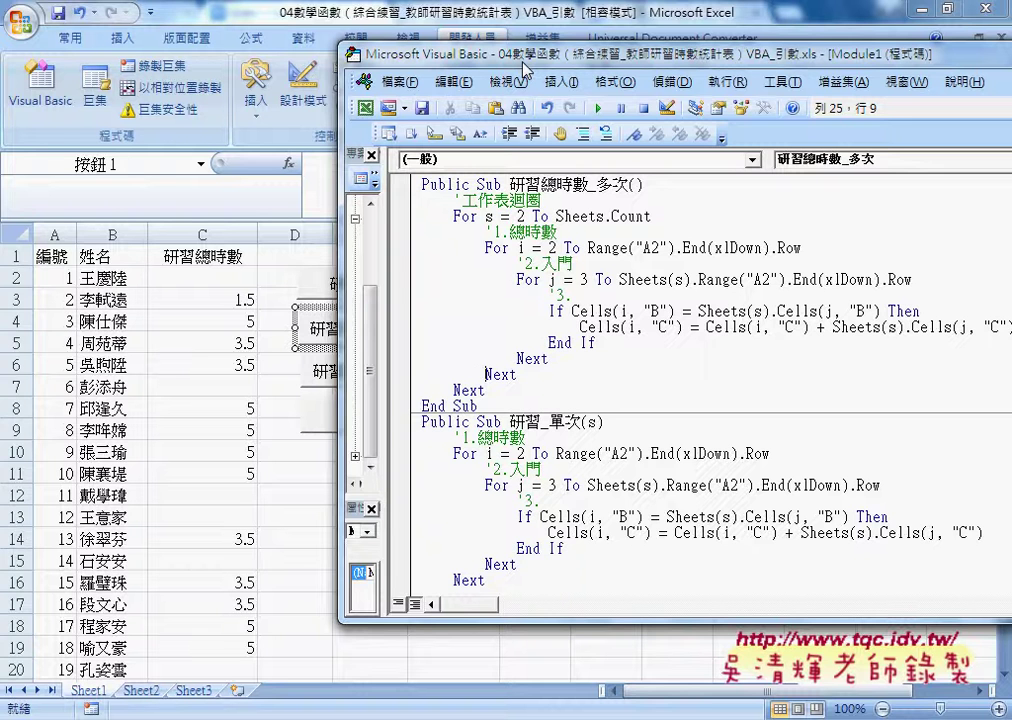
{"action": "left_click_drag", "start_coordinate": [478, 406], "coordinate": [408, 187]}
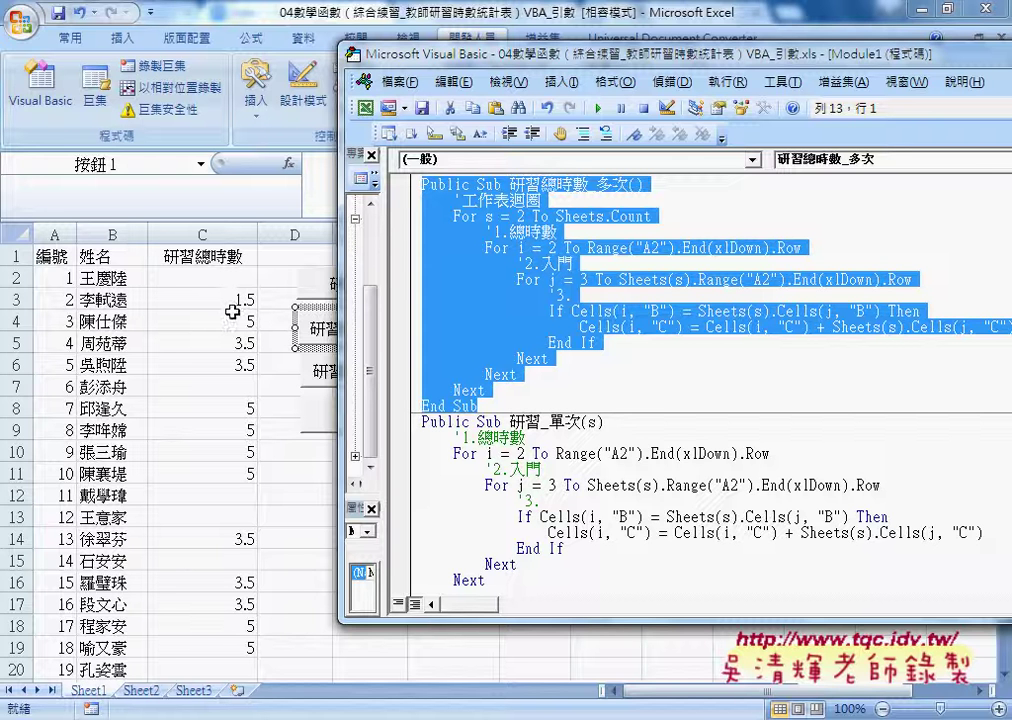
- Bold the first B2 in the SUMIF formula in the Google Docs notes
{"action": "key", "text": "alt+Tab"}
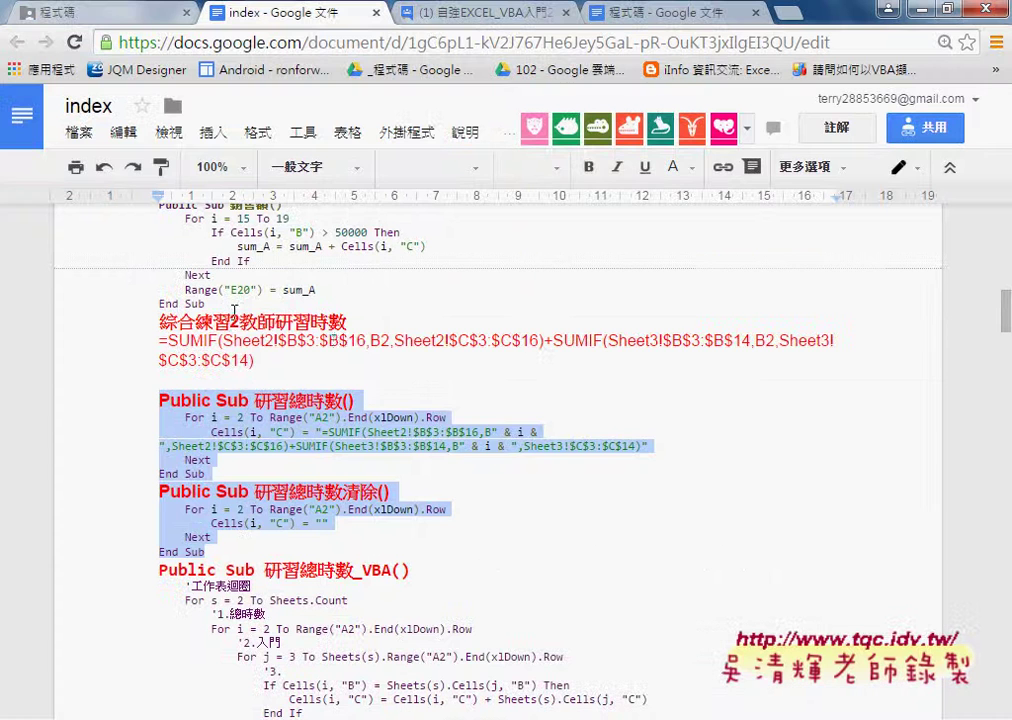
{"action": "left_click_drag", "start_coordinate": [304, 357], "coordinate": [159, 341]}
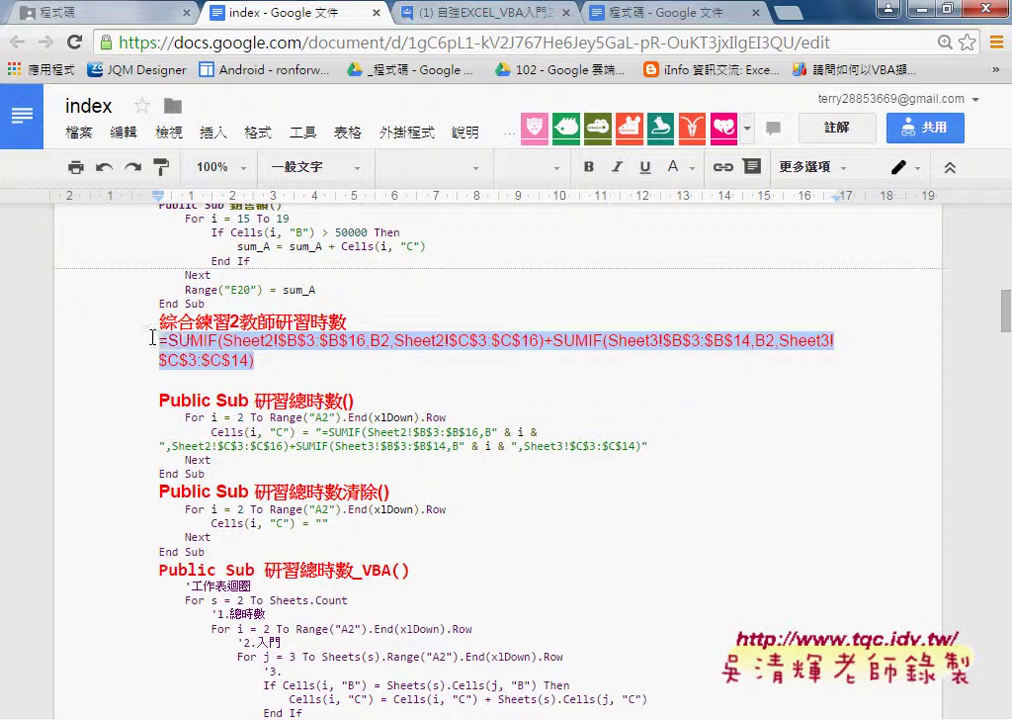
{"action": "left_click", "coordinate": [289, 362]}
{"action": "left_click_drag", "start_coordinate": [370, 341], "coordinate": [390, 341]}
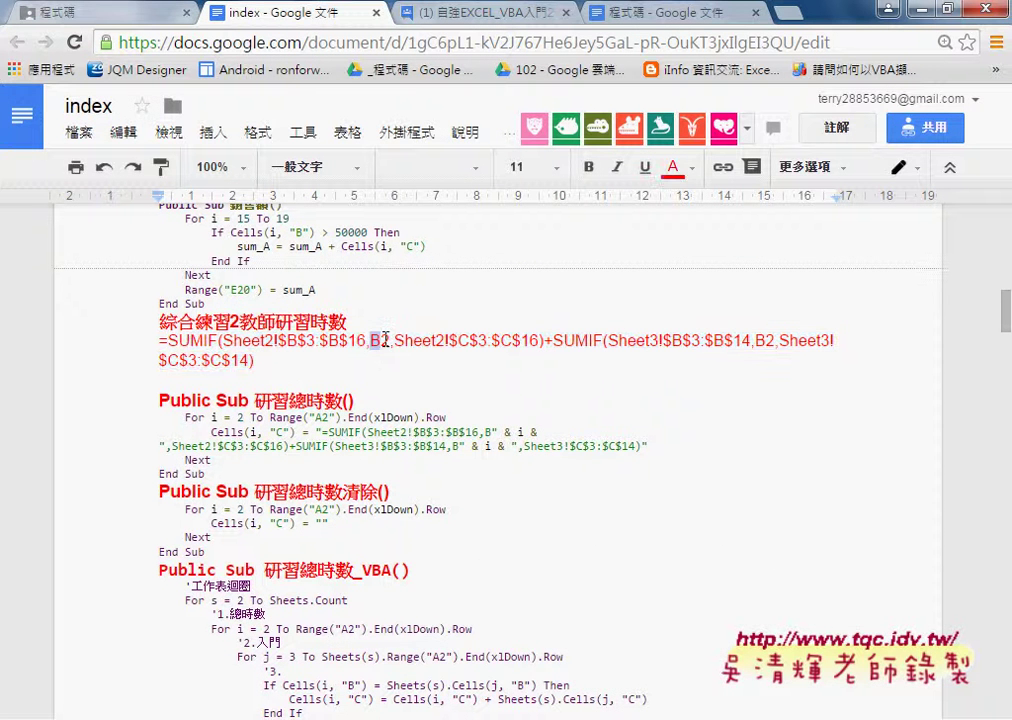
{"action": "left_click", "coordinate": [592, 168]}
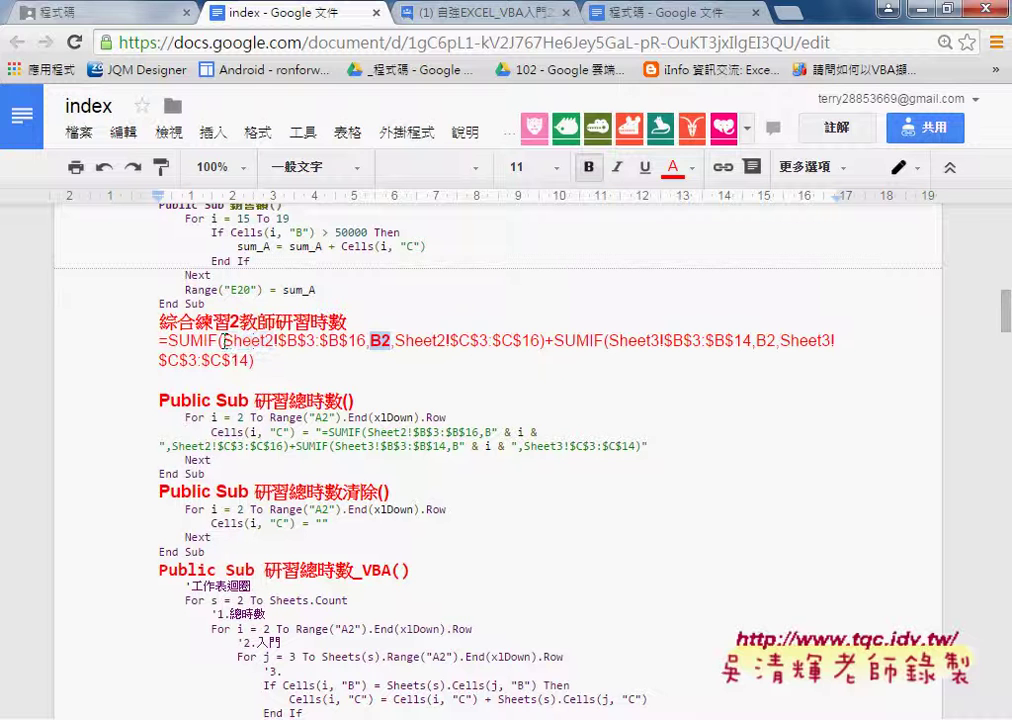
{"action": "left_click_drag", "start_coordinate": [221, 341], "coordinate": [277, 341]}
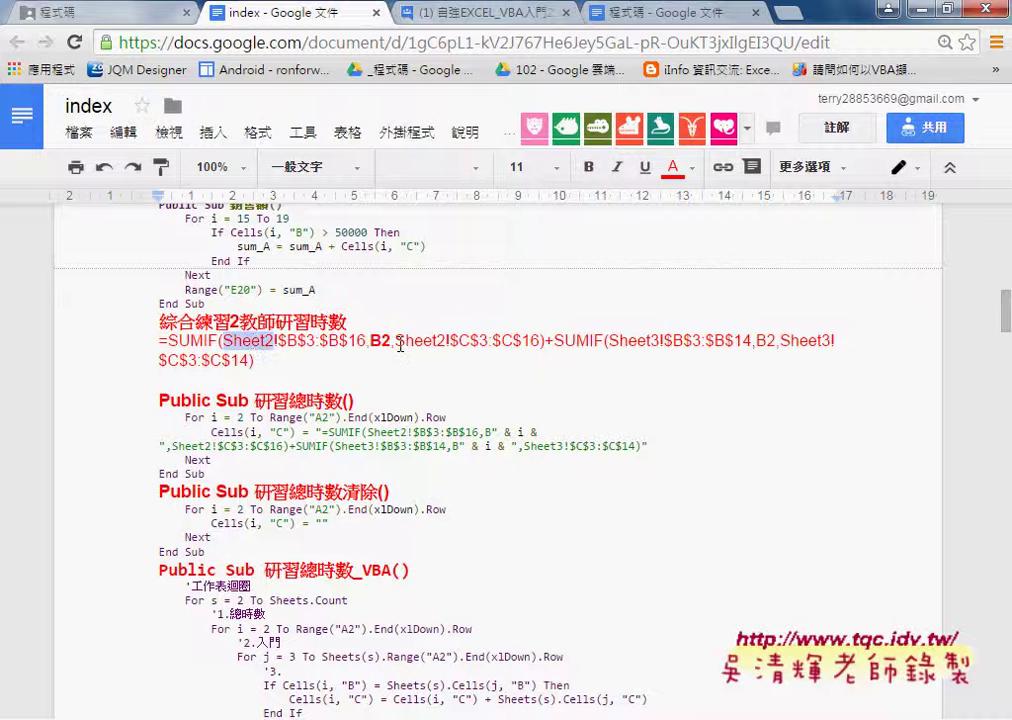
{"action": "left_click_drag", "start_coordinate": [395, 341], "coordinate": [447, 341]}
{"action": "left_click_drag", "start_coordinate": [371, 341], "coordinate": [393, 341]}
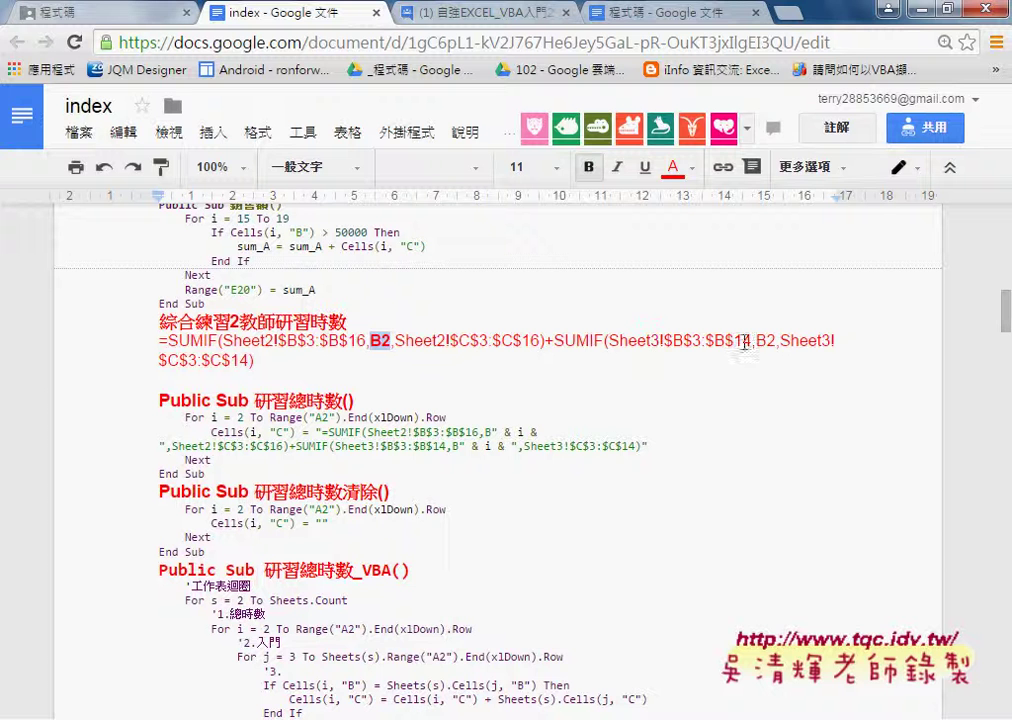
{"action": "left_click_drag", "start_coordinate": [757, 341], "coordinate": [776, 340]}
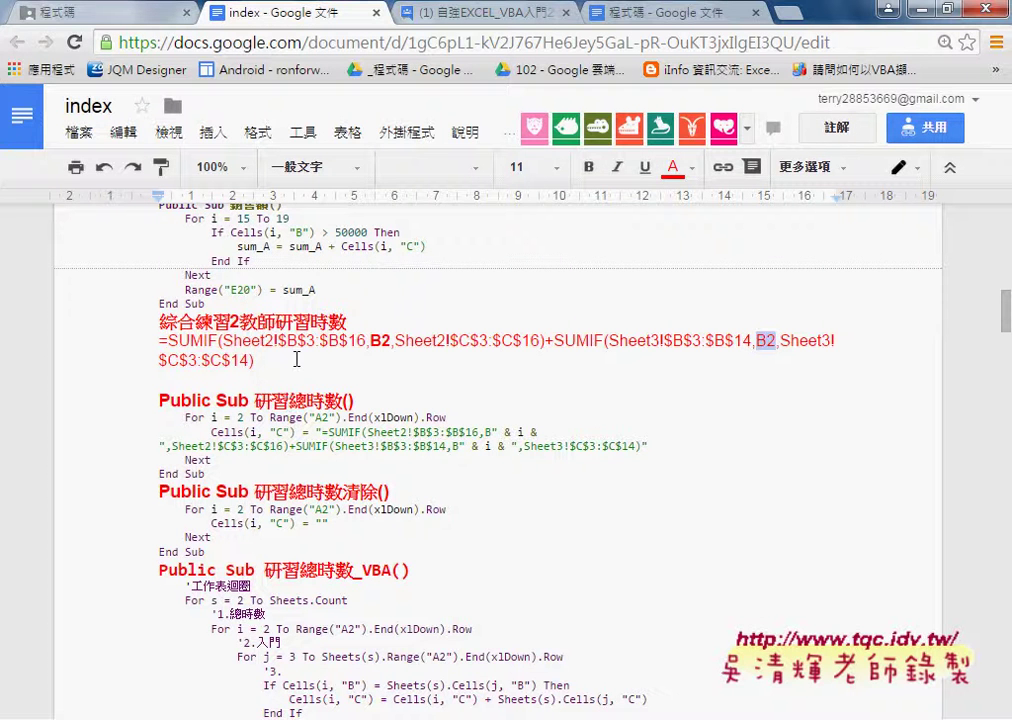
{"action": "left_click_drag", "start_coordinate": [256, 361], "coordinate": [156, 340]}
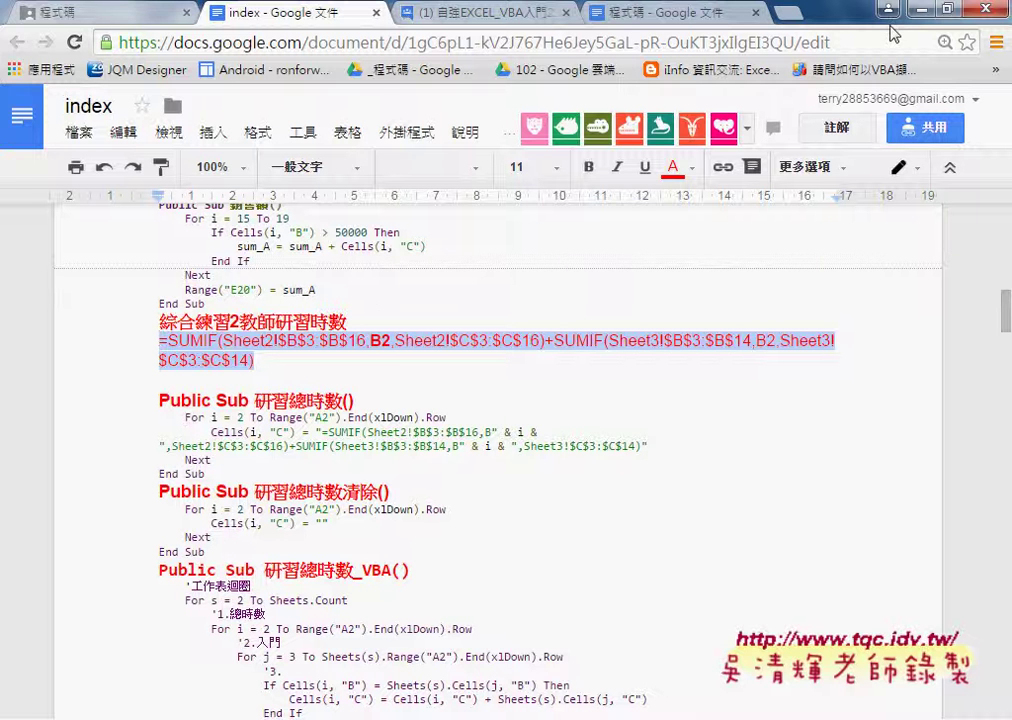
- Format the 研習總時數_VBA procedure with Code Pretty's Format Selection
{"action": "scroll", "coordinate": [655, 340], "scroll_direction": "down", "scroll_amount": 2}
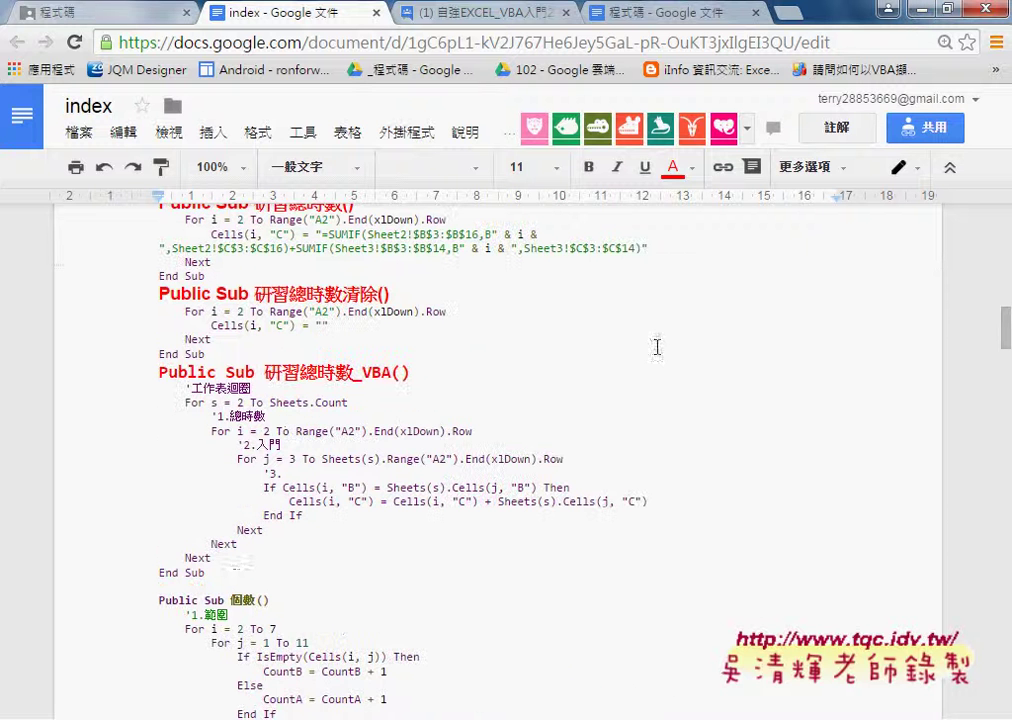
{"action": "mouse_move", "coordinate": [267, 581]}
{"action": "left_mouse_down"}
{"action": "mouse_move", "coordinate": [200, 567]}
{"action": "mouse_move", "coordinate": [153, 373]}
{"action": "left_mouse_up"}
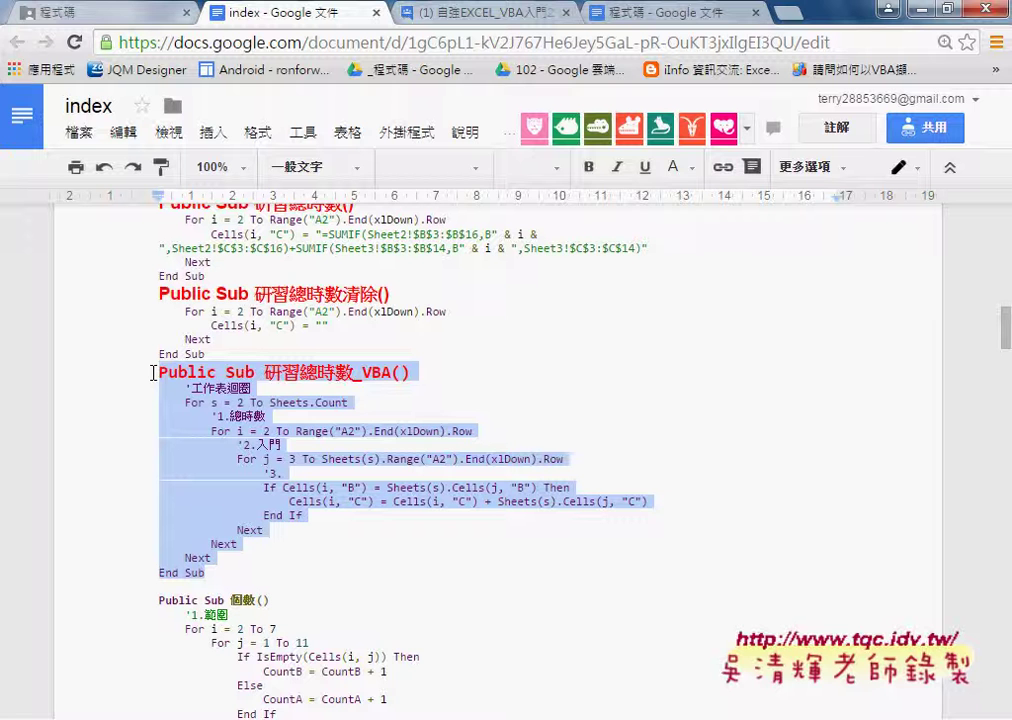
{"action": "left_click", "coordinate": [228, 568]}
{"action": "left_click_drag", "start_coordinate": [228, 568], "coordinate": [154, 390]}
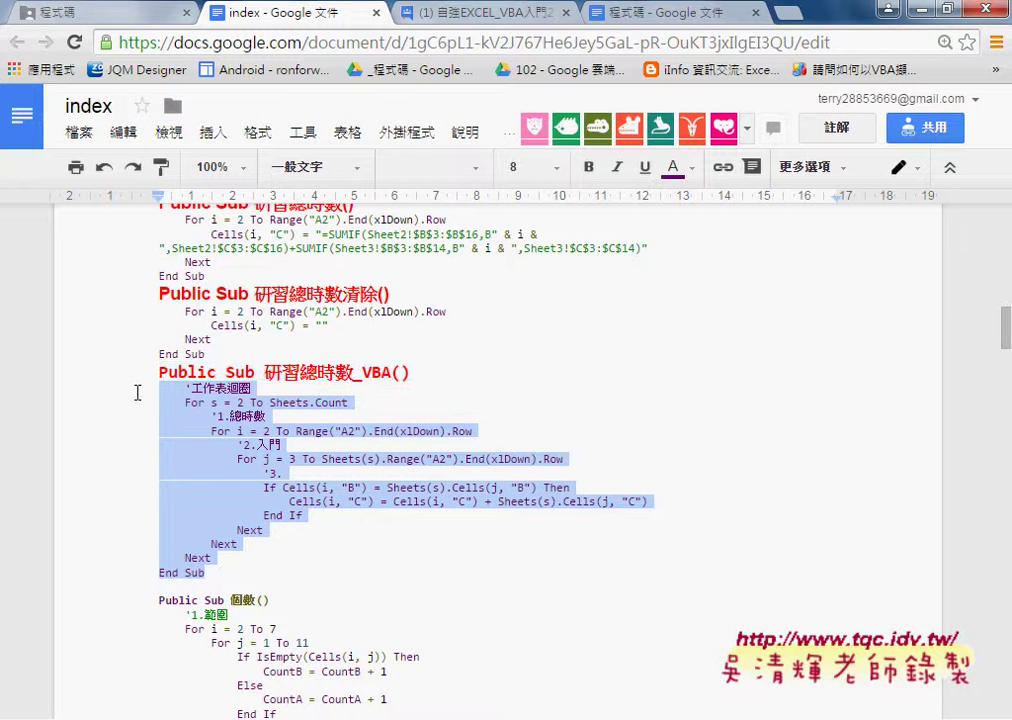
{"action": "left_click", "coordinate": [392, 135]}
{"action": "mouse_move", "coordinate": [450, 169]}
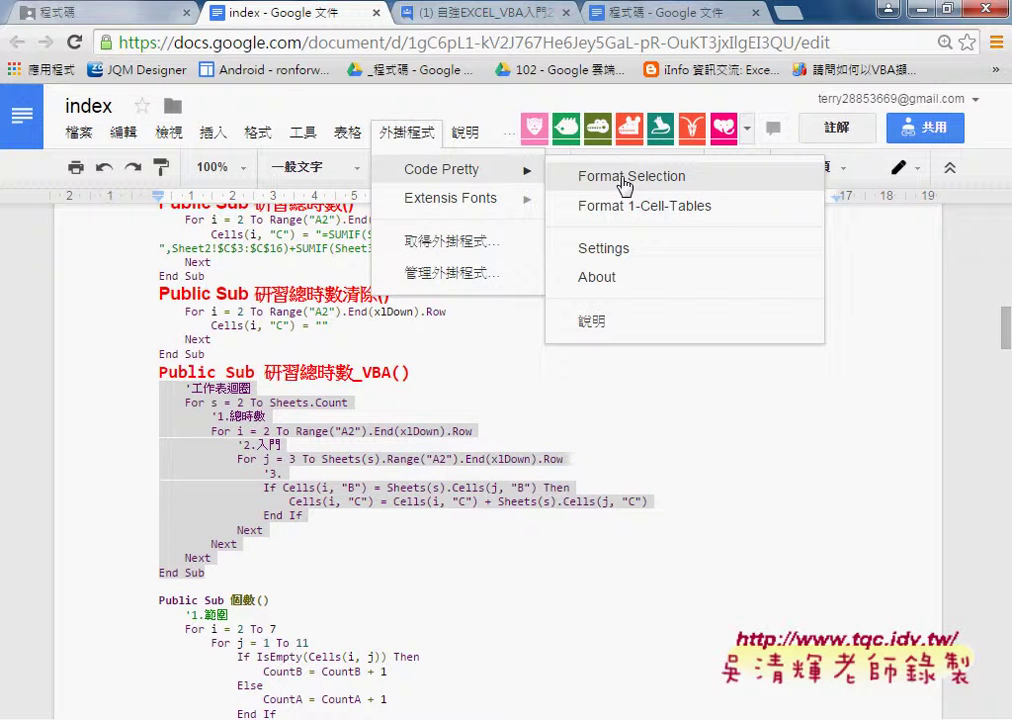
{"action": "left_click", "coordinate": [625, 178]}
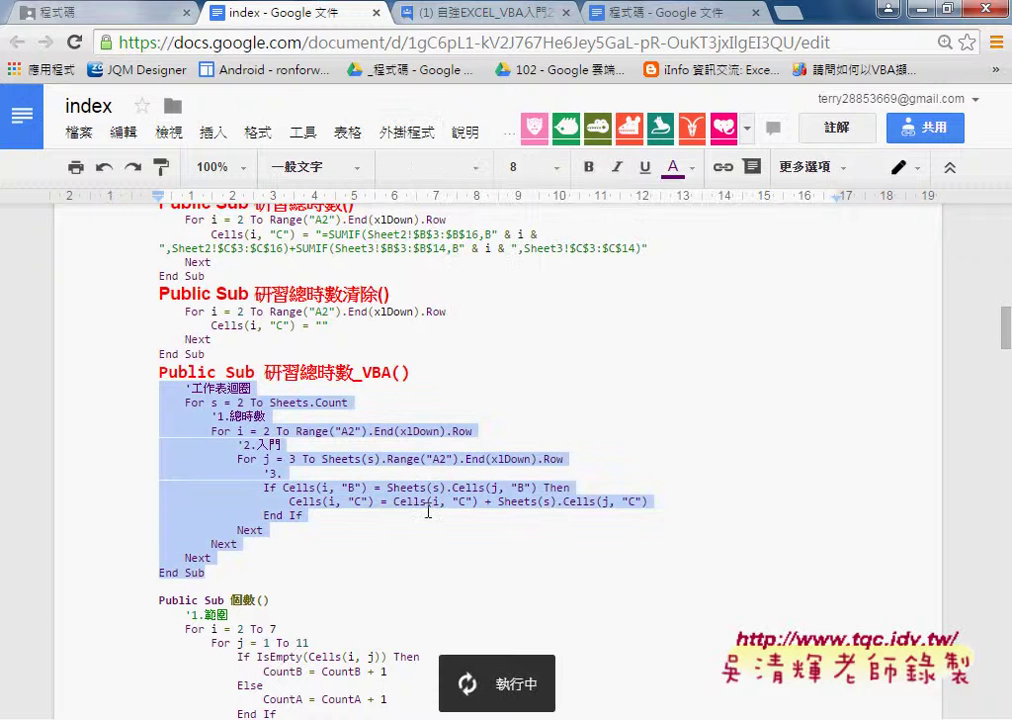
{"action": "mouse_move", "coordinate": [210, 573]}
{"action": "left_mouse_down"}
{"action": "mouse_move", "coordinate": [166, 468]}
{"action": "mouse_move", "coordinate": [149, 370]}
{"action": "left_mouse_up"}
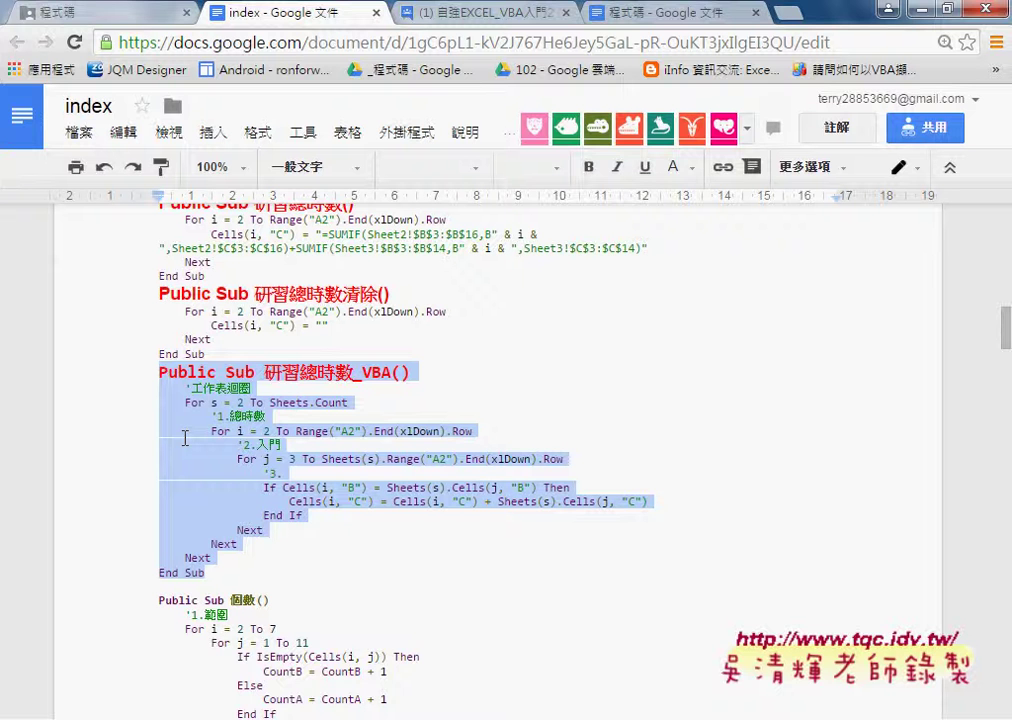
{"action": "mouse_move", "coordinate": [581, 660]}
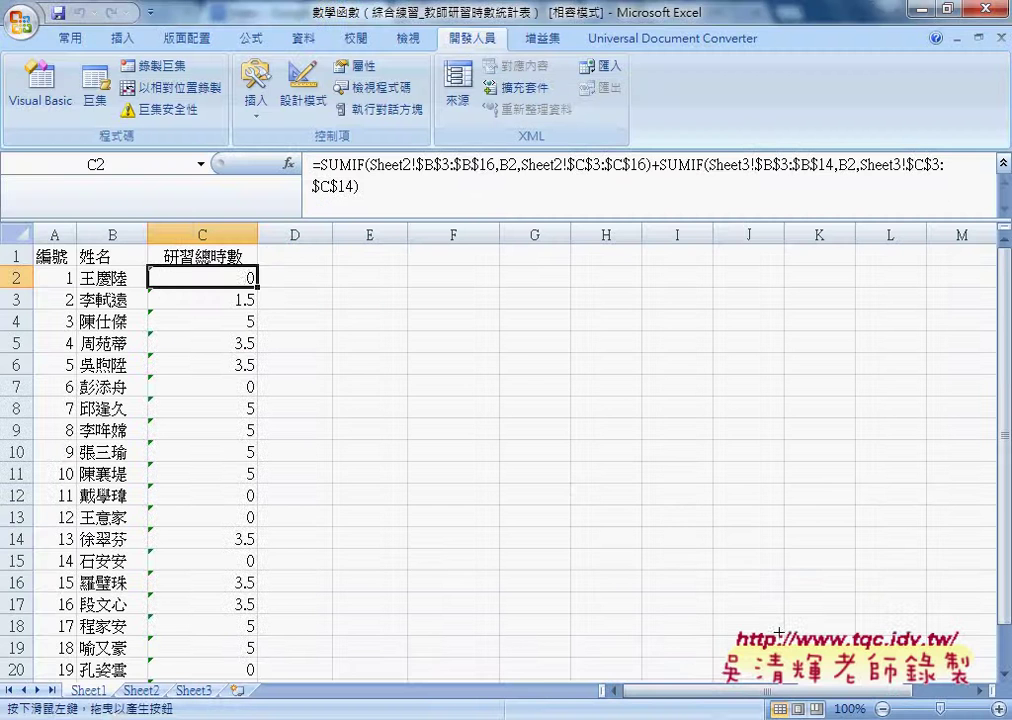
- Open Module1 of the 4數學函數.xls project in the Visual Basic editor
{"action": "left_click", "coordinate": [760, 620]}
{"action": "left_click", "coordinate": [42, 100]}
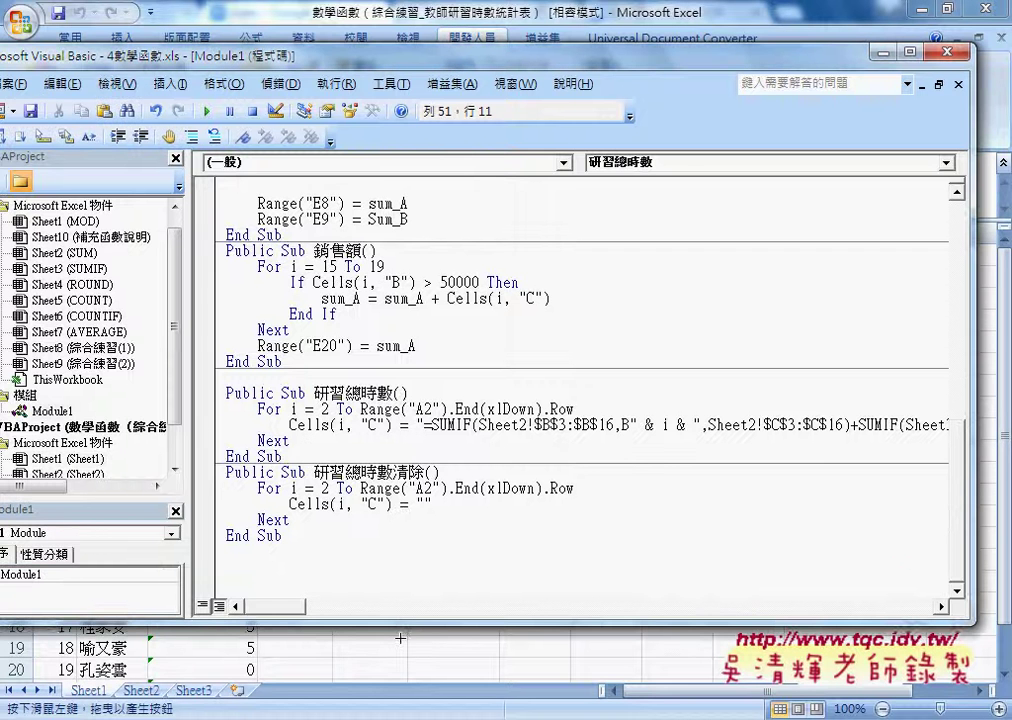
{"action": "left_click_drag", "start_coordinate": [255, 53], "coordinate": [407, 69]}
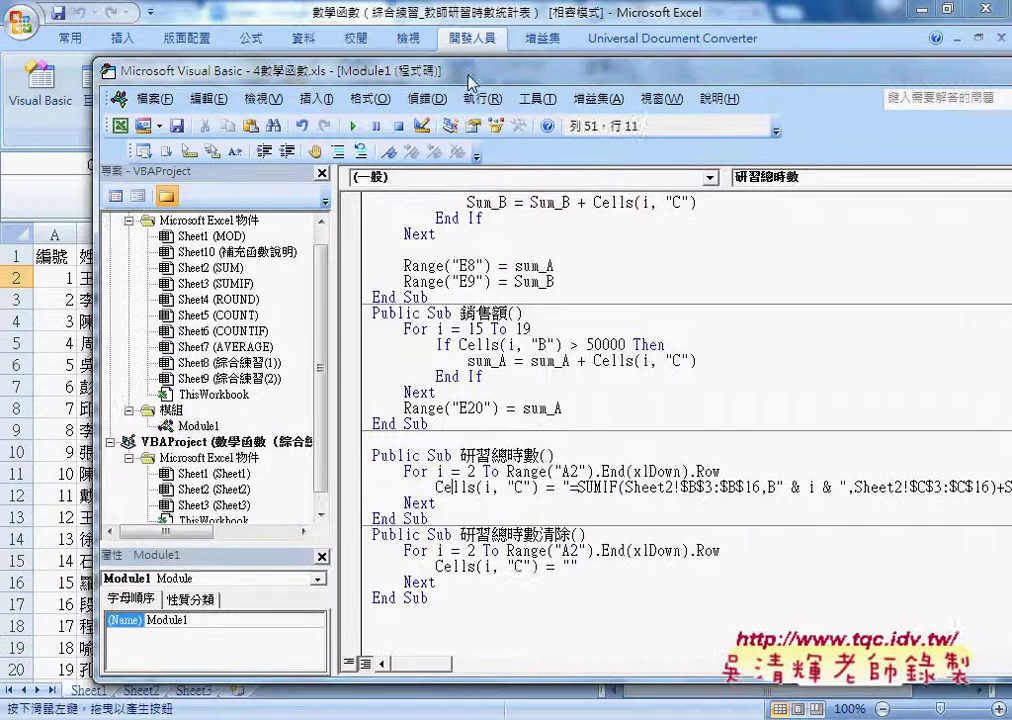
{"action": "scroll", "coordinate": [323, 255], "scroll_direction": "up", "scroll_amount": 1}
{"action": "left_click", "coordinate": [298, 221]}
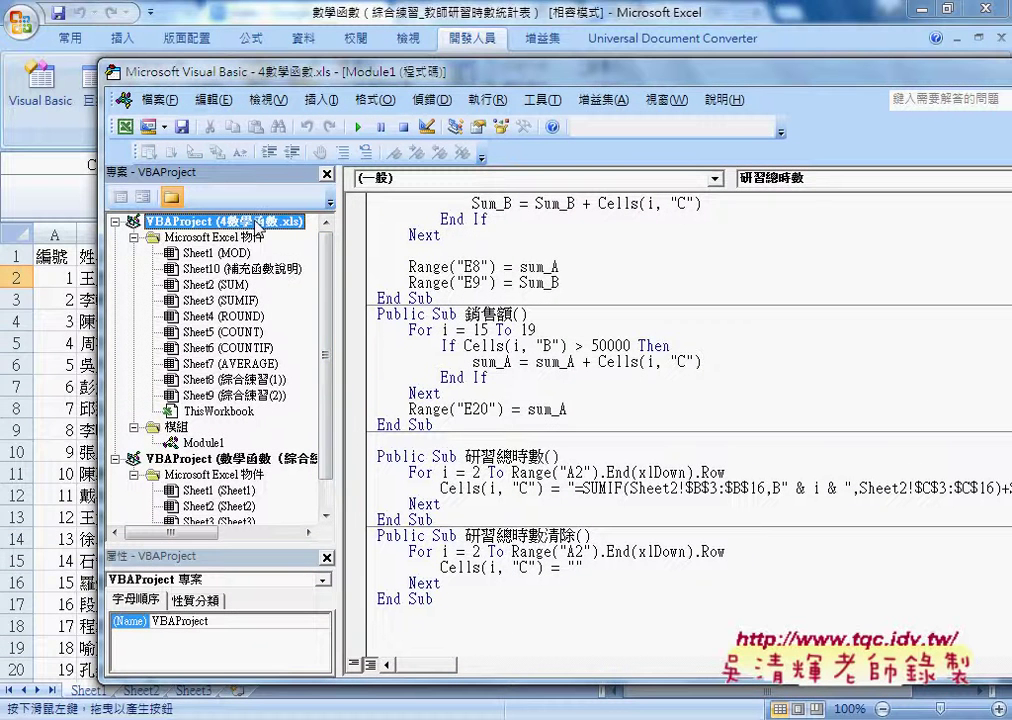
{"action": "scroll", "coordinate": [328, 277], "scroll_direction": "down", "scroll_amount": 1}
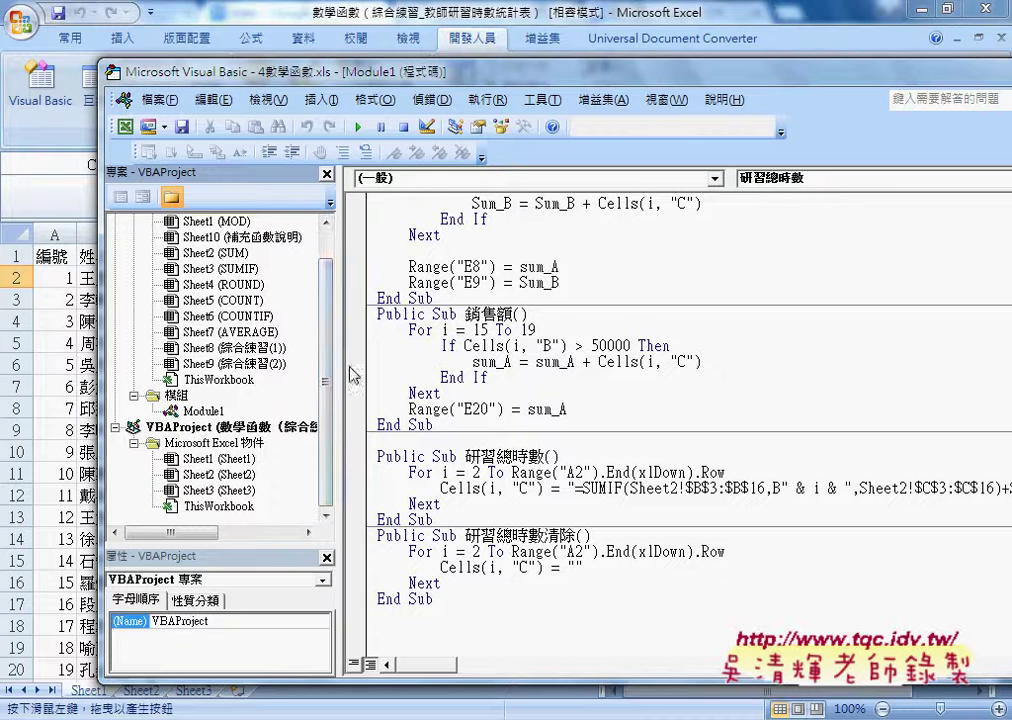
{"action": "left_click_drag", "start_coordinate": [343, 363], "coordinate": [452, 363]}
{"action": "left_click", "coordinate": [322, 430]}
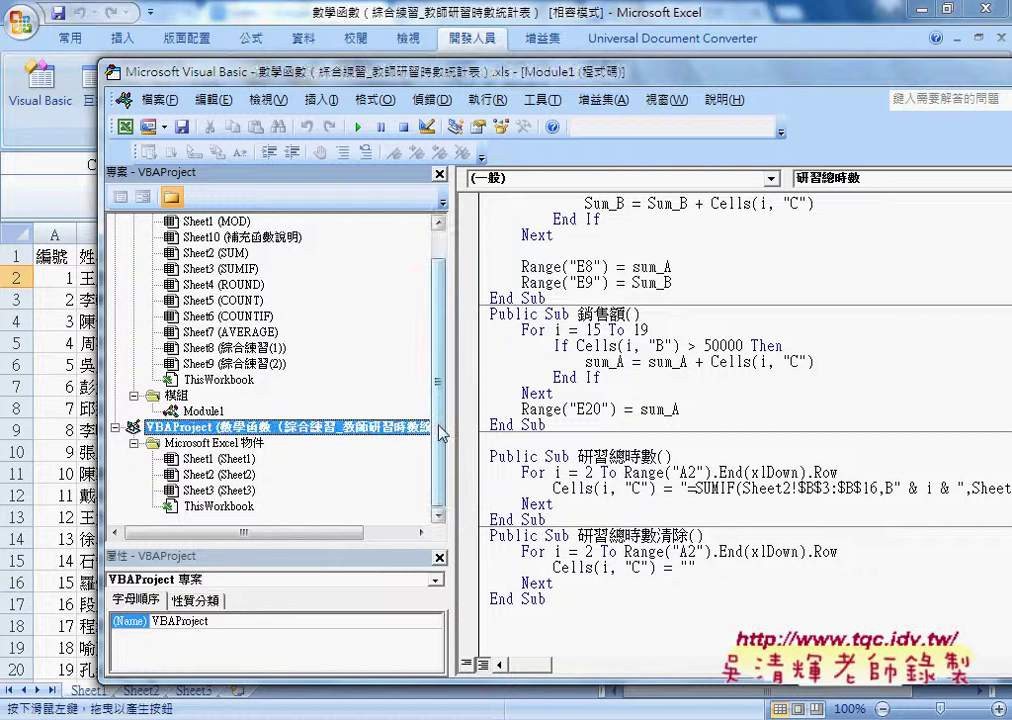
{"action": "left_click", "coordinate": [205, 411]}
{"action": "left_click", "coordinate": [491, 614]}
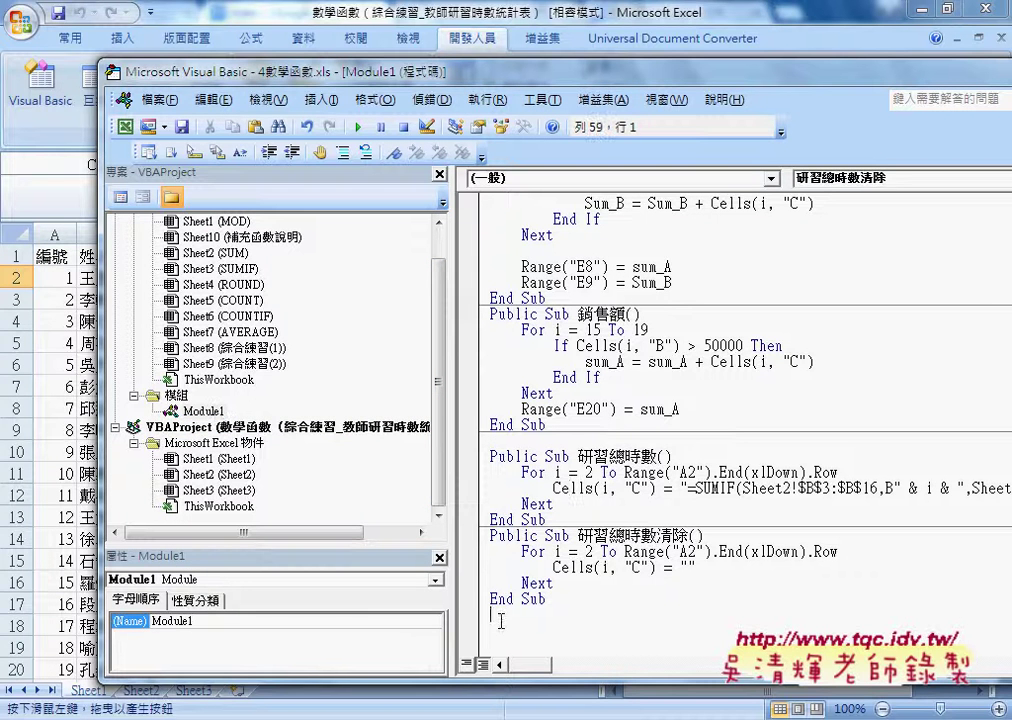
{"action": "scroll", "coordinate": [313, 407], "scroll_direction": "up", "scroll_amount": 2}
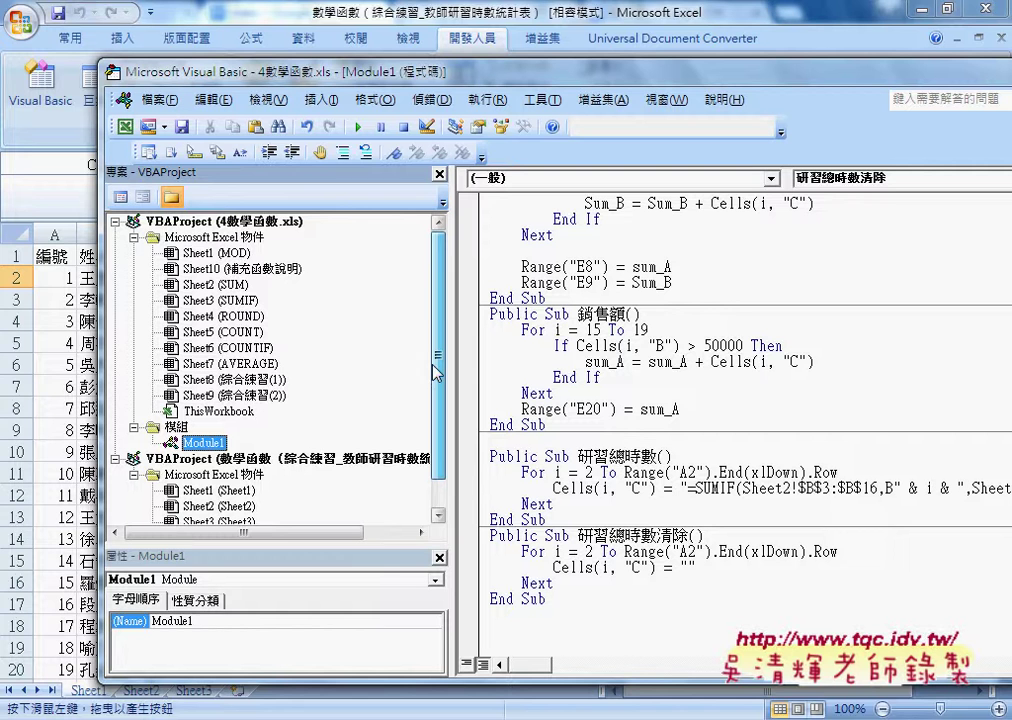
{"action": "left_click", "coordinate": [258, 222]}
{"action": "left_click", "coordinate": [270, 460]}
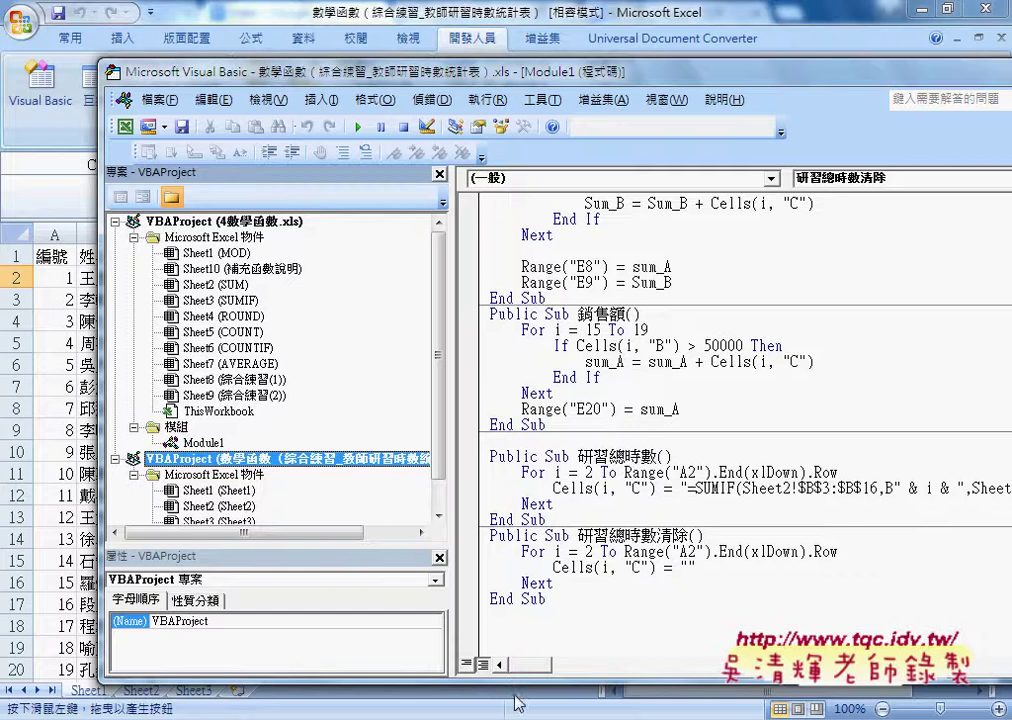
- Copy the 研習總時數 and 研習總時數清除 macros from the notes below Module1's last End Sub
{"action": "key", "text": "alt+Tab"}
{"action": "left_click", "coordinate": [270, 502]}
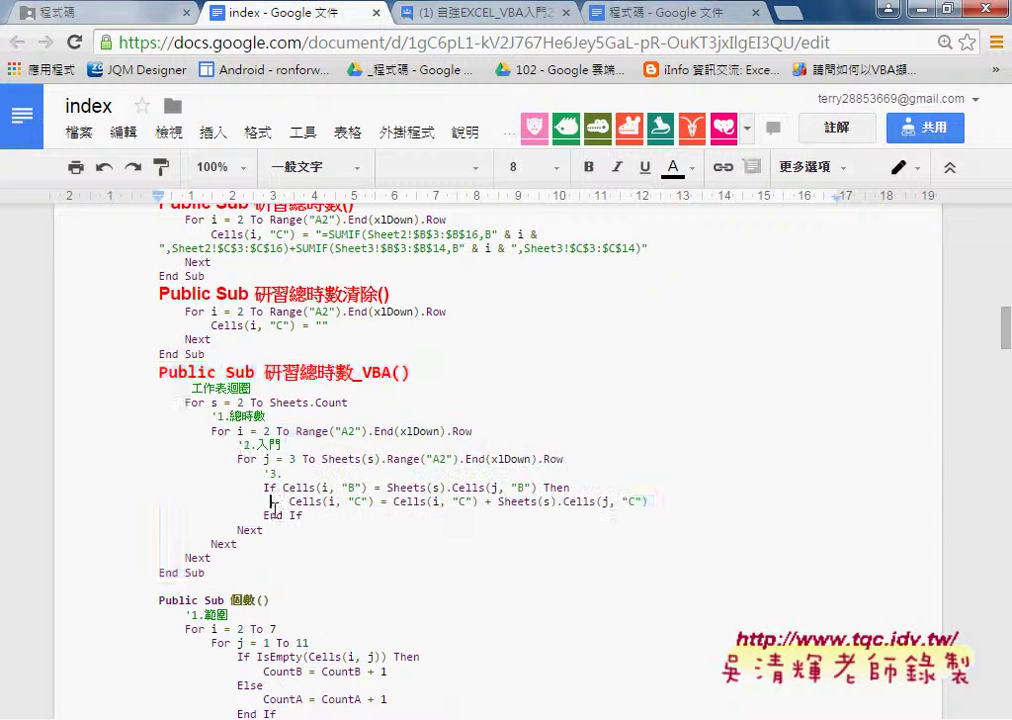
{"action": "scroll", "coordinate": [270, 502], "scroll_direction": "up", "scroll_amount": 1}
{"action": "left_click_drag", "start_coordinate": [230, 456], "coordinate": [141, 292]}
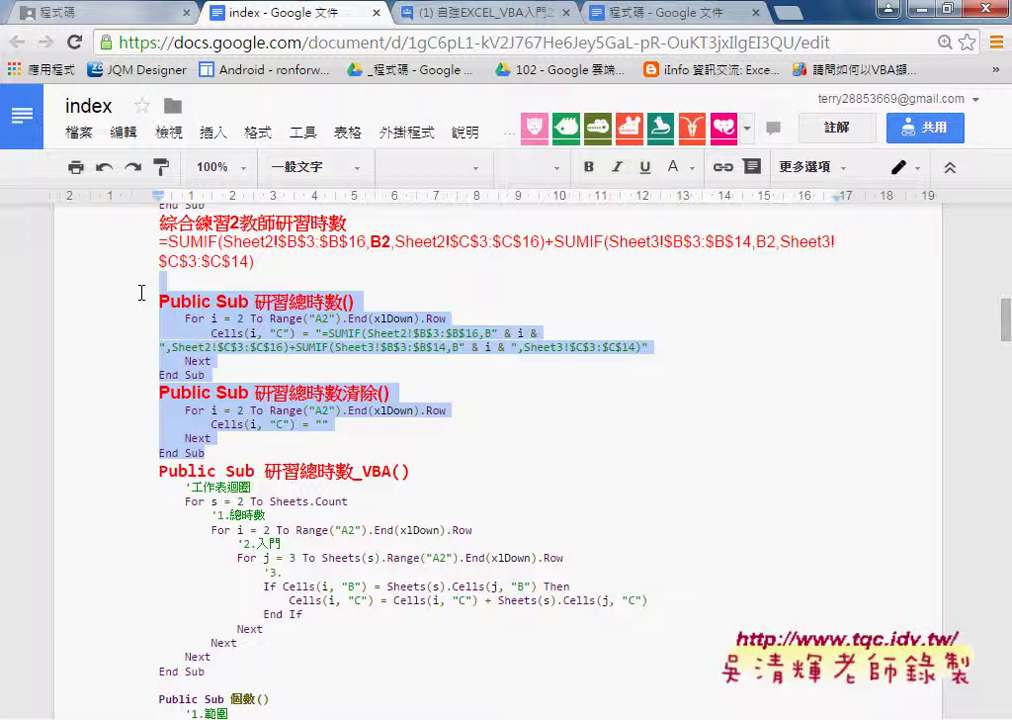
{"action": "key", "text": "ctrl+c"}
{"action": "key", "text": "alt+Tab"}
{"action": "key", "text": "ctrl+v"}
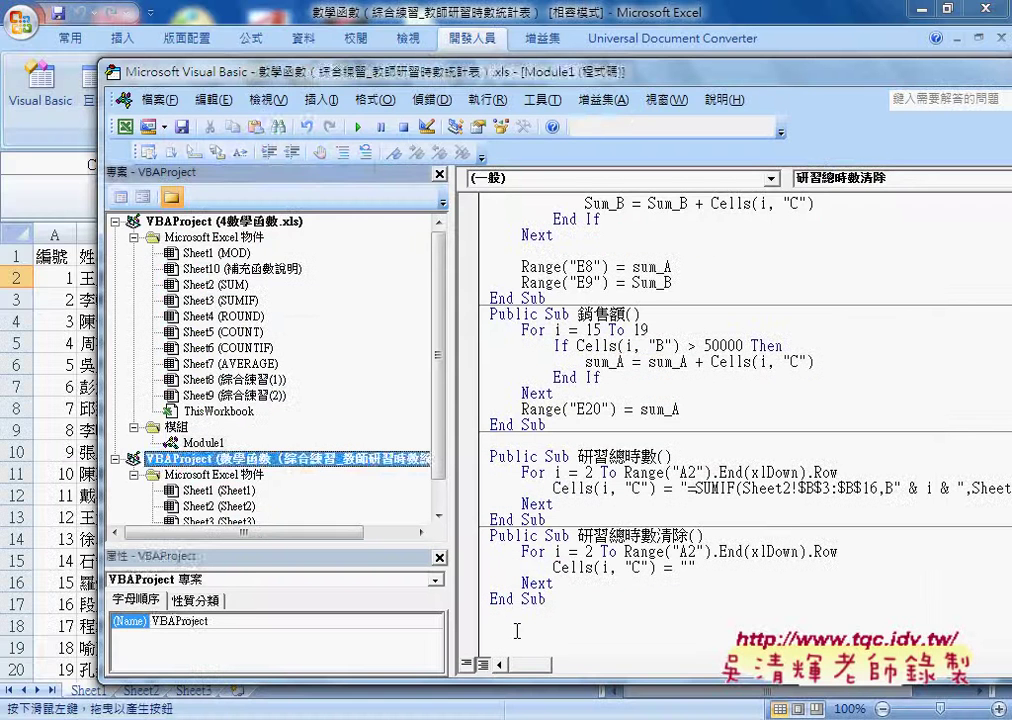
{"action": "left_click", "coordinate": [512, 627]}
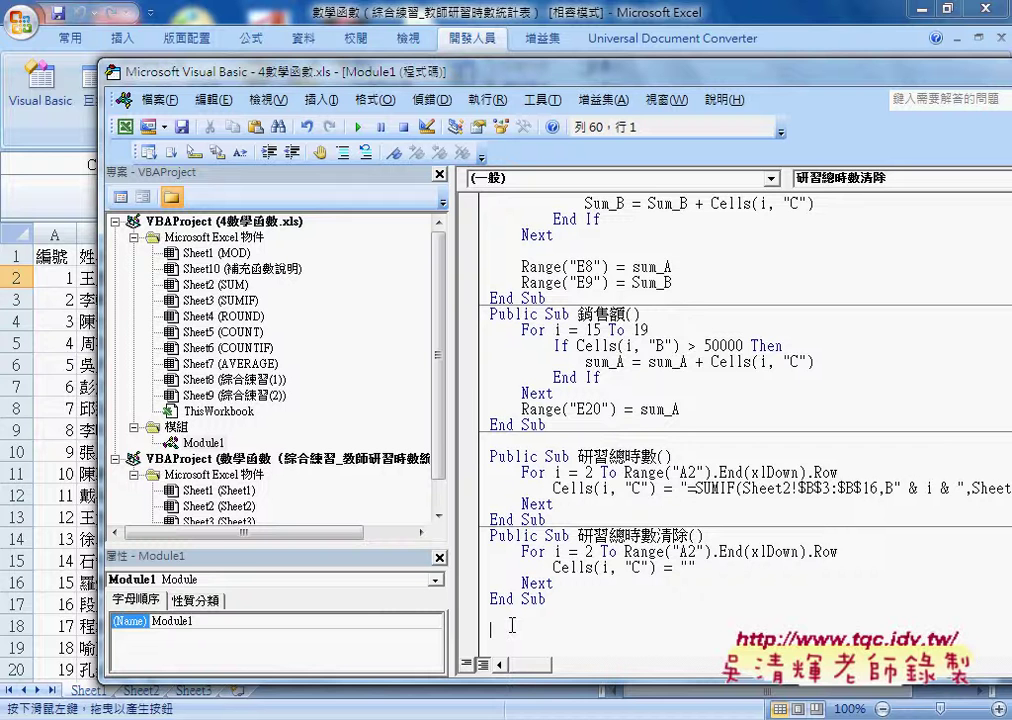
- Delete the duplicated macro blocks that caused the ambiguous-name compile error
{"action": "key", "text": "ctrl+v"}
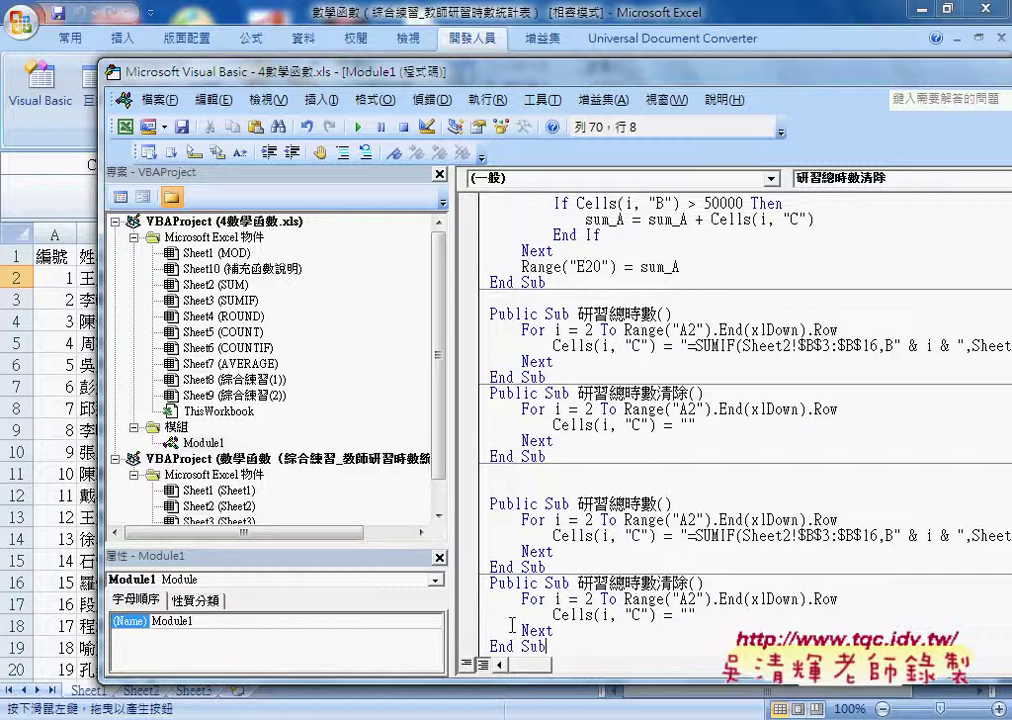
{"action": "mouse_move", "coordinate": [472, 76]}
{"action": "left_mouse_down"}
{"action": "mouse_move", "coordinate": [620, 90]}
{"action": "mouse_move", "coordinate": [672, 76]}
{"action": "left_mouse_up"}
{"action": "left_click", "coordinate": [808, 607]}
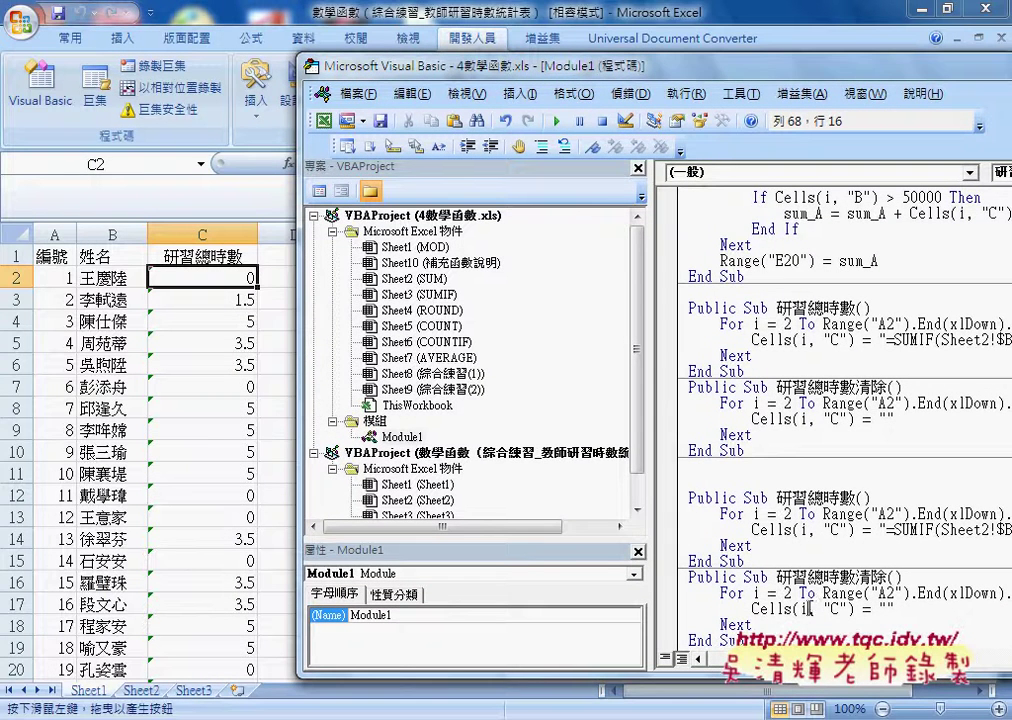
{"action": "left_click", "coordinate": [557, 121]}
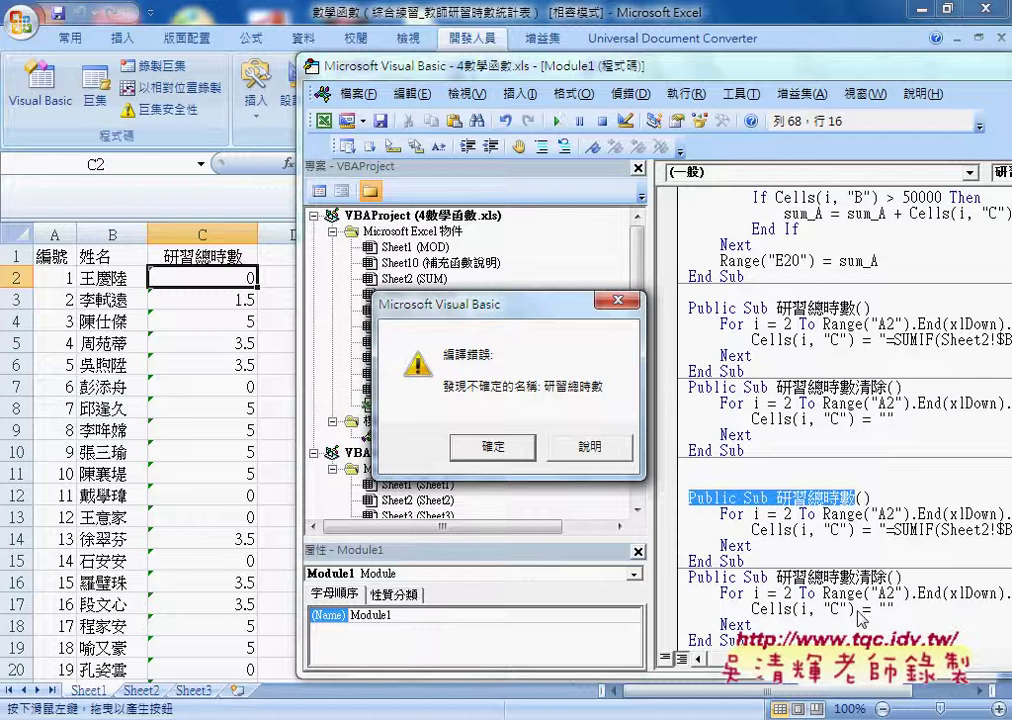
{"action": "left_click", "coordinate": [497, 449]}
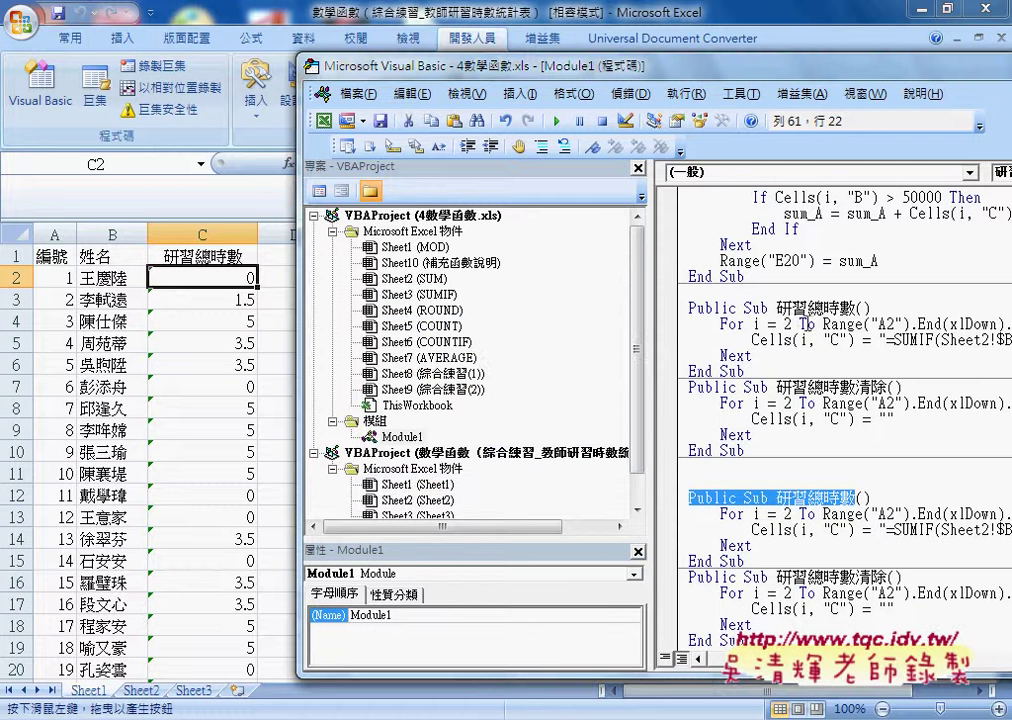
{"action": "left_click_drag", "start_coordinate": [778, 632], "coordinate": [665, 497]}
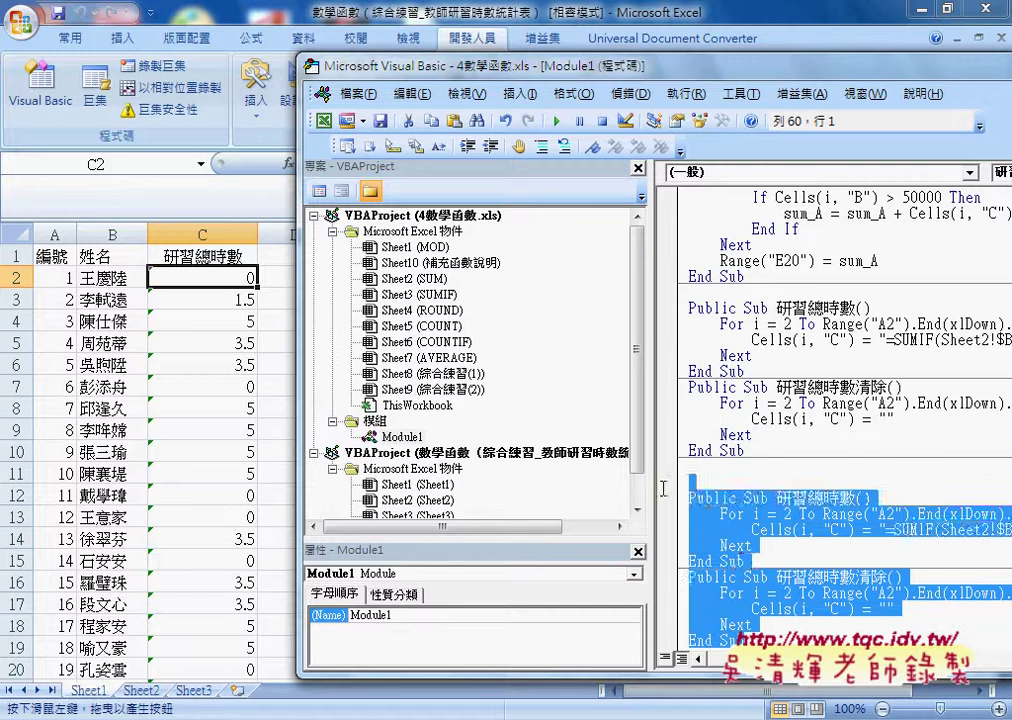
{"action": "key", "text": "Delete"}
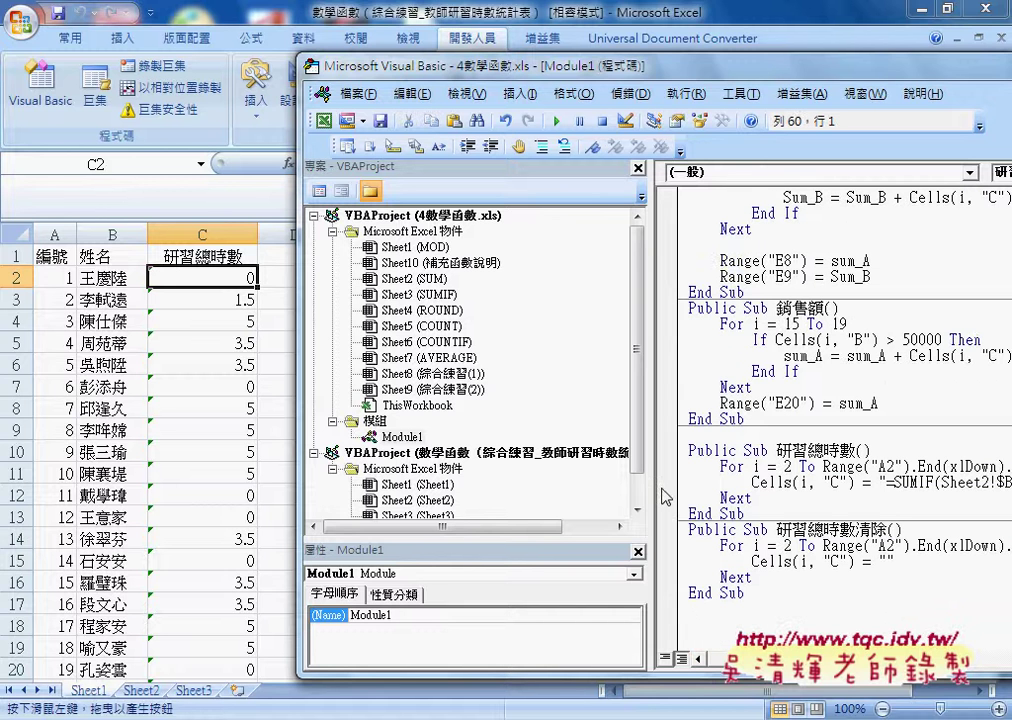
- Run 研習總時數清除 from inside its code to clear column C
{"action": "key", "text": "Up"}
{"action": "key", "text": "Up"}
{"action": "key", "text": "Up"}
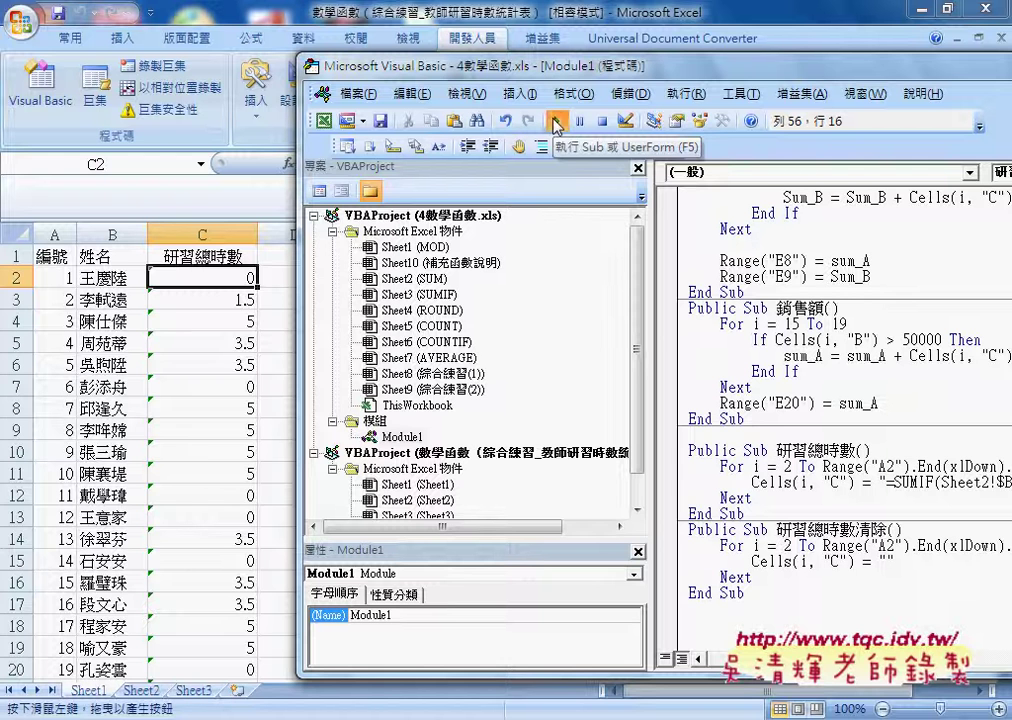
{"action": "left_click", "coordinate": [557, 125]}
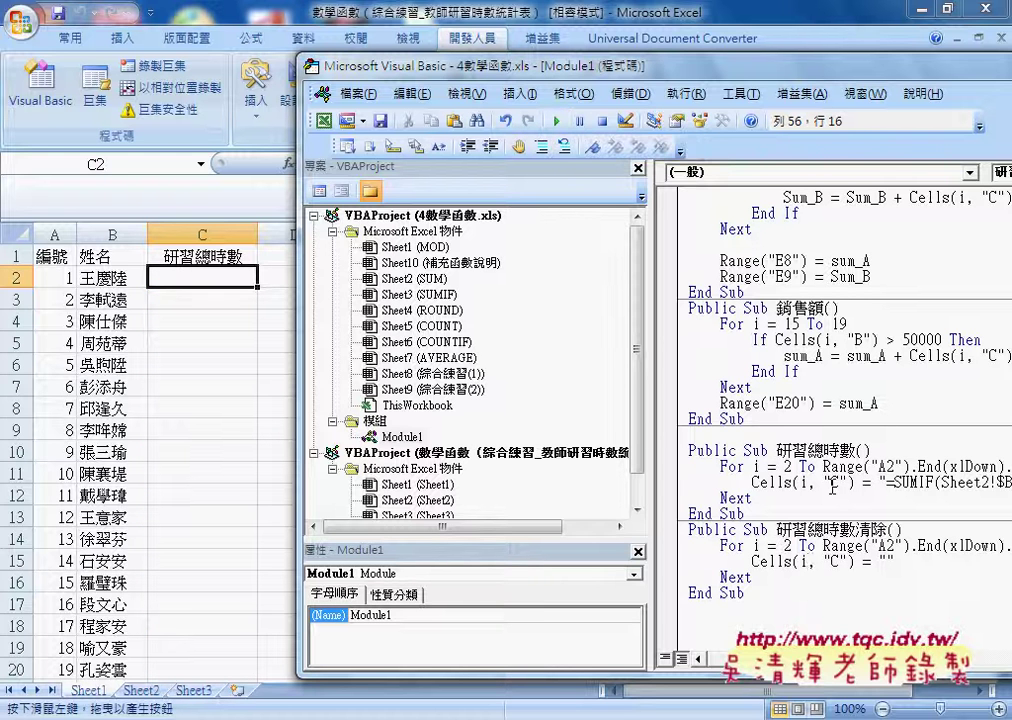
{"action": "key", "text": "Up"}
{"action": "key", "text": "Up"}
{"action": "key", "text": "Up"}
- Run the 研習總時數 macro to refill column C with 0, 1.5, 3.5 and 5, then select Module1
{"action": "left_click", "coordinate": [559, 121]}
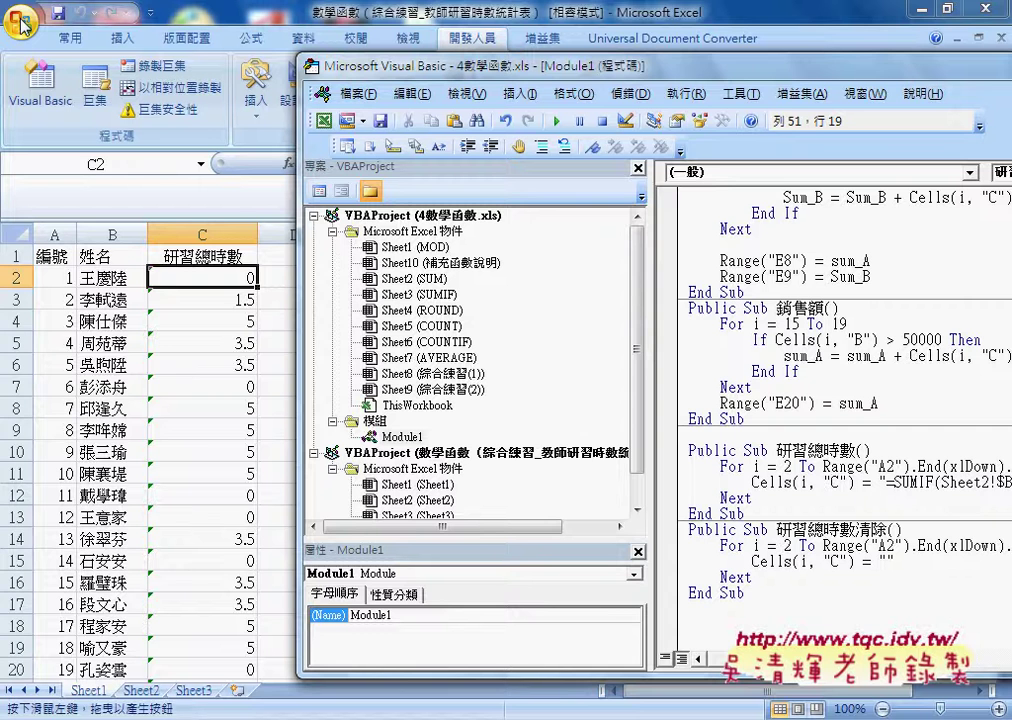
{"action": "left_click", "coordinate": [401, 437]}
{"action": "scroll", "coordinate": [390, 480], "scroll_direction": "down", "scroll_amount": 1}
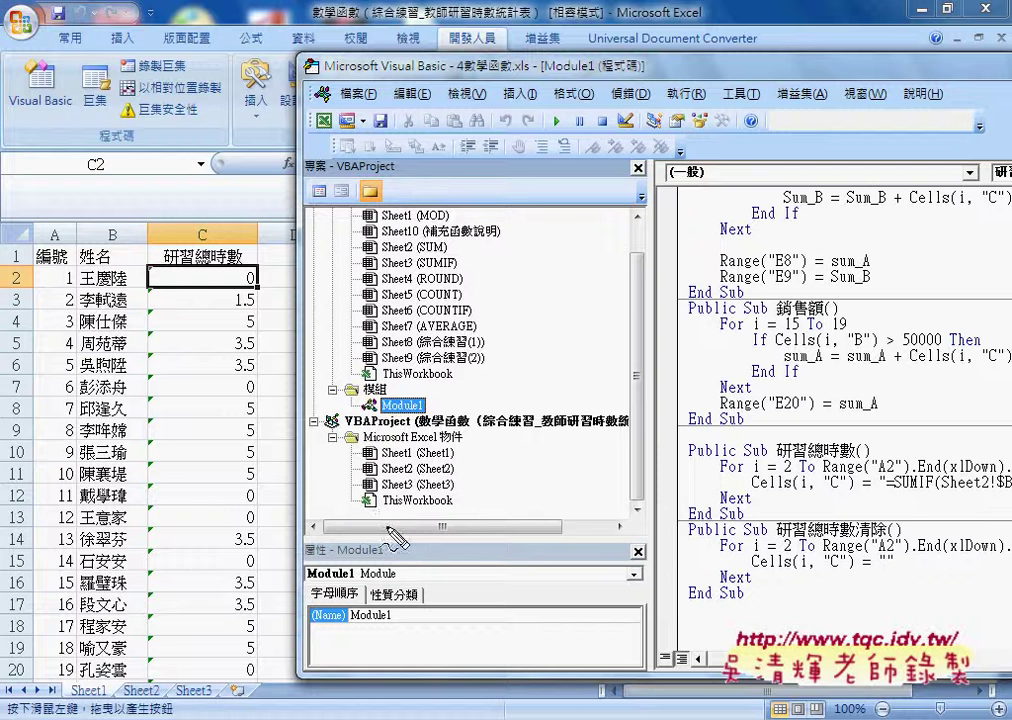
{"action": "left_click_drag", "start_coordinate": [398, 512], "coordinate": [425, 520]}
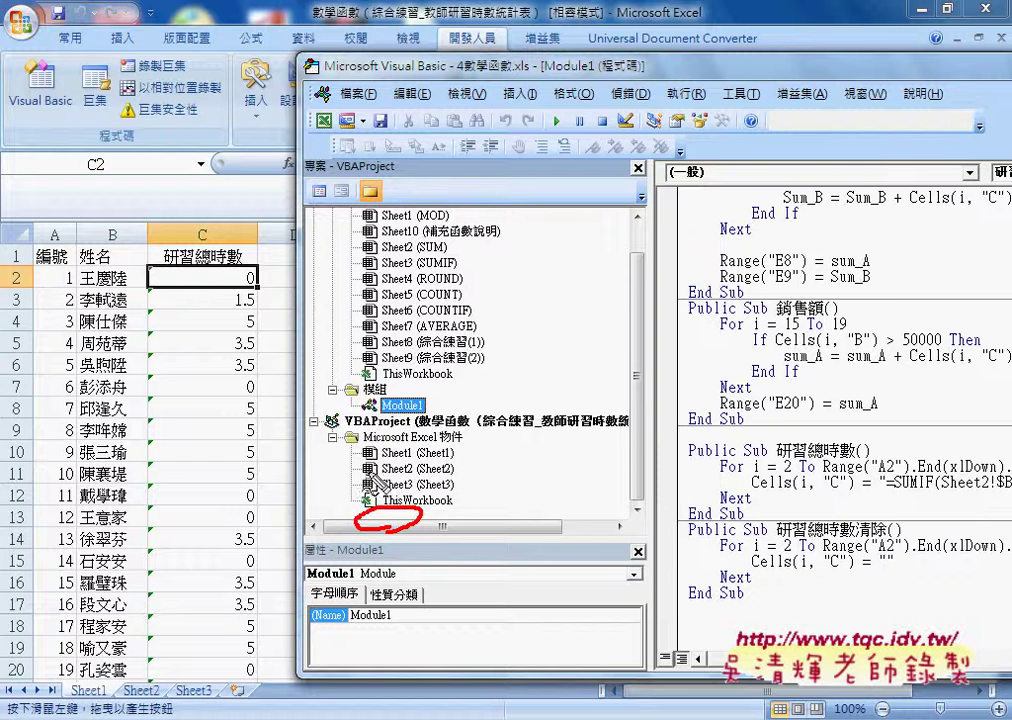
{"action": "mouse_move", "coordinate": [425, 414]}
{"action": "left_mouse_down"}
{"action": "mouse_move", "coordinate": [402, 421]}
{"action": "mouse_move", "coordinate": [414, 424]}
{"action": "left_mouse_up"}
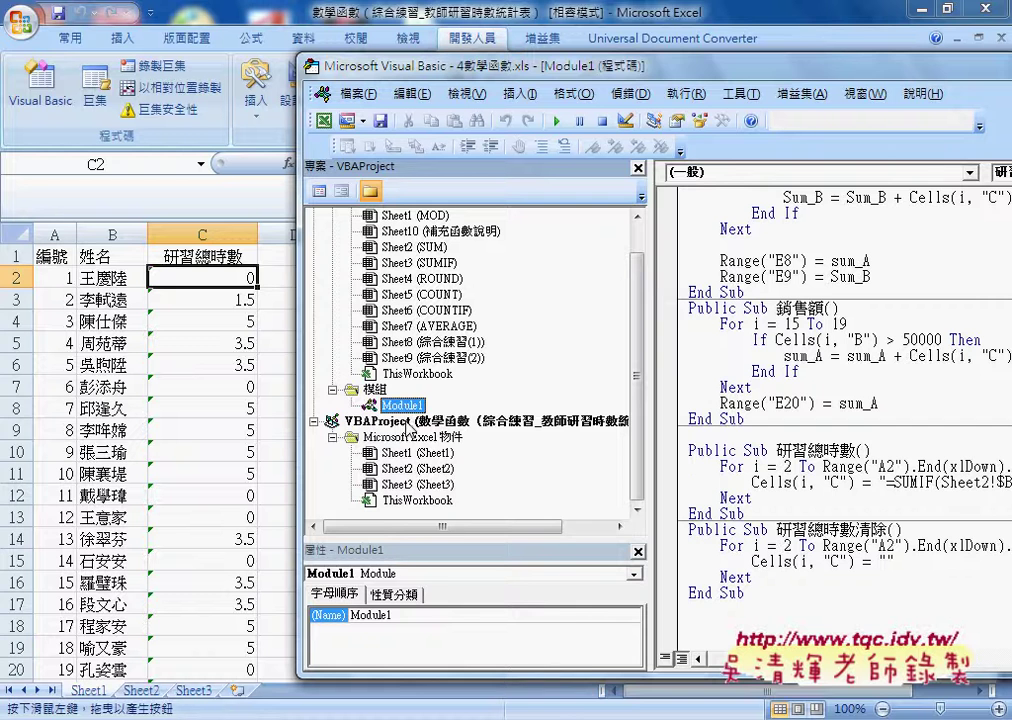
- Insert a new module into the teacher-hours workbook's VBA project
{"action": "right_click", "coordinate": [408, 423]}
{"action": "mouse_move", "coordinate": [478, 505]}
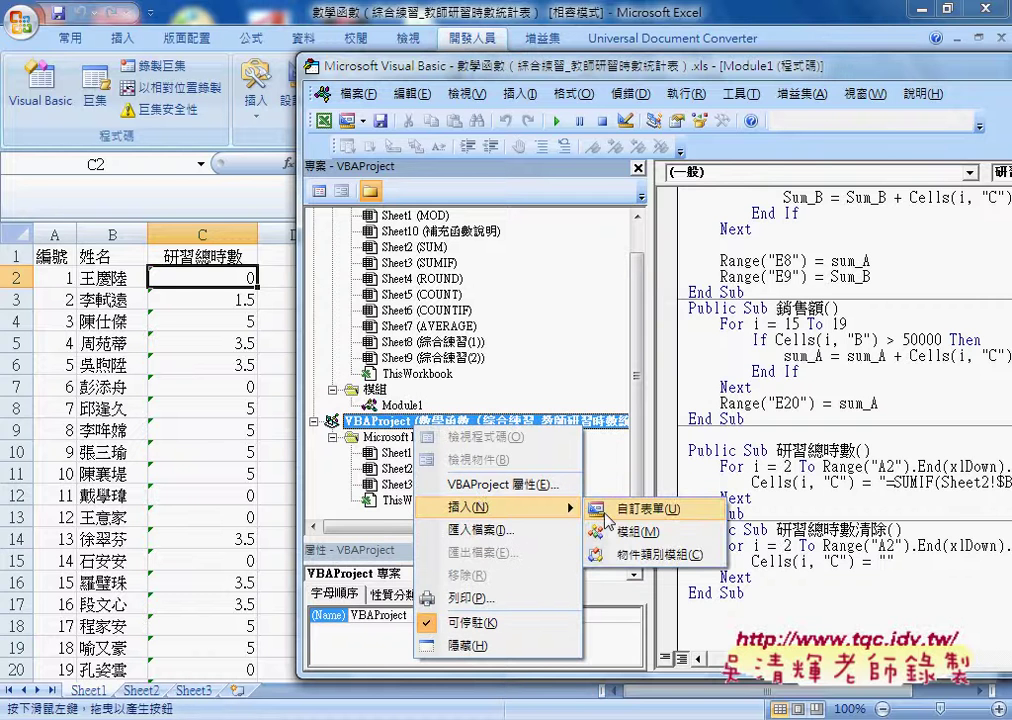
{"action": "left_click", "coordinate": [625, 535]}
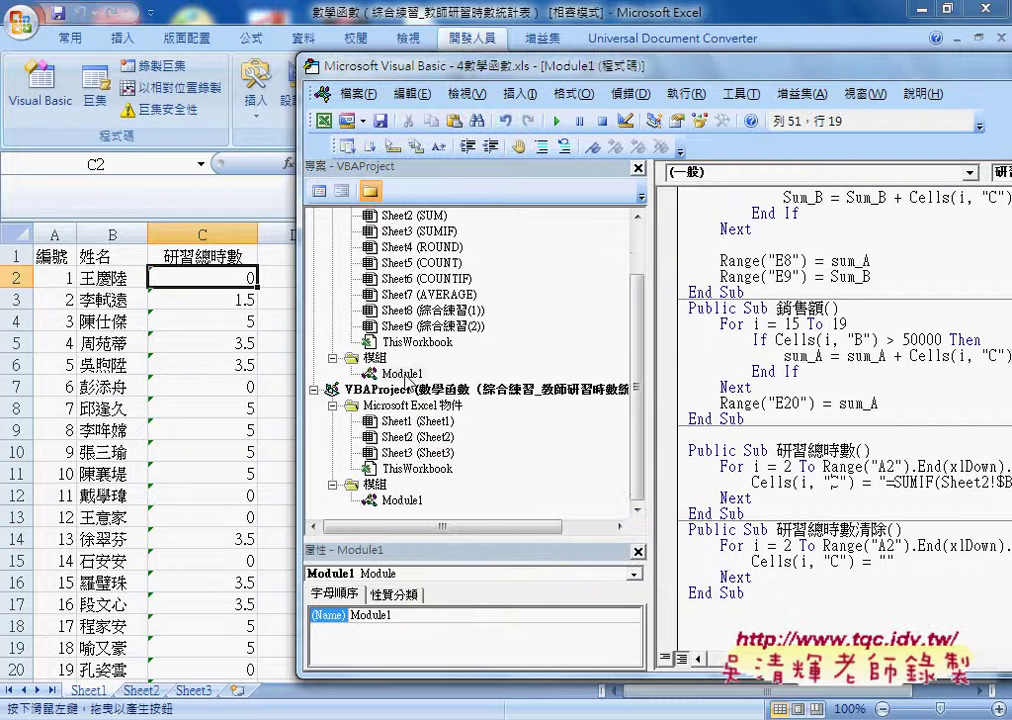
- Cut the 研習總時數 and 研習總時數清除 subs from the old Module1 and paste them into the new module
{"action": "left_click_drag", "start_coordinate": [748, 592], "coordinate": [688, 450]}
{"action": "key", "text": "ctrl+c"}
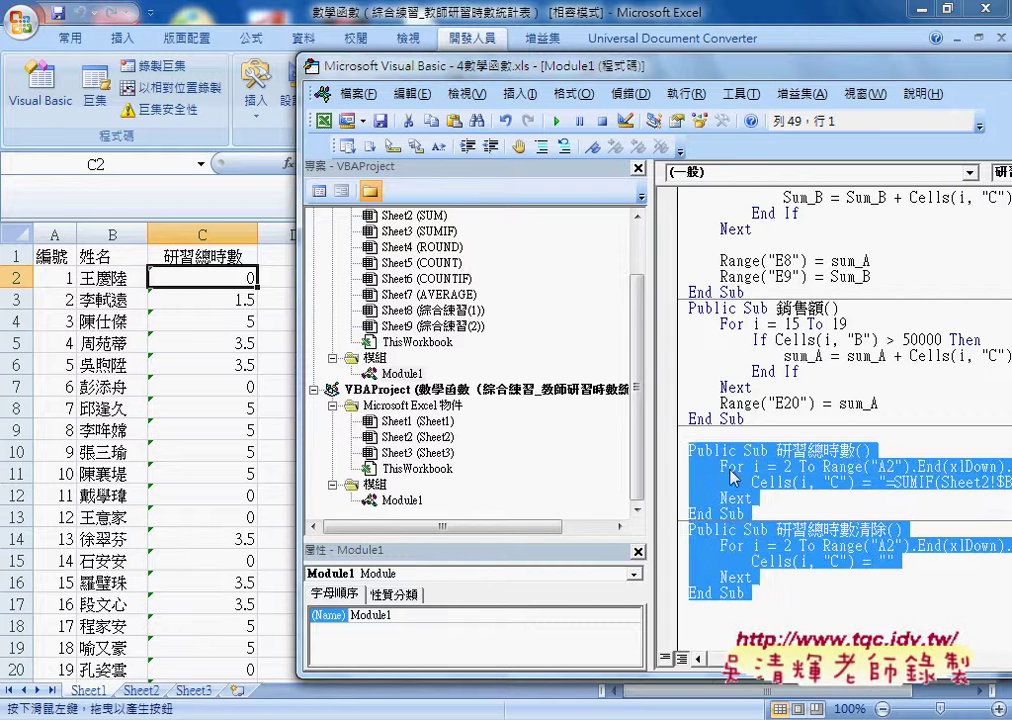
{"action": "right_click", "coordinate": [732, 466]}
{"action": "left_click", "coordinate": [783, 149]}
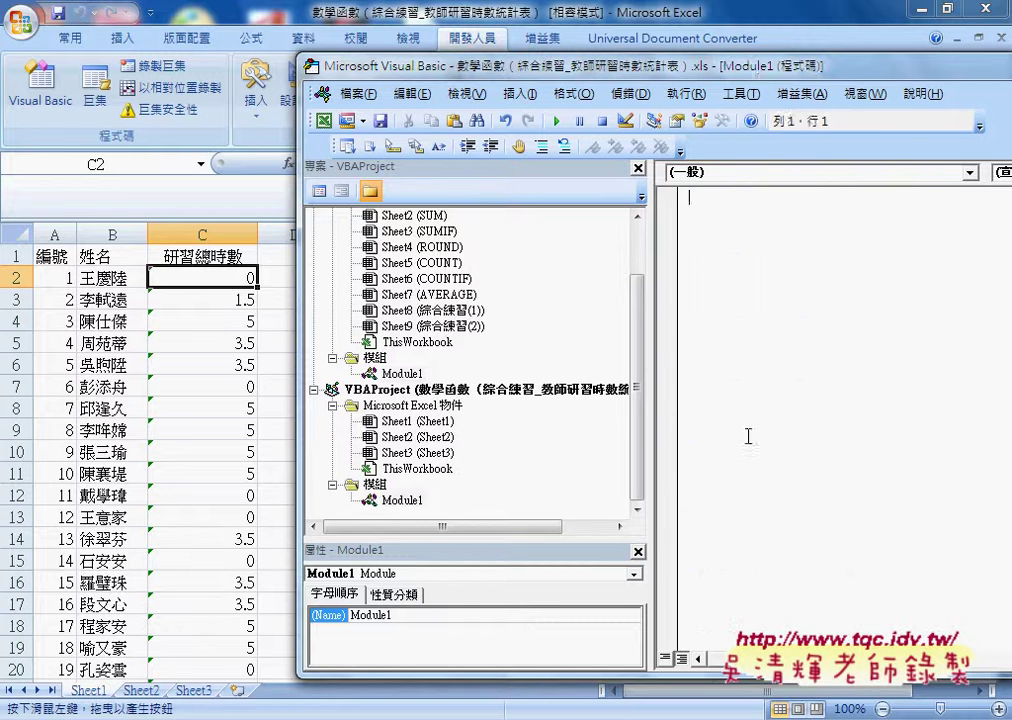
{"action": "right_click", "coordinate": [766, 420]}
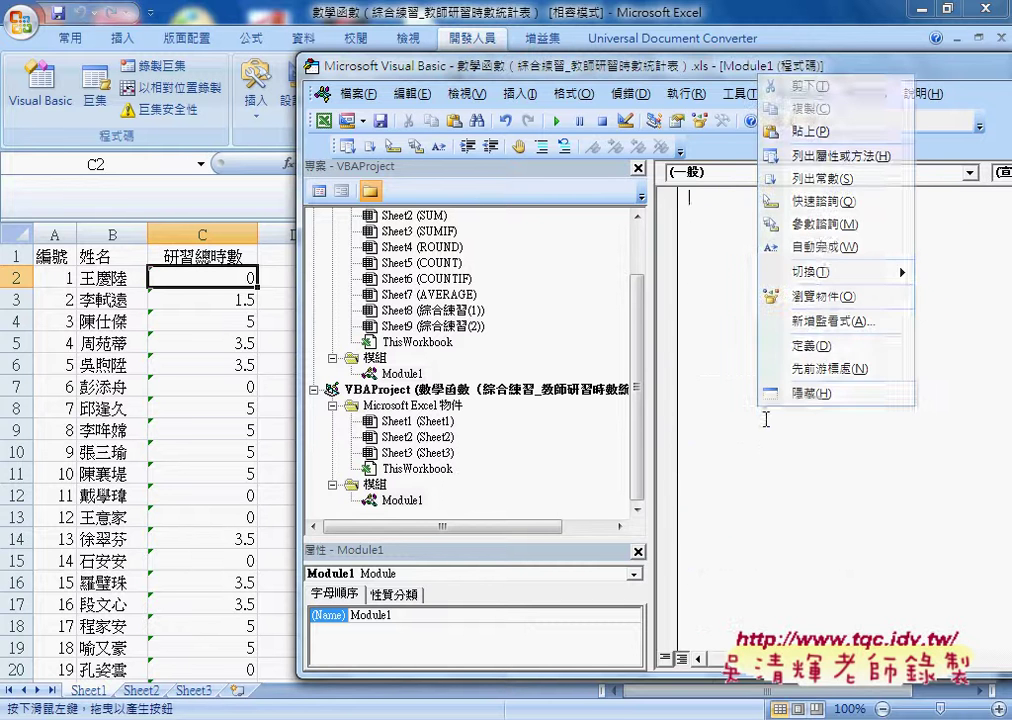
{"action": "left_click", "coordinate": [800, 131]}
{"action": "mouse_move", "coordinate": [637, 390]}
{"action": "left_mouse_down"}
{"action": "mouse_move", "coordinate": [637, 322]}
{"action": "mouse_move", "coordinate": [637, 390]}
{"action": "left_mouse_up"}
{"action": "left_click", "coordinate": [402, 373]}
{"action": "left_click", "coordinate": [402, 500]}
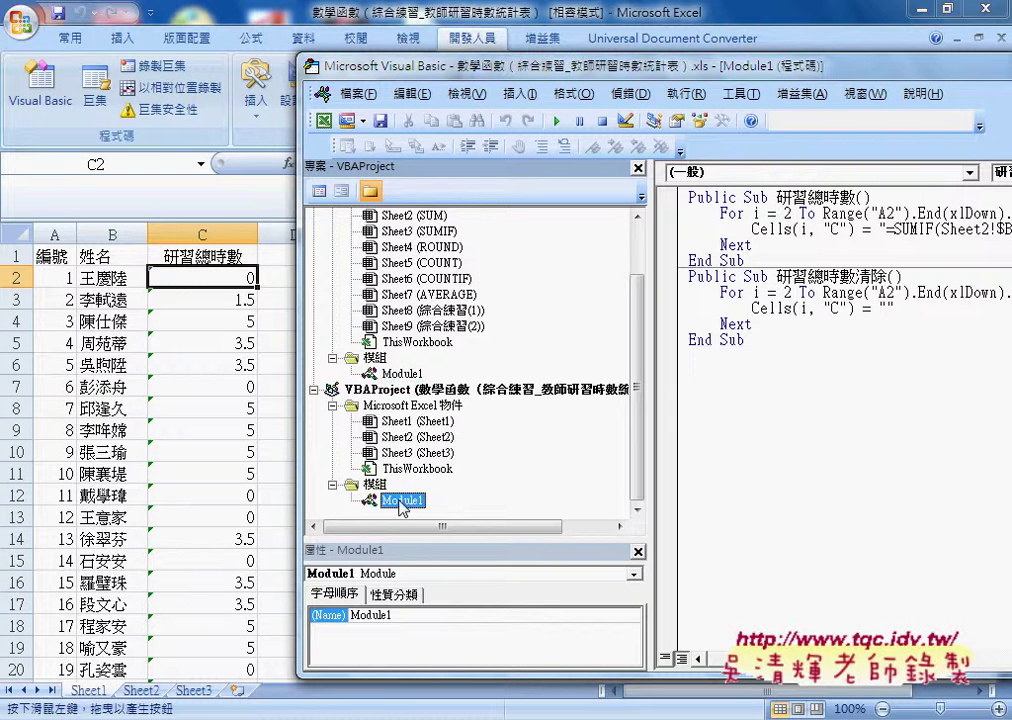
{"action": "left_click", "coordinate": [436, 390]}
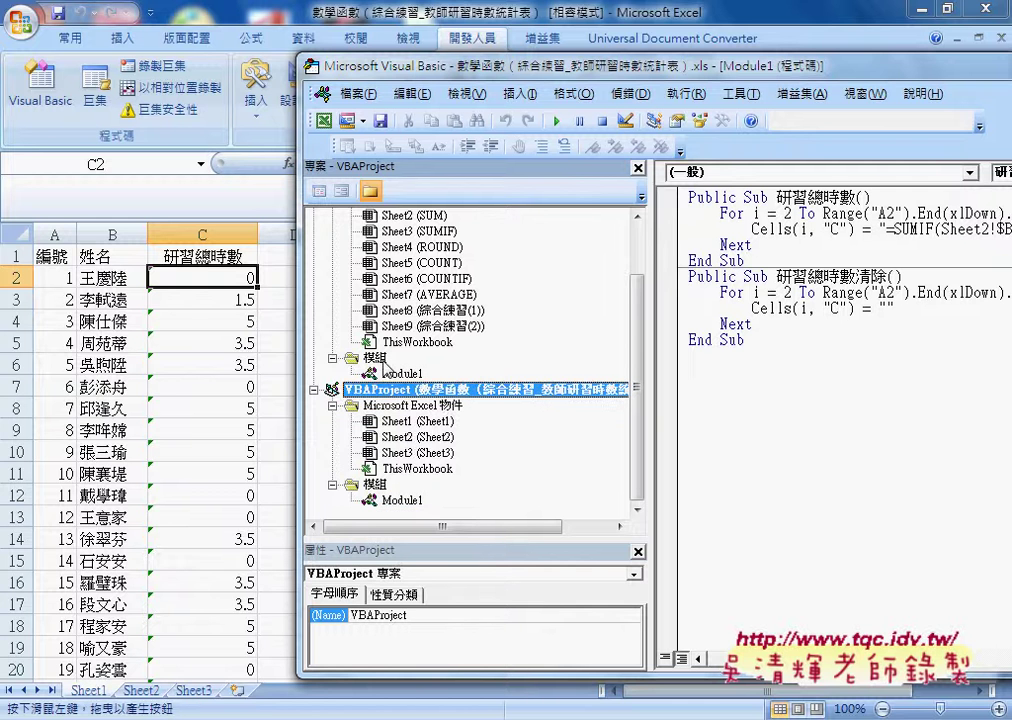
{"action": "mouse_move", "coordinate": [535, 75]}
{"action": "left_mouse_down"}
{"action": "mouse_move", "coordinate": [345, 68]}
{"action": "mouse_move", "coordinate": [259, 92]}
{"action": "left_mouse_up"}
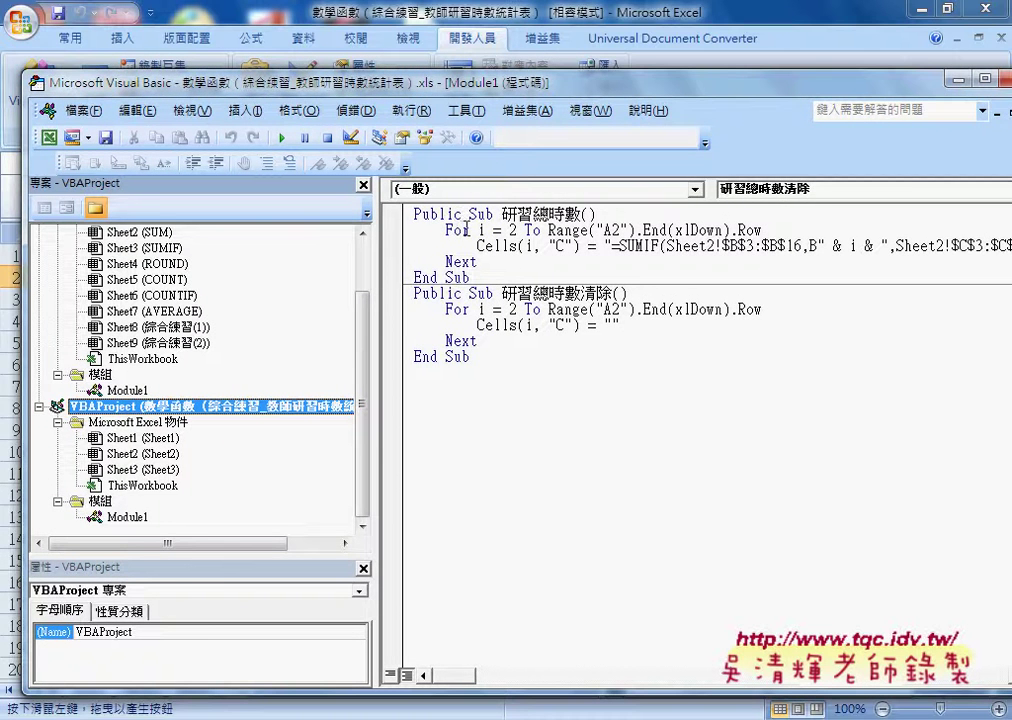
- Delete the old SUMIF text from the macro's Cells(i, "C") line, leaving empty quotes
{"action": "left_click_drag", "start_coordinate": [474, 88], "coordinate": [588, 90]}
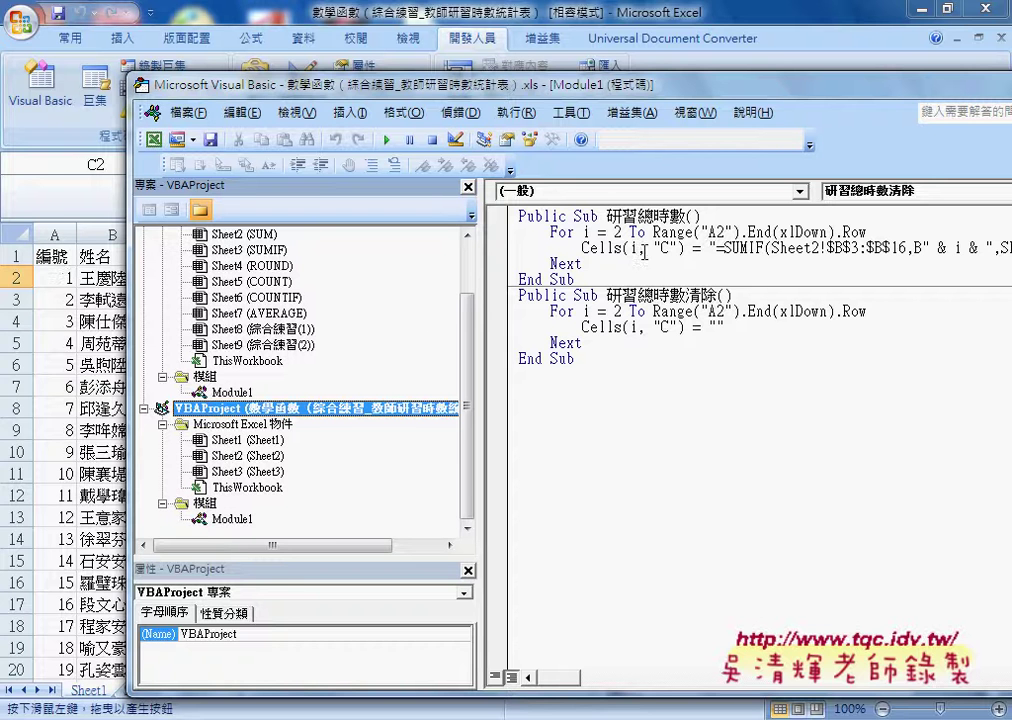
{"action": "left_click_drag", "start_coordinate": [505, 78], "coordinate": [690, 93]}
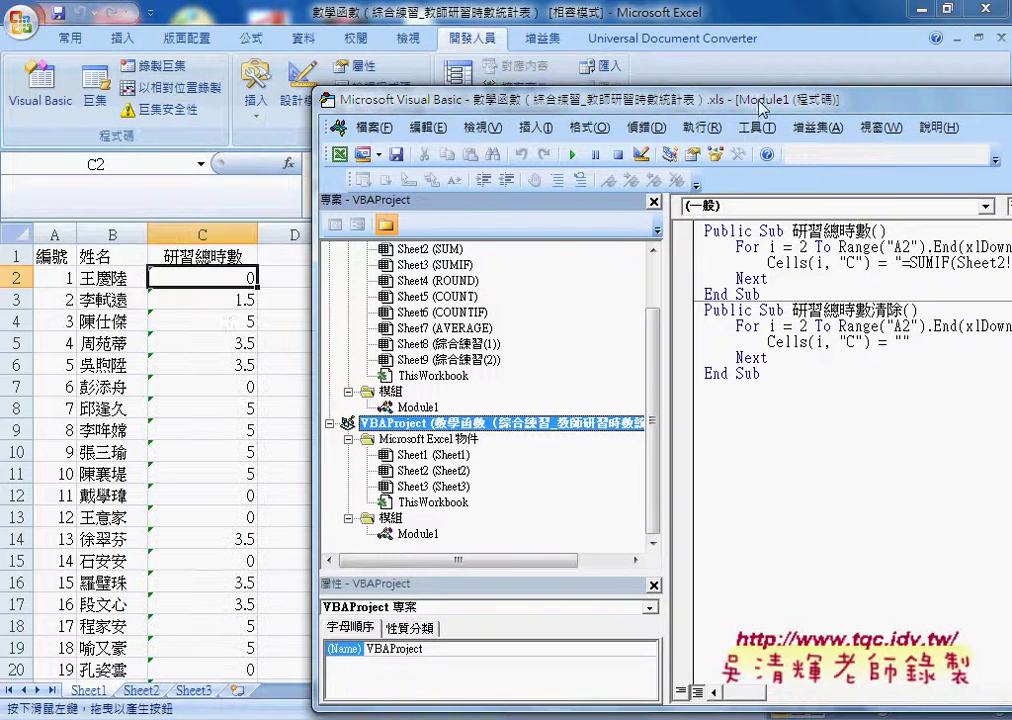
{"action": "left_click_drag", "start_coordinate": [414, 98], "coordinate": [29, 74]}
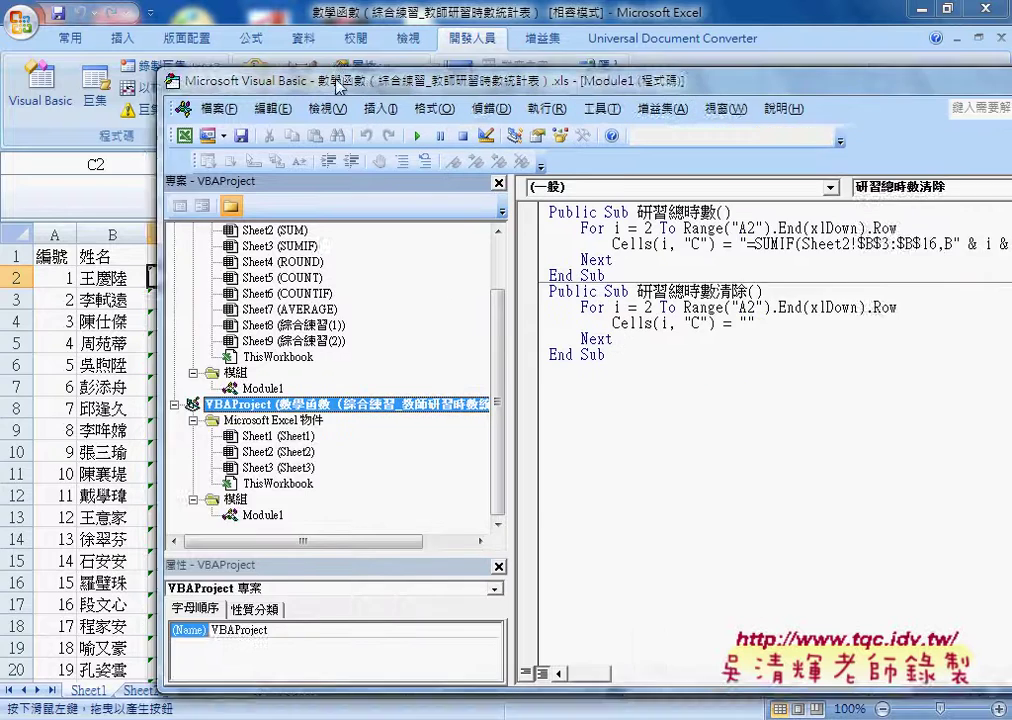
{"action": "mouse_move", "coordinate": [517, 237]}
{"action": "left_mouse_down"}
{"action": "mouse_move", "coordinate": [383, 254]}
{"action": "mouse_move", "coordinate": [916, 240]}
{"action": "left_mouse_up"}
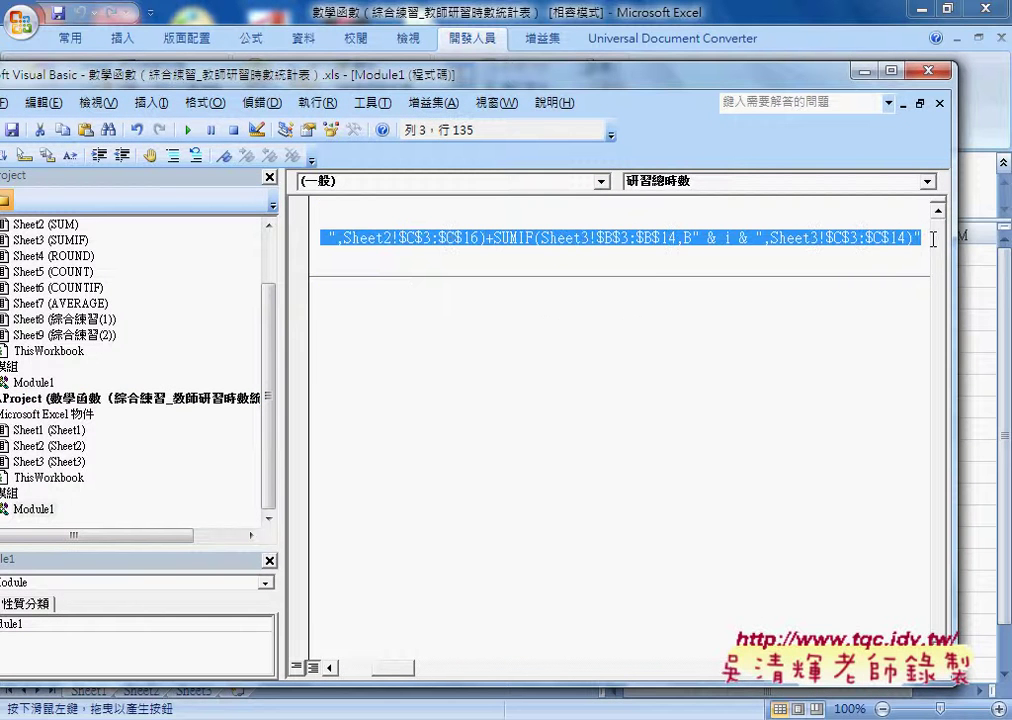
{"action": "key", "text": "Delete"}
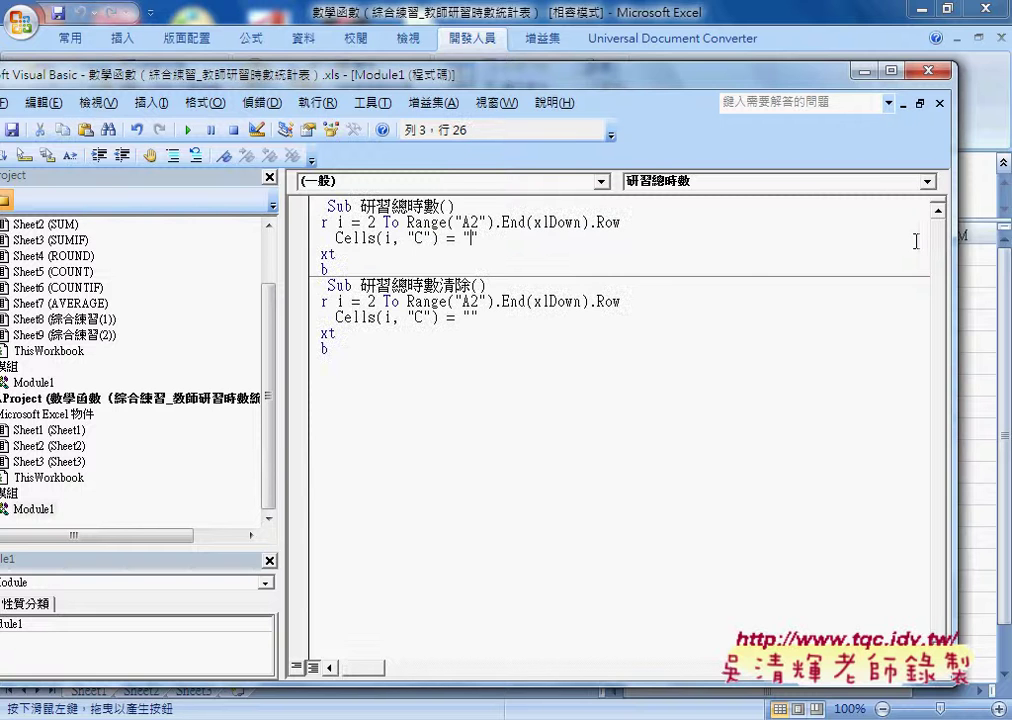
{"action": "left_click_drag", "start_coordinate": [481, 238], "coordinate": [463, 238]}
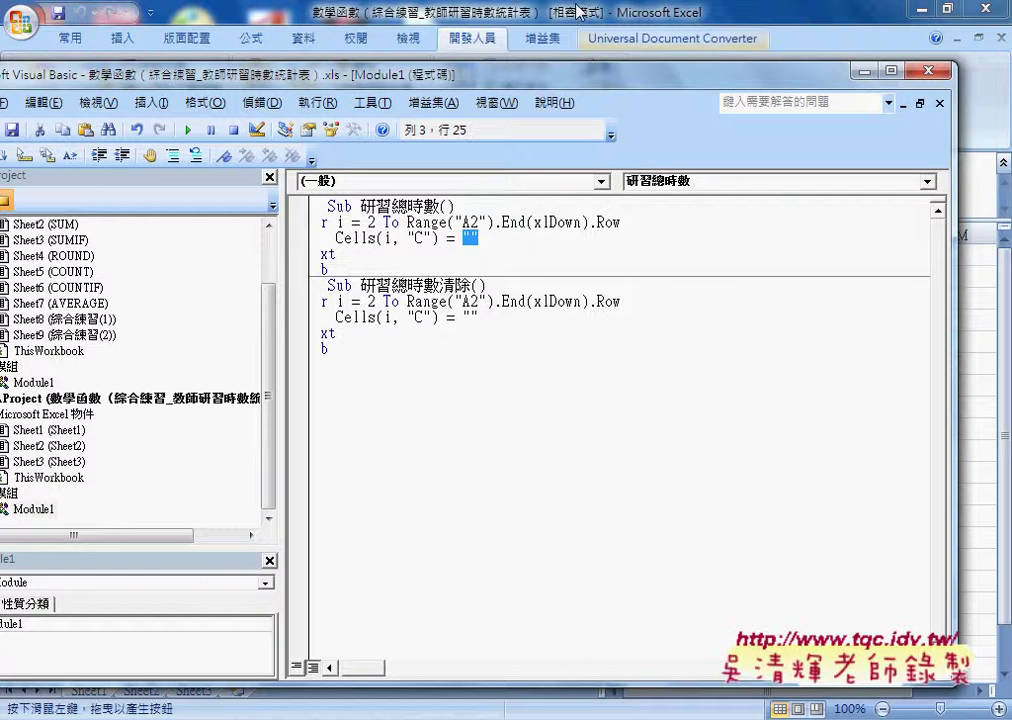
- Copy C2's SUMIF formula from the formula bar and put the caret between the macro's empty quotes
{"action": "left_click", "coordinate": [575, 8]}
{"action": "left_click_drag", "start_coordinate": [365, 188], "coordinate": [303, 168]}
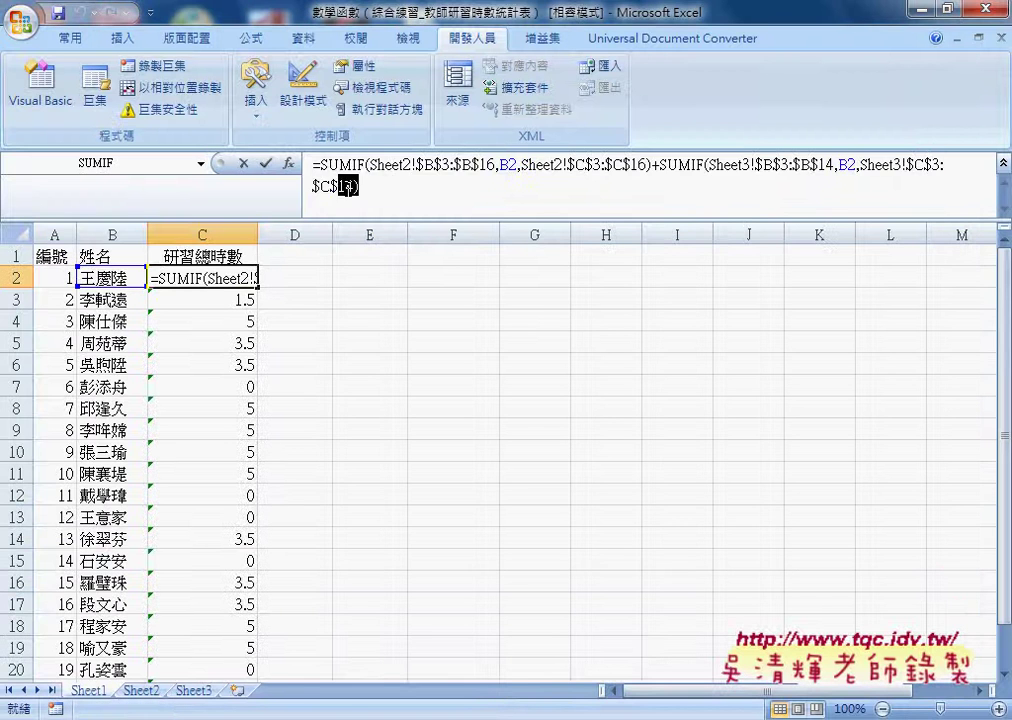
{"action": "right_click", "coordinate": [394, 169]}
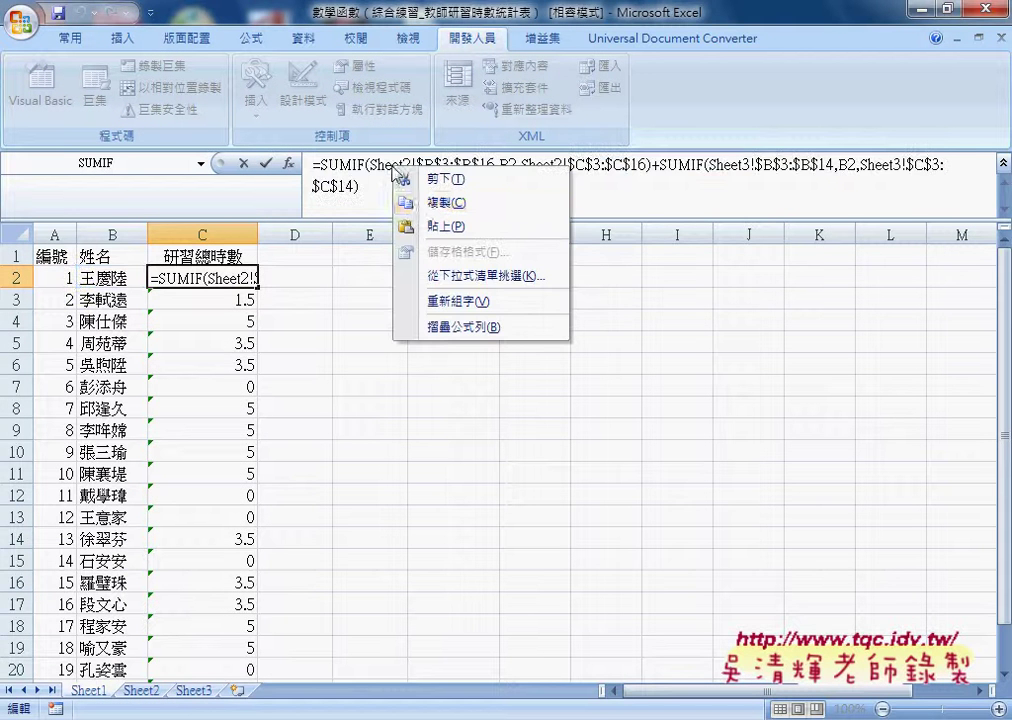
{"action": "left_click", "coordinate": [430, 203]}
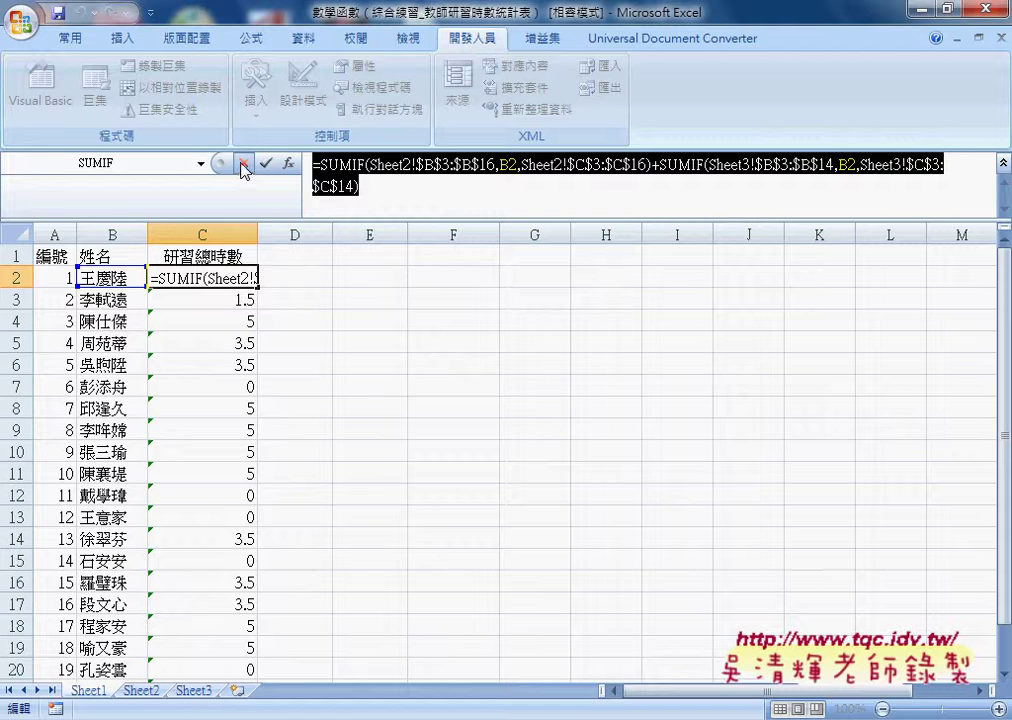
{"action": "left_click", "coordinate": [241, 163]}
{"action": "mouse_move", "coordinate": [578, 718]}
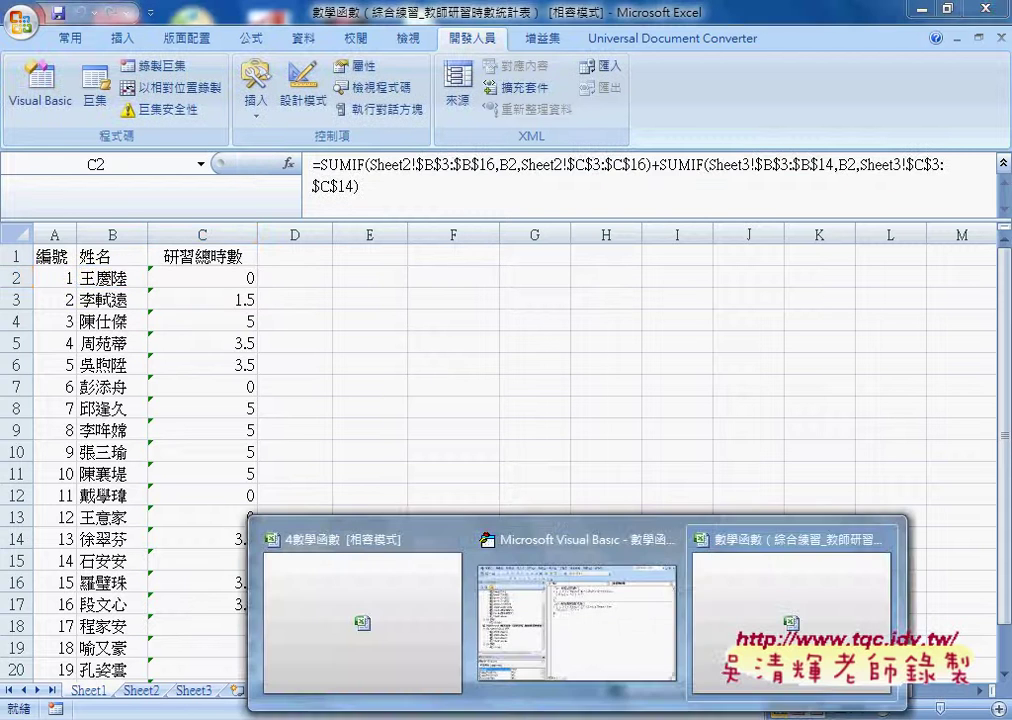
{"action": "left_click", "coordinate": [601, 652]}
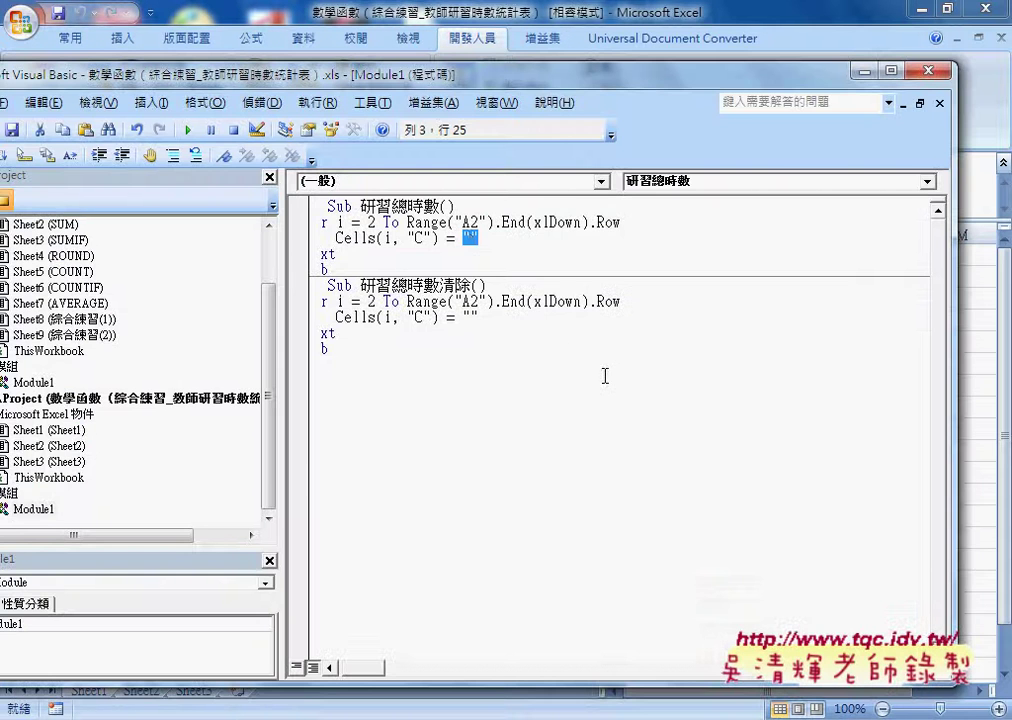
{"action": "left_click", "coordinate": [473, 241]}
- Copy C2's formula again and paste it between the quotes of the Cells(i, "C") line
{"action": "left_click", "coordinate": [451, 18]}
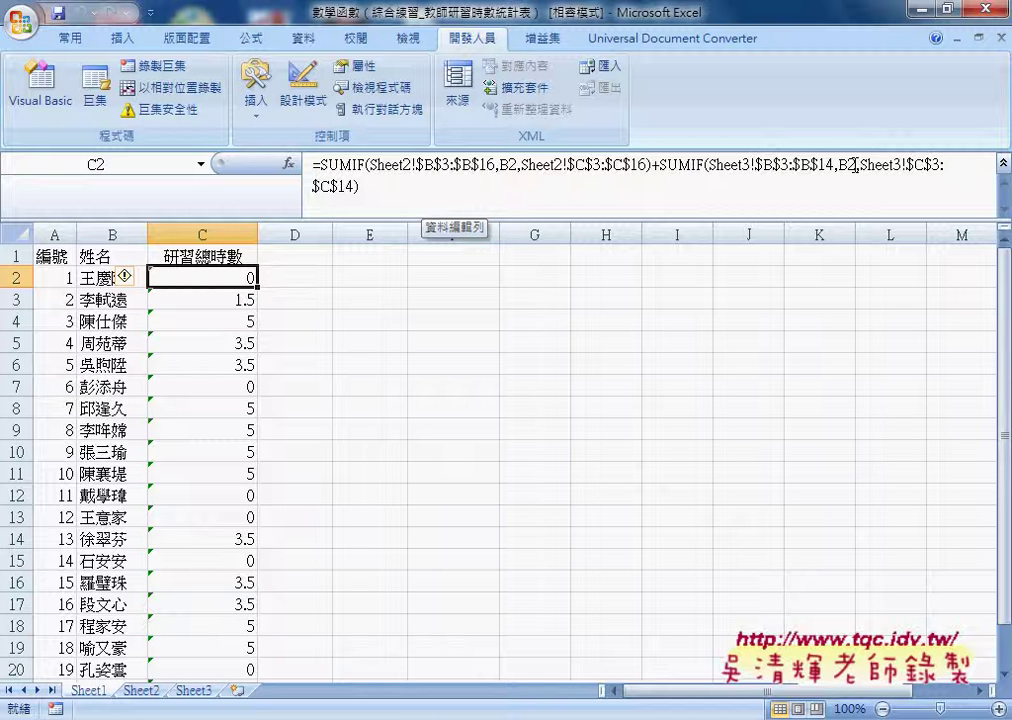
{"action": "left_click_drag", "start_coordinate": [893, 198], "coordinate": [308, 158]}
{"action": "right_click", "coordinate": [362, 172]}
{"action": "left_click", "coordinate": [400, 202]}
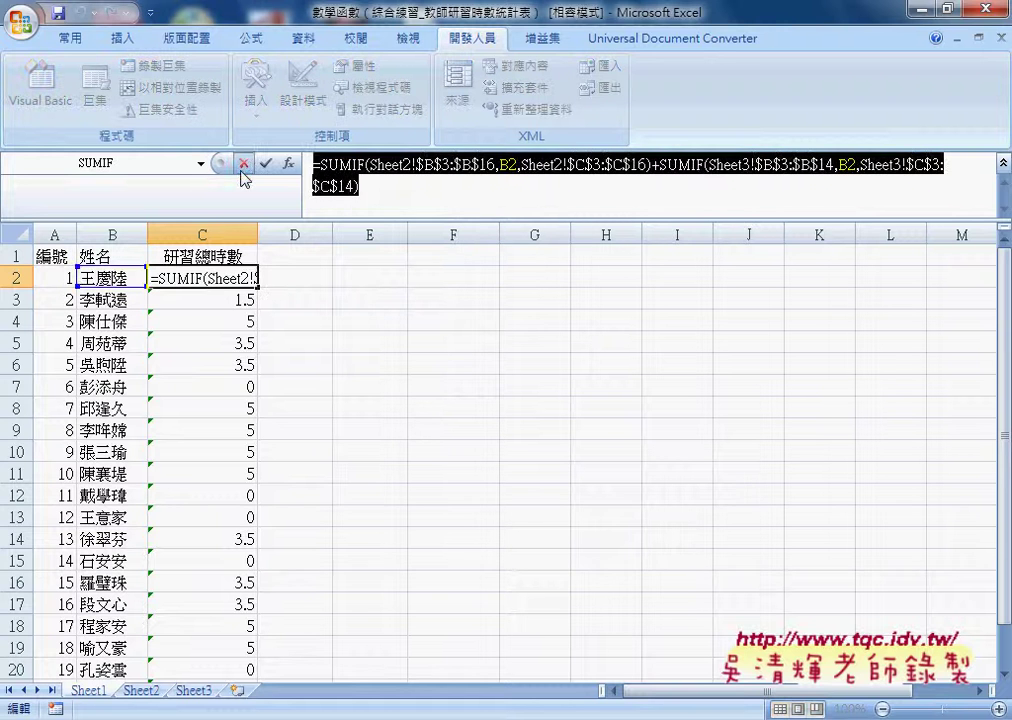
{"action": "left_click", "coordinate": [243, 163]}
{"action": "key", "text": "alt+F11"}
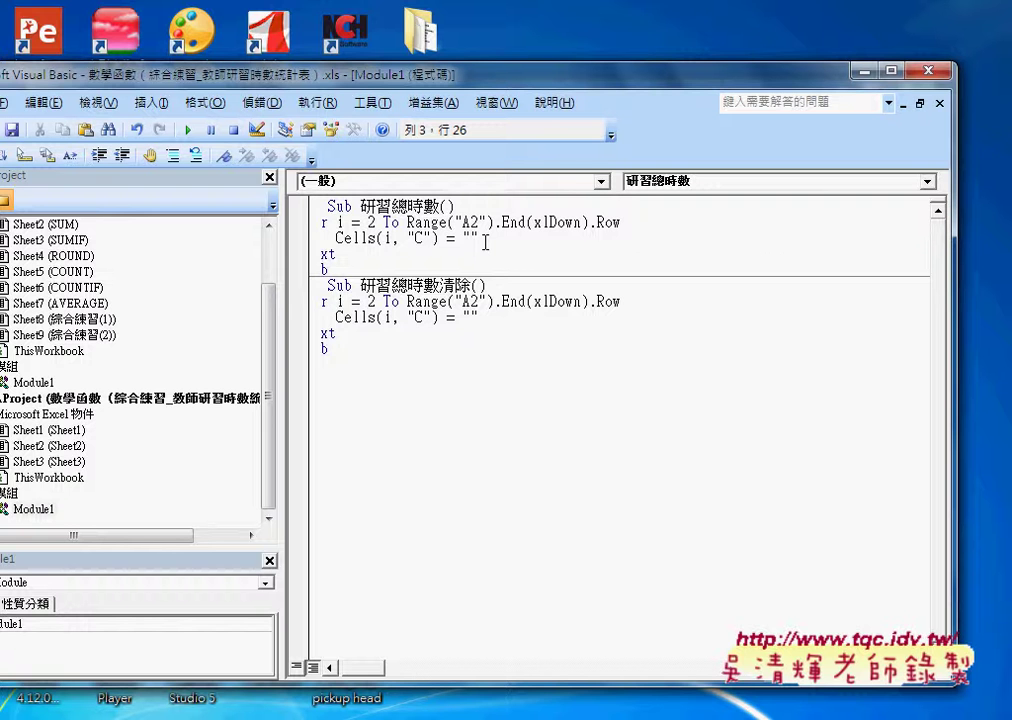
{"action": "key", "text": "ctrl+v"}
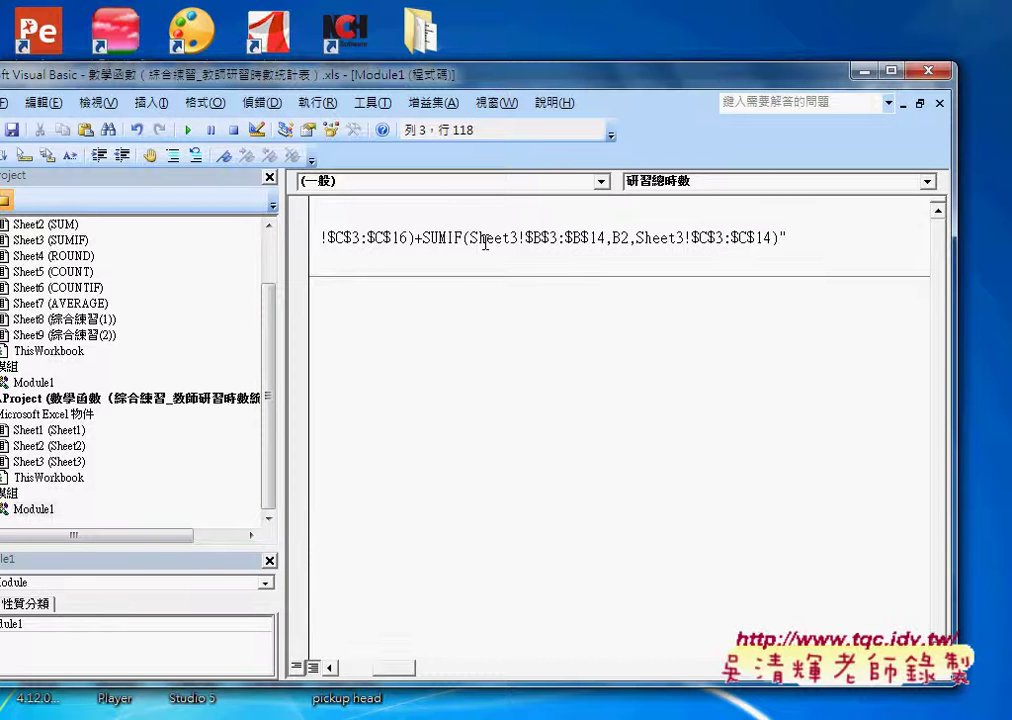
{"action": "left_click_drag", "start_coordinate": [339, 66], "coordinate": [768, 84]}
- Run 研習總時數 so every column C cell gets the fixed-B2 formula showing 0, then maximize the editor
{"action": "mouse_move", "coordinate": [579, 715]}
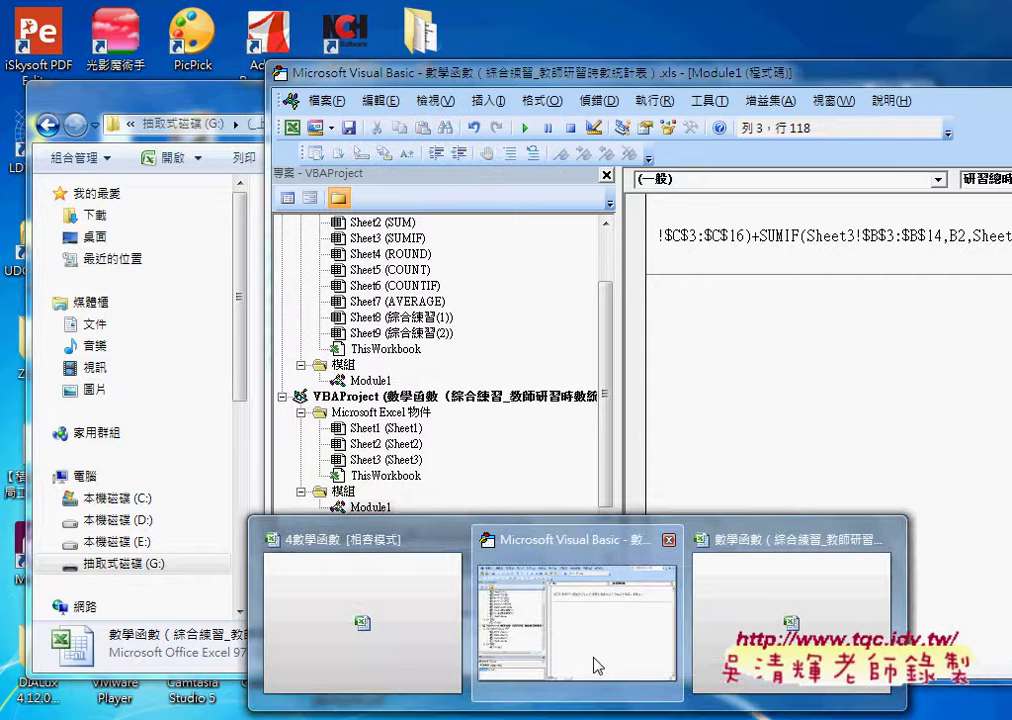
{"action": "left_click", "coordinate": [768, 620]}
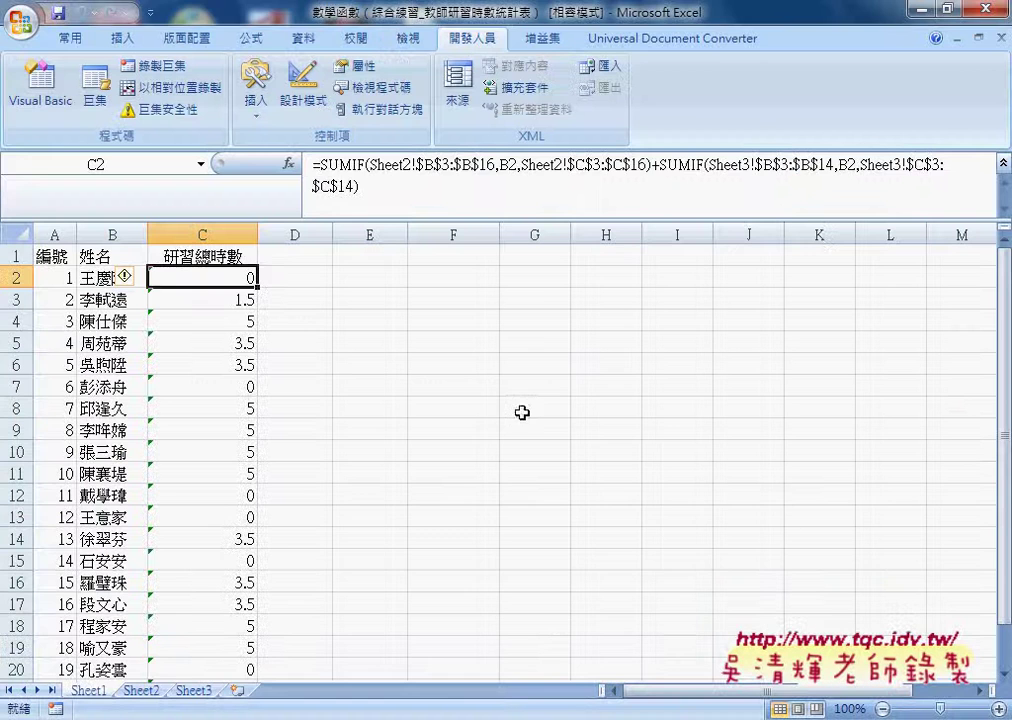
{"action": "mouse_move", "coordinate": [579, 715]}
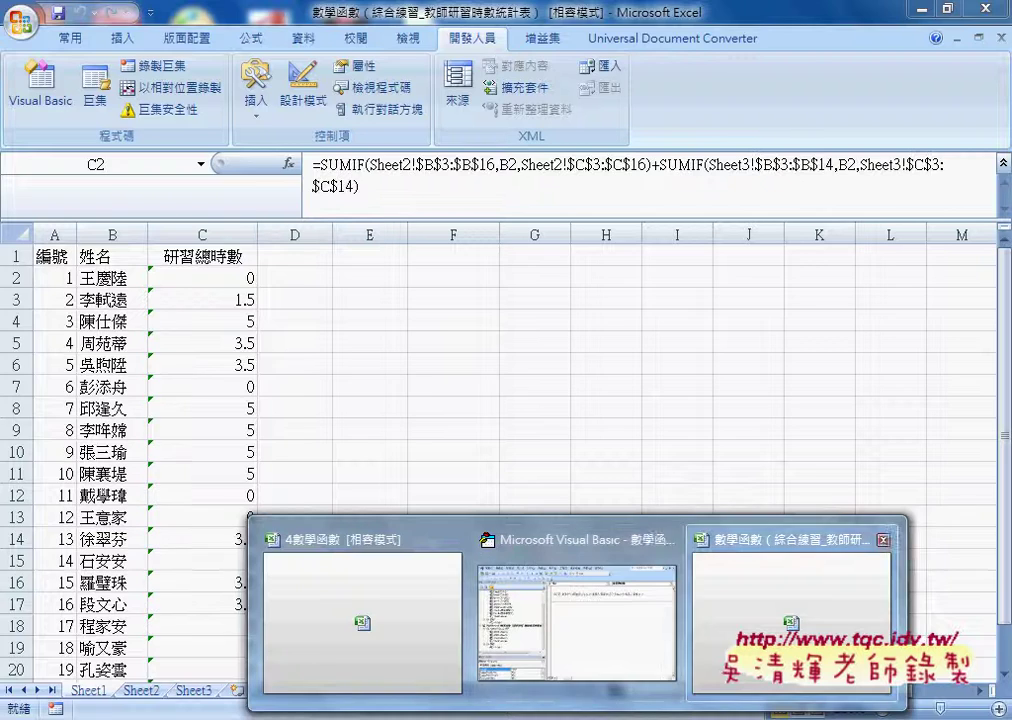
{"action": "left_click", "coordinate": [657, 664]}
{"action": "left_click", "coordinate": [785, 237]}
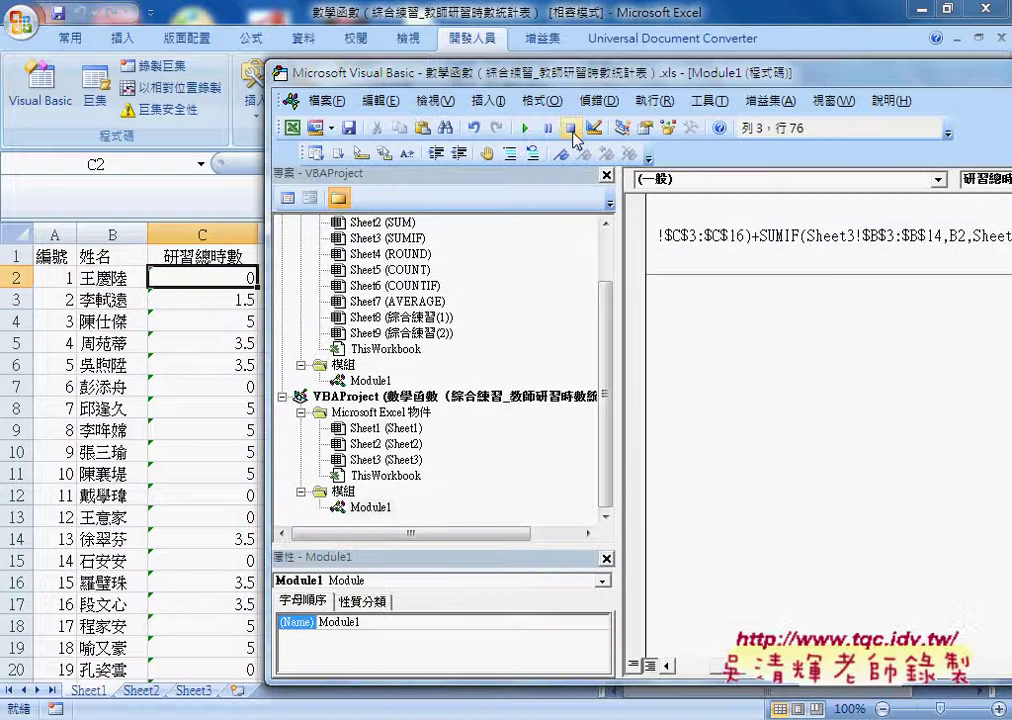
{"action": "left_click", "coordinate": [525, 133]}
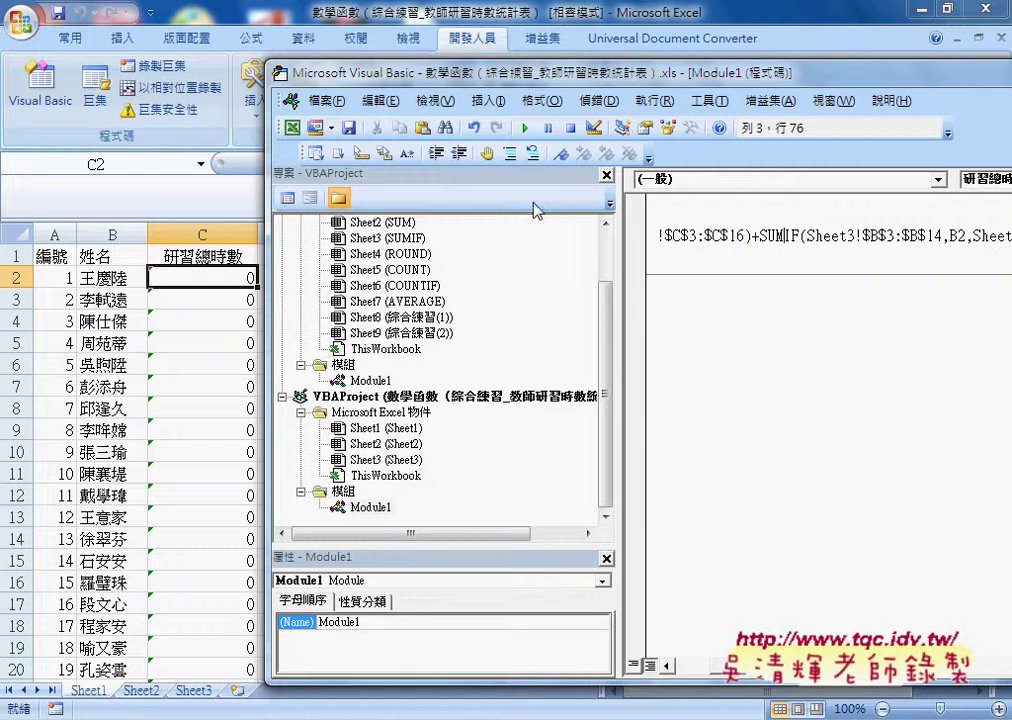
{"action": "double_click", "coordinate": [652, 84]}
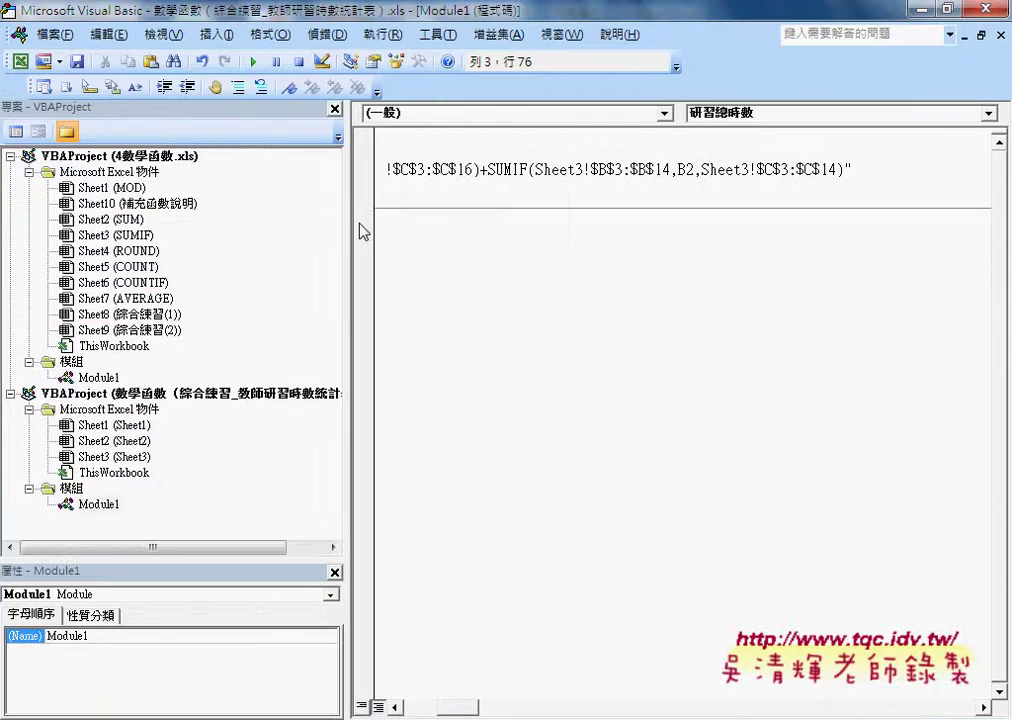
- Change the first SUMIF criterion from B2 to B" & i & "
{"action": "left_click_drag", "start_coordinate": [350, 220], "coordinate": [80, 222]}
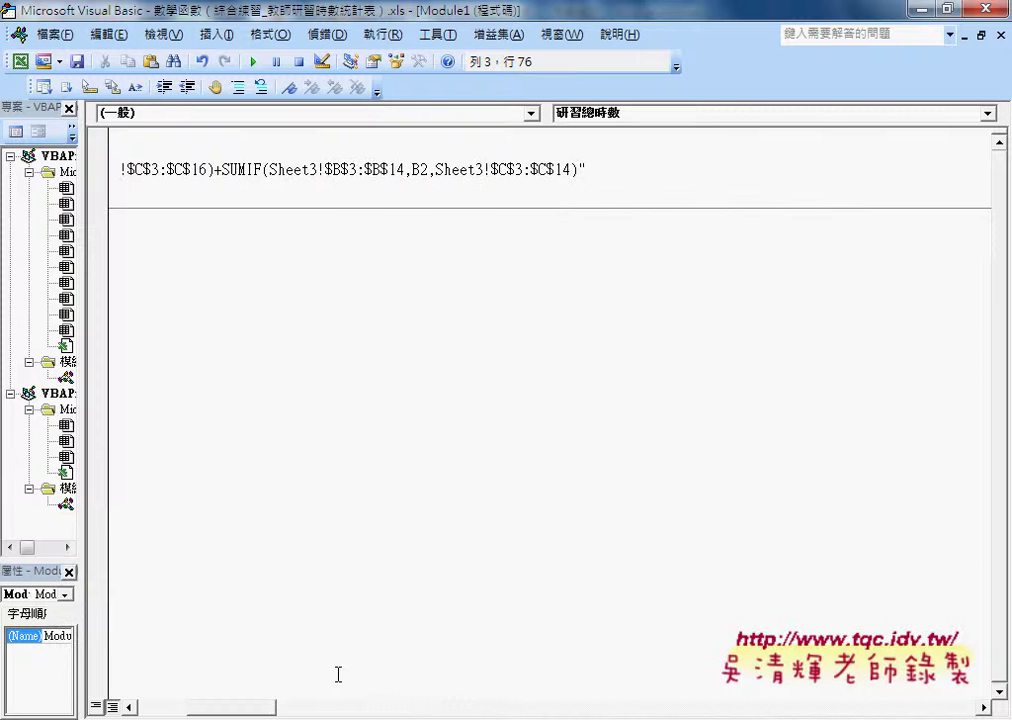
{"action": "left_click_drag", "start_coordinate": [205, 706], "coordinate": [159, 703]}
{"action": "left_click_drag", "start_coordinate": [522, 170], "coordinate": [531, 170]}
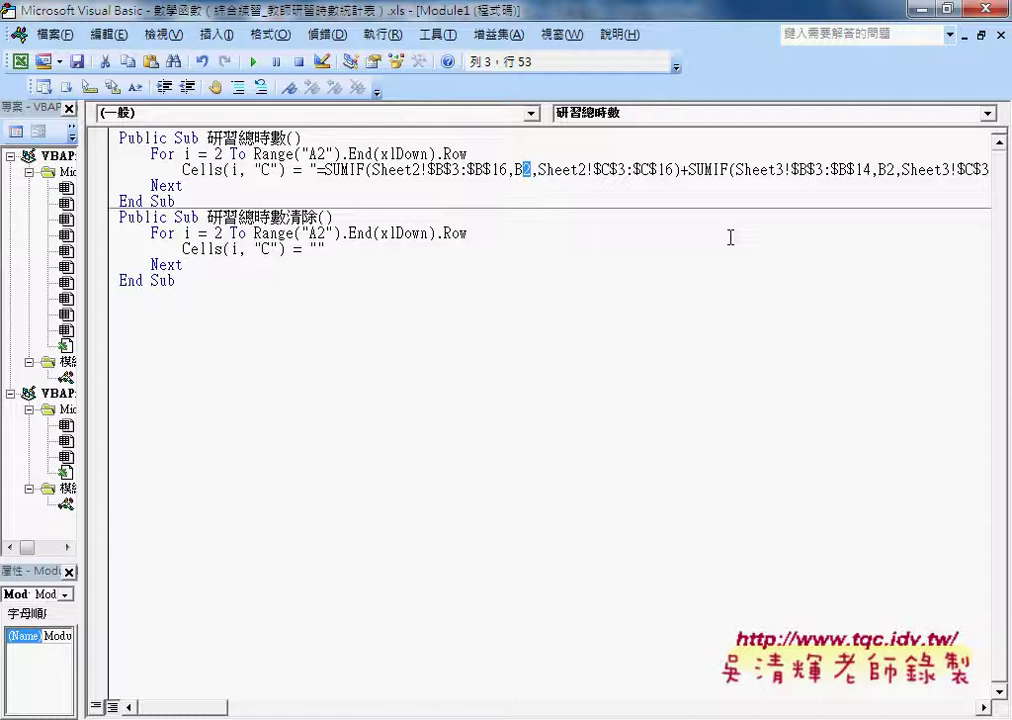
{"action": "type", "text": "\"\""}
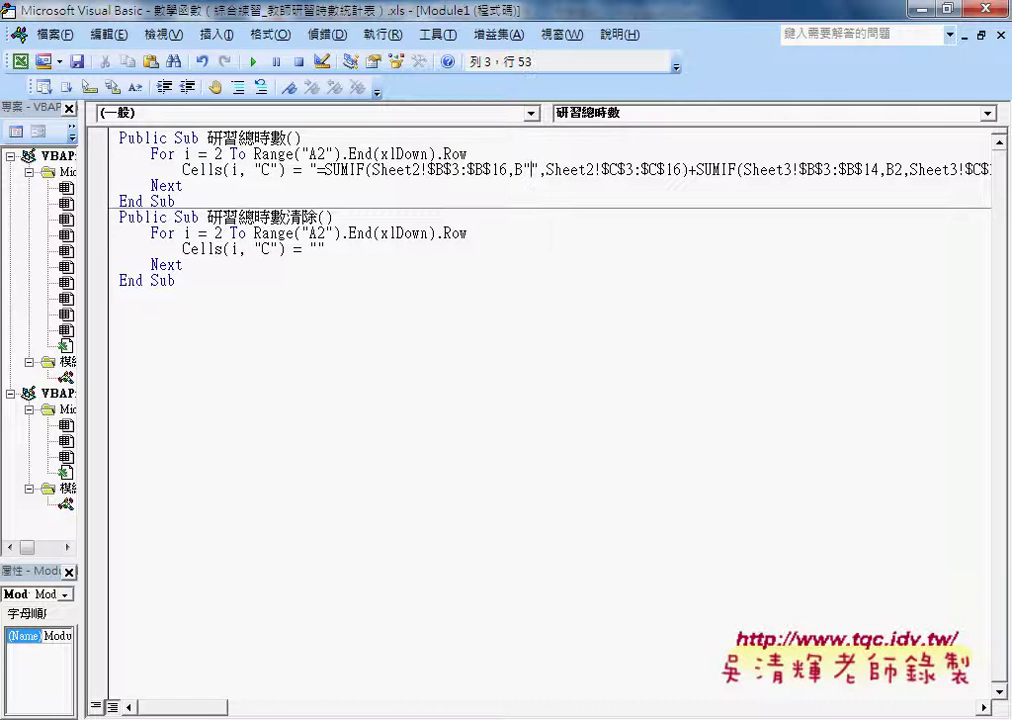
{"action": "type", "text": "&&"}
{"action": "key", "text": "Left"}
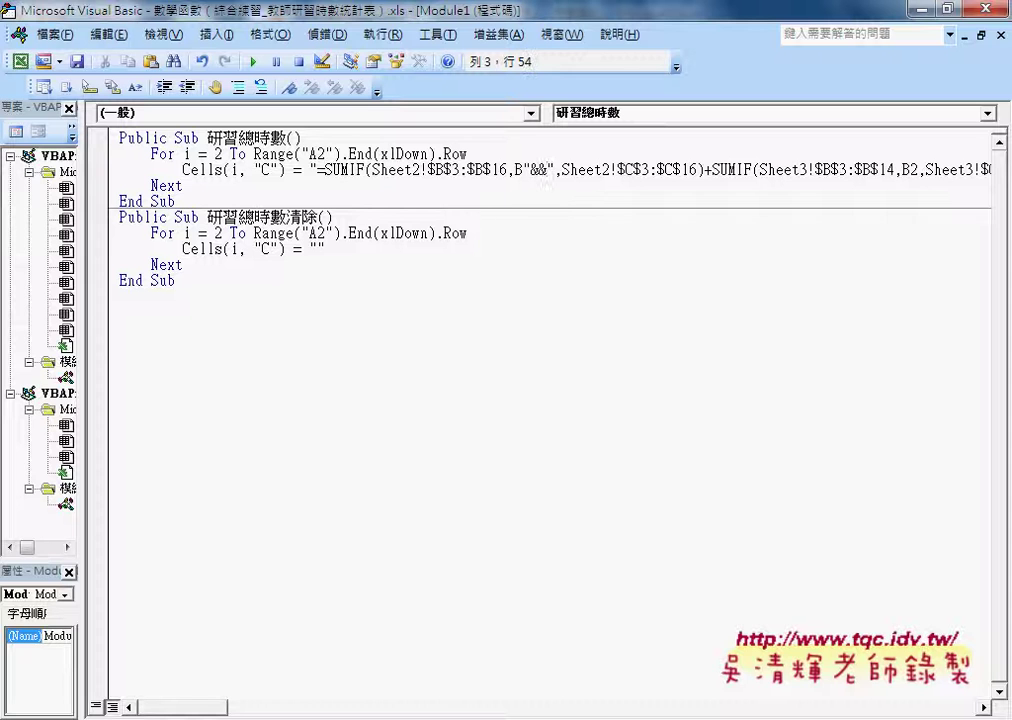
{"action": "type", "text": "0"}
{"action": "key", "text": "BackSpace"}
{"action": "type", "text": "i"}
{"action": "left_click", "coordinate": [531, 170]}
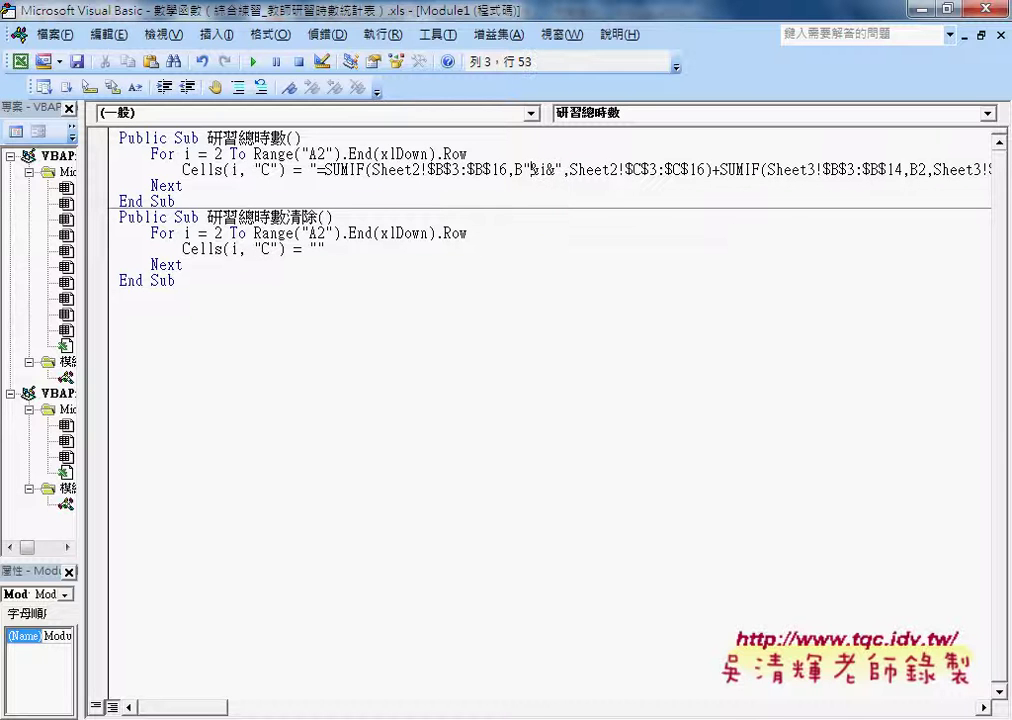
{"action": "key", "text": "Right"}
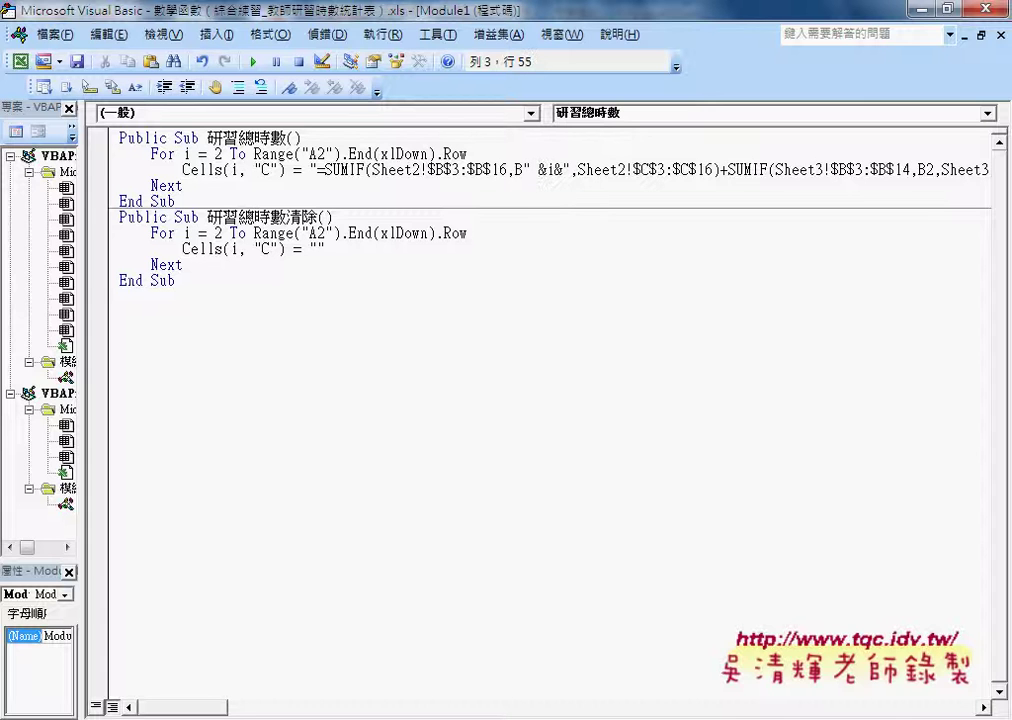
{"action": "key", "text": "Right"}
{"action": "key", "text": "Right"}
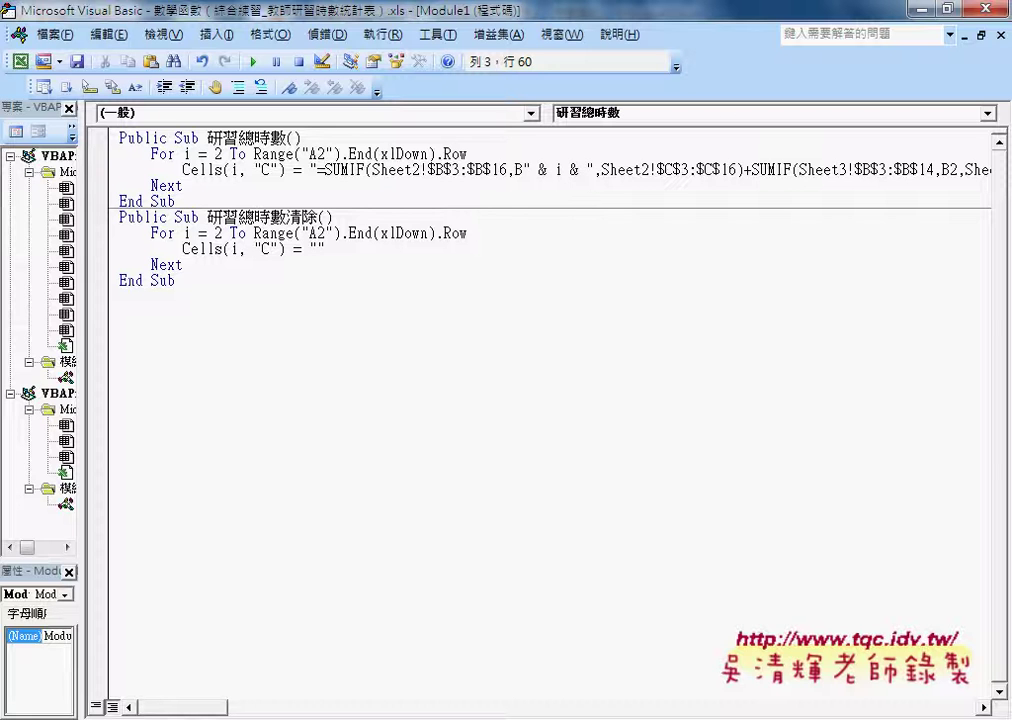
- Copy the " & i & " piece and paste it over the 2 in the second B2 criterion
{"action": "left_click_drag", "start_coordinate": [524, 169], "coordinate": [593, 167]}
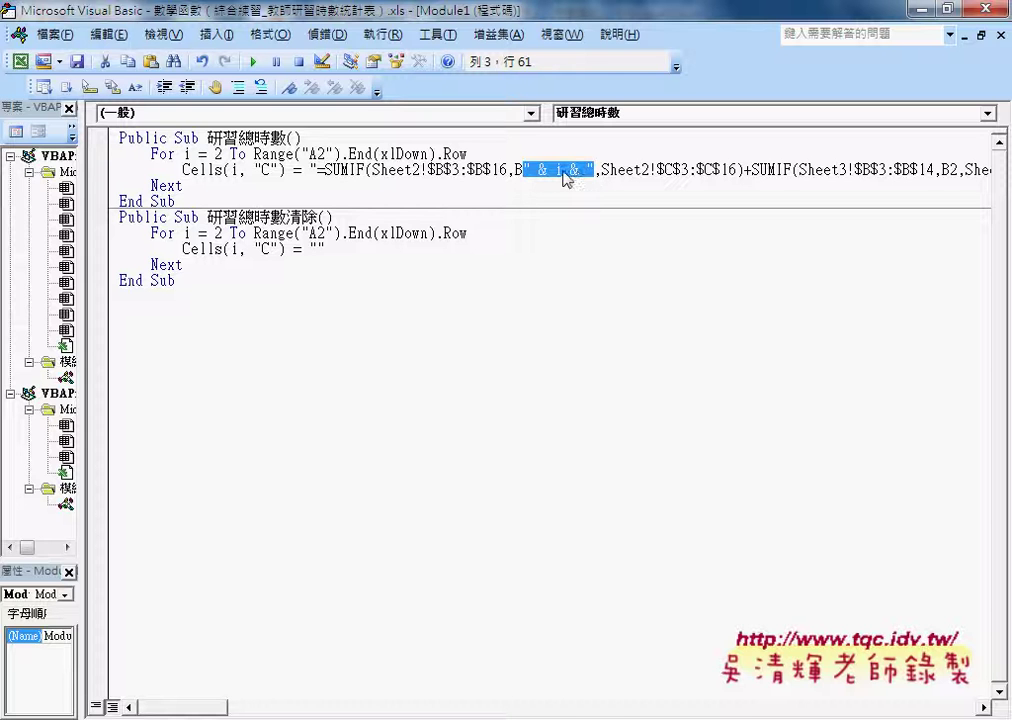
{"action": "right_click", "coordinate": [569, 174]}
{"action": "left_click", "coordinate": [610, 207]}
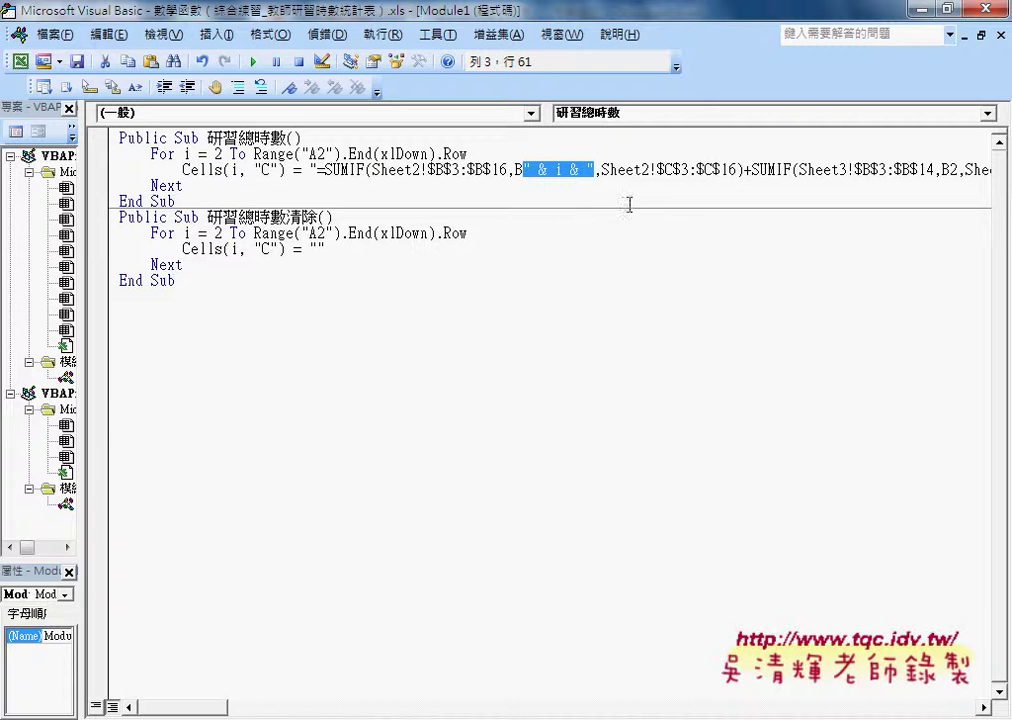
{"action": "left_click_drag", "start_coordinate": [950, 170], "coordinate": [958, 170]}
{"action": "right_click", "coordinate": [955, 172]}
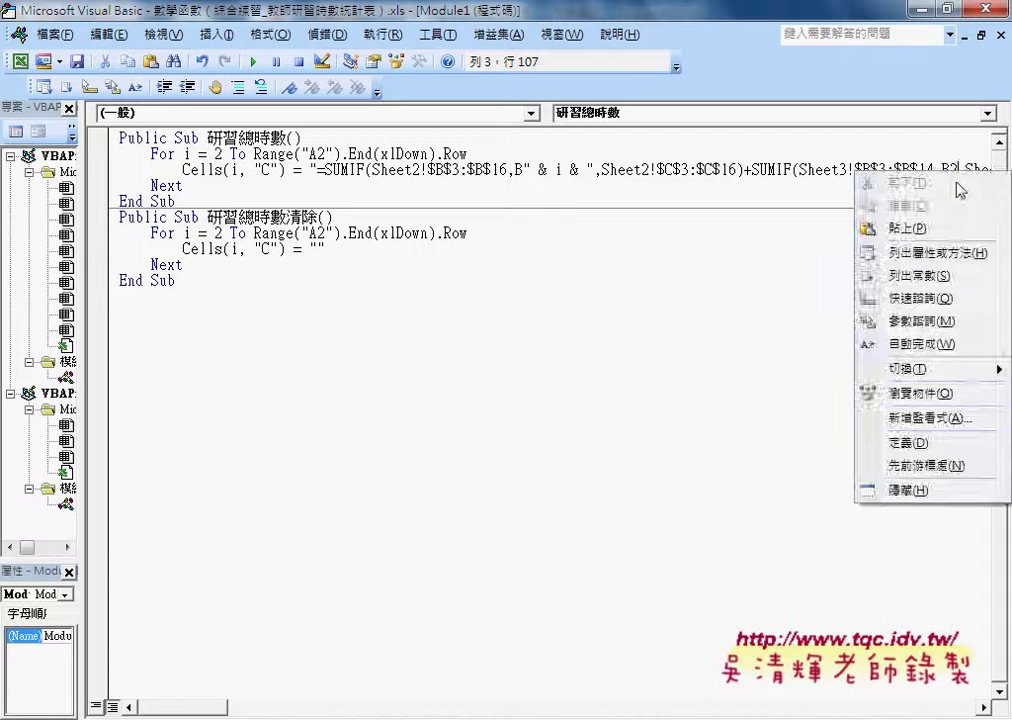
{"action": "left_click", "coordinate": [892, 143]}
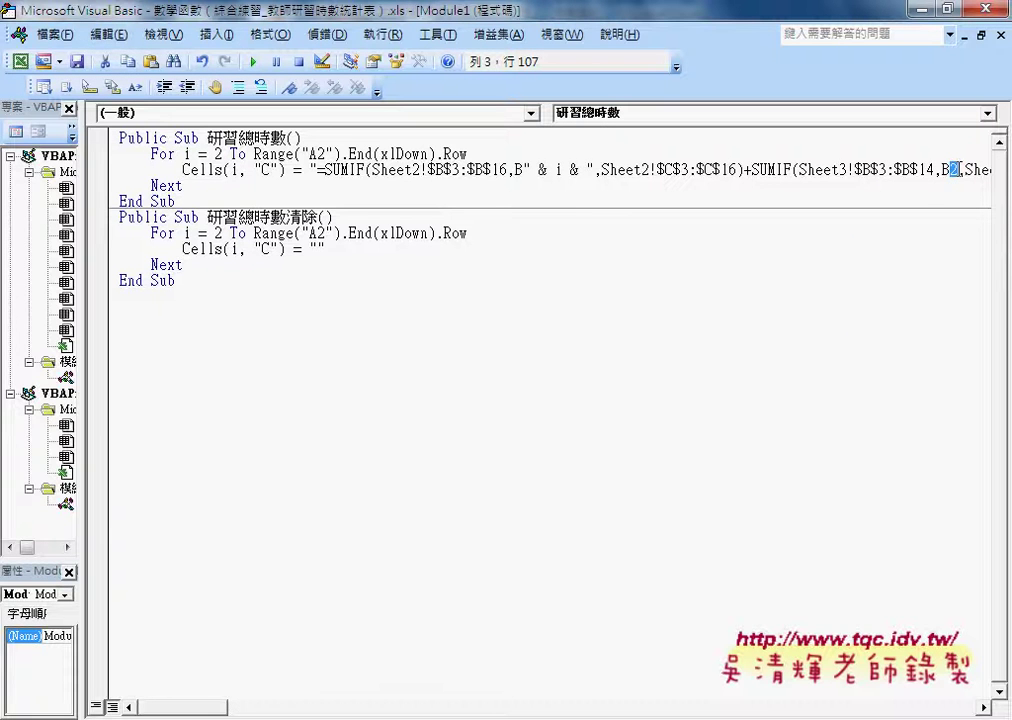
{"action": "key", "text": "ctrl+v"}
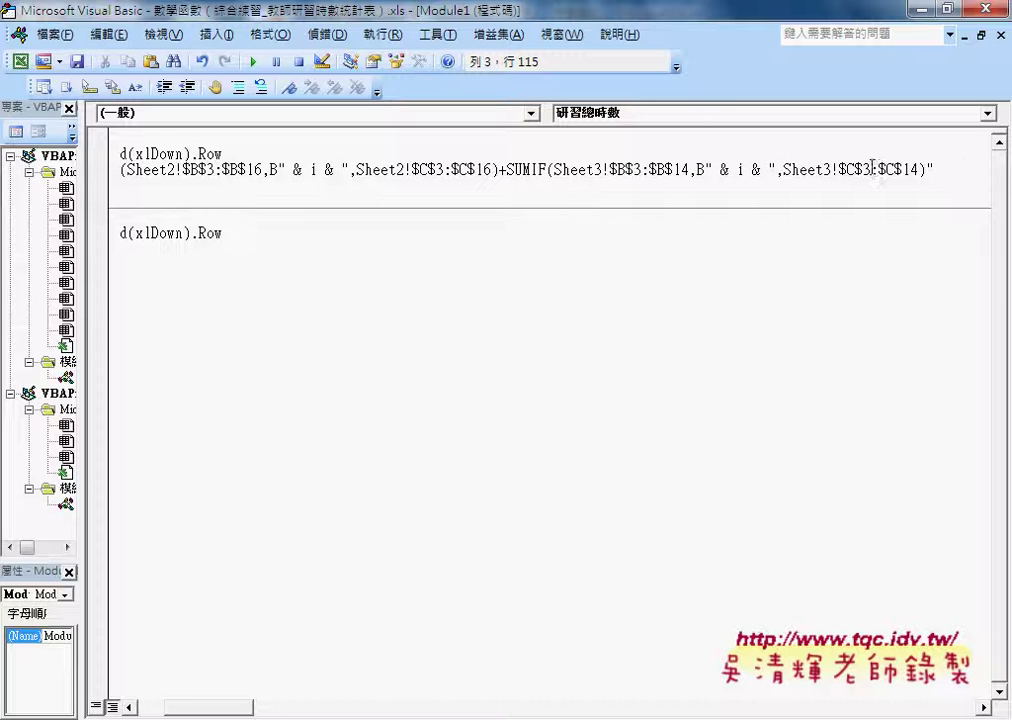
{"action": "left_click_drag", "start_coordinate": [706, 170], "coordinate": [776, 163]}
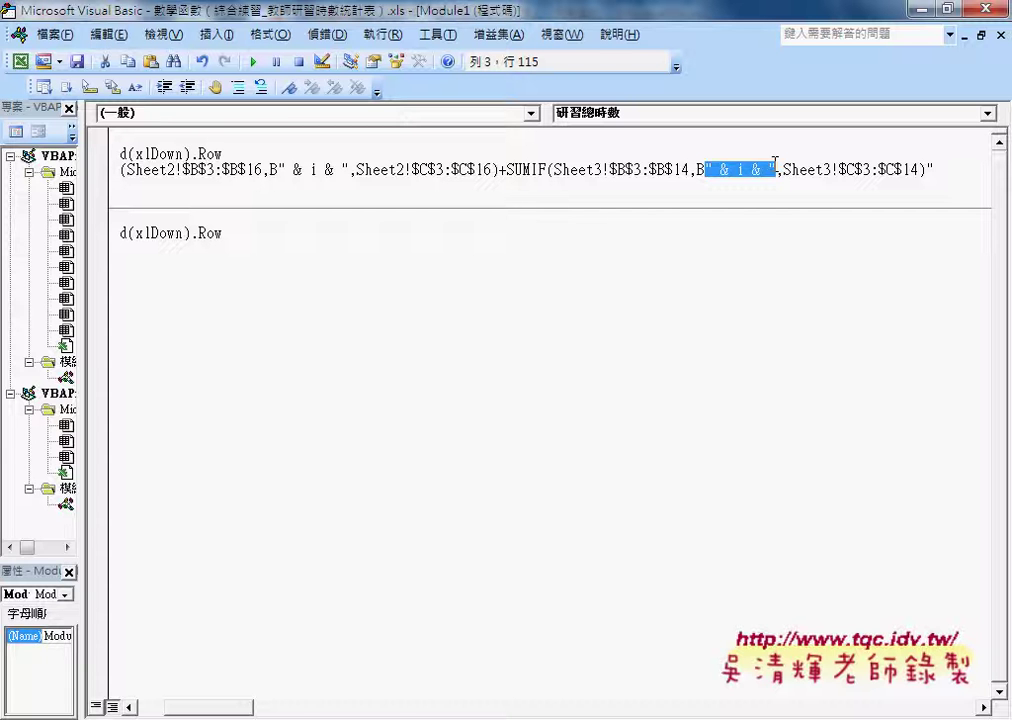
{"action": "mouse_move", "coordinate": [513, 7]}
{"action": "left_mouse_down"}
{"action": "mouse_move", "coordinate": [537, 77]}
{"action": "mouse_move", "coordinate": [722, 101]}
{"action": "left_mouse_up"}
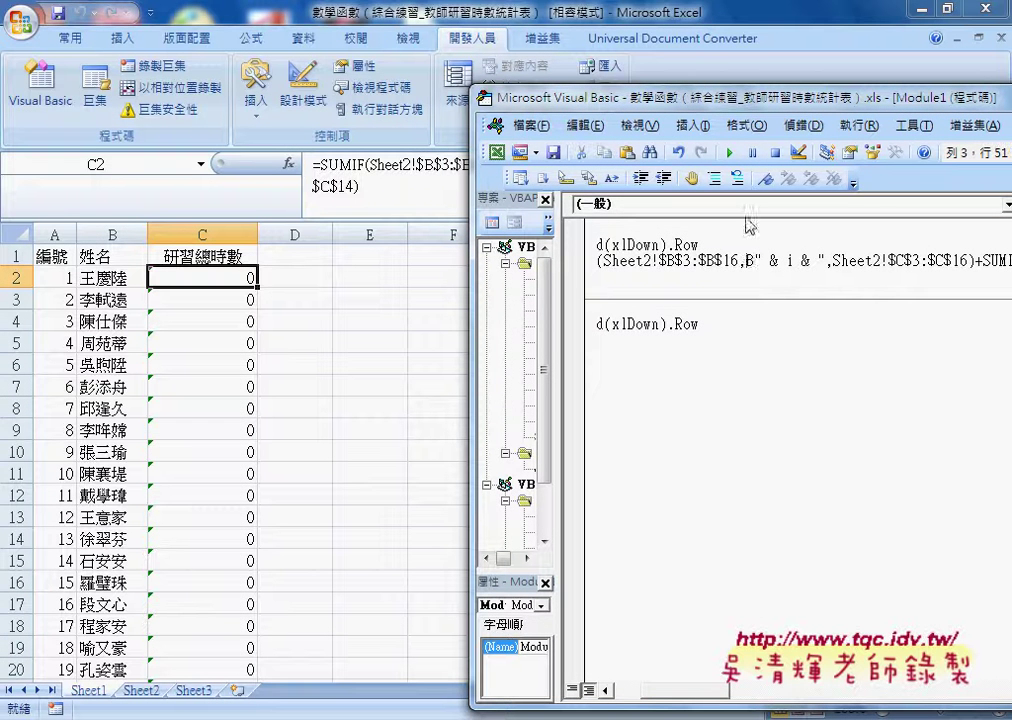
- Run the corrected 研習總時數 macro so column C shows each teacher's own total
{"action": "left_click", "coordinate": [733, 157]}
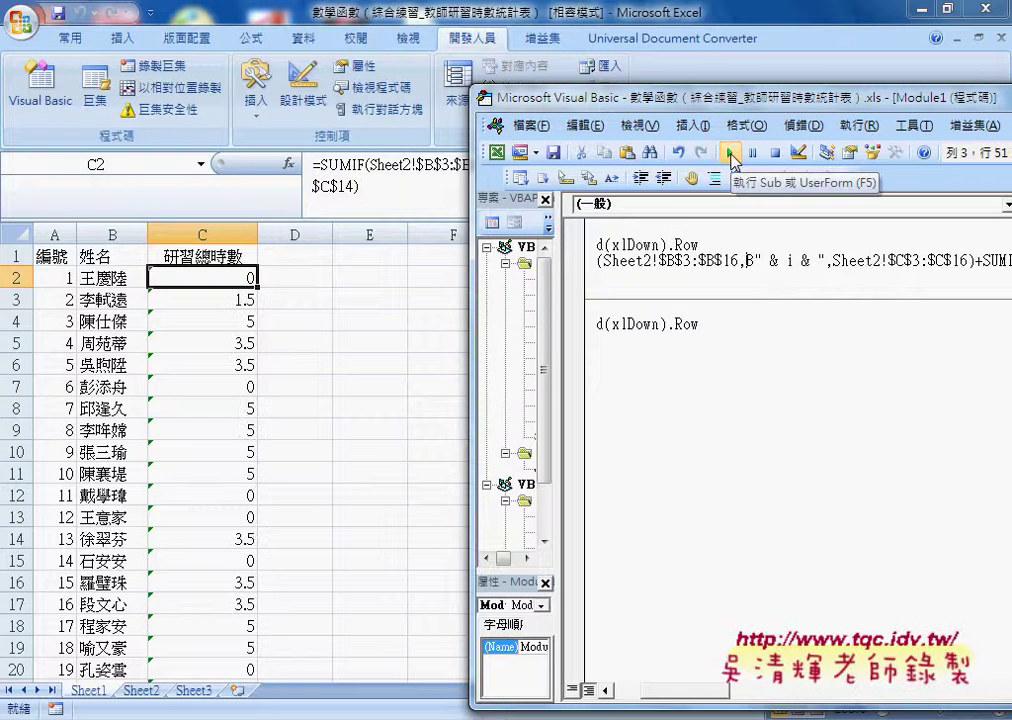
{"action": "double_click", "coordinate": [637, 108]}
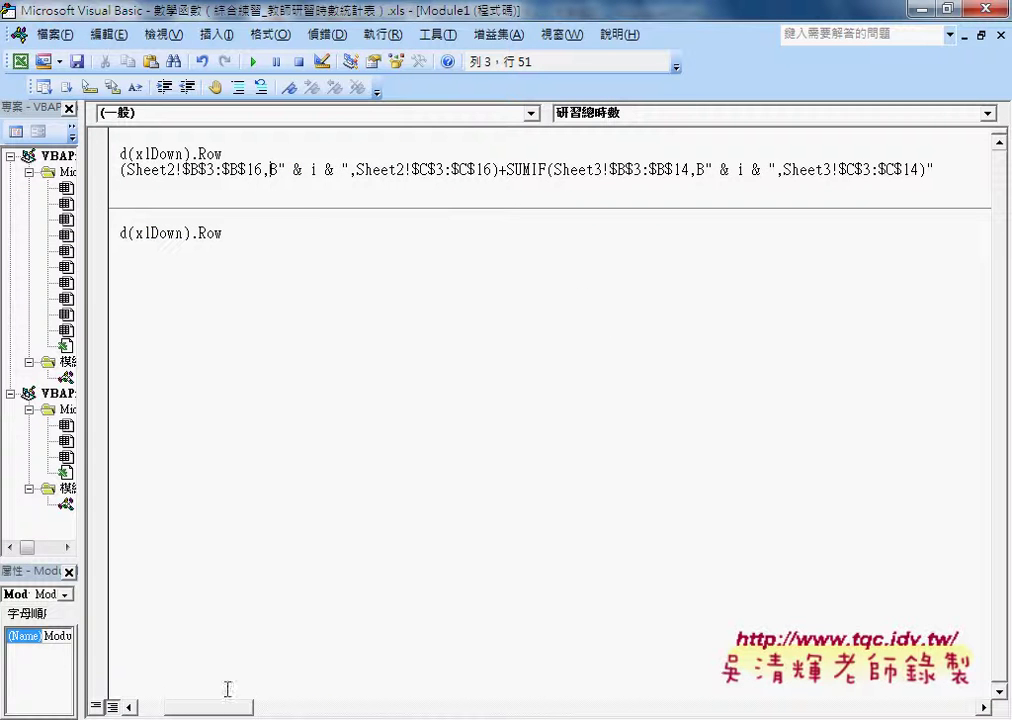
{"action": "left_click", "coordinate": [190, 710]}
{"action": "left_click_drag", "start_coordinate": [190, 710], "coordinate": [185, 710]}
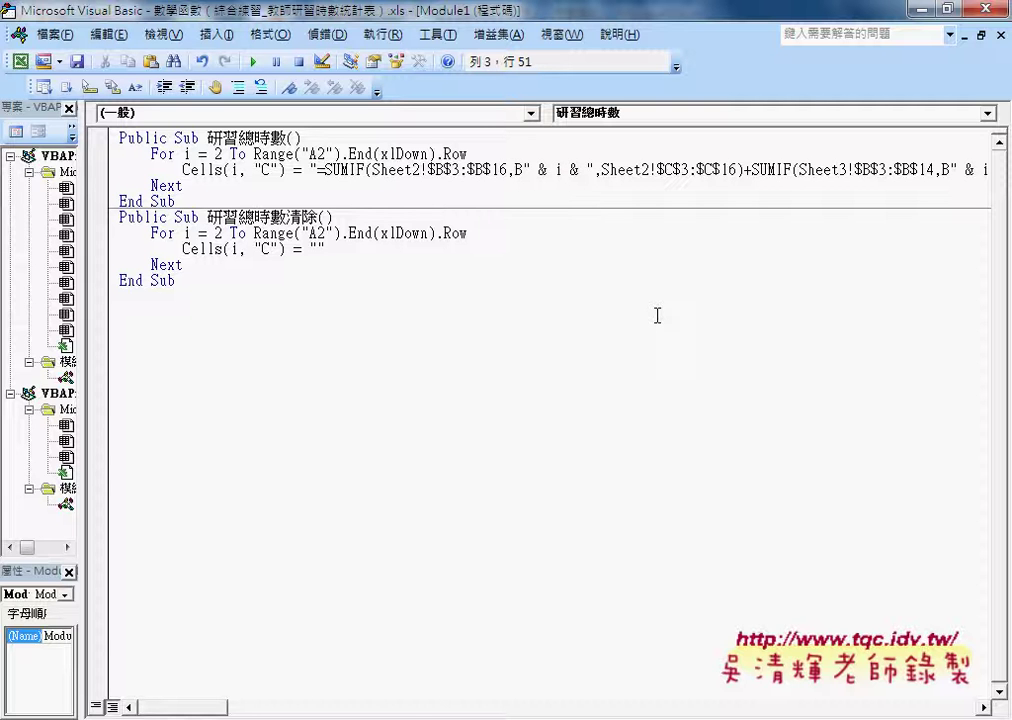
- Break the long SUMIF line after the first & i & with a _ line continuation
{"action": "left_click", "coordinate": [575, 170]}
{"action": "left_click", "coordinate": [582, 172]}
{"action": "type", "text": "_"}
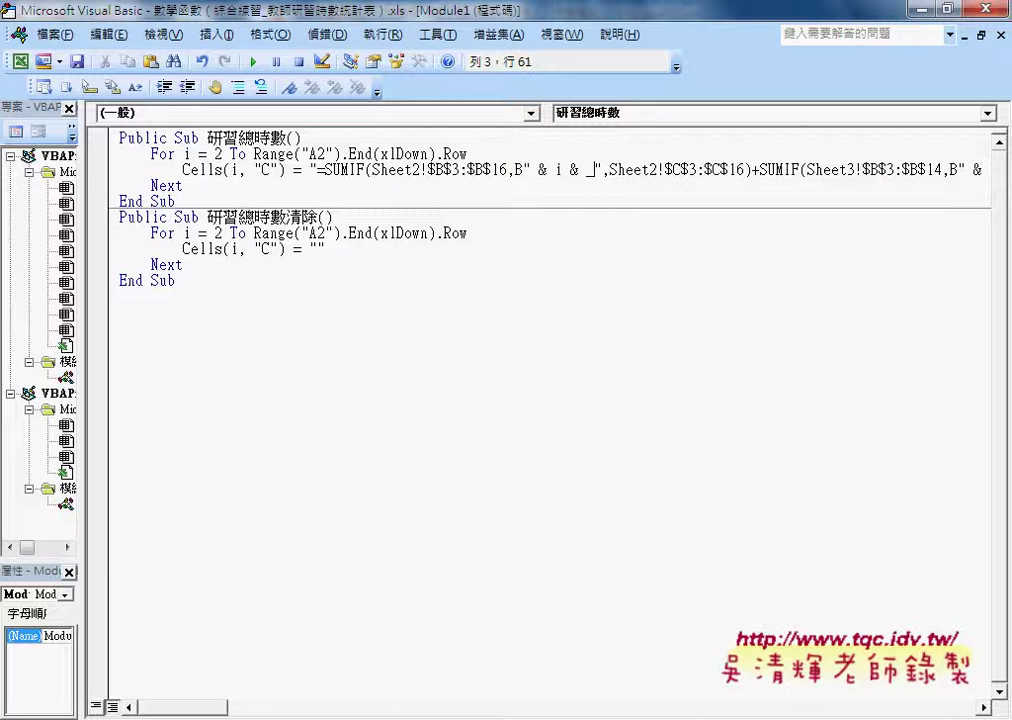
{"action": "key", "text": "Return"}
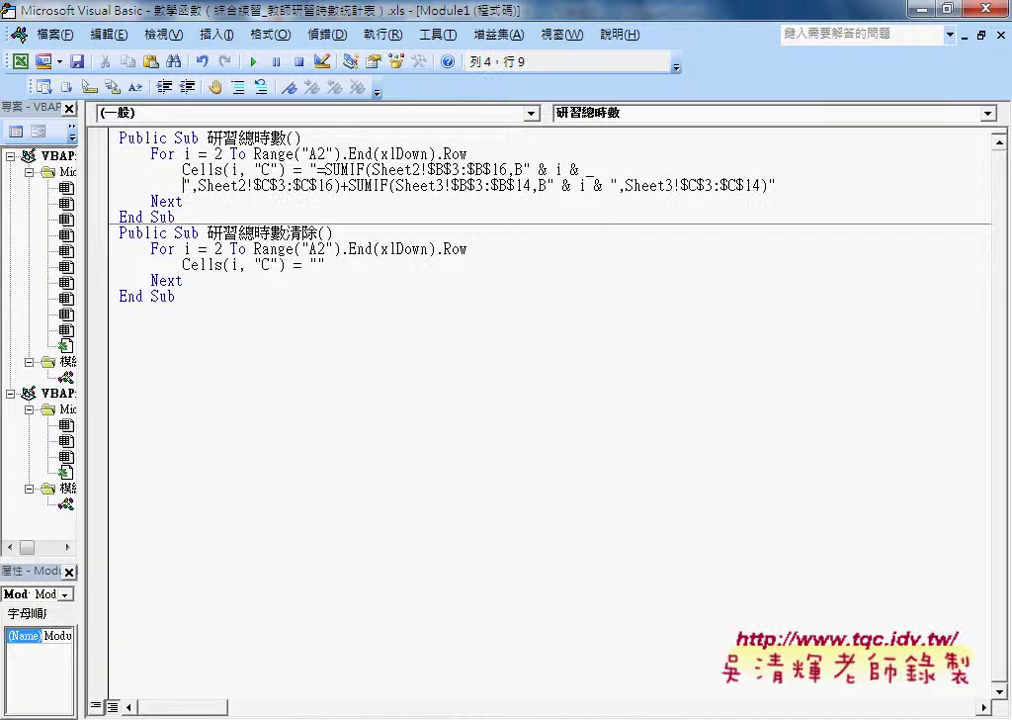
{"action": "left_click", "coordinate": [644, 342]}
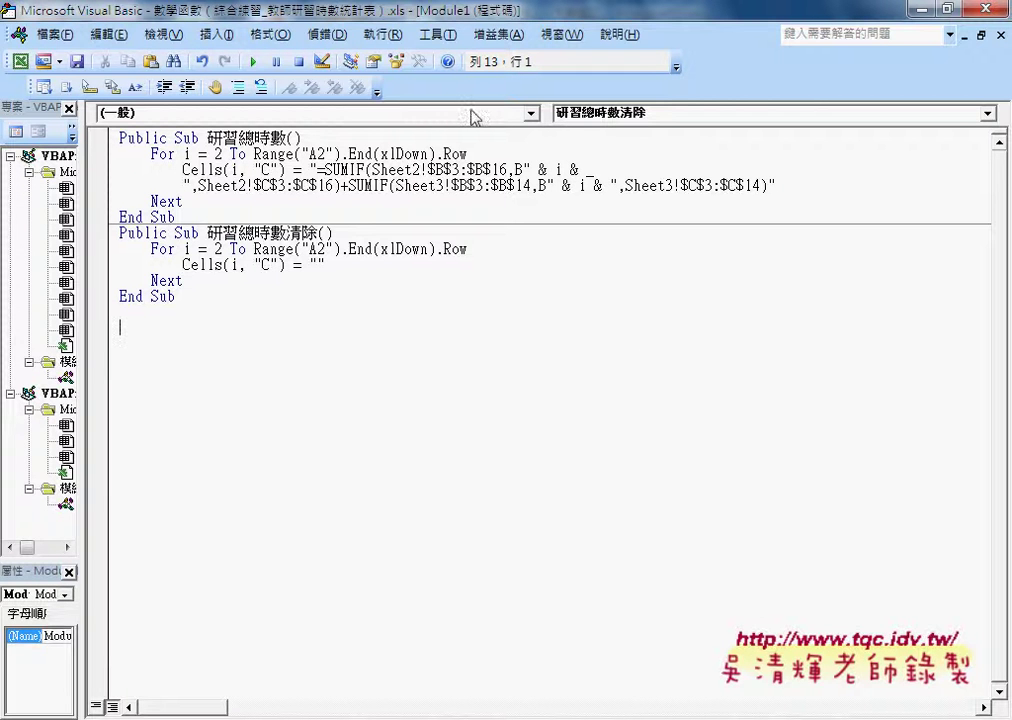
- Run the clearing macro to empty column C, then rerun 研習總時數 to refill it
{"action": "double_click", "coordinate": [480, 20]}
{"action": "left_click_drag", "start_coordinate": [480, 20], "coordinate": [643, 52]}
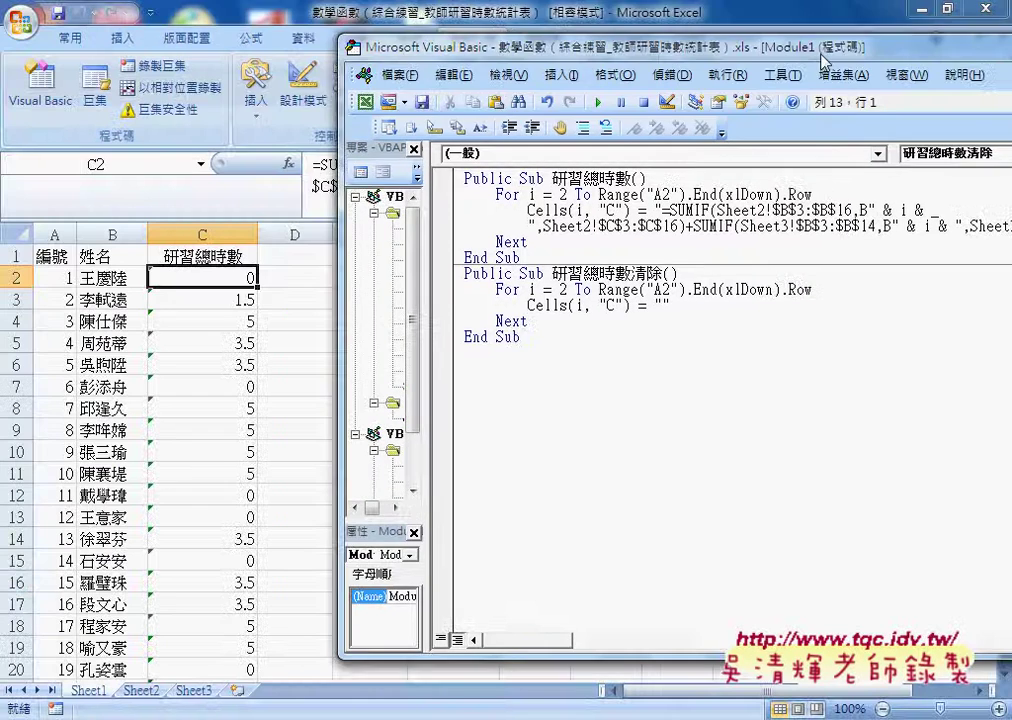
{"action": "left_click", "coordinate": [608, 105]}
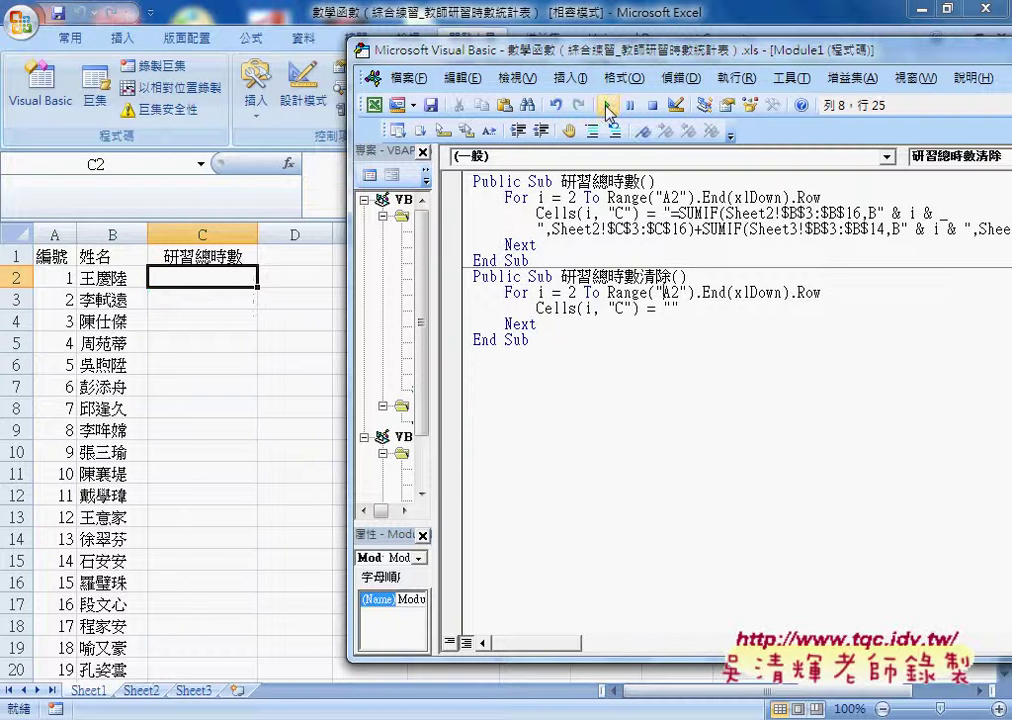
{"action": "left_click", "coordinate": [628, 213]}
{"action": "left_click", "coordinate": [609, 104]}
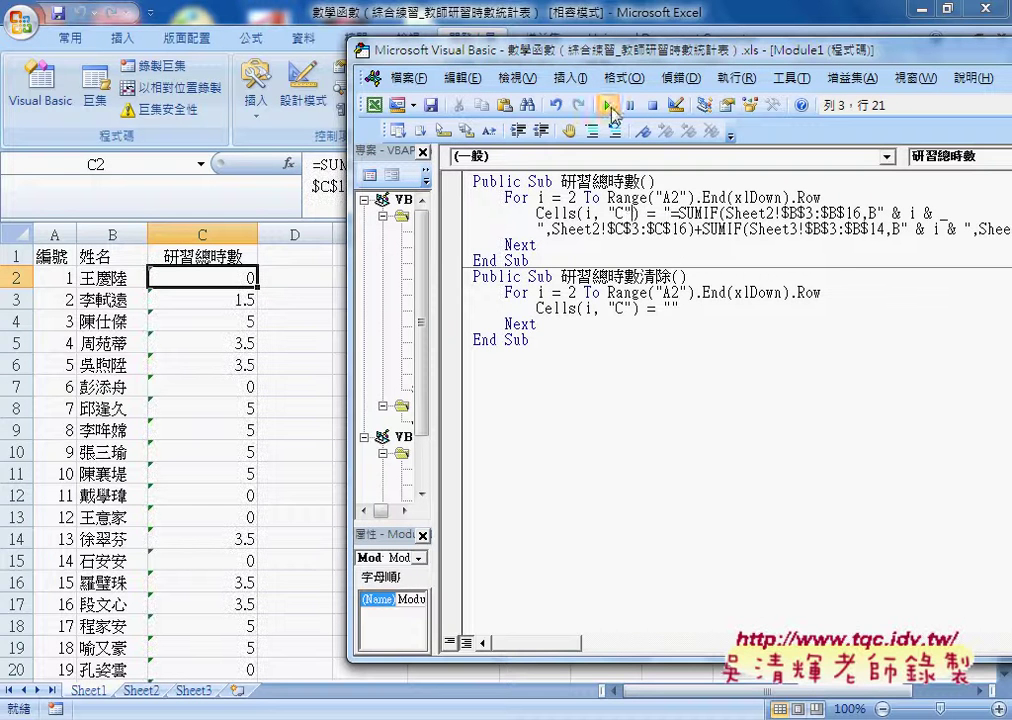
- Review the SUMIF total formulas in column C rows 2 through 8 on Sheet1
{"action": "left_click", "coordinate": [205, 296]}
{"action": "left_click", "coordinate": [228, 318]}
{"action": "left_click", "coordinate": [232, 343]}
{"action": "left_click", "coordinate": [233, 365]}
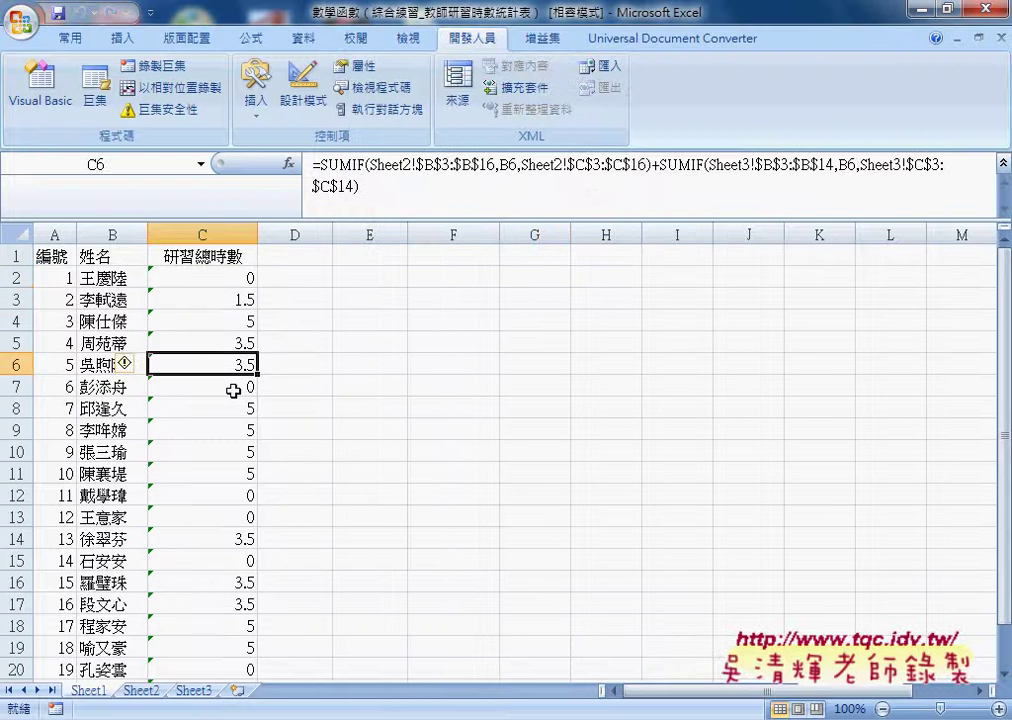
{"action": "left_click", "coordinate": [237, 387]}
{"action": "left_click", "coordinate": [243, 408]}
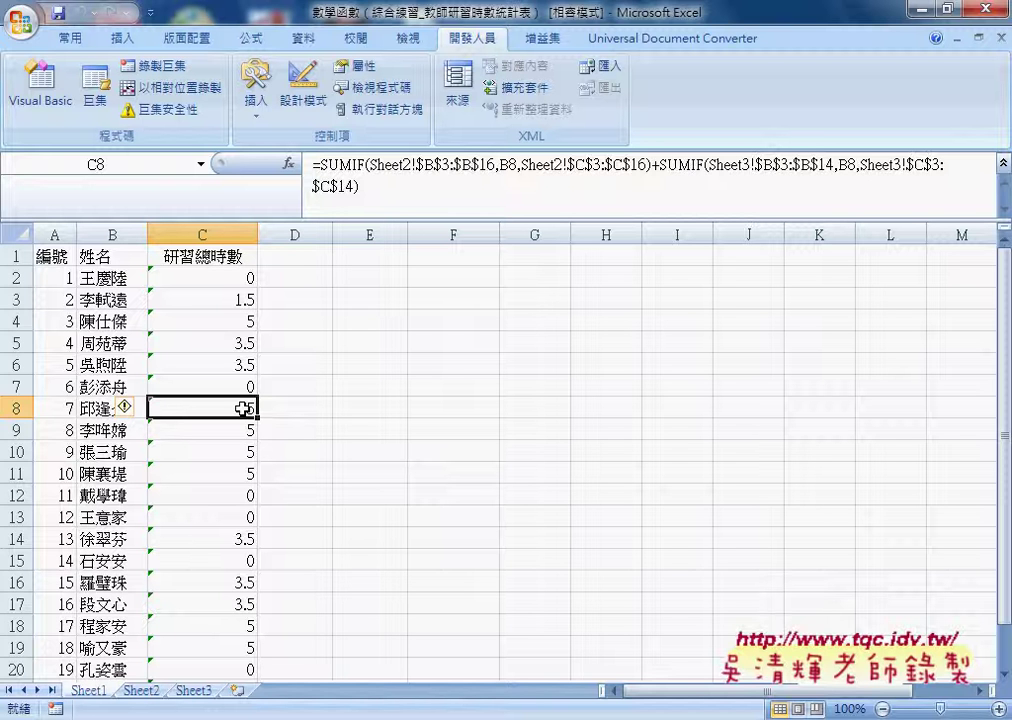
{"action": "left_click", "coordinate": [245, 279]}
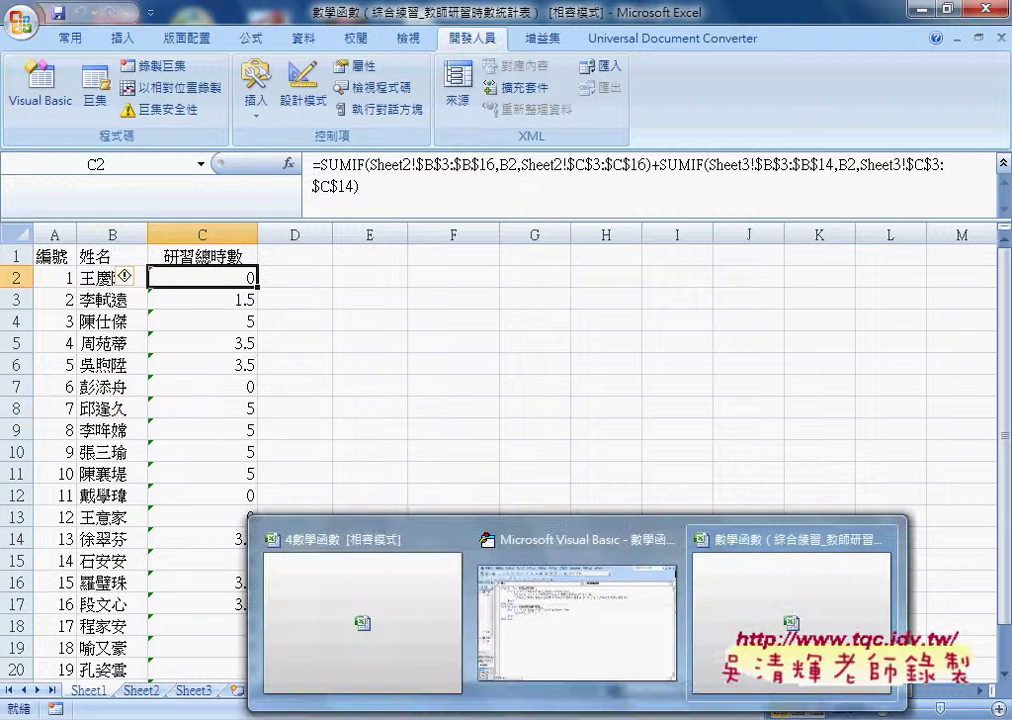
- Select the whole 研習總時數_VBA Sub in the Google Docs index document
{"action": "mouse_move", "coordinate": [633, 719]}
{"action": "left_click", "coordinate": [639, 583]}
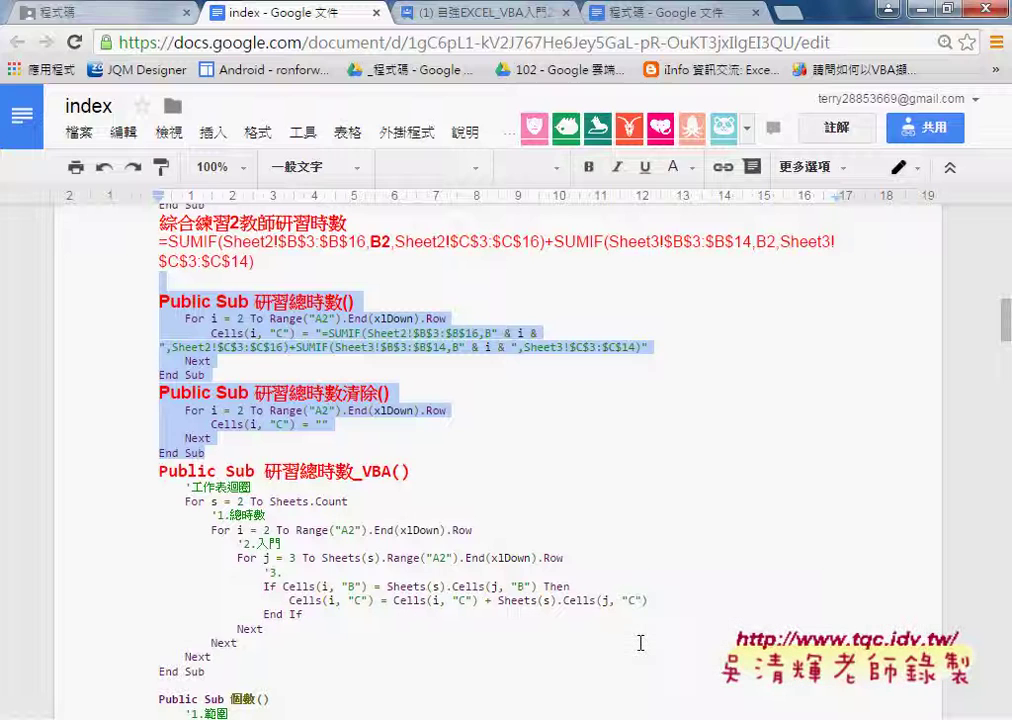
{"action": "left_click", "coordinate": [228, 313]}
{"action": "scroll", "coordinate": [230, 330], "scroll_direction": "down", "scroll_amount": 2}
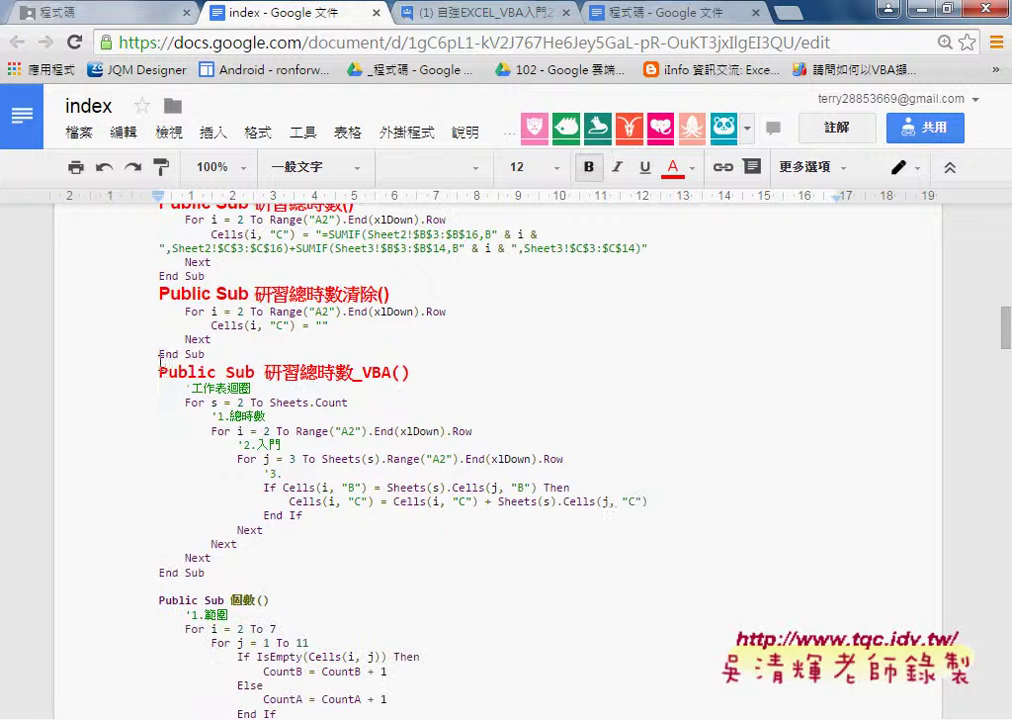
{"action": "mouse_move", "coordinate": [152, 370]}
{"action": "left_mouse_down"}
{"action": "mouse_move", "coordinate": [264, 466]}
{"action": "mouse_move", "coordinate": [270, 572]}
{"action": "left_mouse_up"}
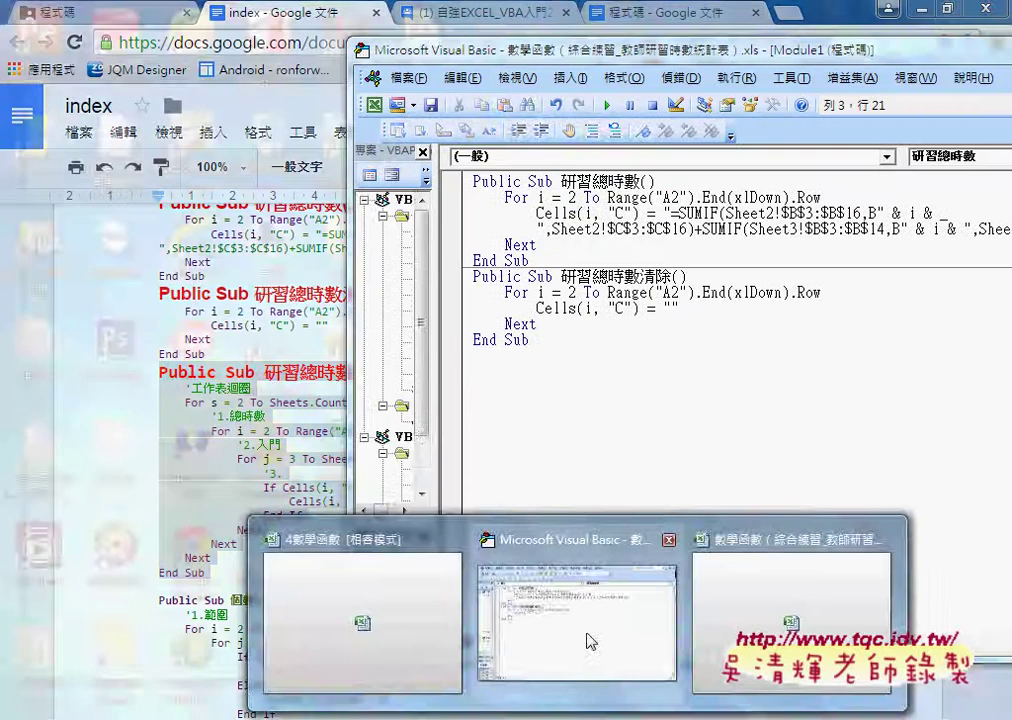
- Paste the 研習總時數_VBA macro below the last End Sub in Module1
{"action": "left_click", "coordinate": [587, 644]}
{"action": "left_click", "coordinate": [516, 378]}
{"action": "right_click", "coordinate": [517, 378]}
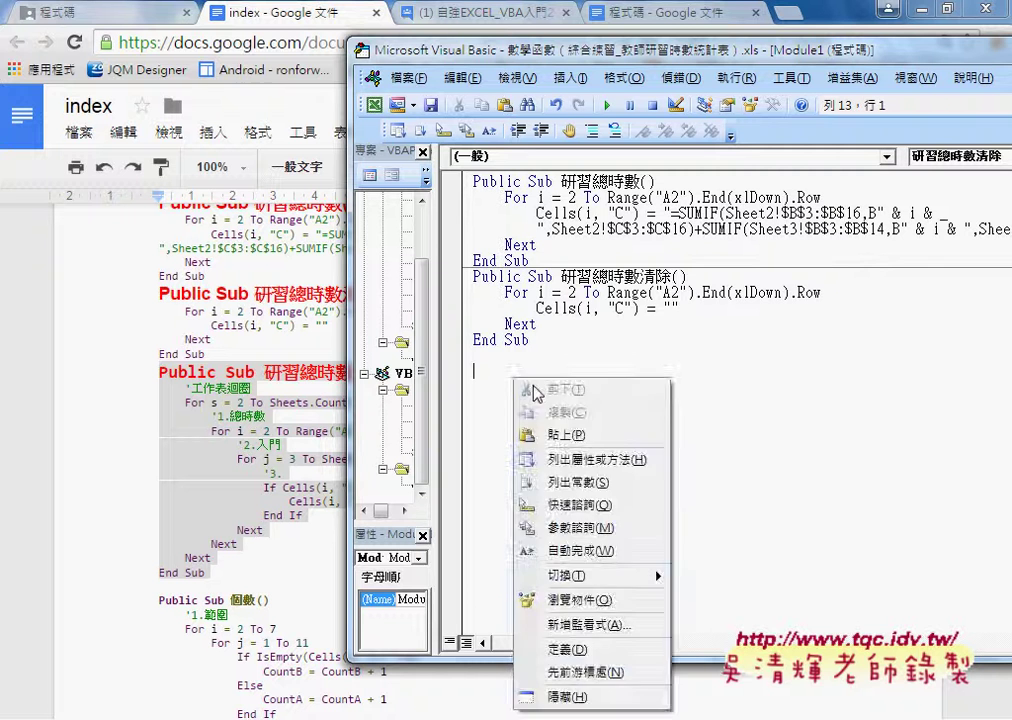
{"action": "left_click", "coordinate": [520, 435]}
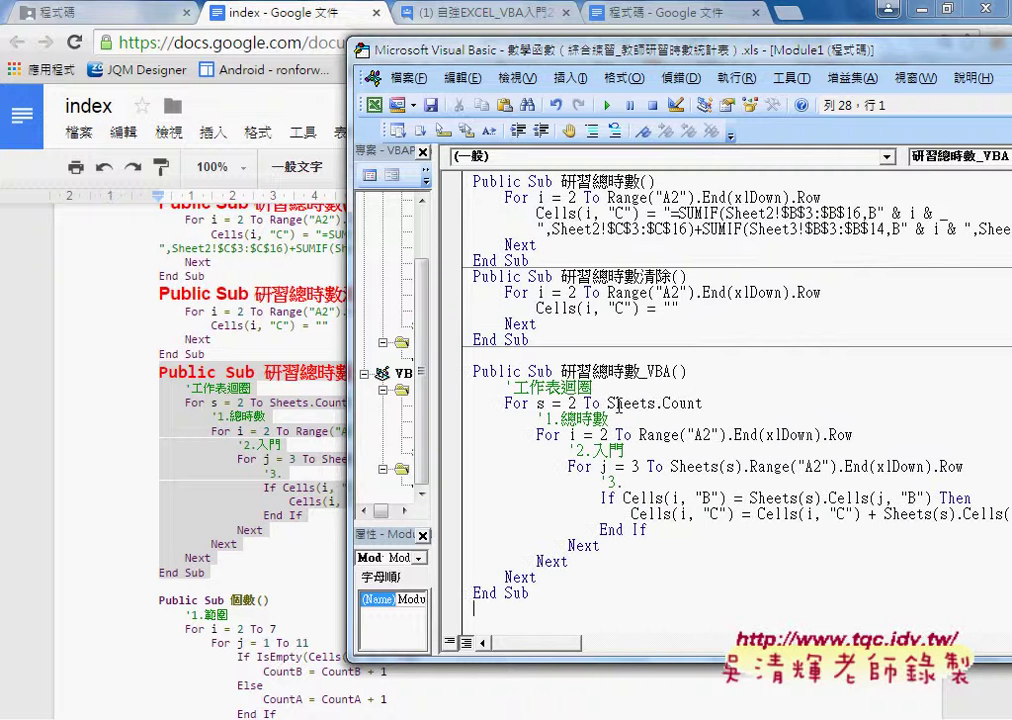
- Highlight the sheet loop 2 To Sheets.Count, the row and name loops, and the If name-matching condition
{"action": "double_click", "coordinate": [542, 404]}
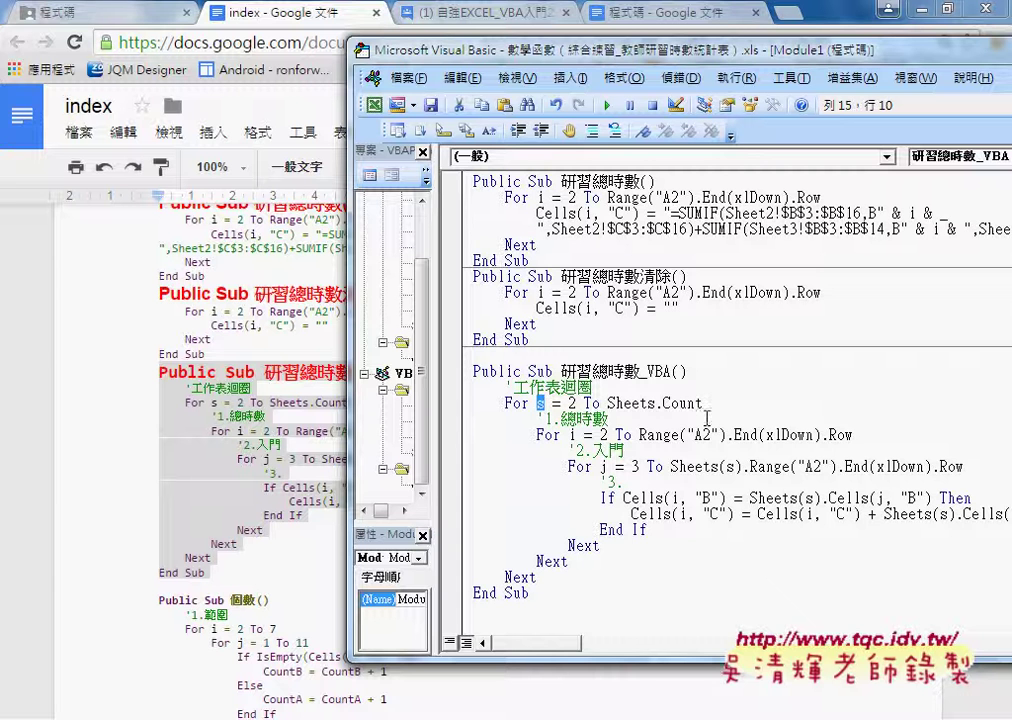
{"action": "double_click", "coordinate": [572, 403]}
{"action": "left_click_drag", "start_coordinate": [607, 403], "coordinate": [703, 403]}
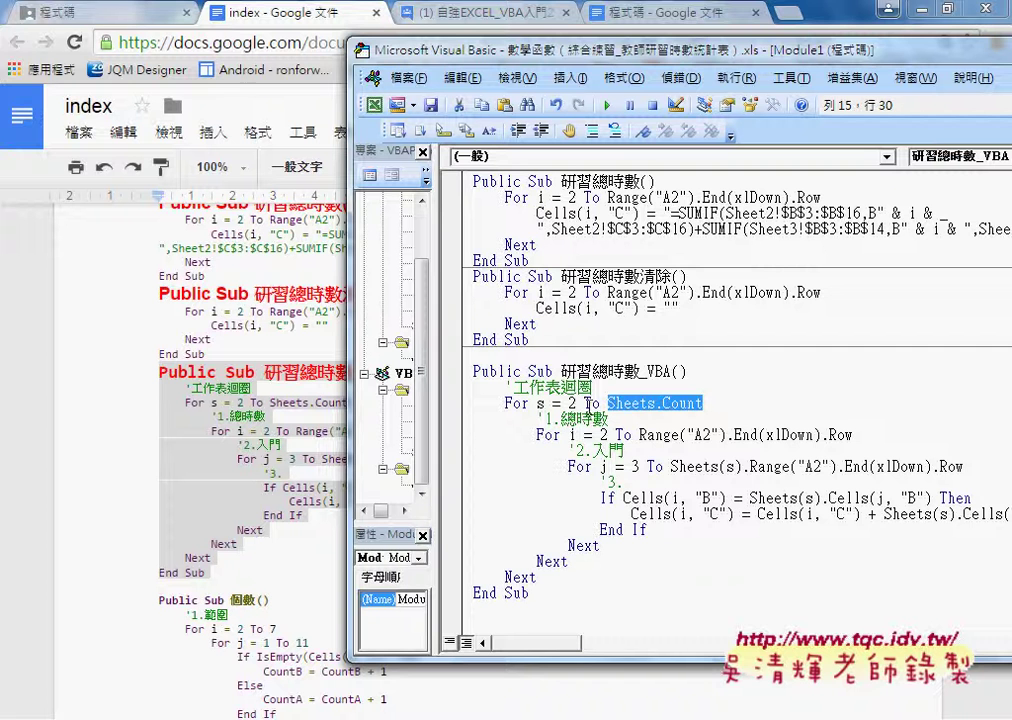
{"action": "left_click_drag", "start_coordinate": [568, 403], "coordinate": [705, 404]}
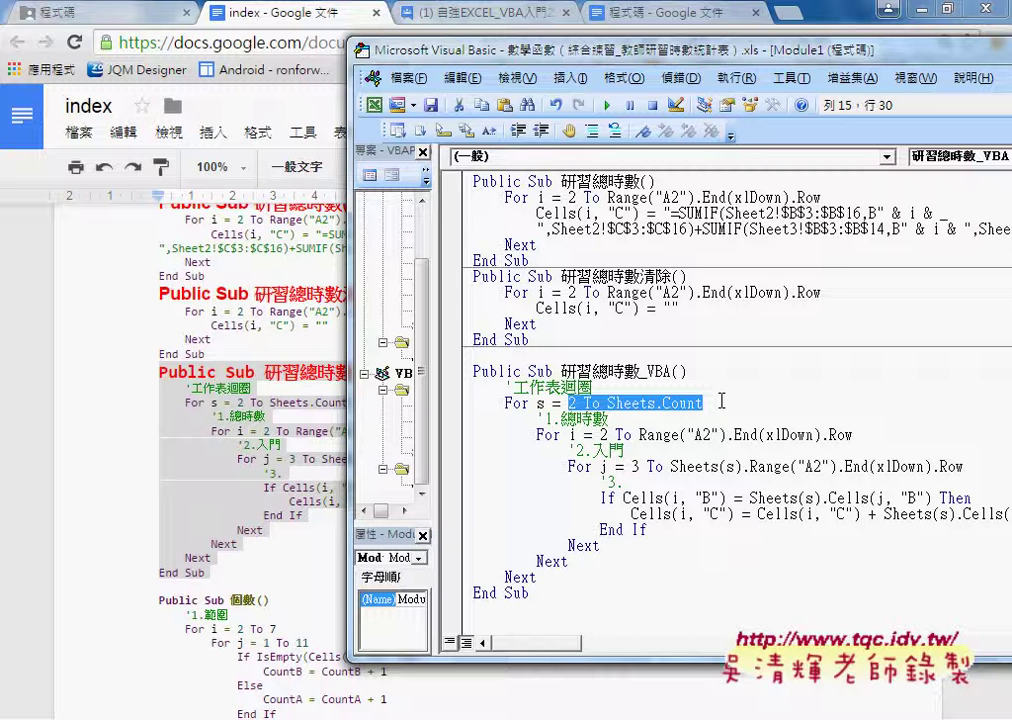
{"action": "left_click", "coordinate": [571, 434]}
{"action": "double_click", "coordinate": [571, 434]}
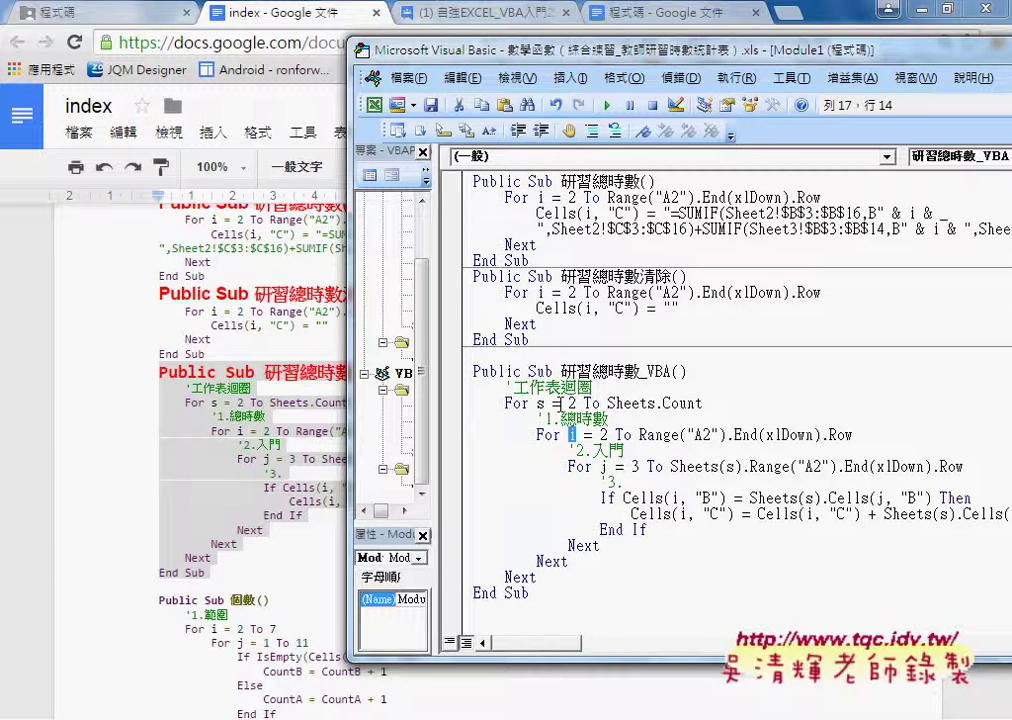
{"action": "left_click", "coordinate": [544, 404]}
{"action": "left_click", "coordinate": [600, 434]}
{"action": "left_click_drag", "start_coordinate": [600, 434], "coordinate": [680, 434]}
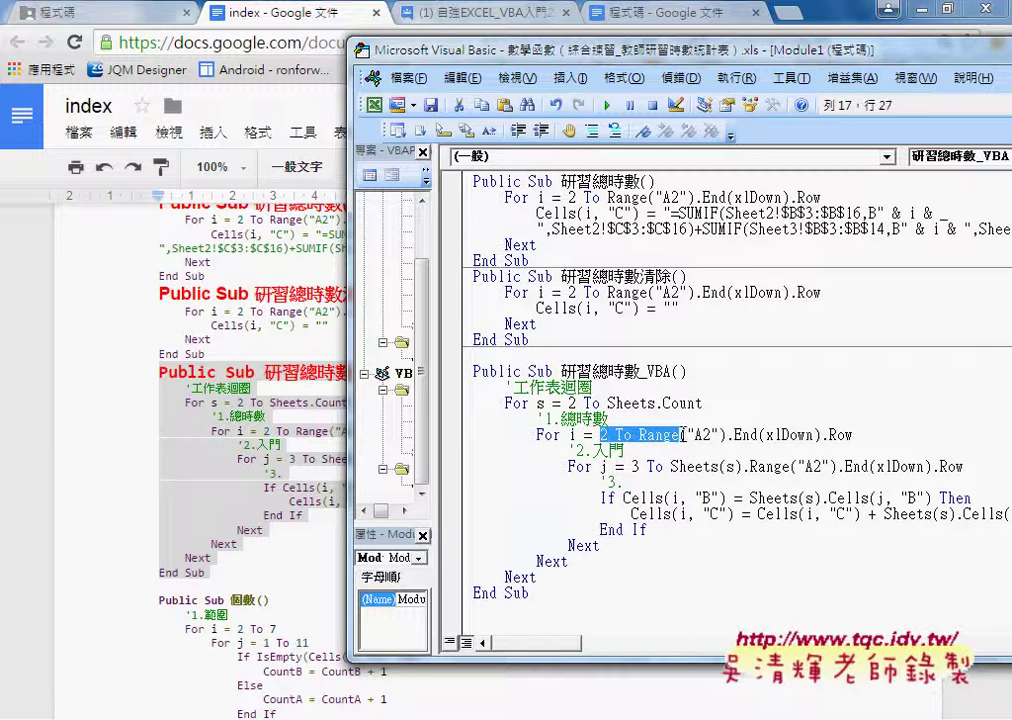
{"action": "left_click_drag", "start_coordinate": [625, 466], "coordinate": [704, 467]}
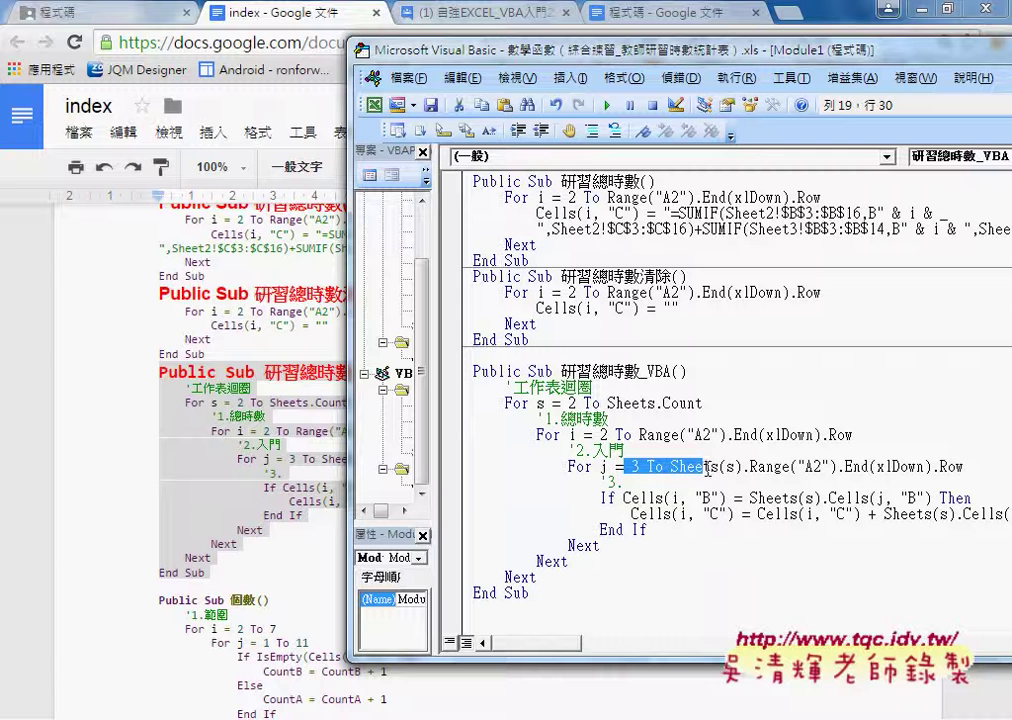
{"action": "mouse_move", "coordinate": [885, 497]}
{"action": "left_mouse_down"}
{"action": "mouse_move", "coordinate": [932, 497]}
{"action": "mouse_move", "coordinate": [624, 497]}
{"action": "left_mouse_up"}
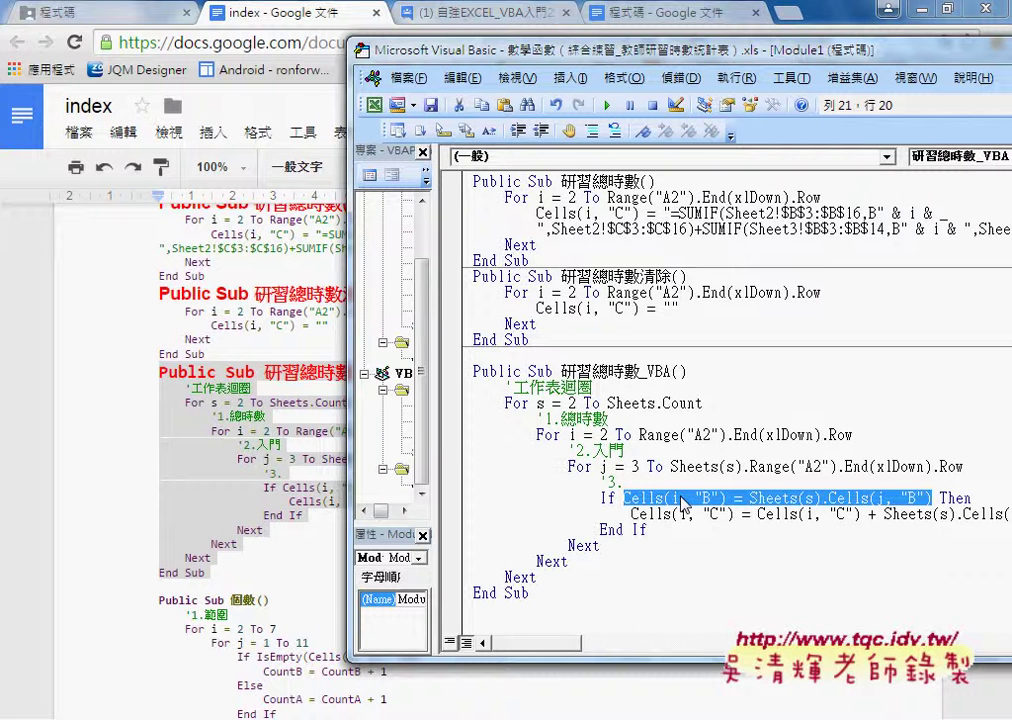
- Widen the code view and highlight the hours-adding line and the outer sheet For loop
{"action": "left_click_drag", "start_coordinate": [434, 450], "coordinate": [408, 450]}
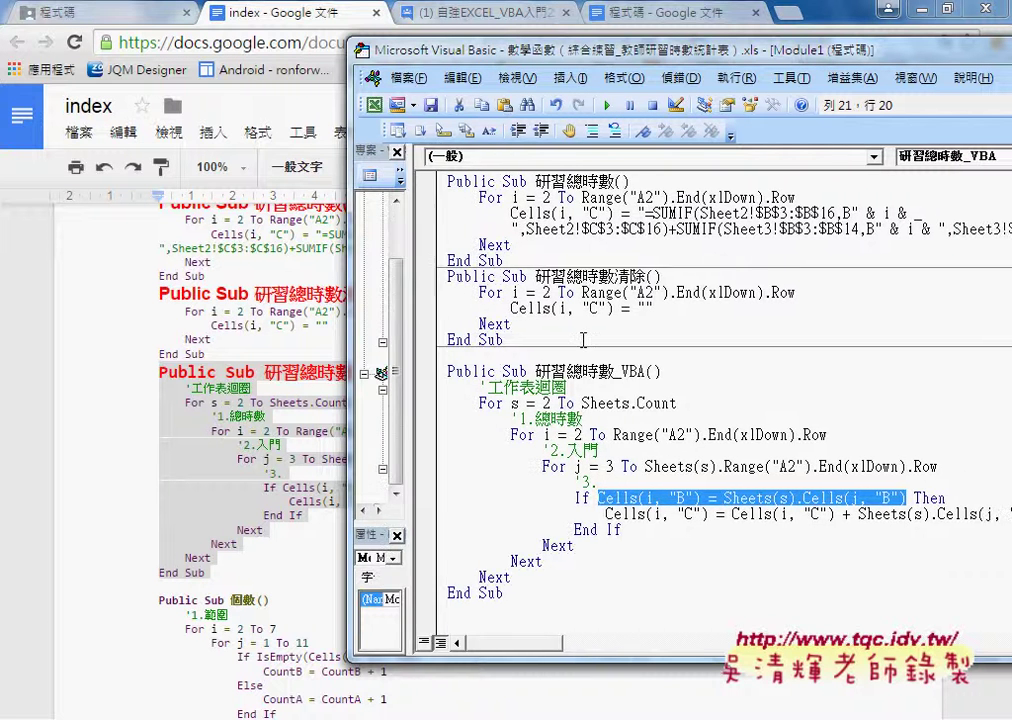
{"action": "left_click_drag", "start_coordinate": [512, 52], "coordinate": [367, 52]}
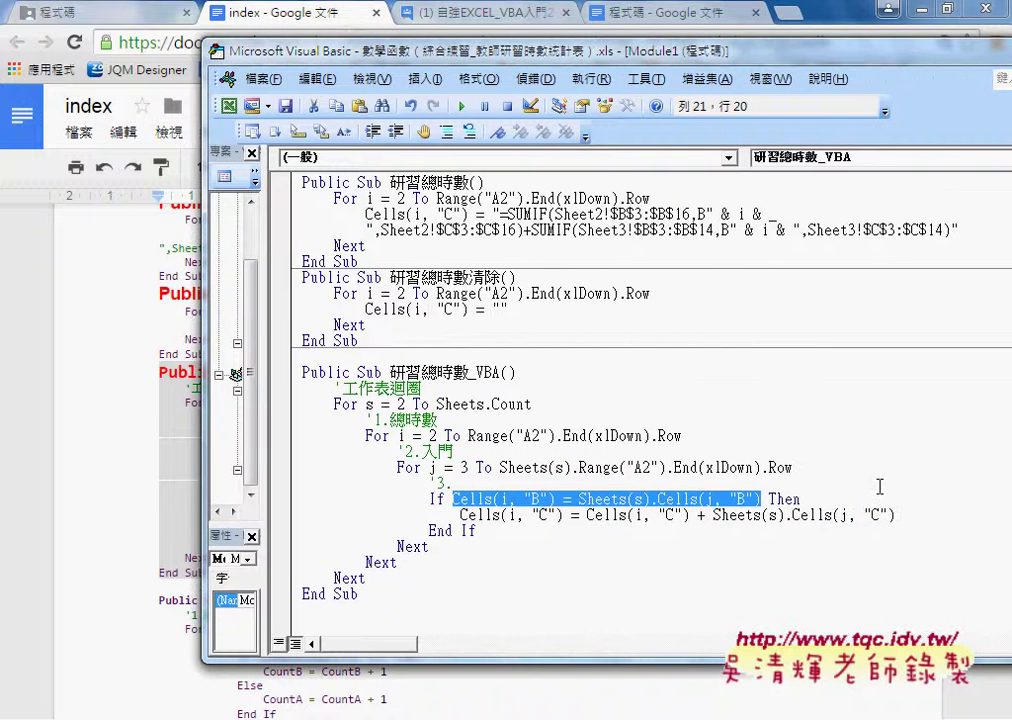
{"action": "left_click_drag", "start_coordinate": [896, 515], "coordinate": [461, 516]}
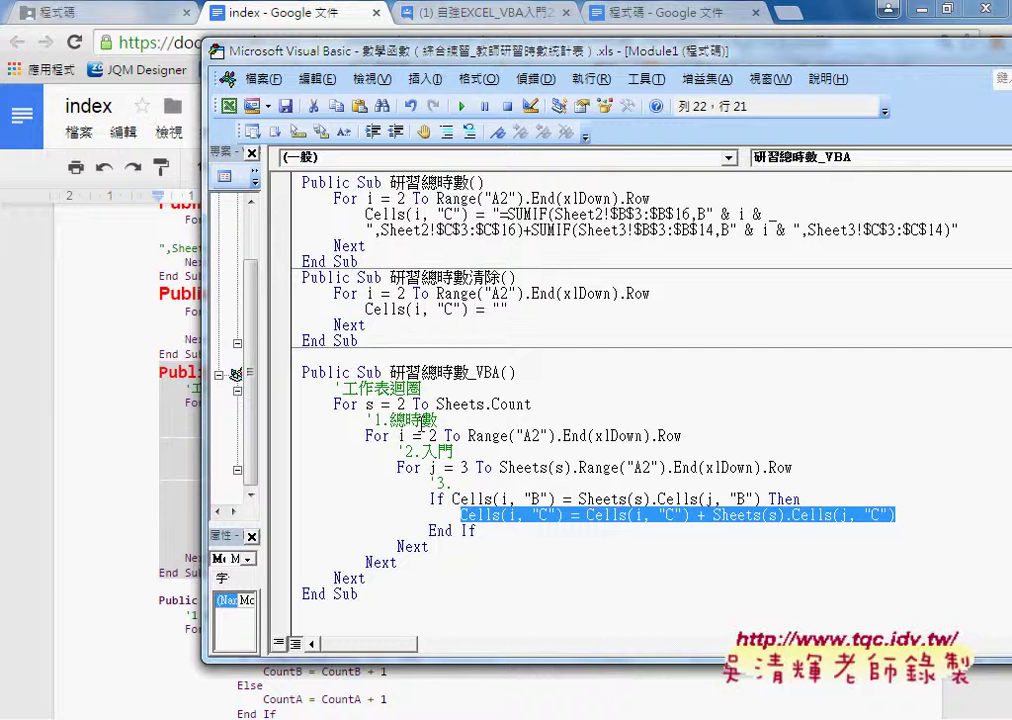
{"action": "double_click", "coordinate": [352, 405]}
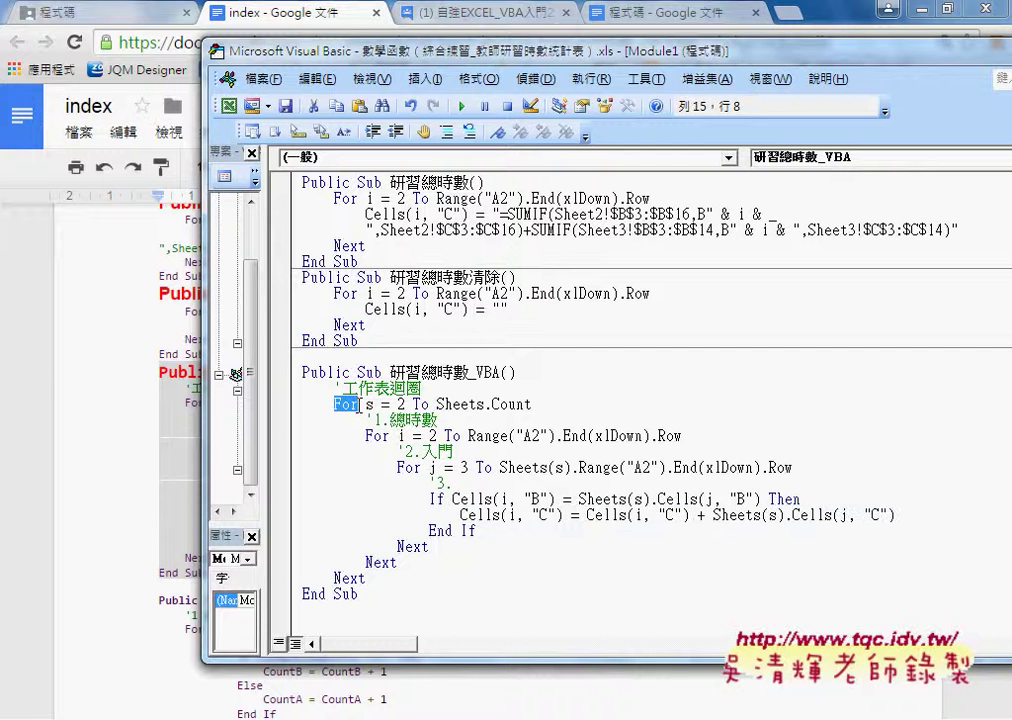
{"action": "left_click_drag", "start_coordinate": [360, 405], "coordinate": [531, 405]}
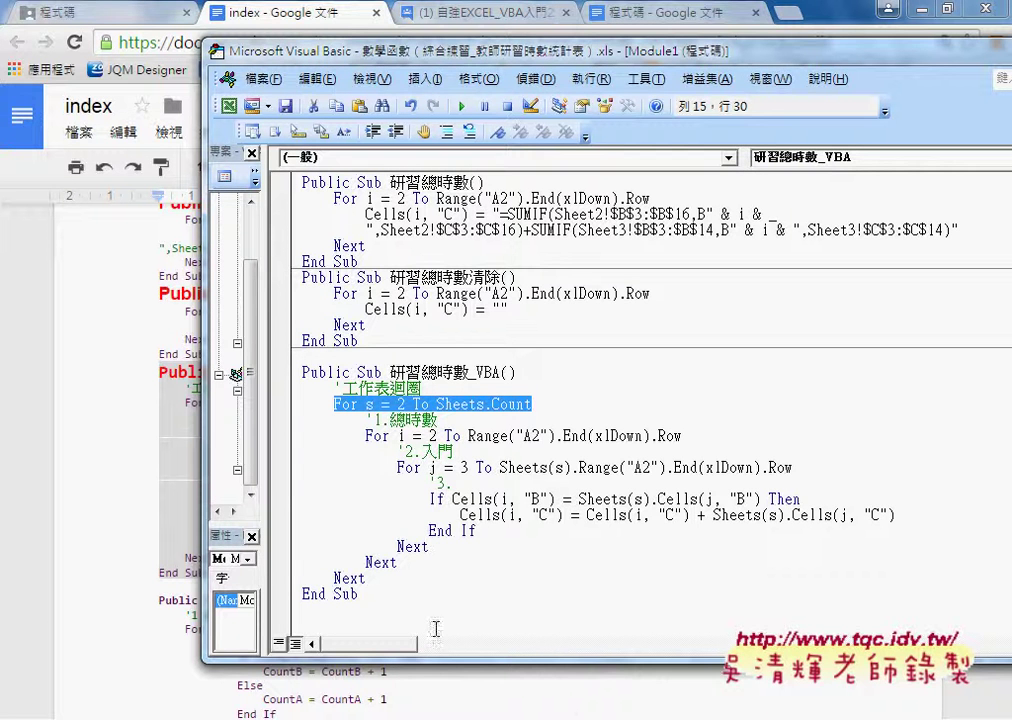
{"action": "key", "text": "alt+Tab"}
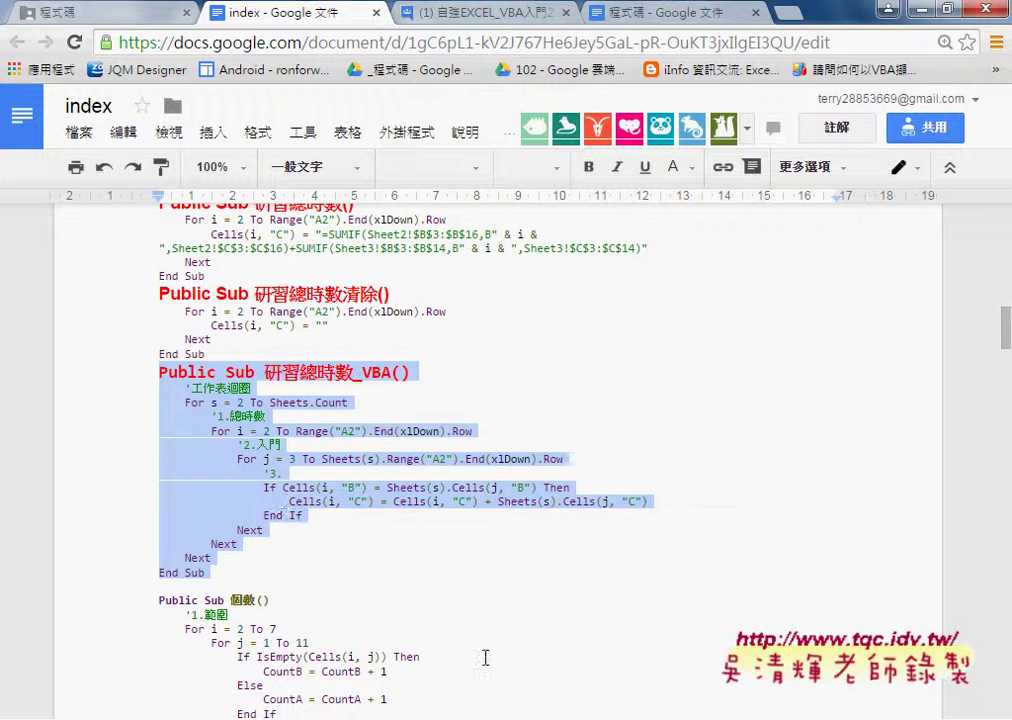
- In 4數學函數, look through the ROUND and COUNT sheets, ending on COUNTIF
{"action": "key", "text": "alt+Tab"}
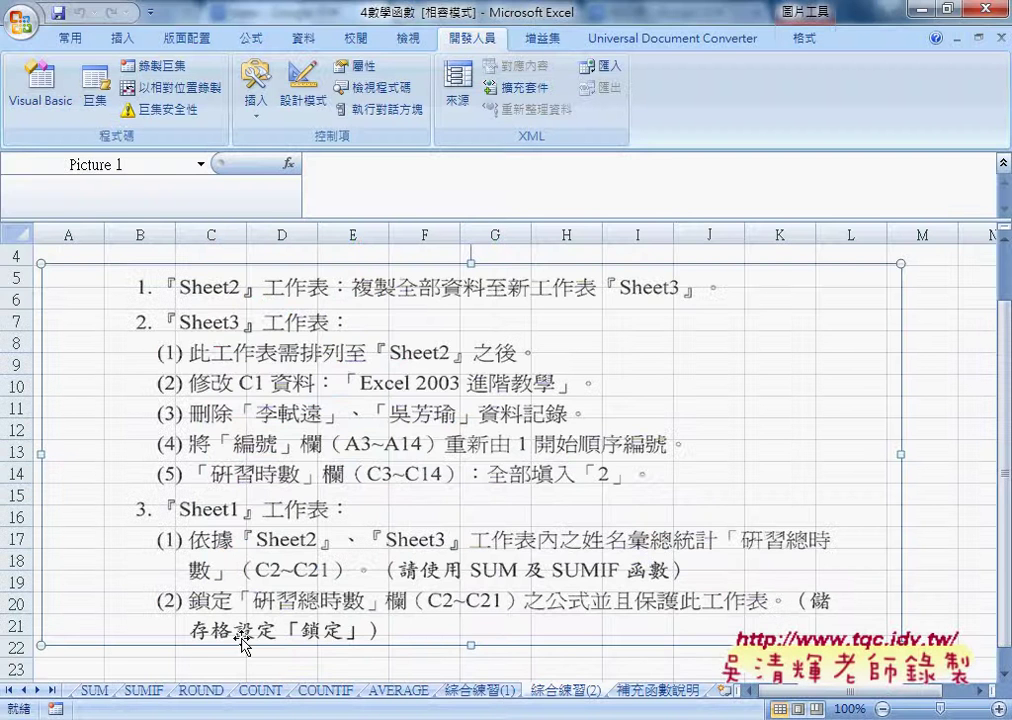
{"action": "left_click", "coordinate": [201, 691]}
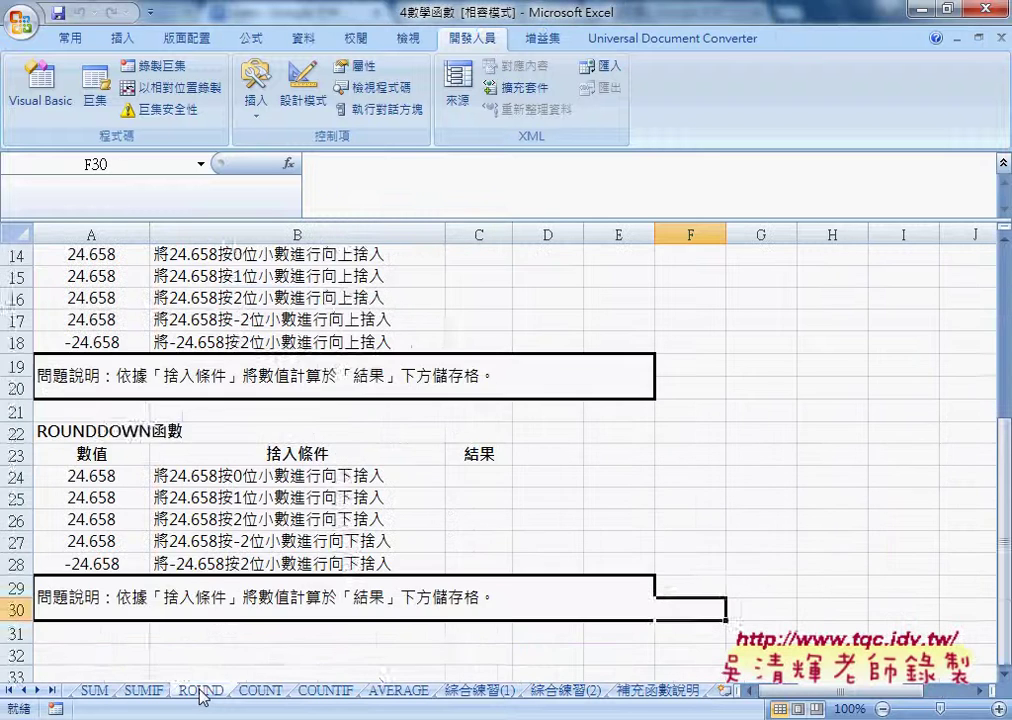
{"action": "scroll", "coordinate": [224, 610], "scroll_direction": "up", "scroll_amount": 3}
{"action": "scroll", "coordinate": [228, 605], "scroll_direction": "up", "scroll_amount": 1}
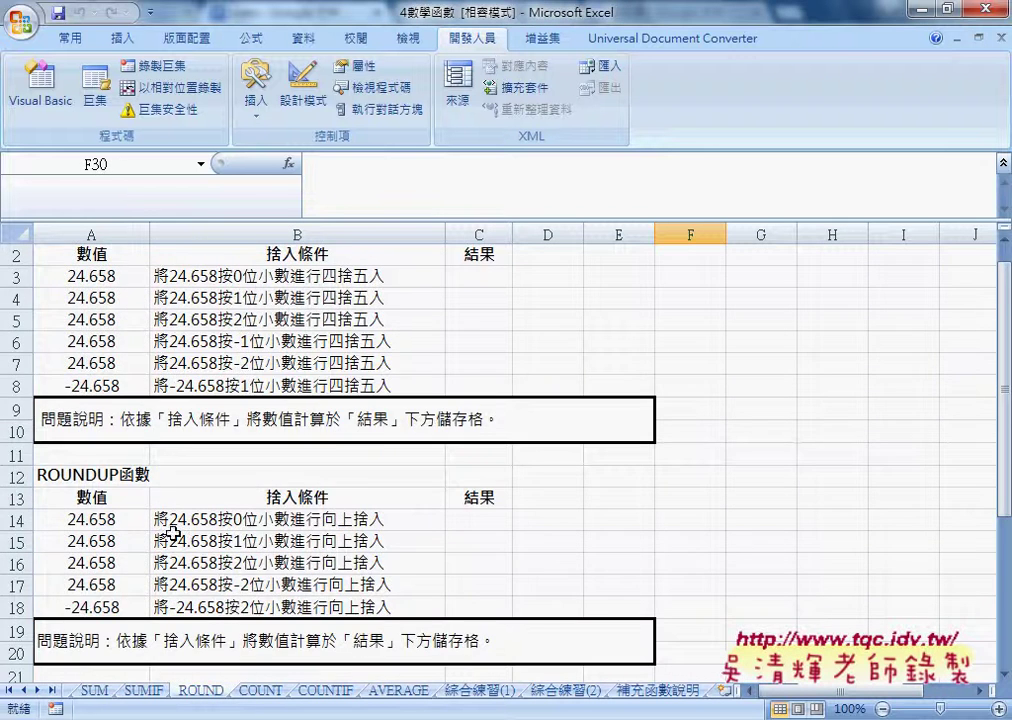
{"action": "scroll", "coordinate": [135, 534], "scroll_direction": "down", "scroll_amount": 2}
{"action": "scroll", "coordinate": [174, 537], "scroll_direction": "down", "scroll_amount": 2}
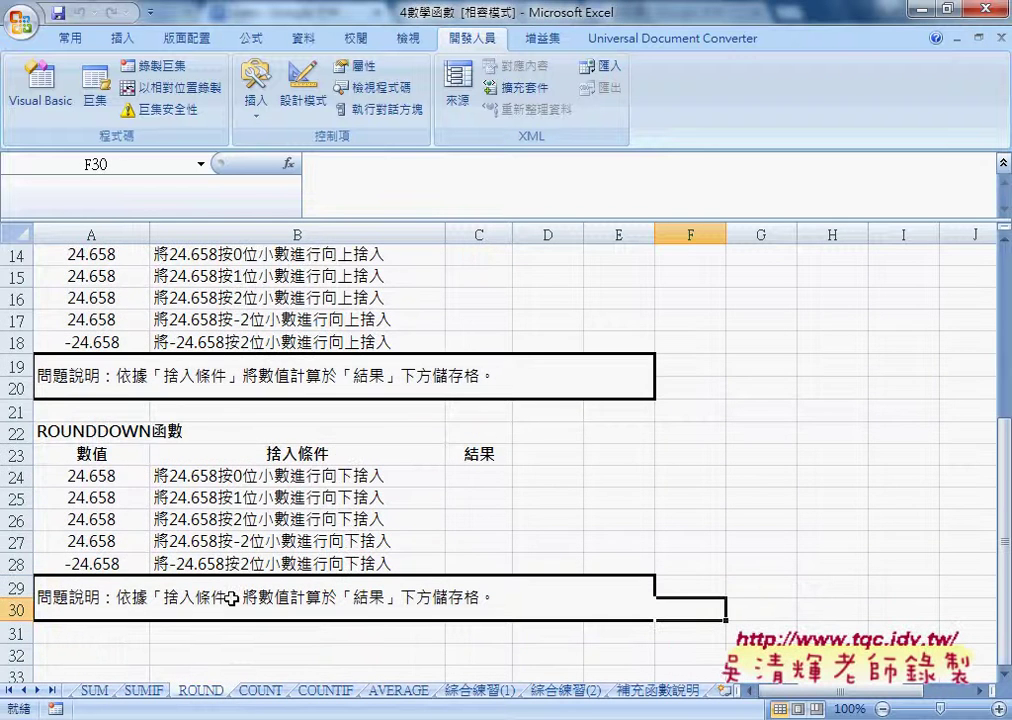
{"action": "left_click", "coordinate": [267, 693]}
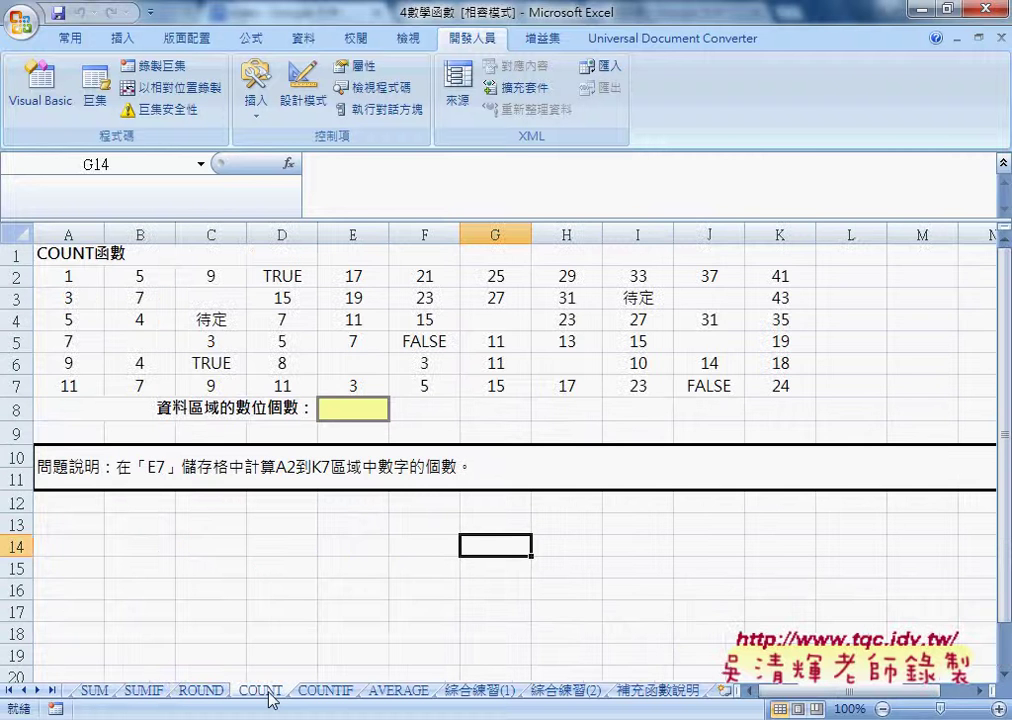
{"action": "left_click", "coordinate": [326, 692]}
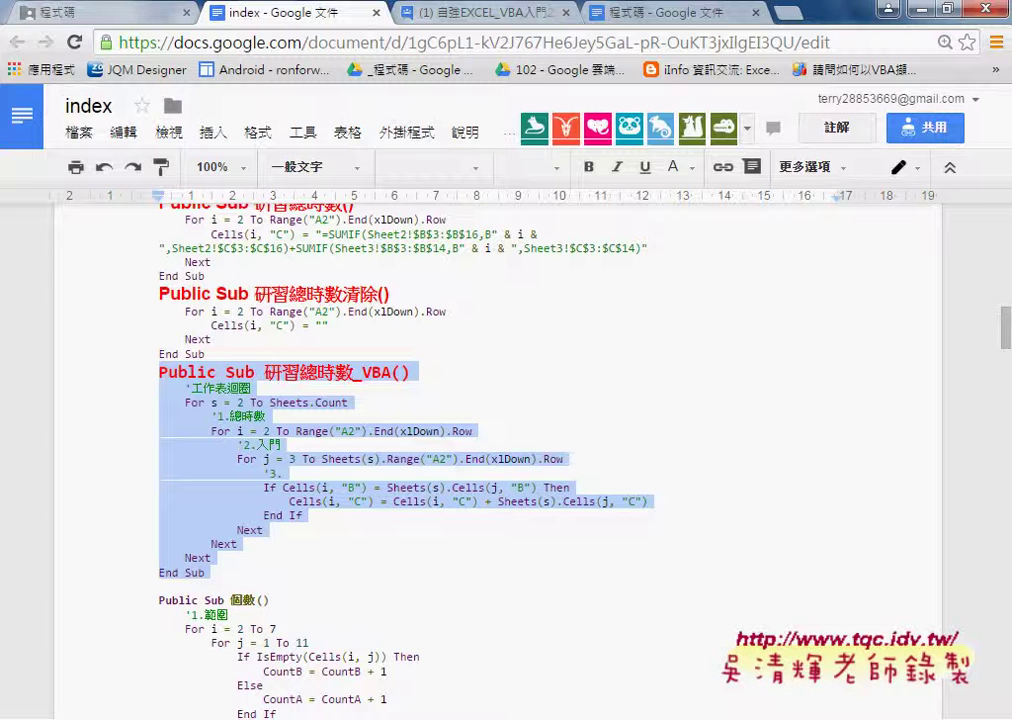
- Go back up in Google Drive to the _雲端白板畫面(2014) folder
{"action": "left_click", "coordinate": [97, 17]}
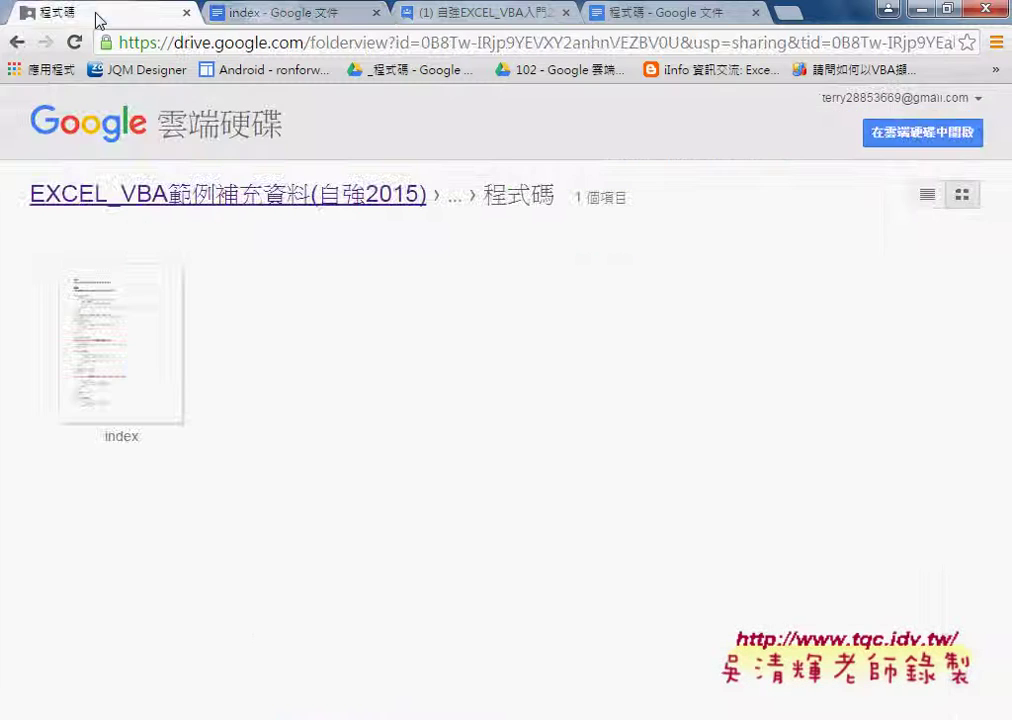
{"action": "left_click", "coordinate": [17, 44]}
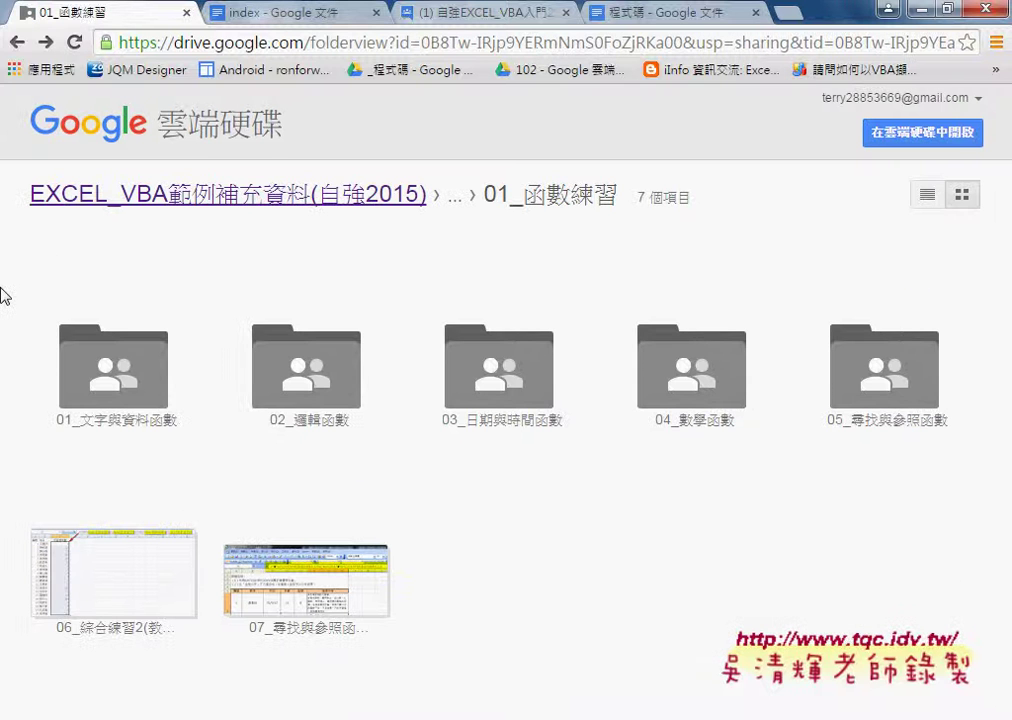
{"action": "left_click", "coordinate": [16, 42]}
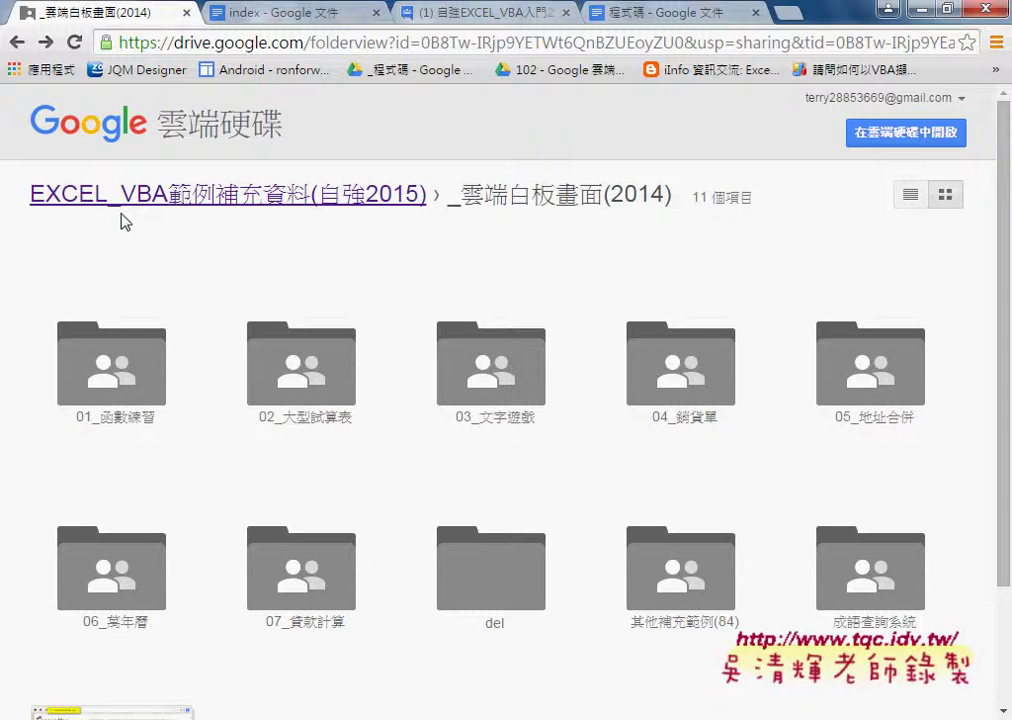
{"action": "scroll", "coordinate": [285, 341], "scroll_direction": "down", "scroll_amount": 3}
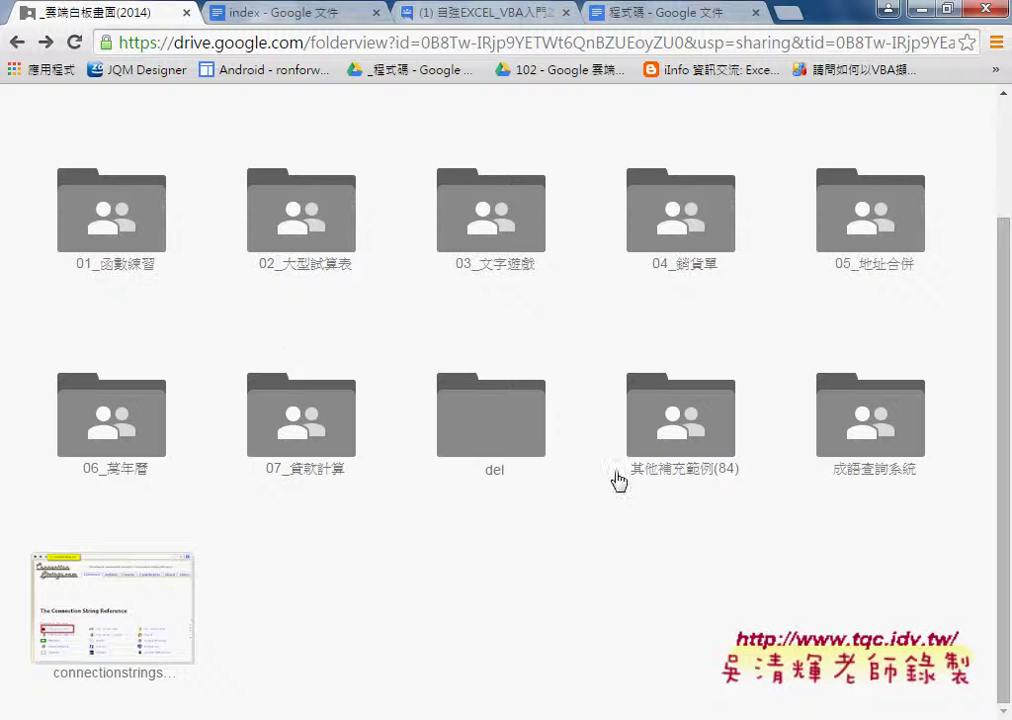
{"action": "scroll", "coordinate": [672, 470], "scroll_direction": "up", "scroll_amount": 3}
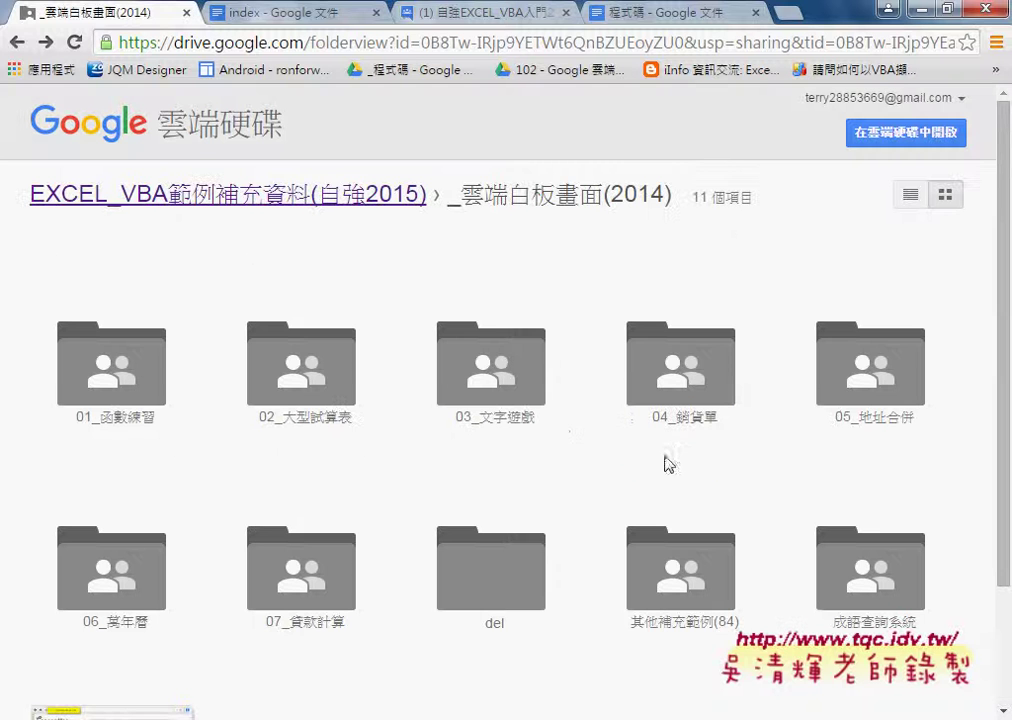
- Open 其他補充範例(84) > 01_入門 in list view, then the 範例01_COUNTIF樂透彩中獎機率統計 folder
{"action": "left_click", "coordinate": [712, 630]}
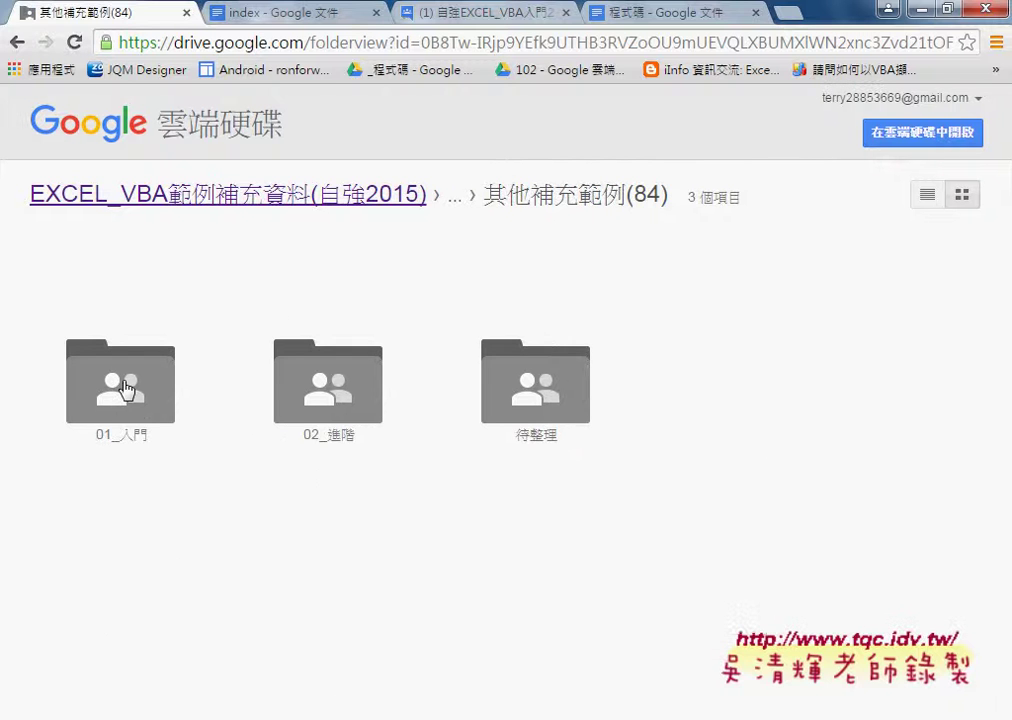
{"action": "left_click", "coordinate": [125, 389]}
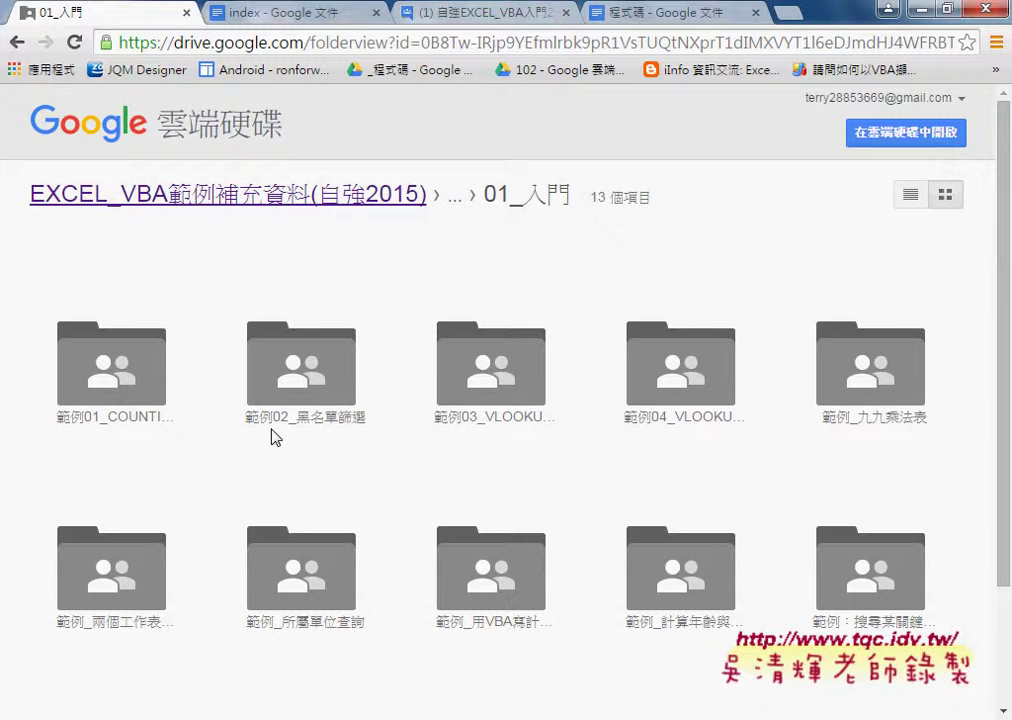
{"action": "left_click", "coordinate": [910, 194]}
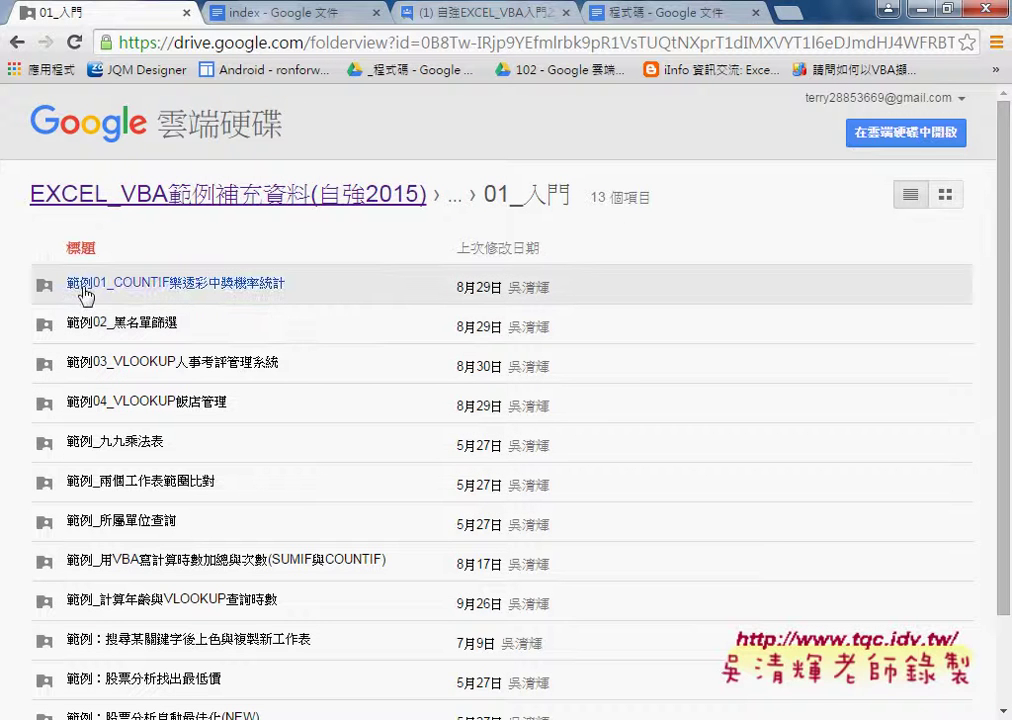
{"action": "left_click", "coordinate": [247, 287]}
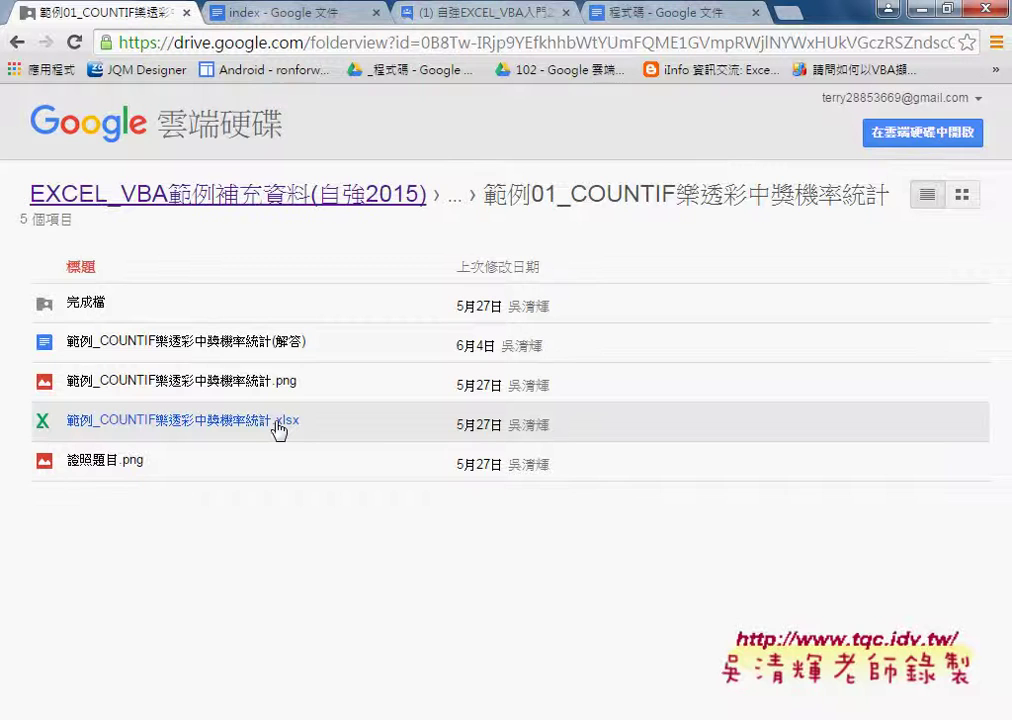
- Preview and download the 範例_COUNTIF樂透彩中獎機率統計.xlsx workbook from Drive
{"action": "left_click", "coordinate": [277, 424]}
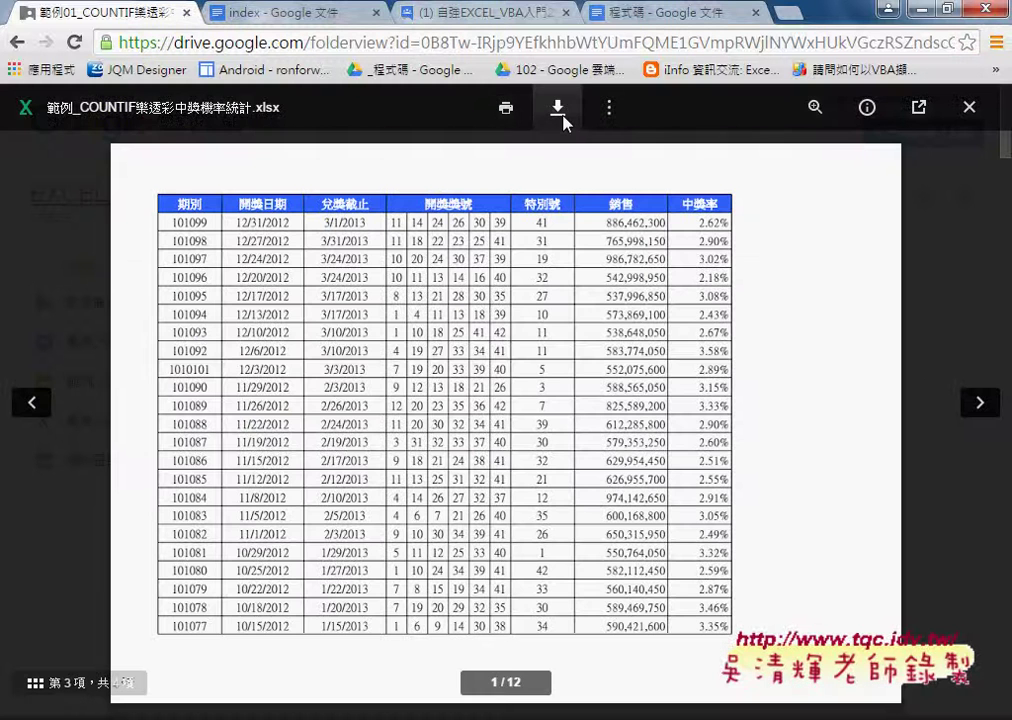
{"action": "left_click", "coordinate": [558, 112]}
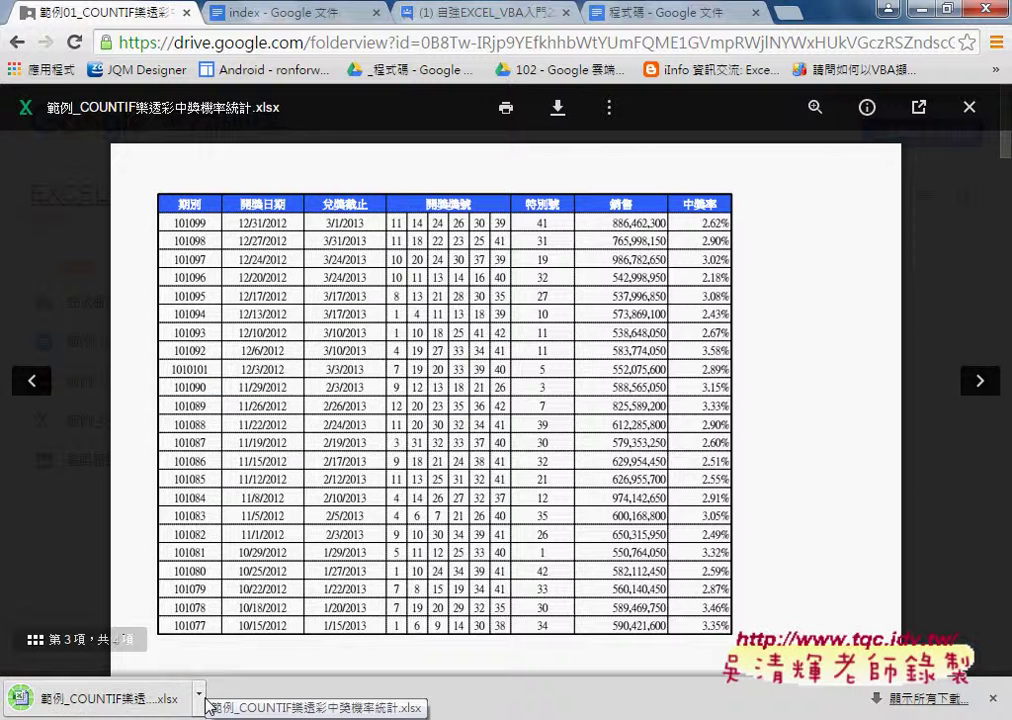
{"action": "left_click", "coordinate": [199, 692]}
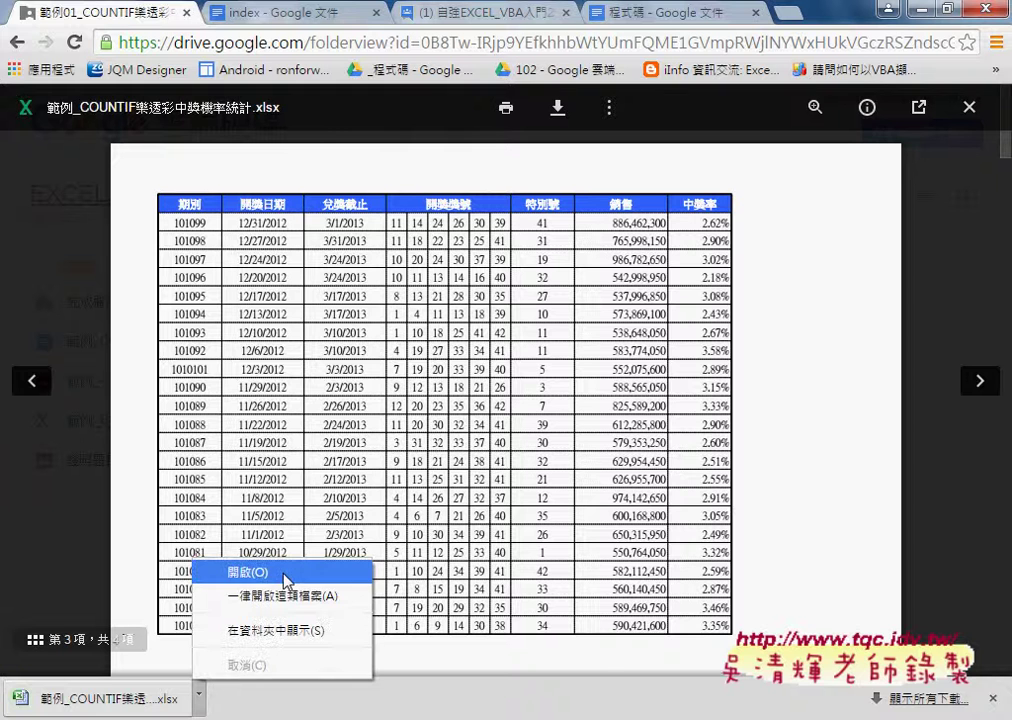
{"action": "left_click", "coordinate": [283, 572]}
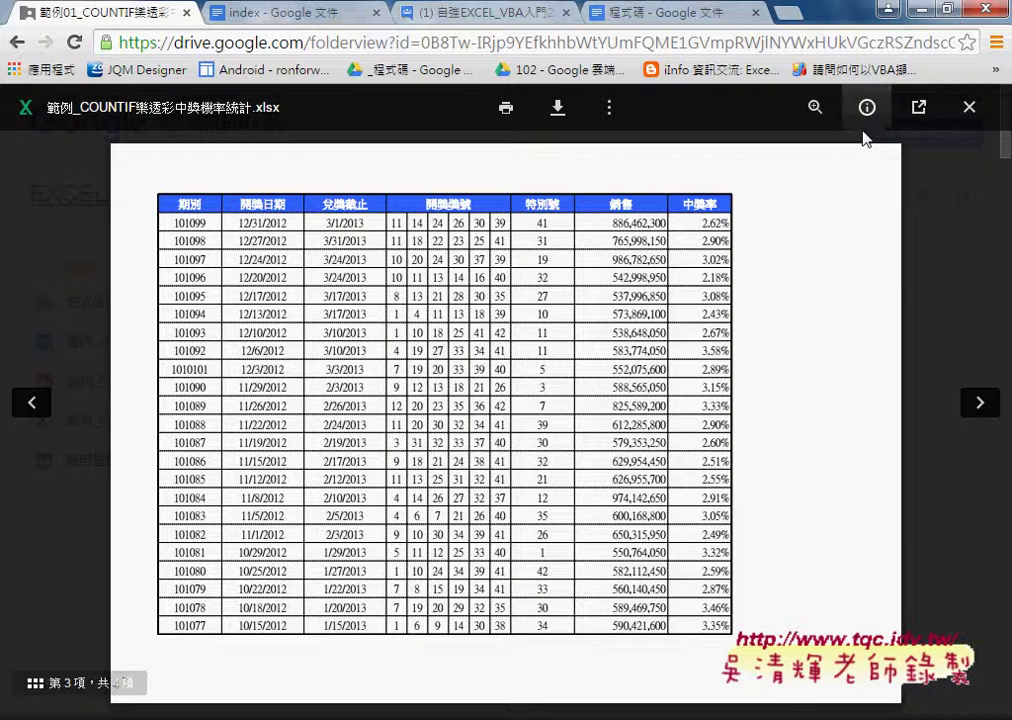
- Open the downloaded COUNTIF workbook in Excel from Chrome's Downloads list
{"action": "left_click", "coordinate": [996, 43]}
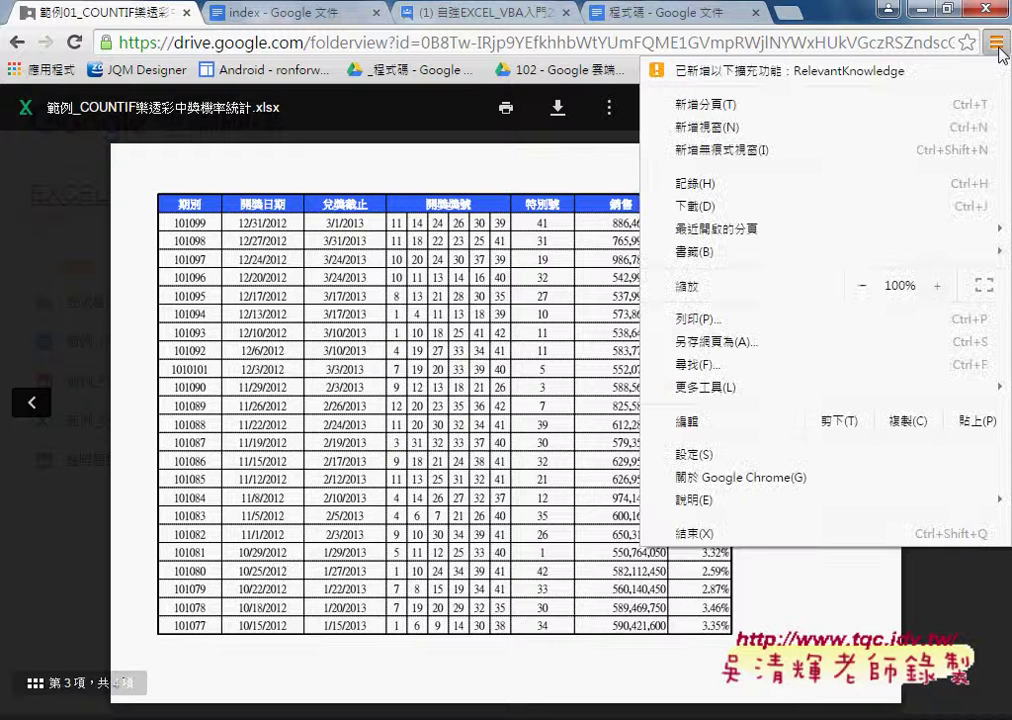
{"action": "left_click", "coordinate": [767, 215]}
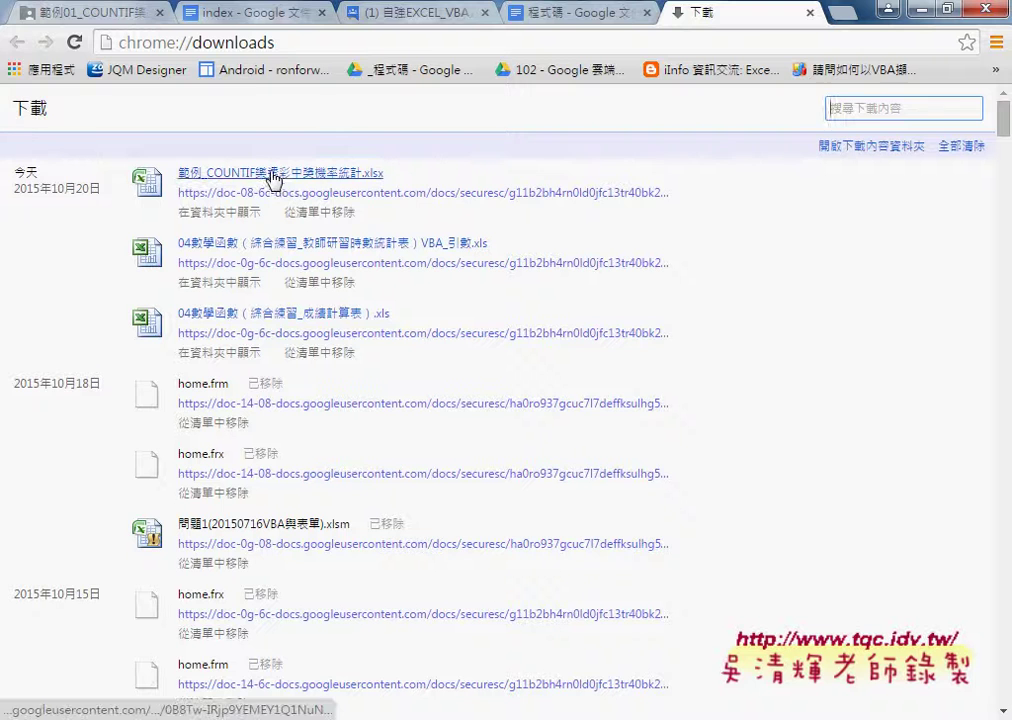
{"action": "left_click", "coordinate": [272, 176]}
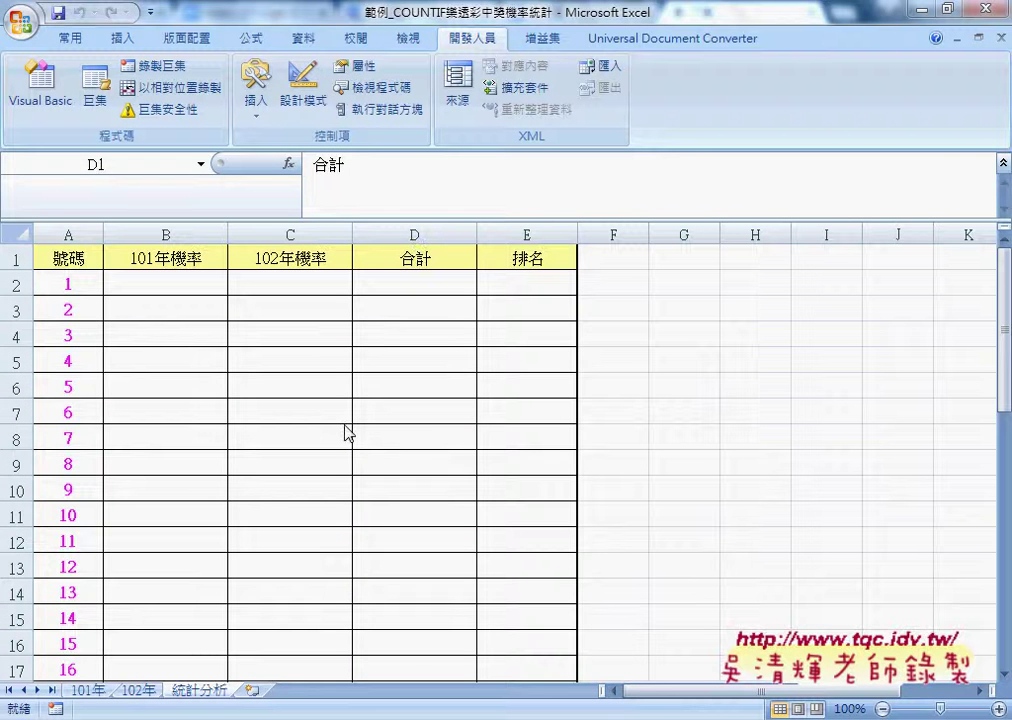
- Collapse the formula bar to one line and review the first three draws on the 101年 sheet
{"action": "left_click", "coordinate": [1004, 163]}
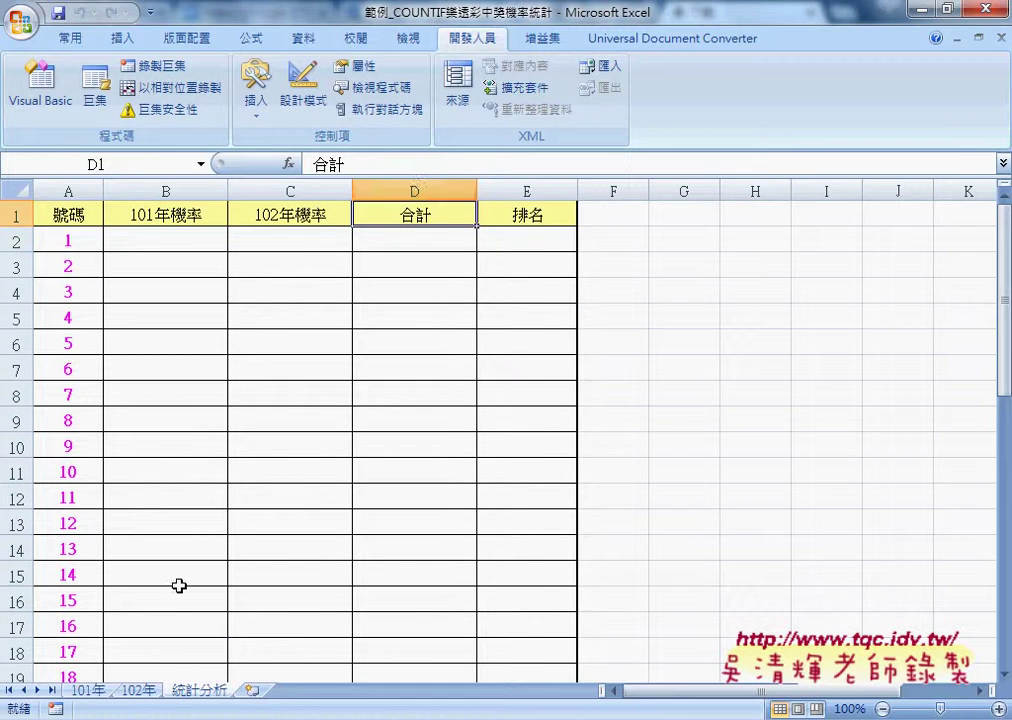
{"action": "left_click", "coordinate": [90, 690]}
{"action": "scroll", "coordinate": [255, 594], "scroll_direction": "up", "scroll_amount": 5}
{"action": "scroll", "coordinate": [190, 586], "scroll_direction": "up", "scroll_amount": 9}
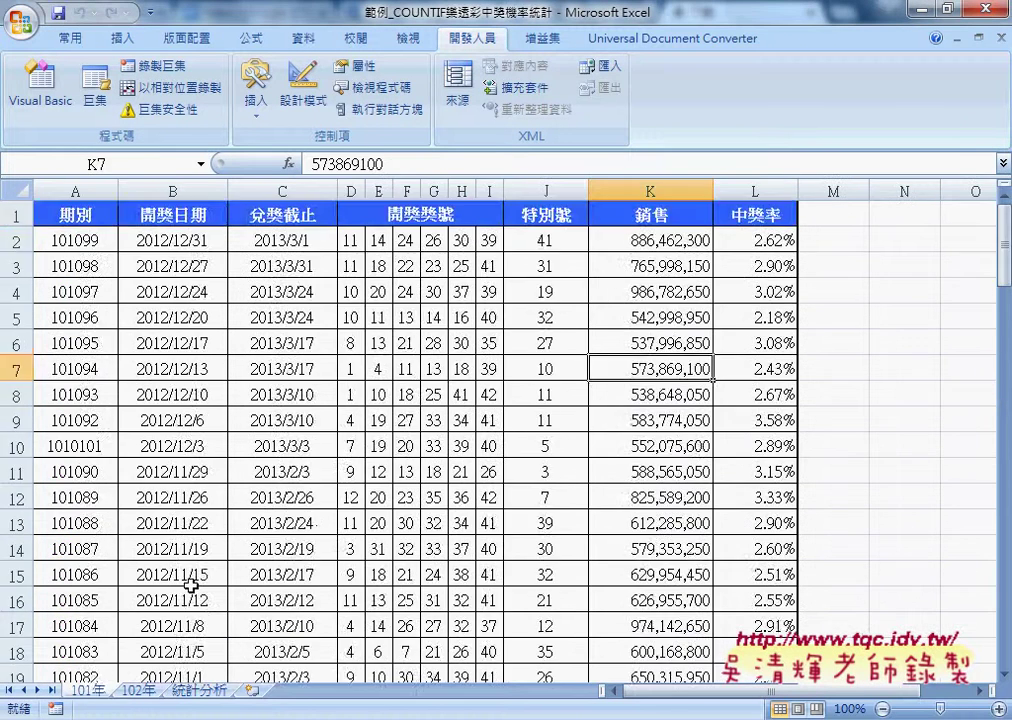
{"action": "left_click_drag", "start_coordinate": [350, 240], "coordinate": [512, 240]}
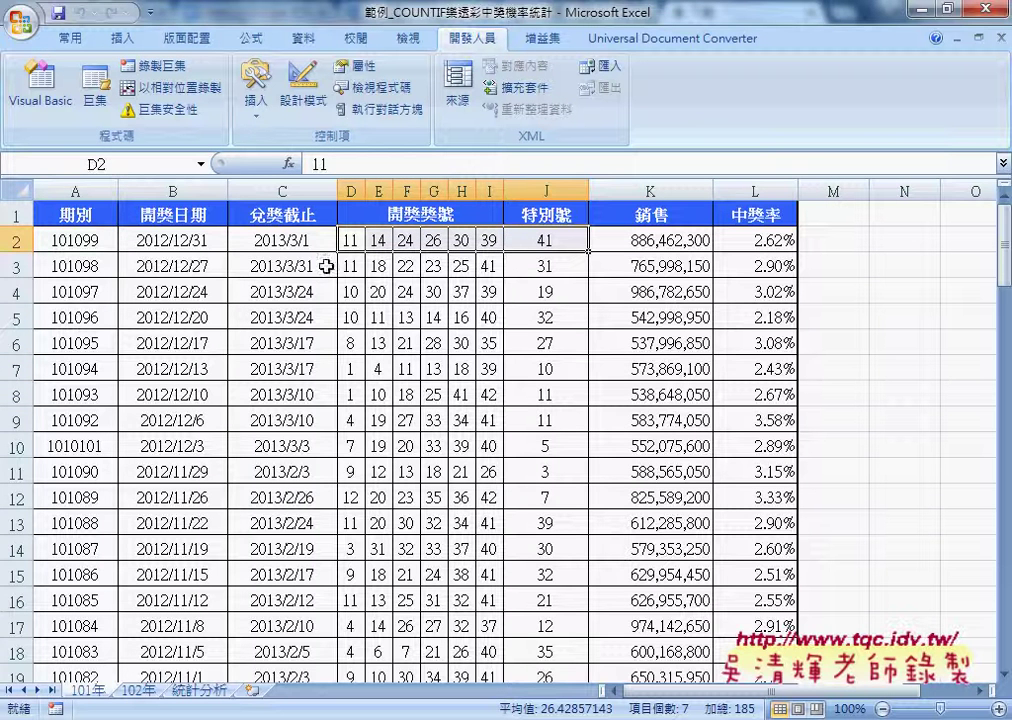
{"action": "left_click_drag", "start_coordinate": [350, 266], "coordinate": [569, 266]}
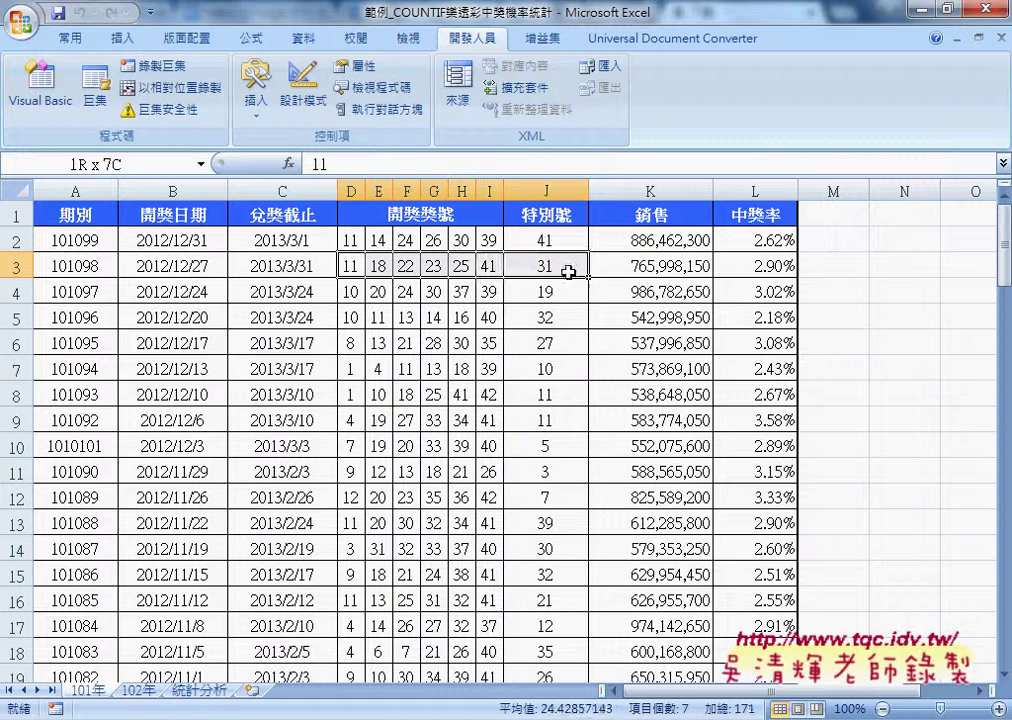
{"action": "left_click_drag", "start_coordinate": [352, 292], "coordinate": [512, 292]}
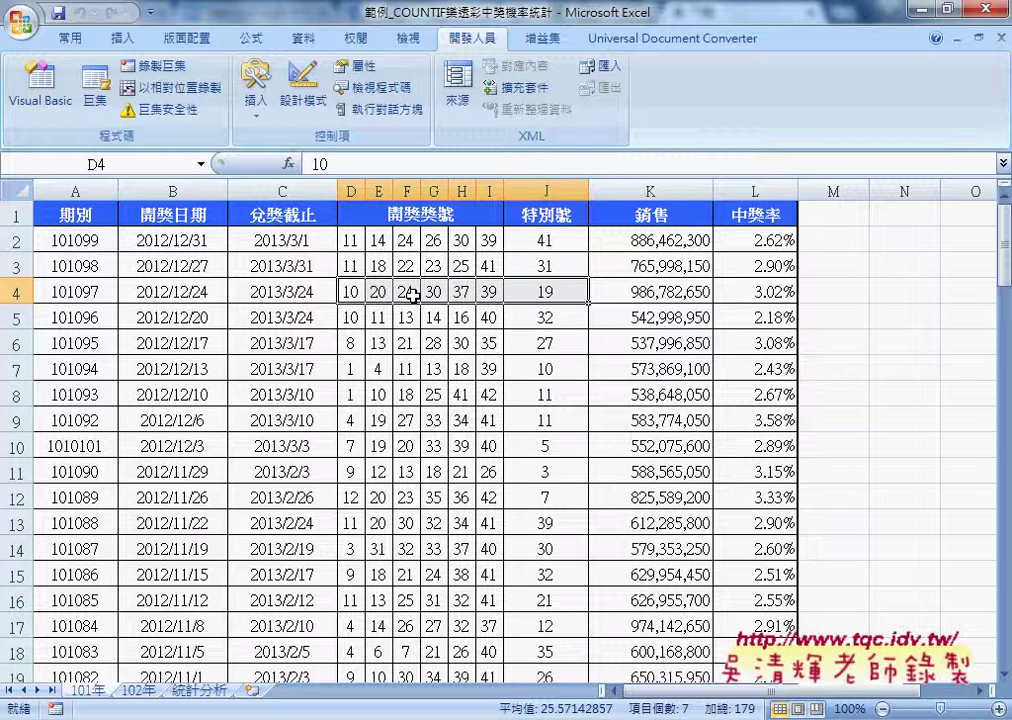
- Check the first 2013 draw on 102年, then return to 統計分析
{"action": "left_click", "coordinate": [138, 690]}
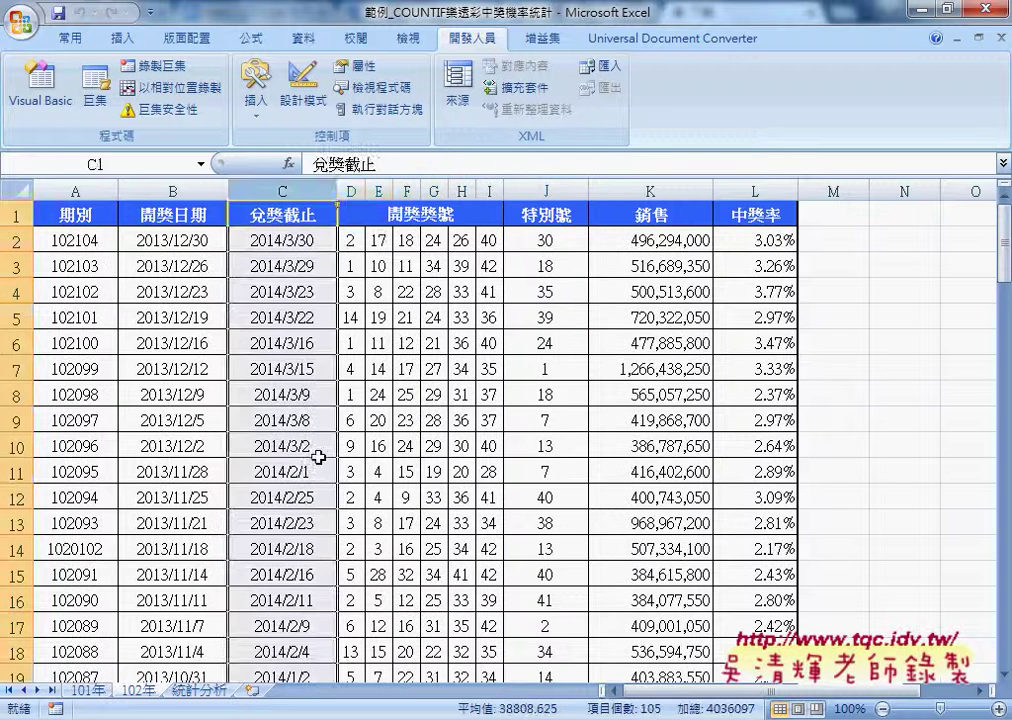
{"action": "left_click_drag", "start_coordinate": [350, 240], "coordinate": [585, 240]}
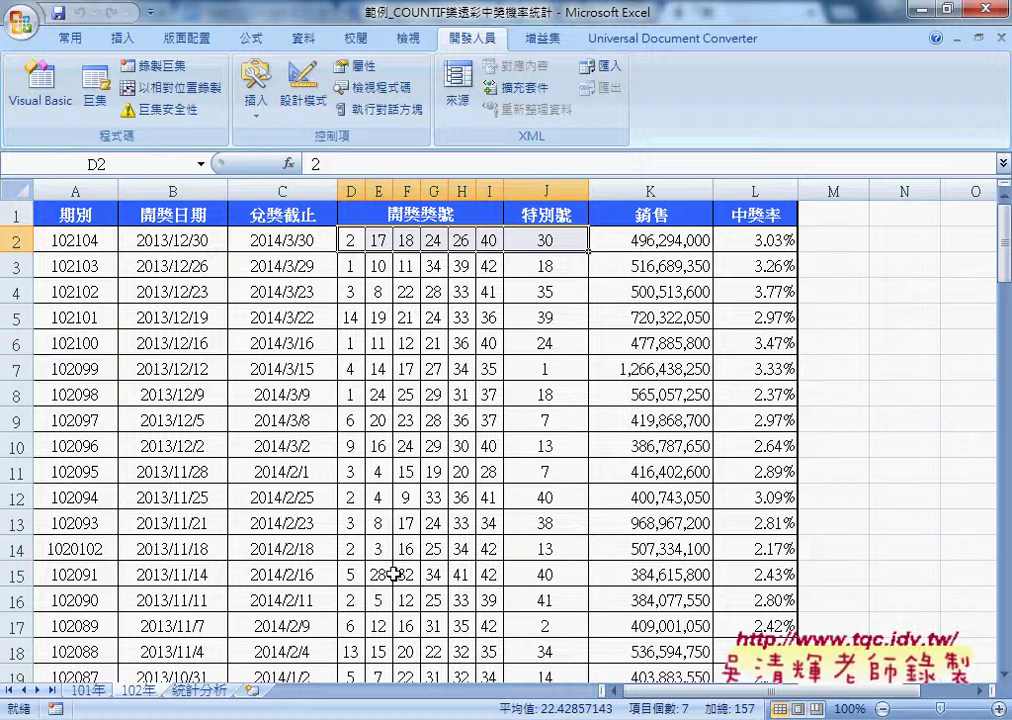
{"action": "left_click", "coordinate": [200, 690]}
- Step through cells A2 to E2 on 統計分析: number, 101年 and 102年 probabilities, total, rank
{"action": "left_click", "coordinate": [147, 238]}
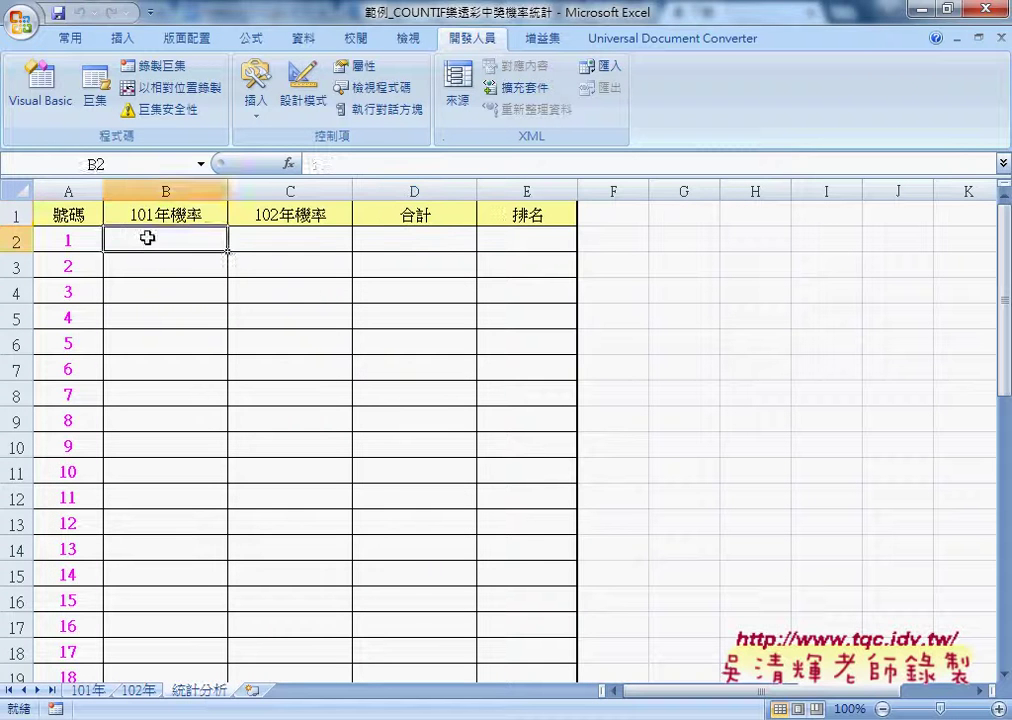
{"action": "left_click", "coordinate": [82, 241]}
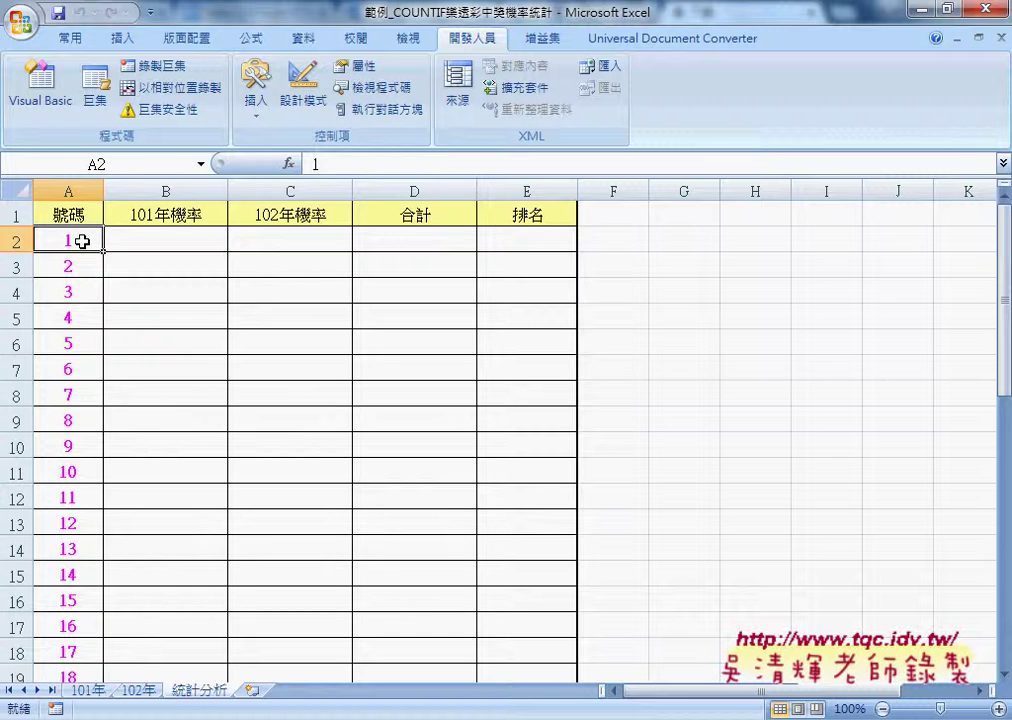
{"action": "left_click", "coordinate": [171, 238]}
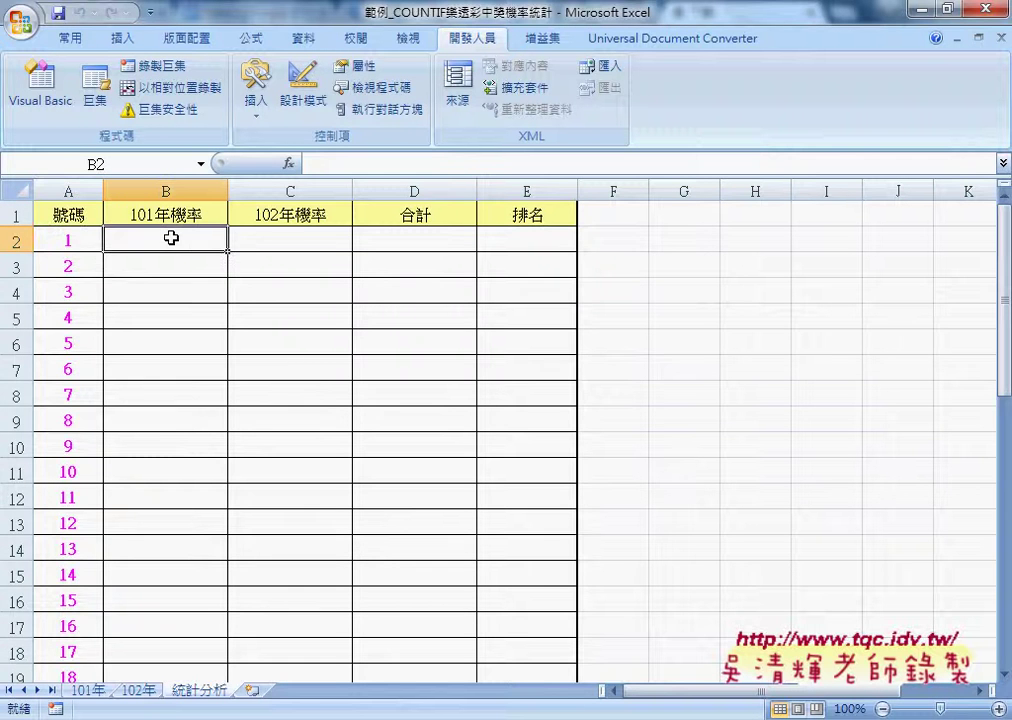
{"action": "left_click", "coordinate": [269, 236]}
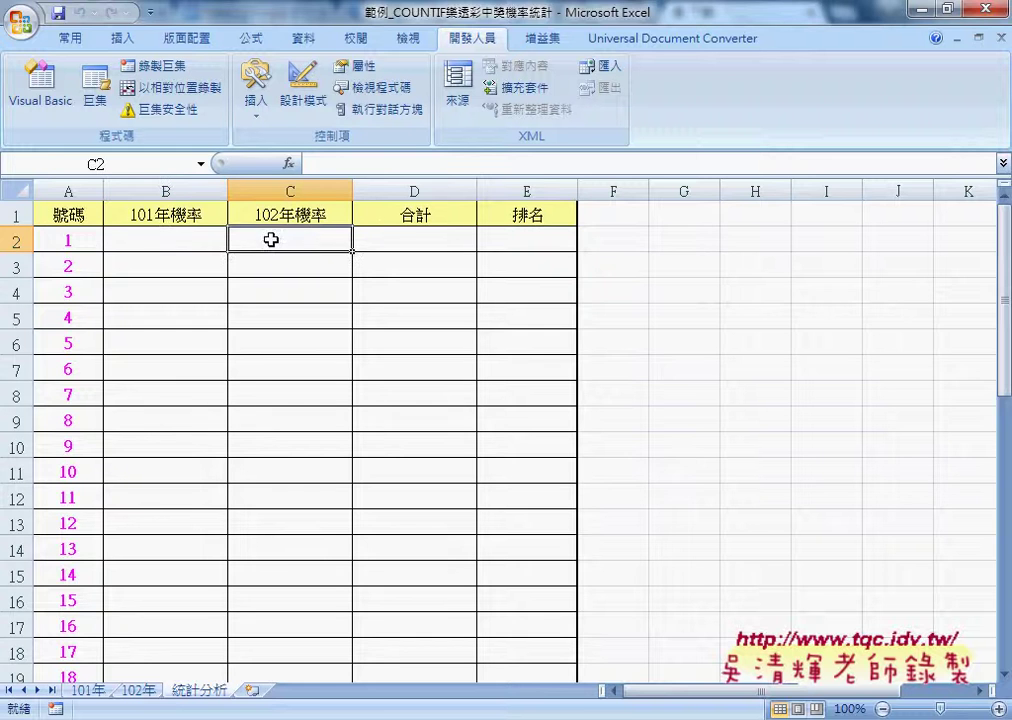
{"action": "left_click", "coordinate": [417, 237]}
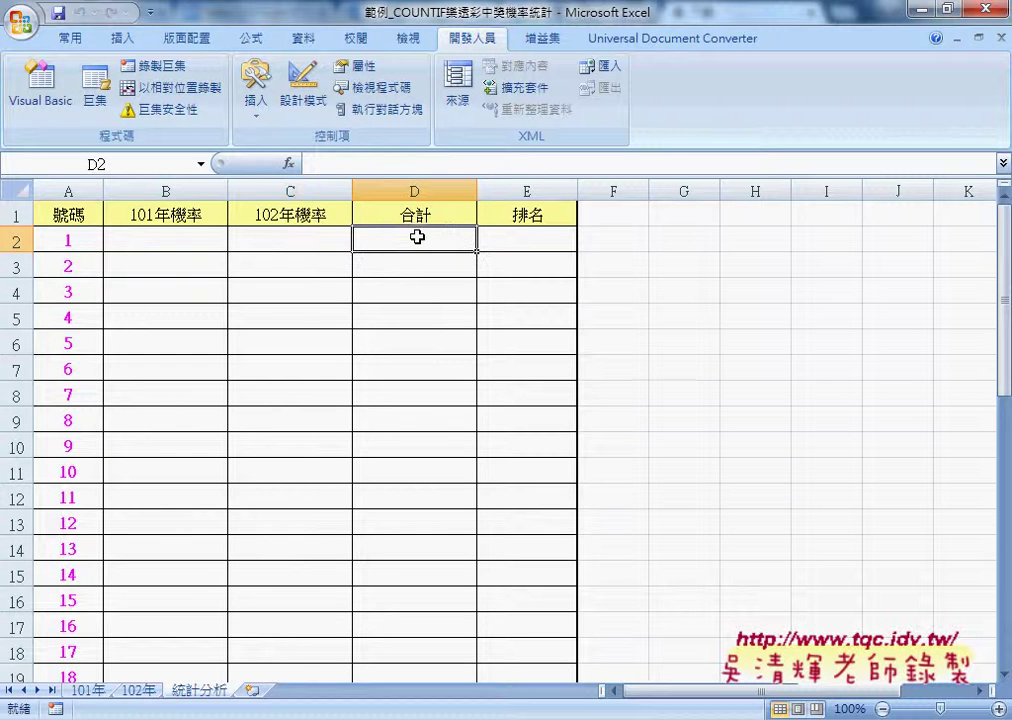
{"action": "left_click", "coordinate": [530, 244]}
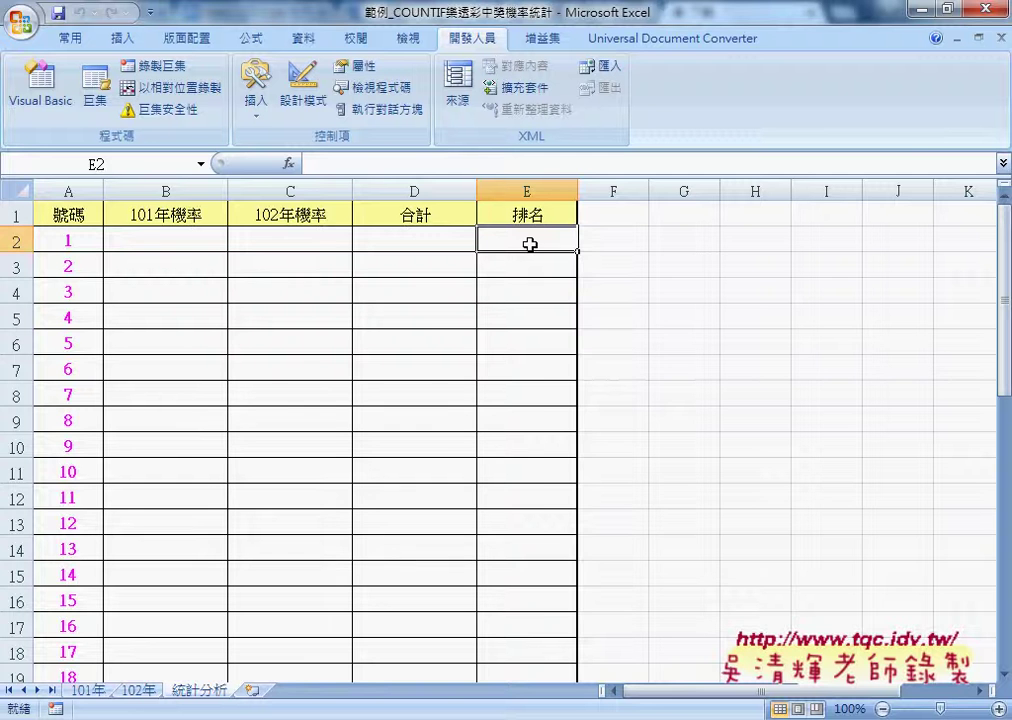
- Cycle through the sheets and settle on 101年, selecting the first 2012 draw's numbers
{"action": "left_click", "coordinate": [89, 691]}
{"action": "left_click", "coordinate": [135, 692]}
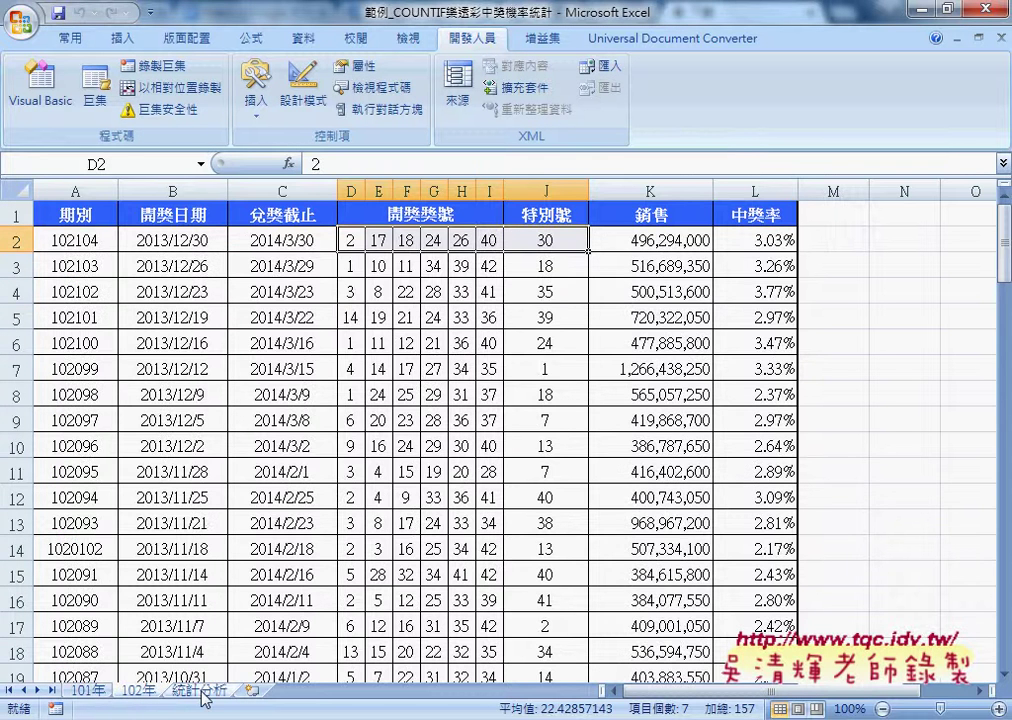
{"action": "left_click", "coordinate": [202, 692]}
{"action": "left_click", "coordinate": [89, 691]}
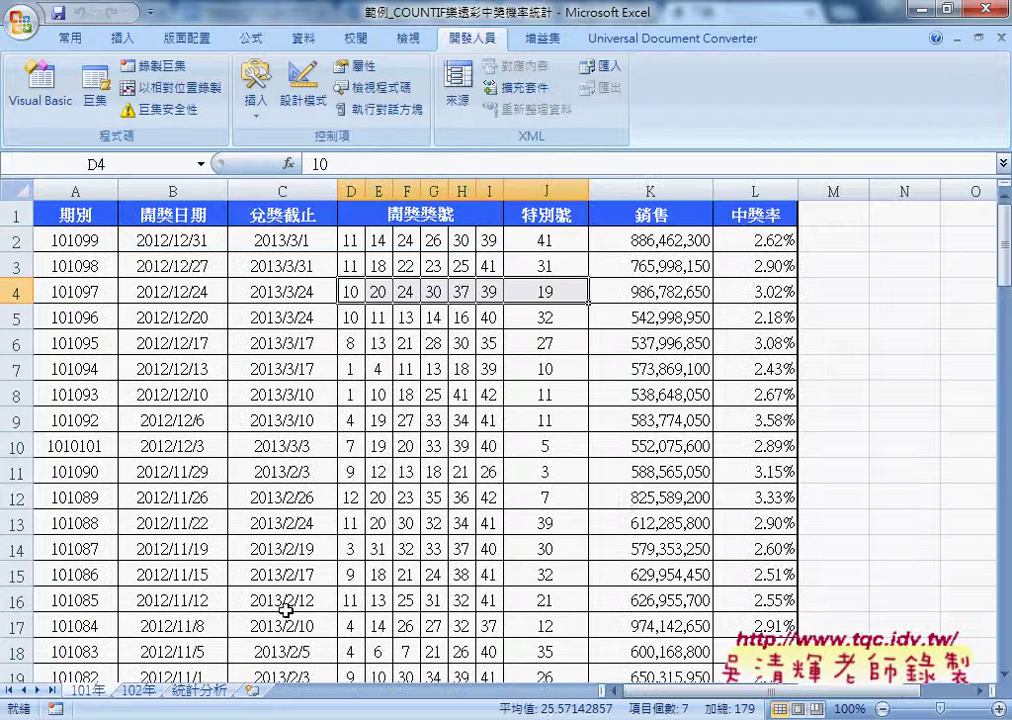
{"action": "left_click_drag", "start_coordinate": [352, 240], "coordinate": [520, 253]}
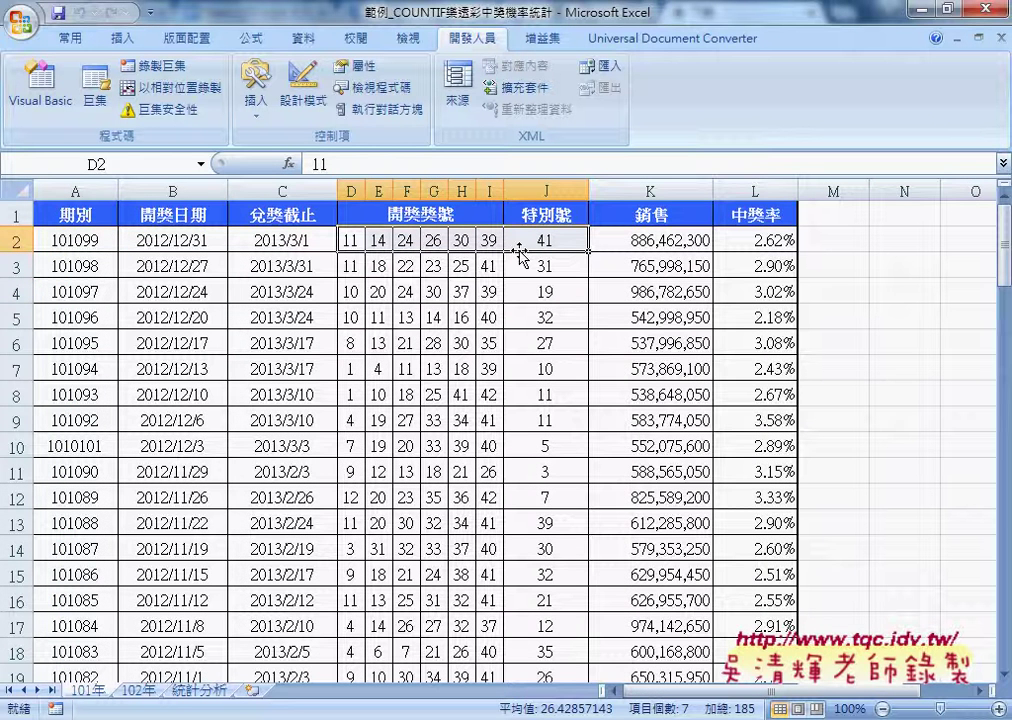
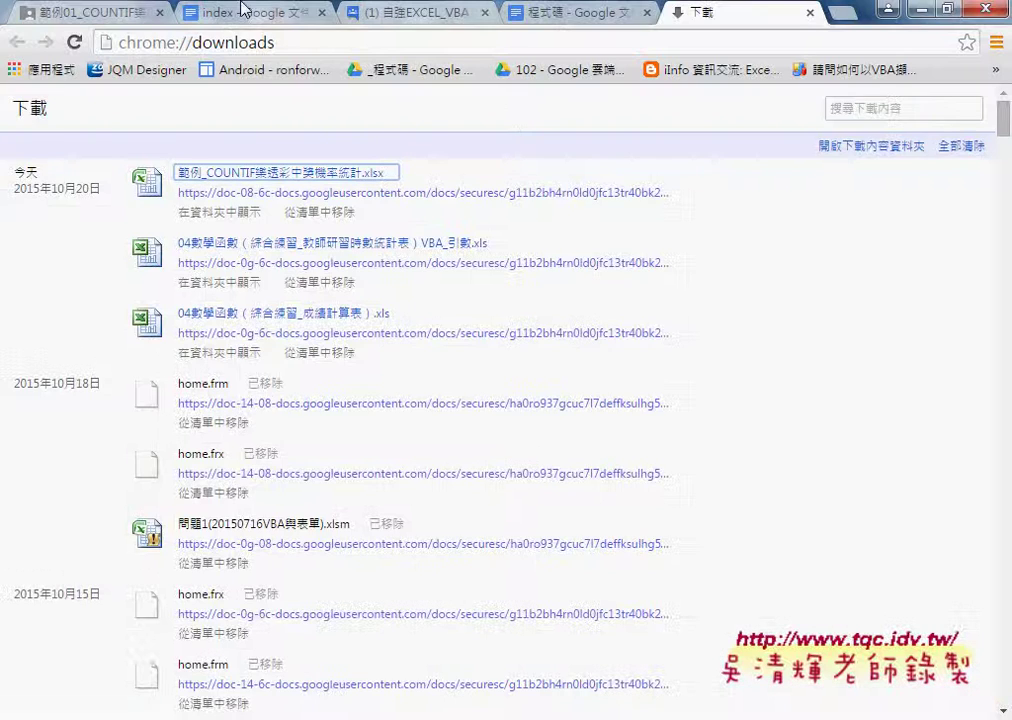
- Return from the downloads page to the Drive tab showing 範例01_COUNTIF樂透彩中獎機率統計
{"action": "left_click", "coordinate": [95, 13]}
- Go back to the shared 01_入門 folder and switch it to list view with modified dates
{"action": "left_click", "coordinate": [18, 44]}
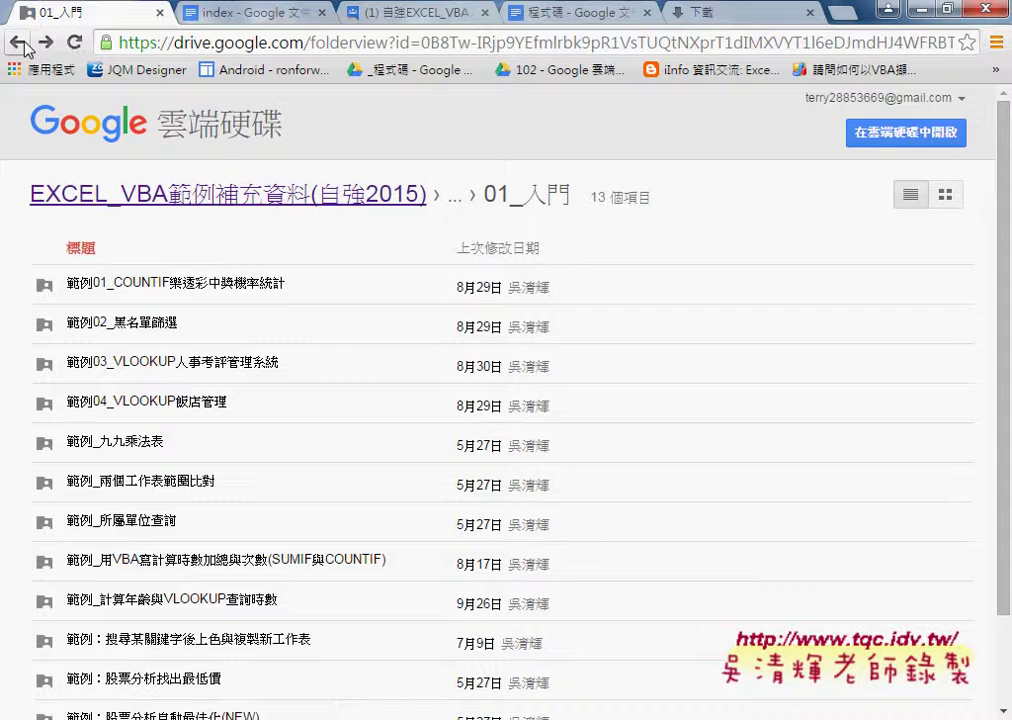
{"action": "left_click", "coordinate": [22, 45]}
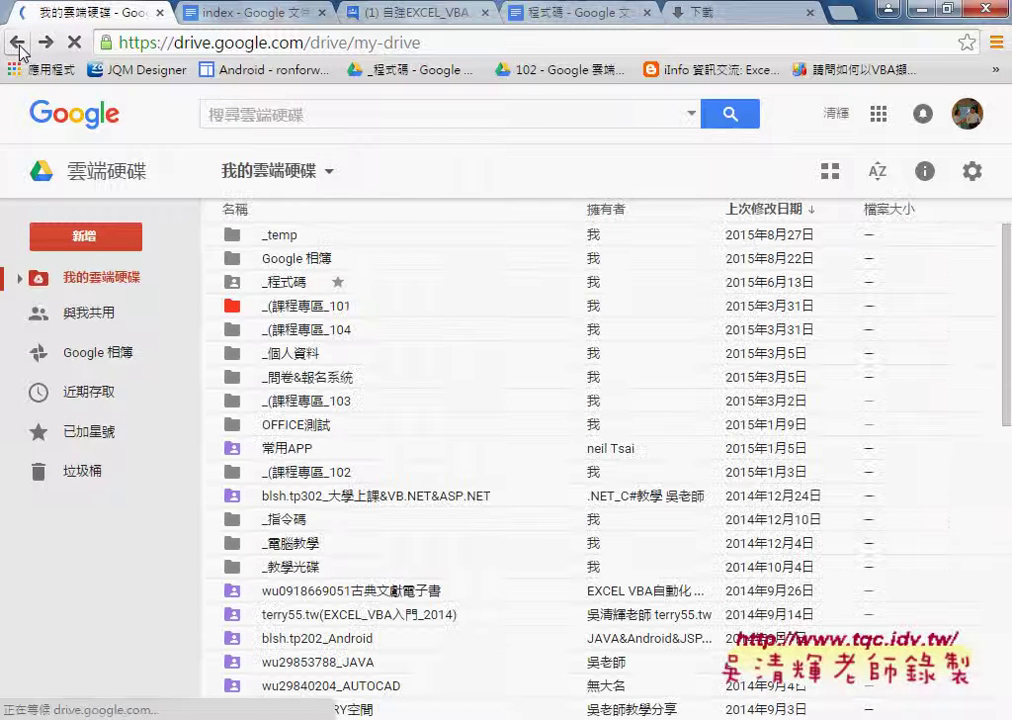
{"action": "left_click", "coordinate": [18, 45]}
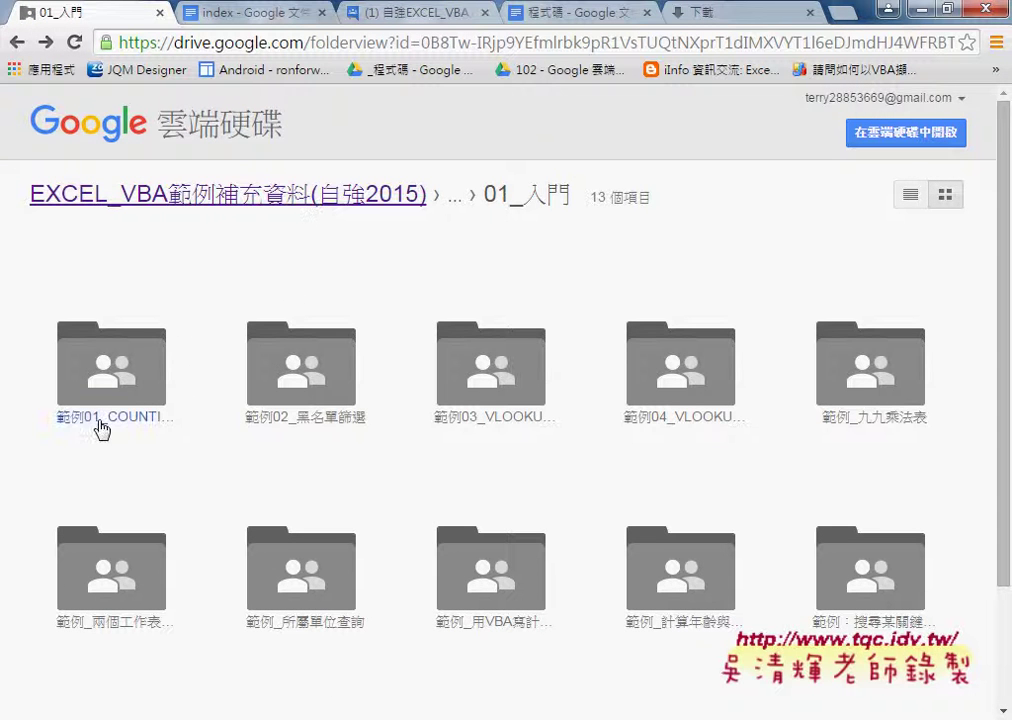
{"action": "left_click", "coordinate": [910, 198]}
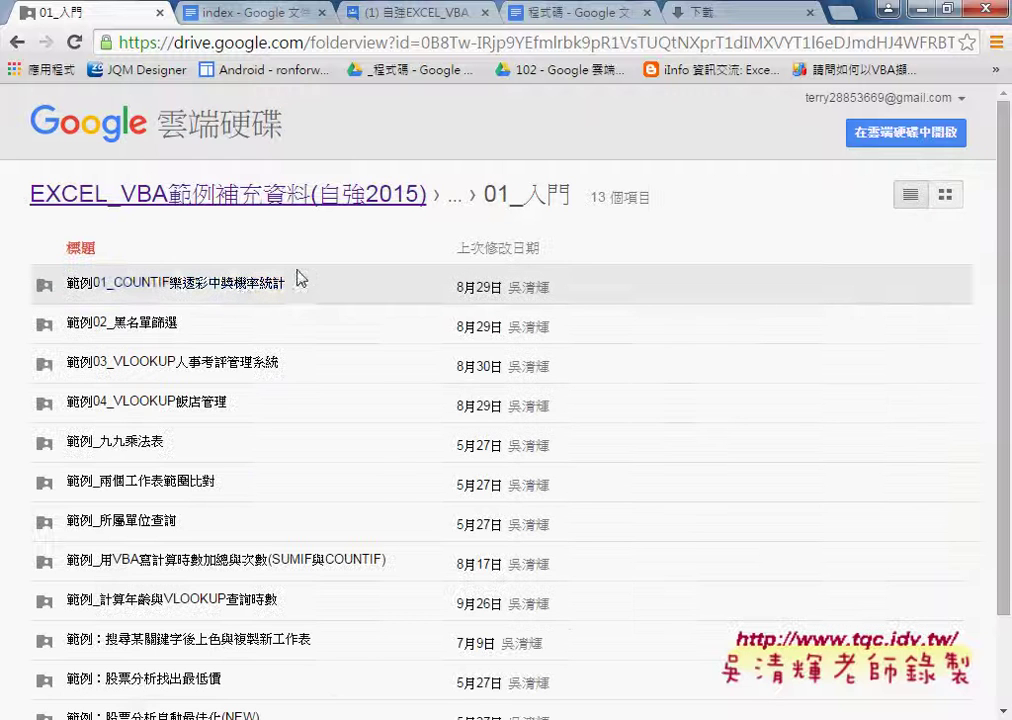